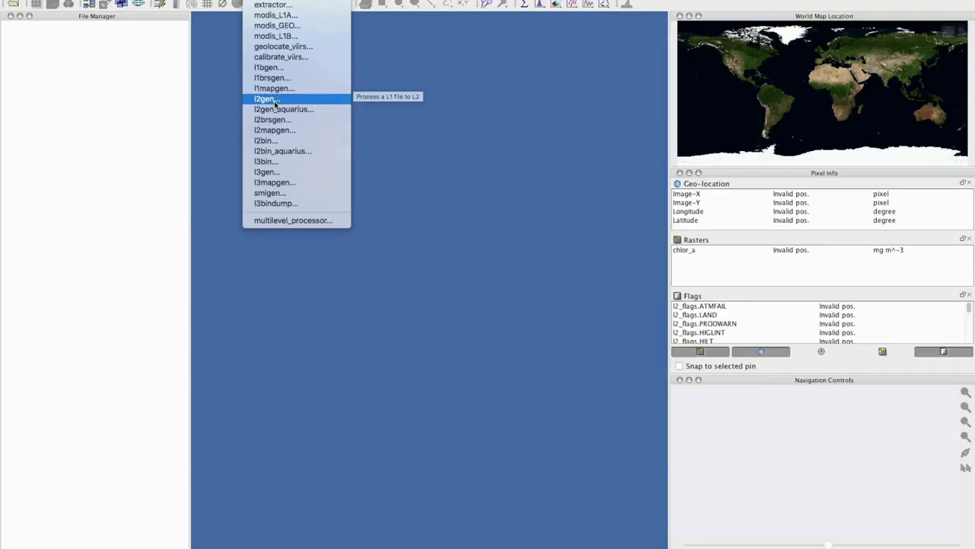
# Step: Dismiss the SeaDAS processing software installer and open the l2gen processor
pyautogui.click(276, 105)
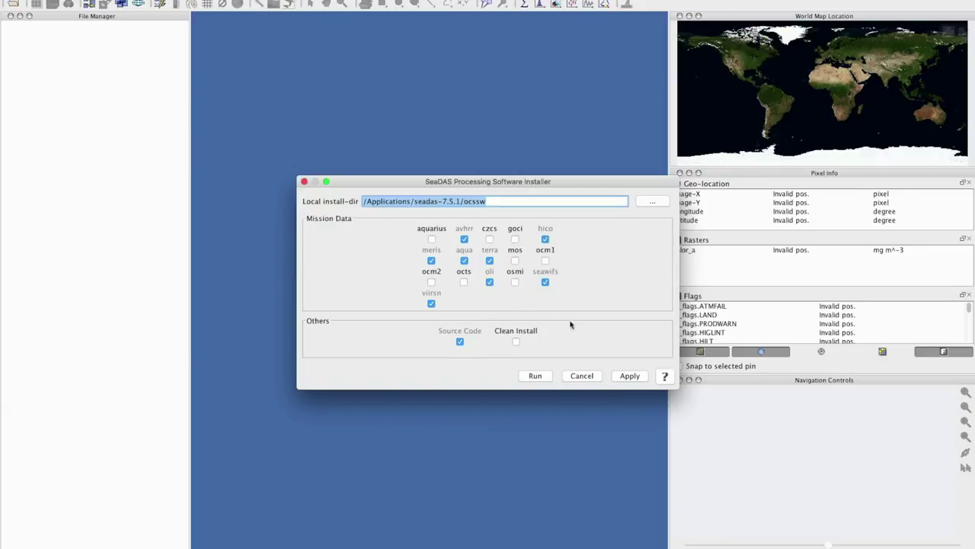
pyautogui.click(304, 181)
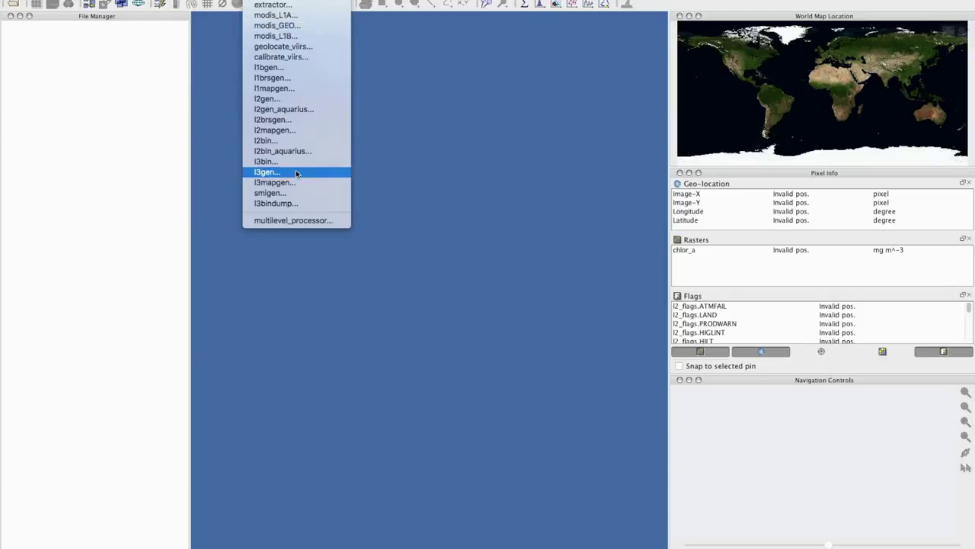
pyautogui.click(283, 99)
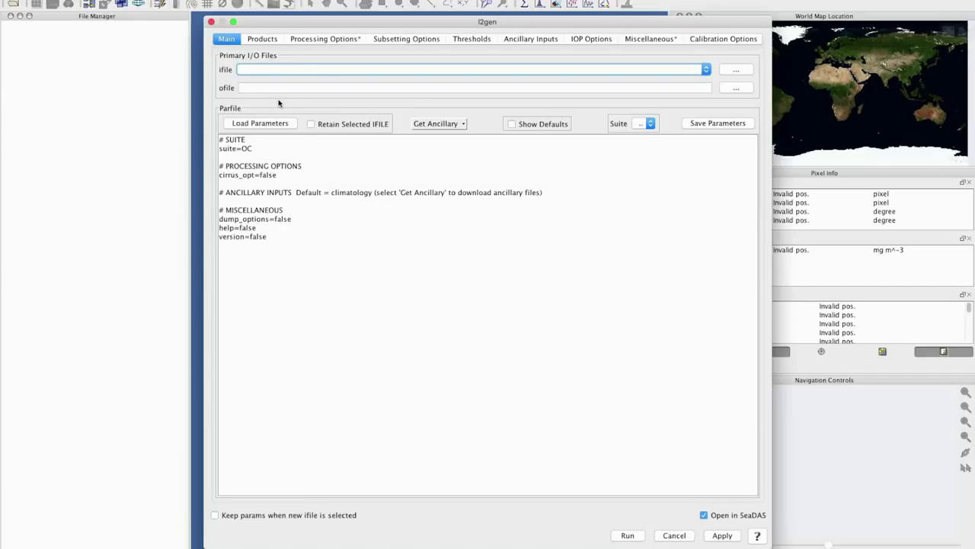
pyautogui.moveTo(490, 27); pyautogui.dragTo(478, 24)
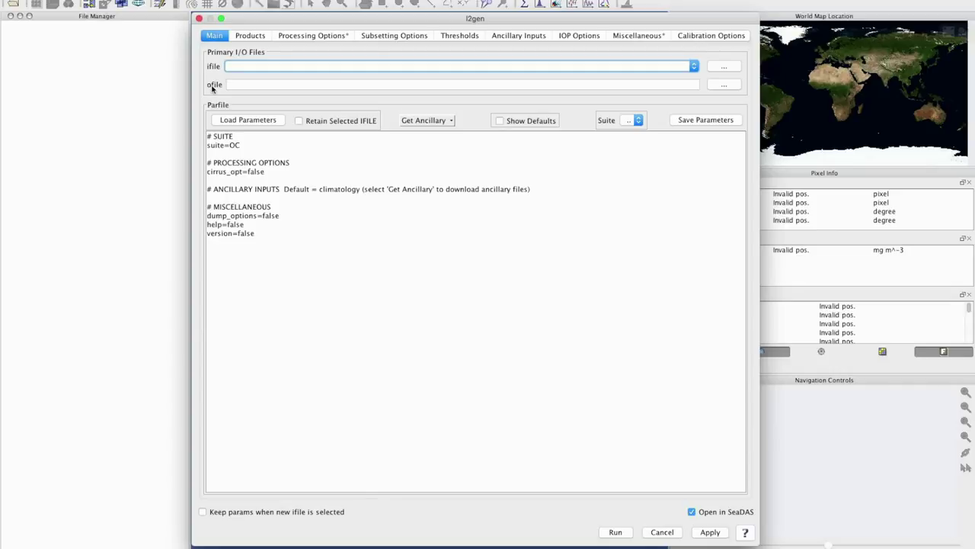
# Step: Examine the l2gen settings for products, processing, subsetting, thresholds, ancillary inputs, IOP, miscellaneous and calibration
pyautogui.click(255, 36)
pyautogui.click(311, 37)
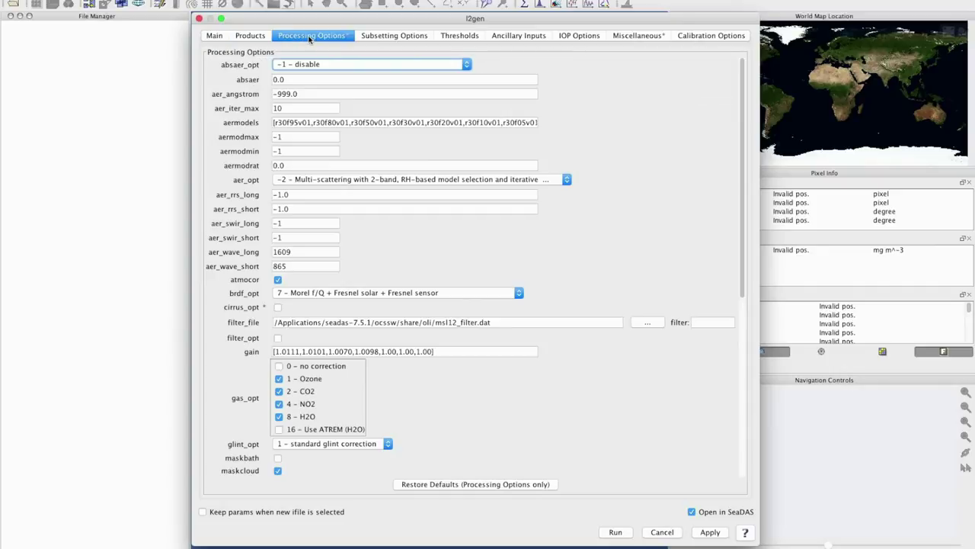
pyautogui.click(400, 36)
pyautogui.click(454, 37)
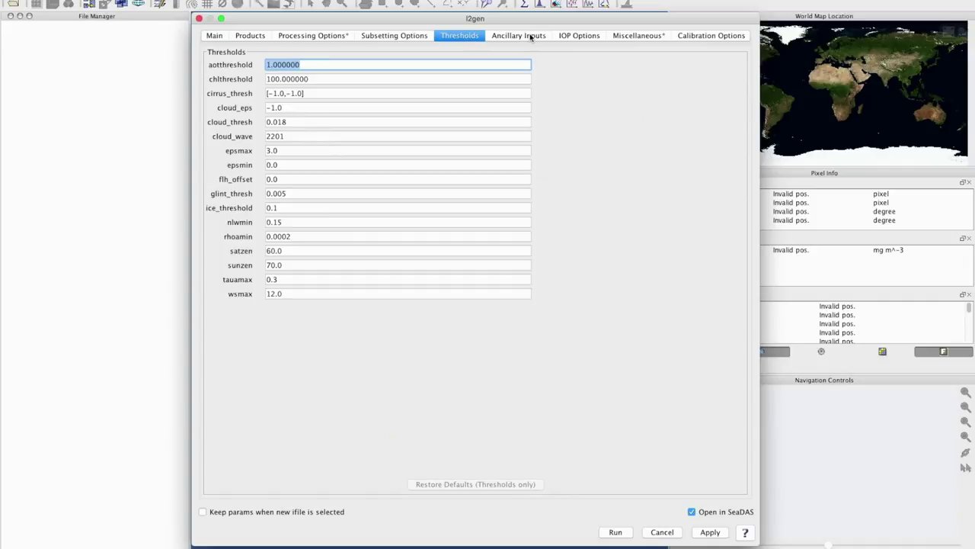
pyautogui.click(531, 37)
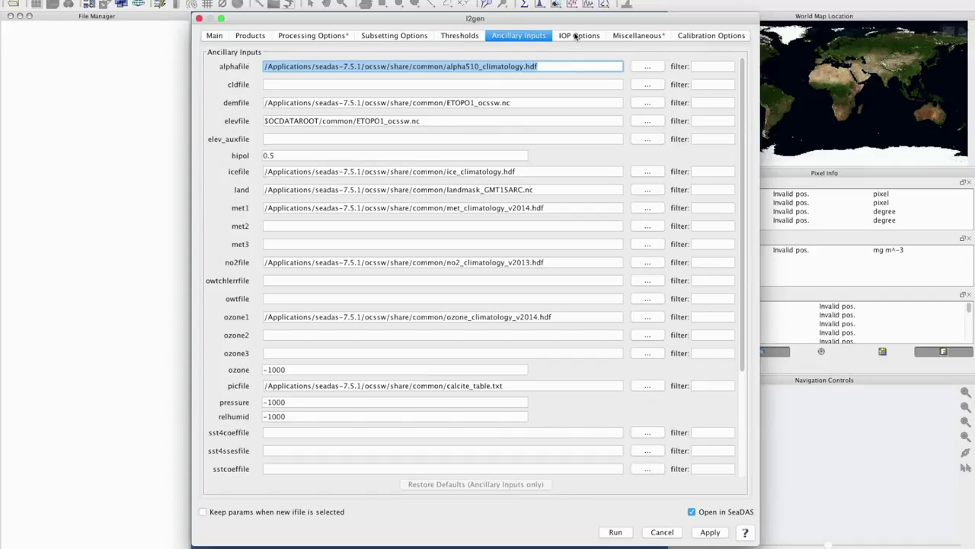
pyautogui.click(577, 37)
pyautogui.click(631, 36)
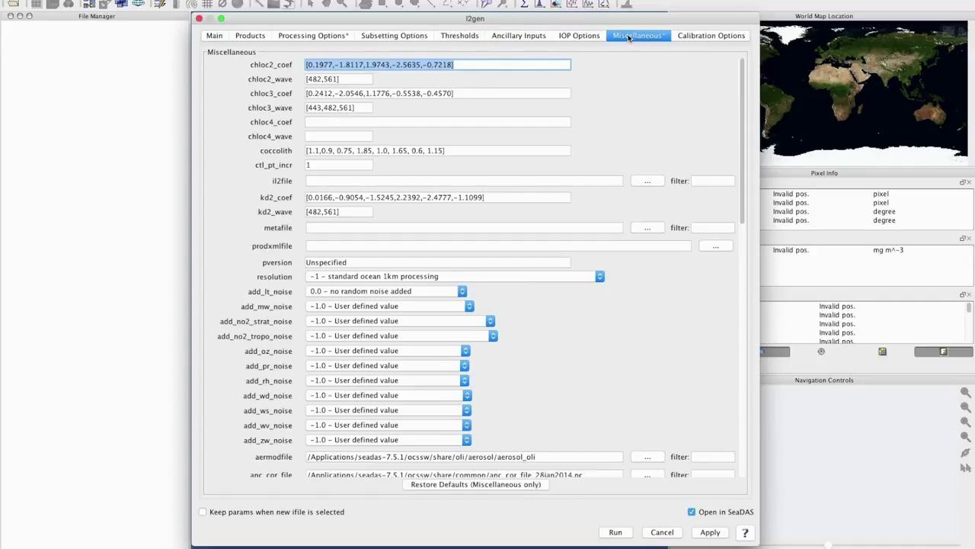
pyautogui.click(716, 36)
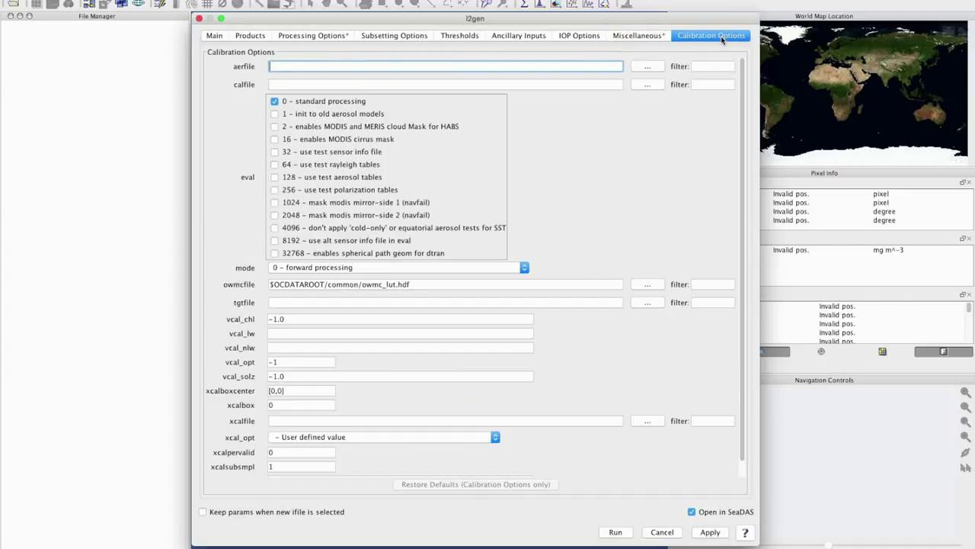
pyautogui.click(252, 36)
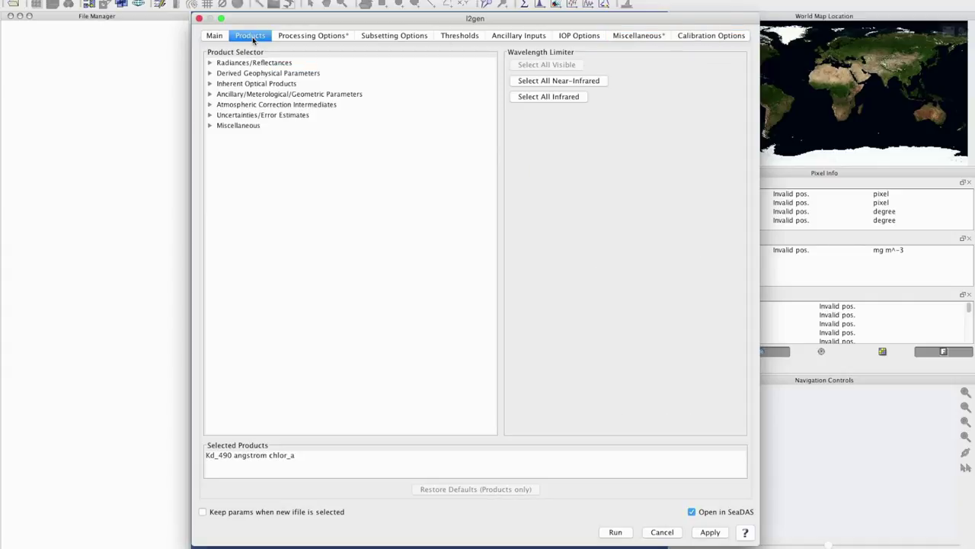
# Step: Set the l2gen input file to the Landsat metadata file LC08_L1TP_020050_20150820_20170225_01_T1_MTL.txt
pyautogui.click(214, 35)
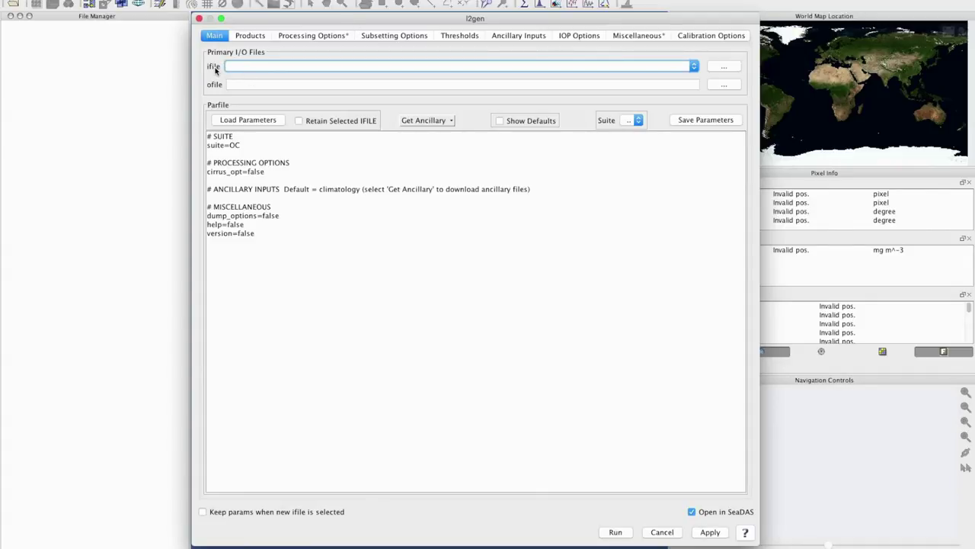
pyautogui.click(724, 66)
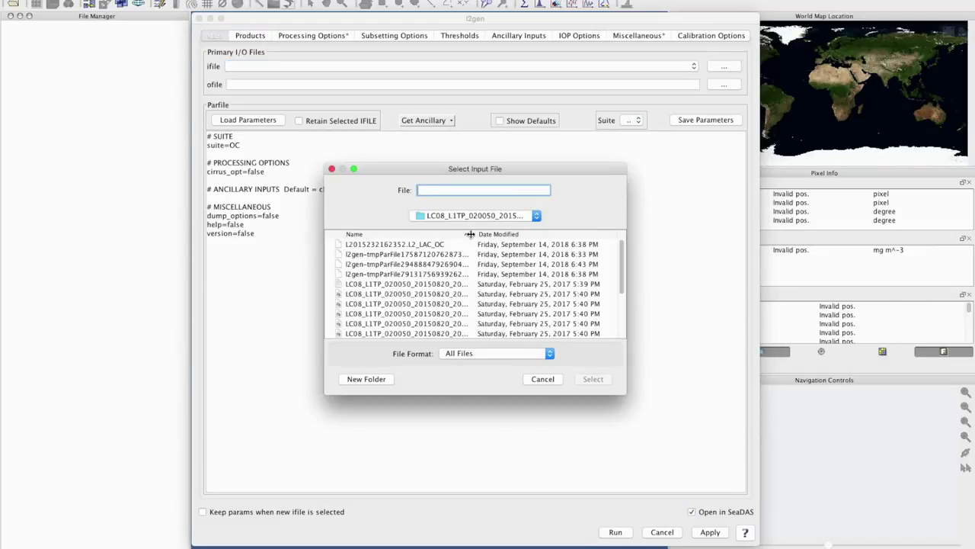
pyautogui.moveTo(473, 234); pyautogui.dragTo(510, 233)
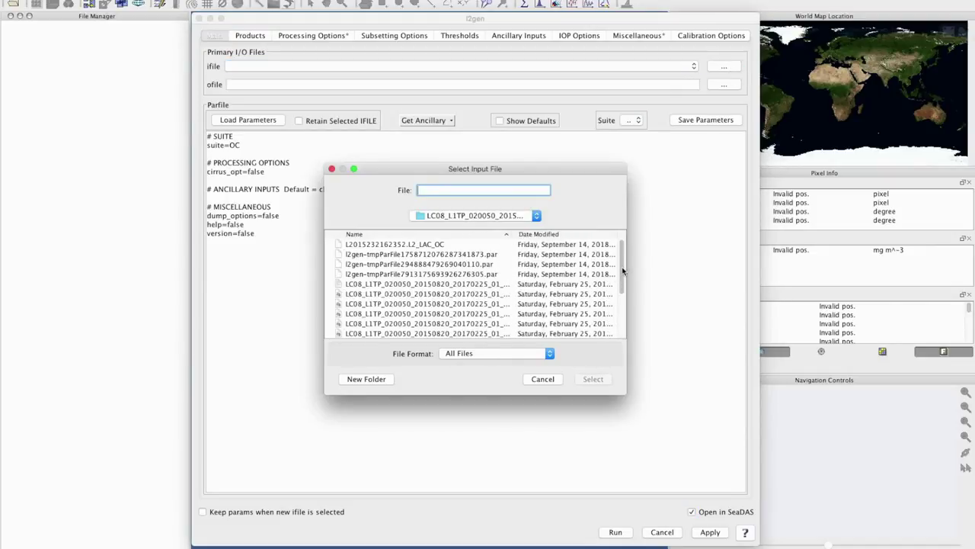
pyautogui.moveTo(623, 273); pyautogui.dragTo(627, 328)
pyautogui.moveTo(517, 234); pyautogui.dragTo(540, 232)
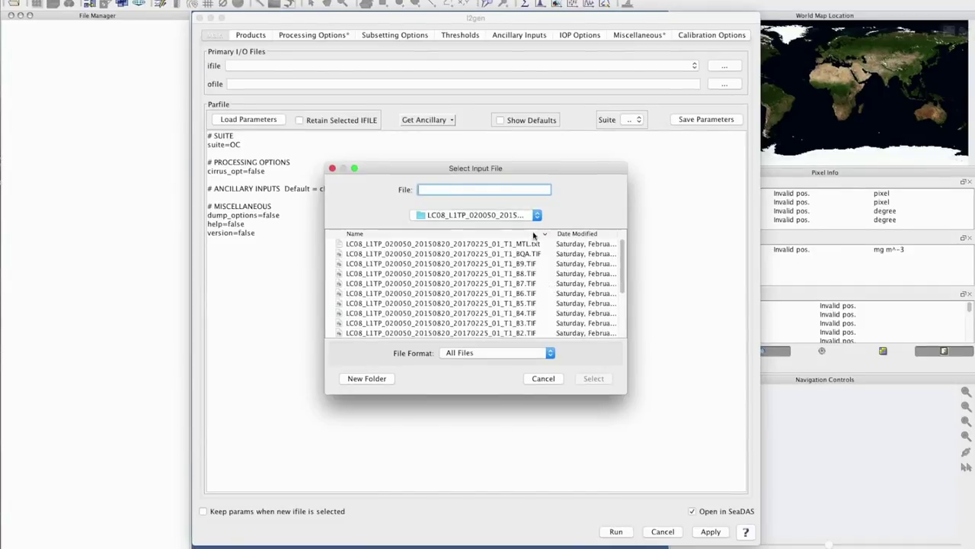
pyautogui.click(530, 244)
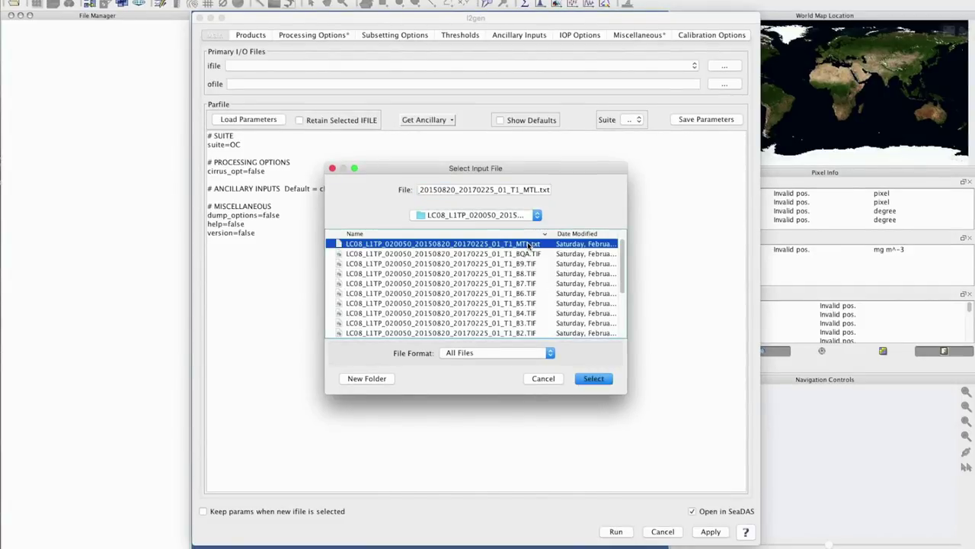
pyautogui.click(594, 378)
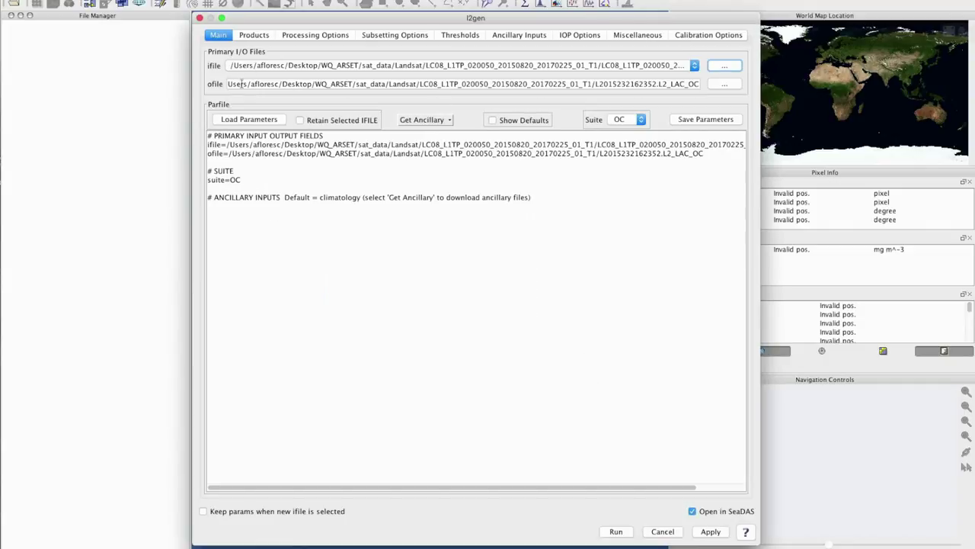
# Step: Review the output file path and the parameter text generated for the Landsat scene
pyautogui.moveTo(570, 84); pyautogui.dragTo(686, 83)
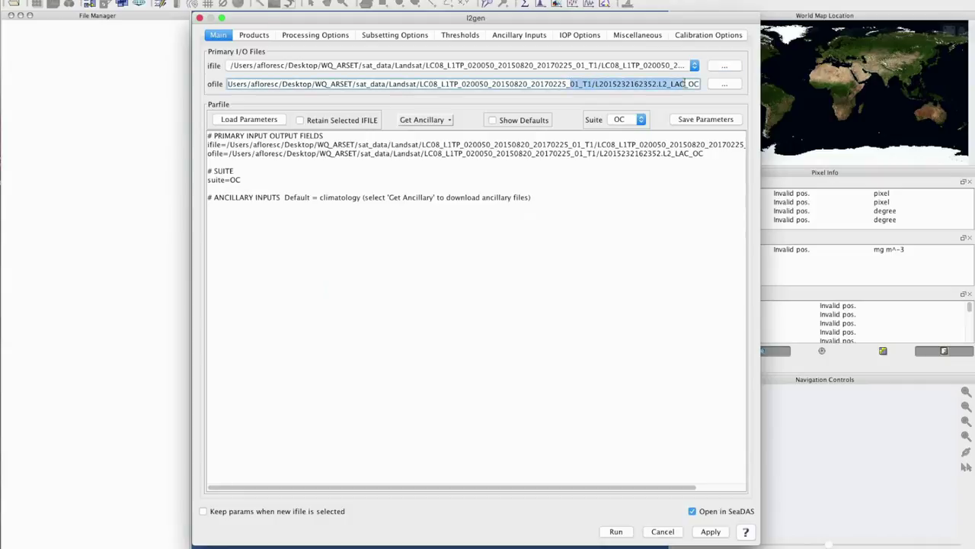
pyautogui.press('Right')
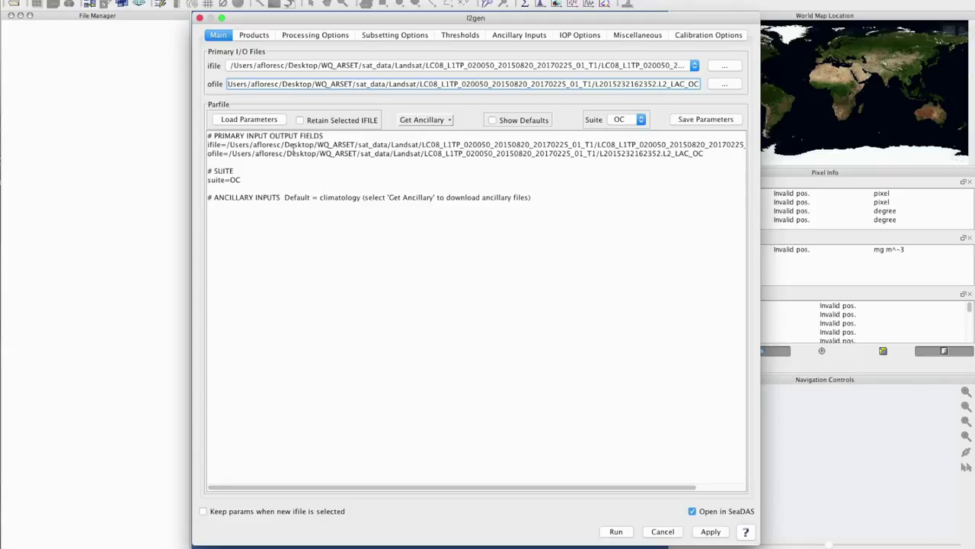
pyautogui.moveTo(208, 136); pyautogui.dragTo(591, 197)
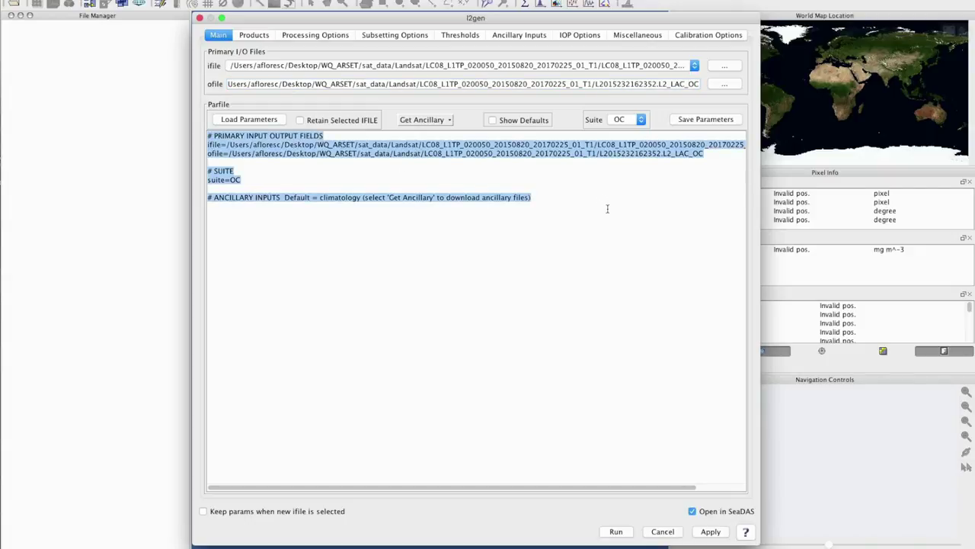
pyautogui.click(469, 162)
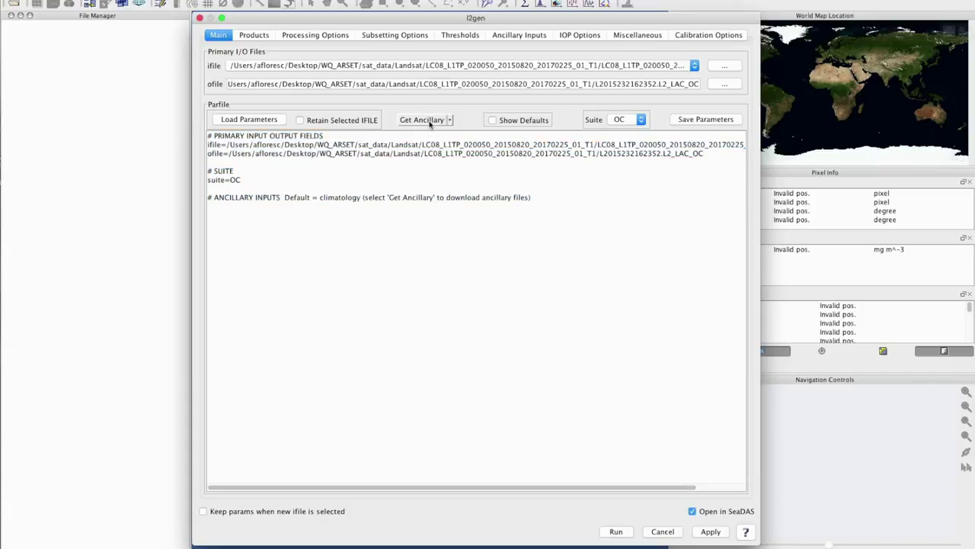
# Step: Try to get the ancillary files for the selected Landsat scene
pyautogui.click(430, 122)
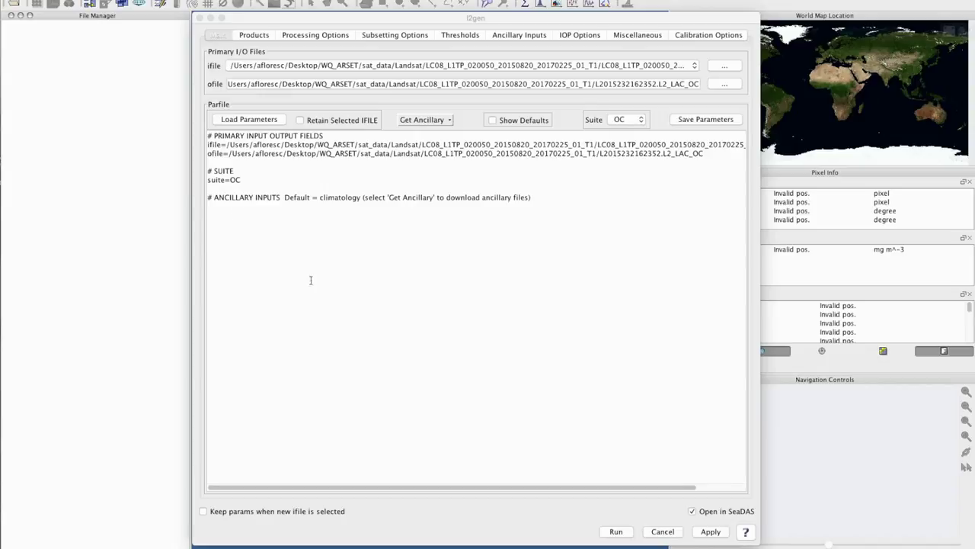
pyautogui.click(341, 26)
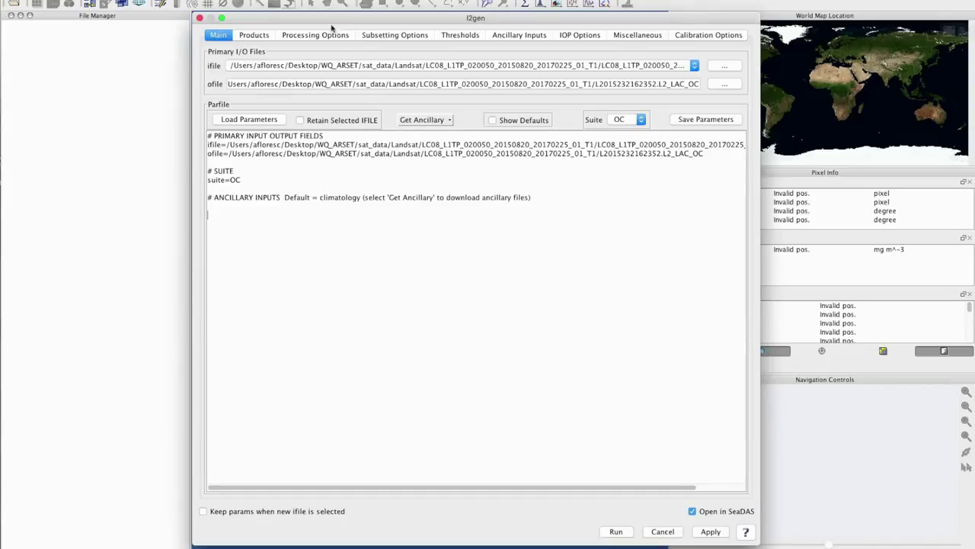
# Step: Examine the Radiances/Reflectances output products, including the individual wavelengths offered under Rrs and Lw
pyautogui.click(255, 36)
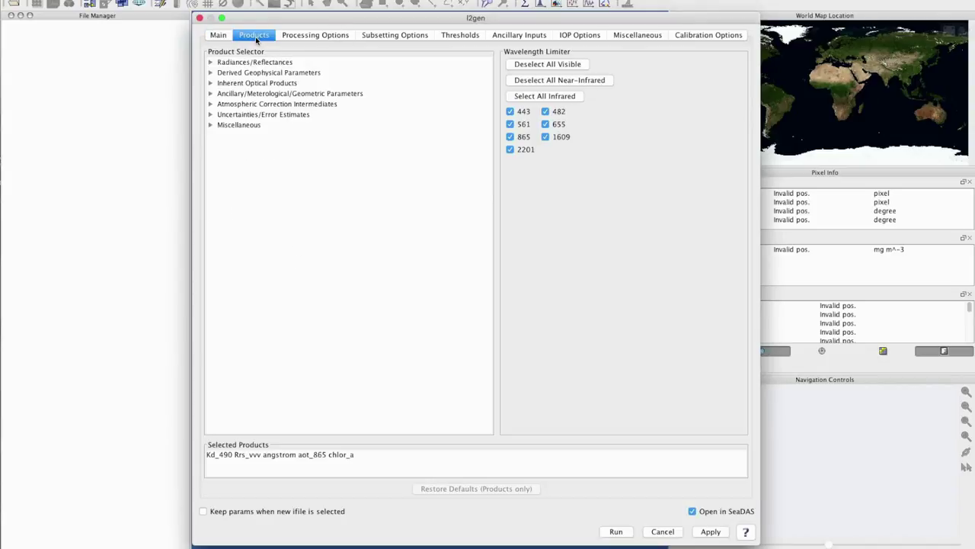
pyautogui.click(210, 63)
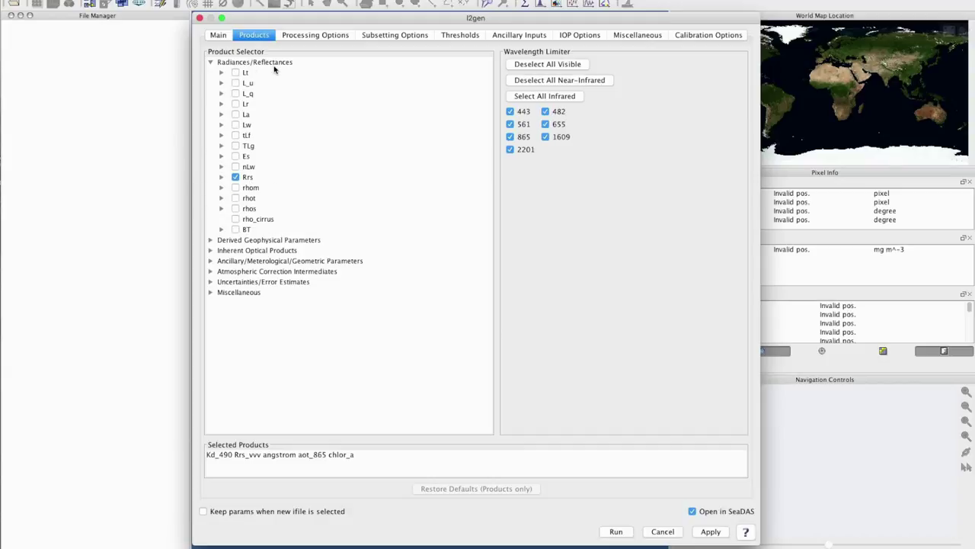
pyautogui.click(222, 176)
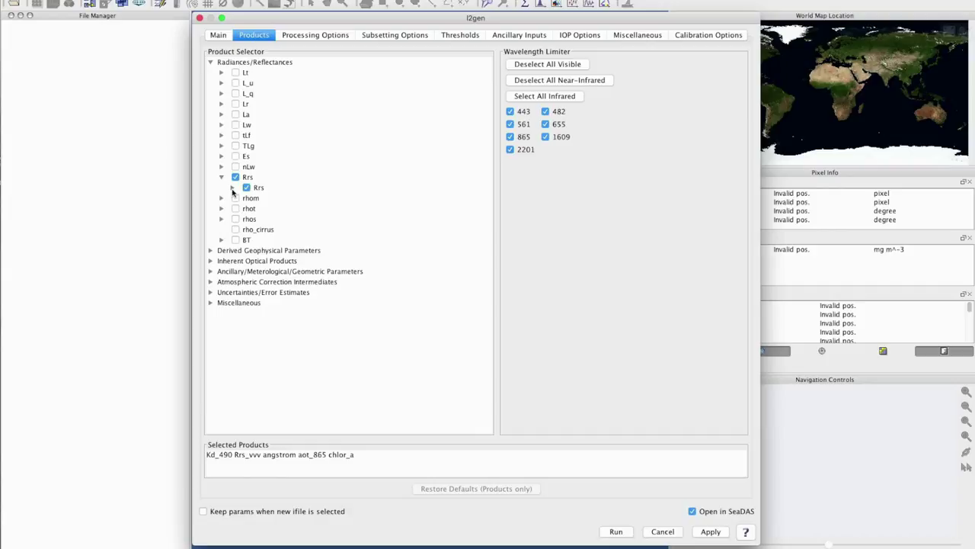
pyautogui.click(233, 187)
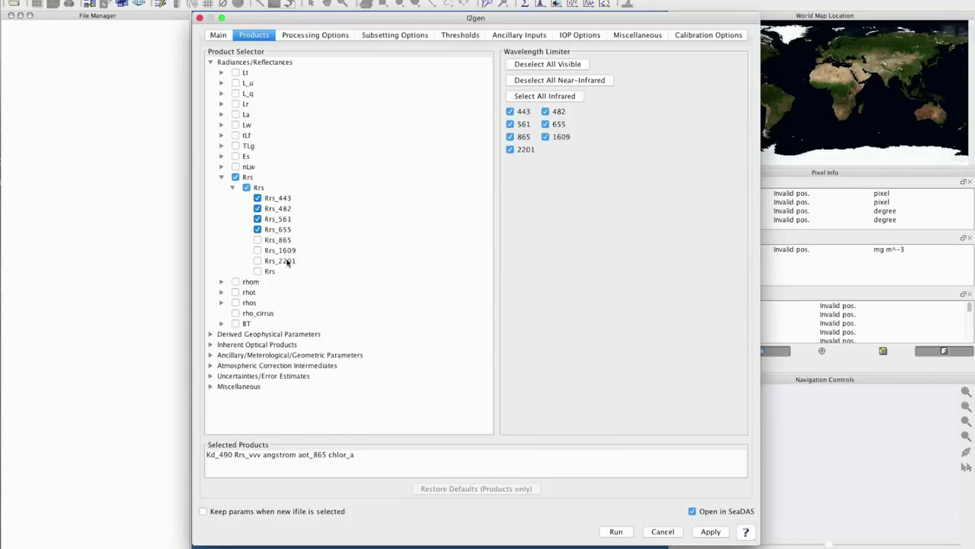
pyautogui.click(222, 177)
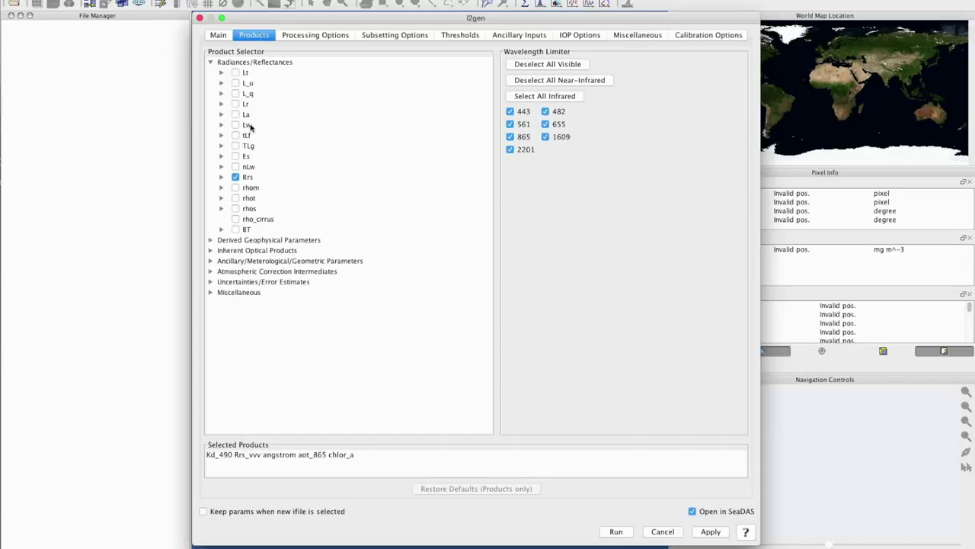
pyautogui.click(222, 125)
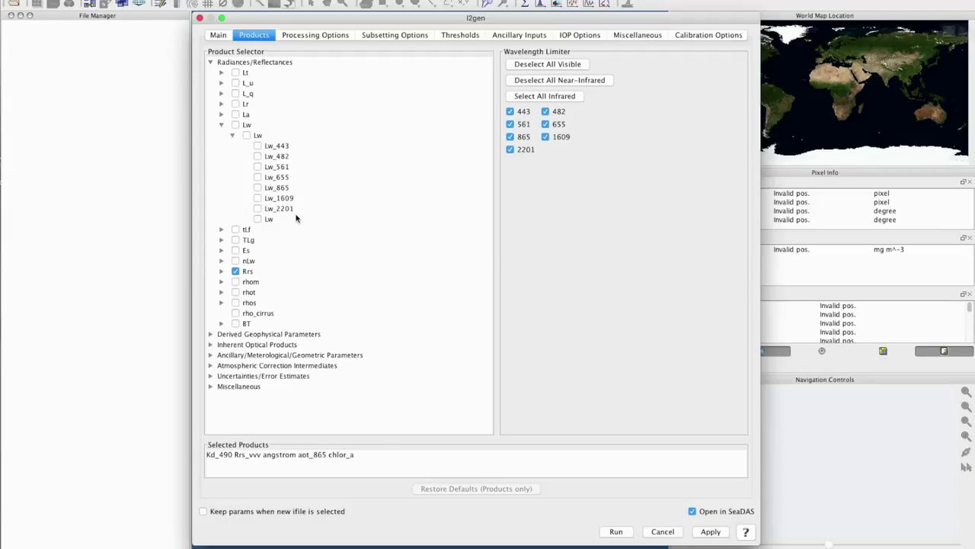
pyautogui.click(221, 125)
# Step: Examine the Derived Geophysical Parameters products, including the sst options, and collapse the Radiances/Reflectances group
pyautogui.click(210, 240)
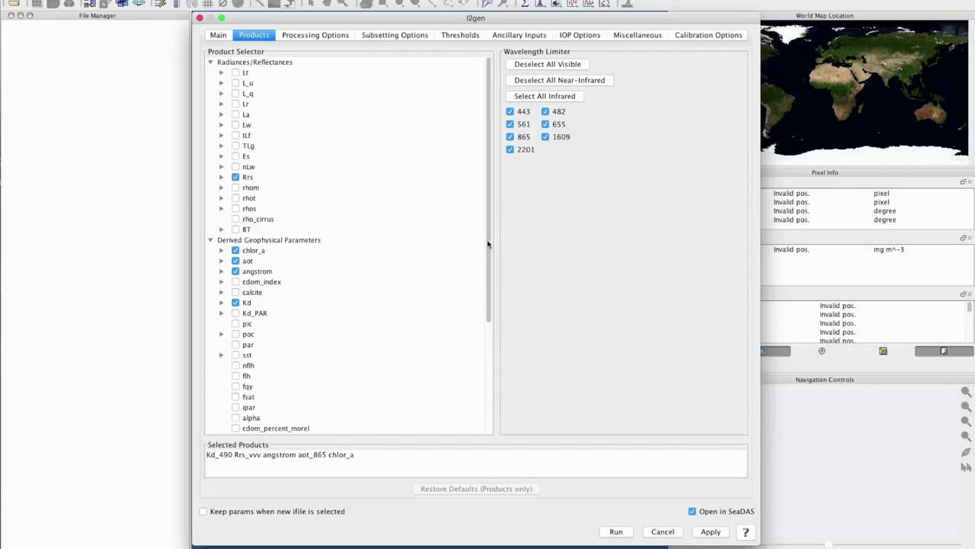
pyautogui.scroll(-3, 490, 251)
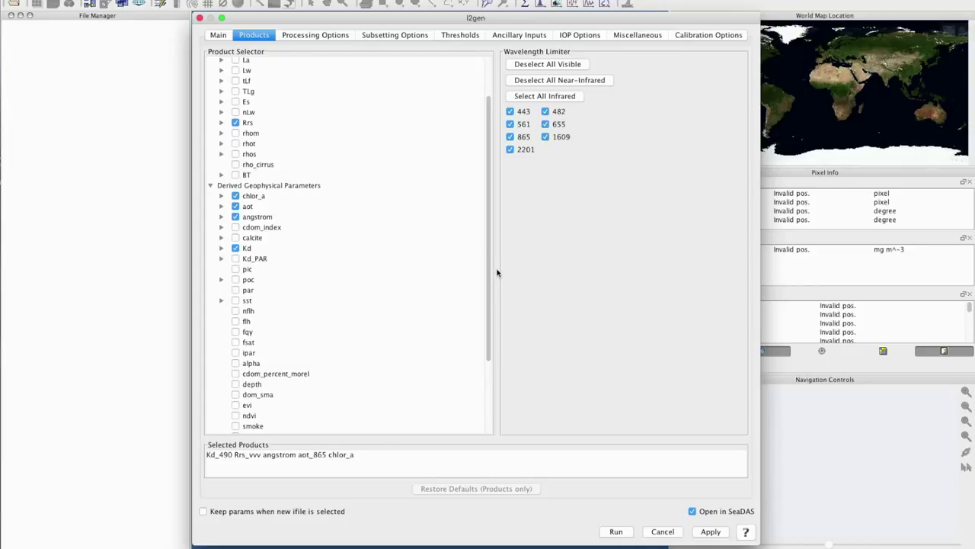
pyautogui.scroll(-2, 494, 294)
pyautogui.scroll(-3, 497, 312)
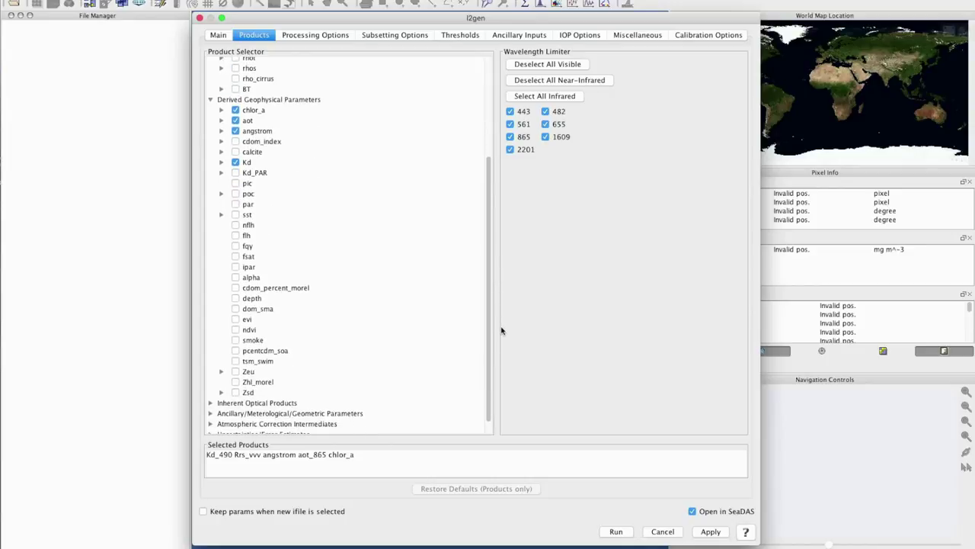
pyautogui.click(222, 215)
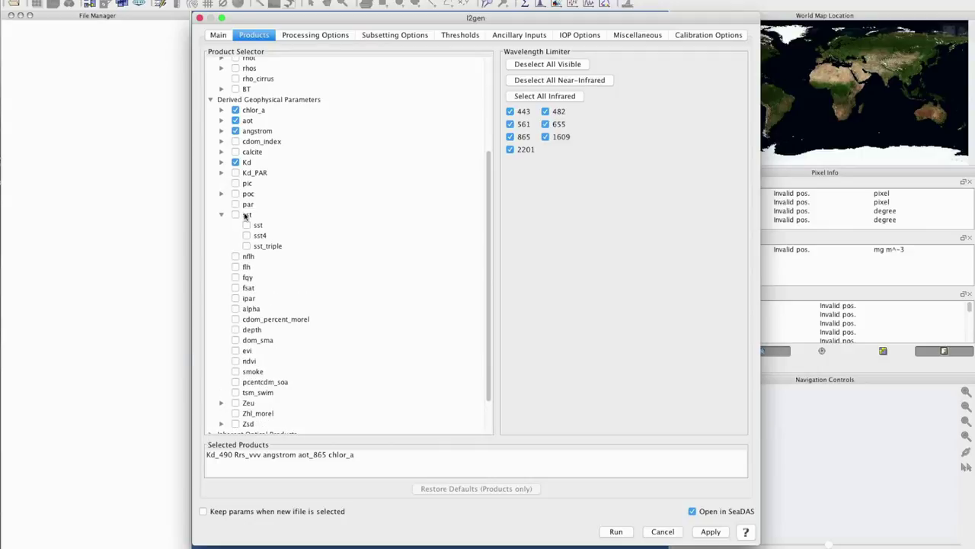
pyautogui.click(222, 216)
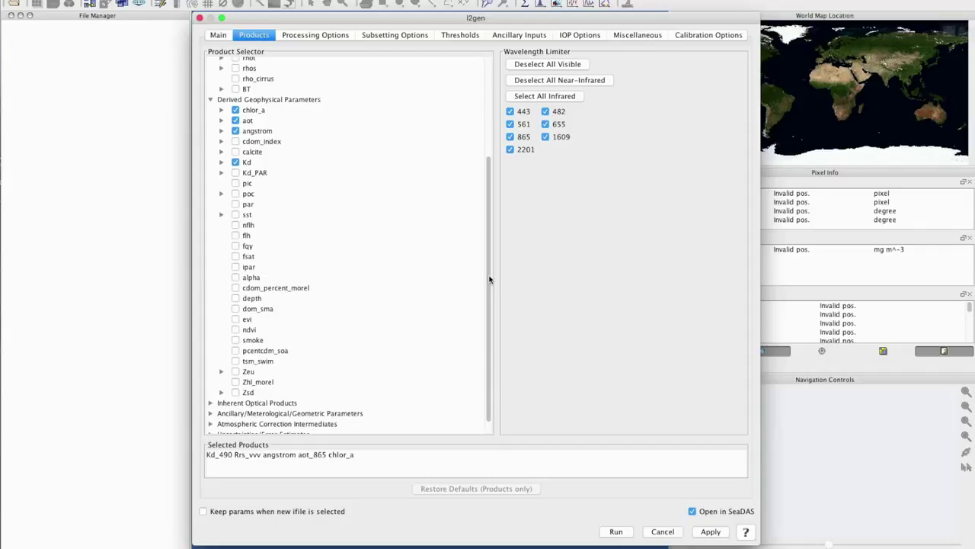
pyautogui.moveTo(490, 278); pyautogui.dragTo(489, 120)
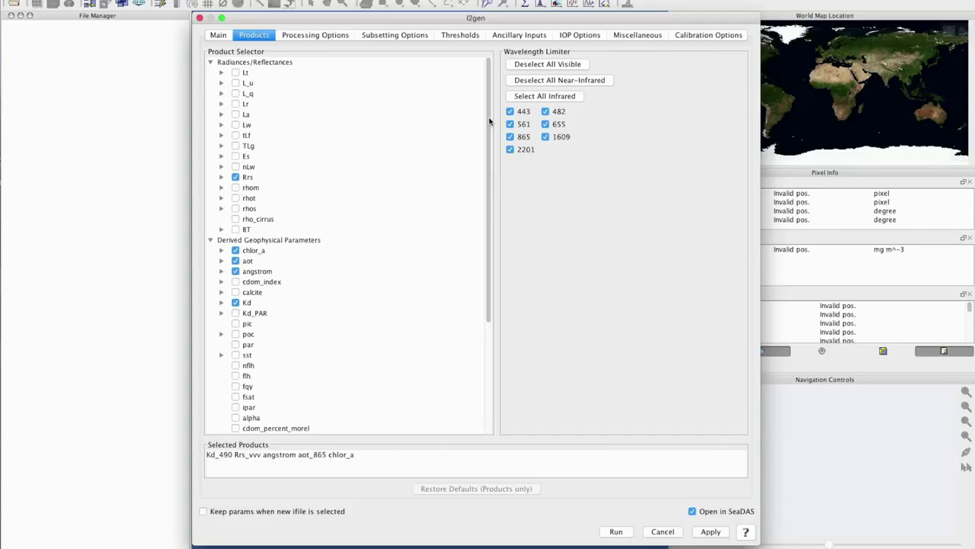
pyautogui.click(211, 63)
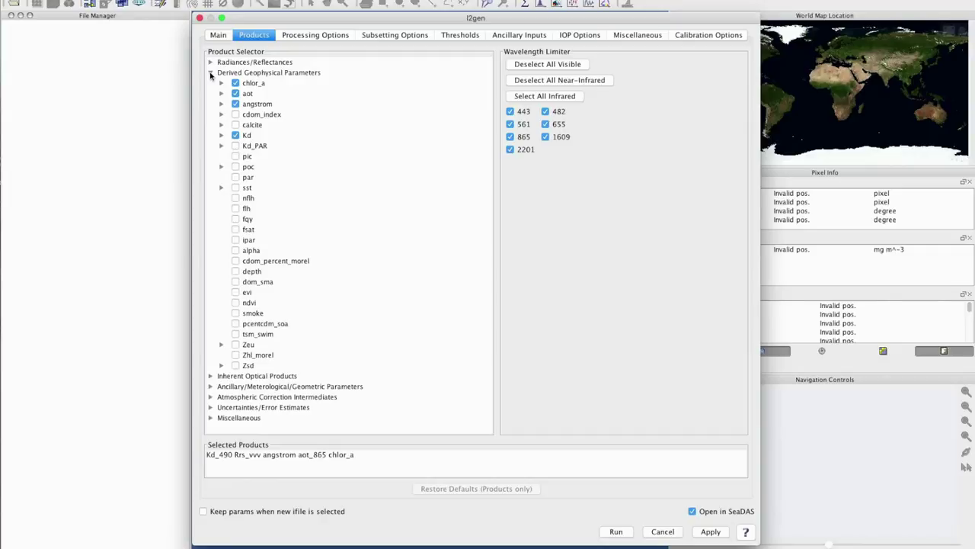
# Step: Set the aerosol mode aer_opt in the processing options to -99 - No aerosol subtraction
pyautogui.click(211, 73)
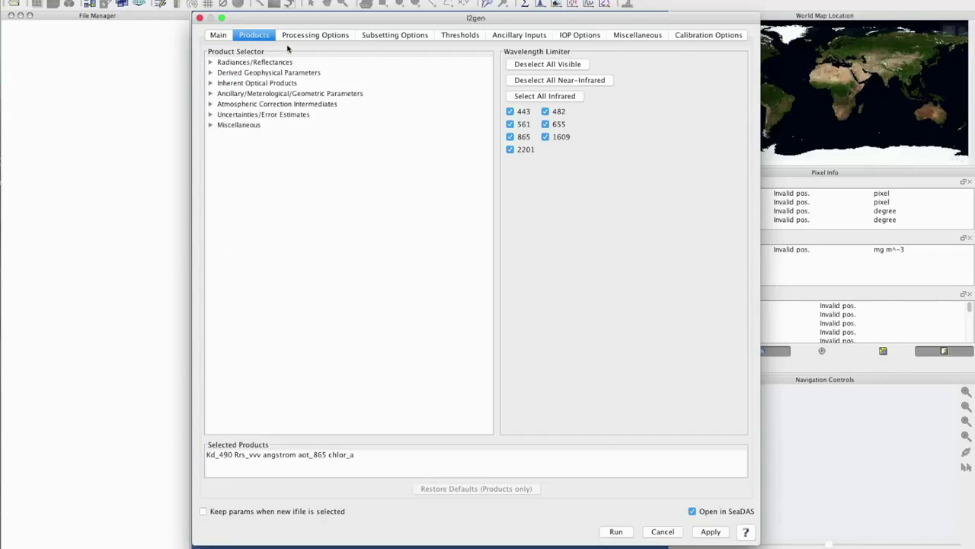
pyautogui.click(310, 36)
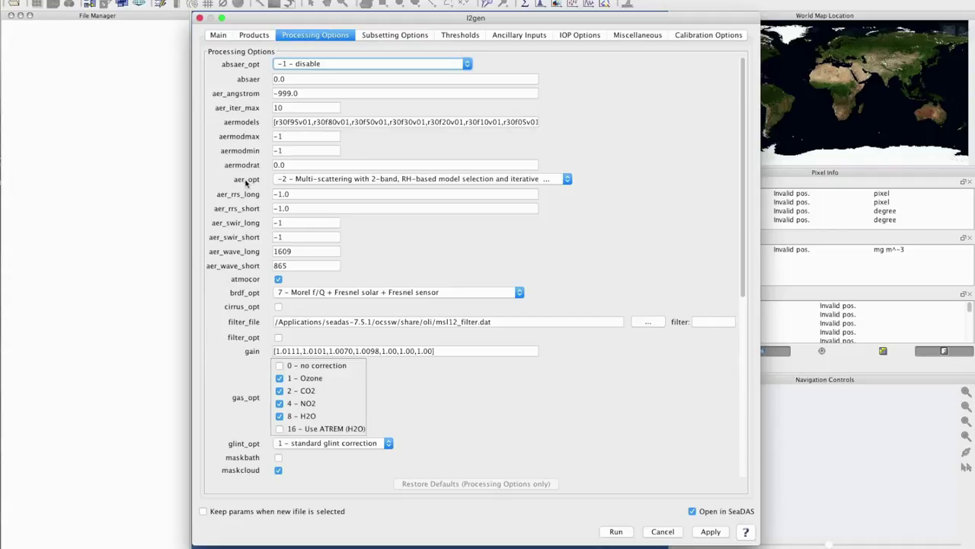
pyautogui.moveTo(249, 181)
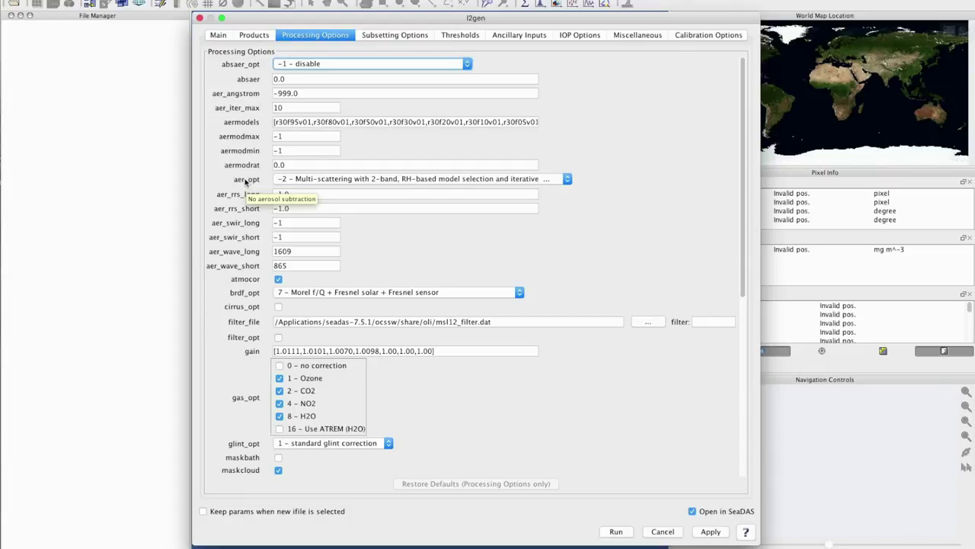
pyautogui.click(568, 181)
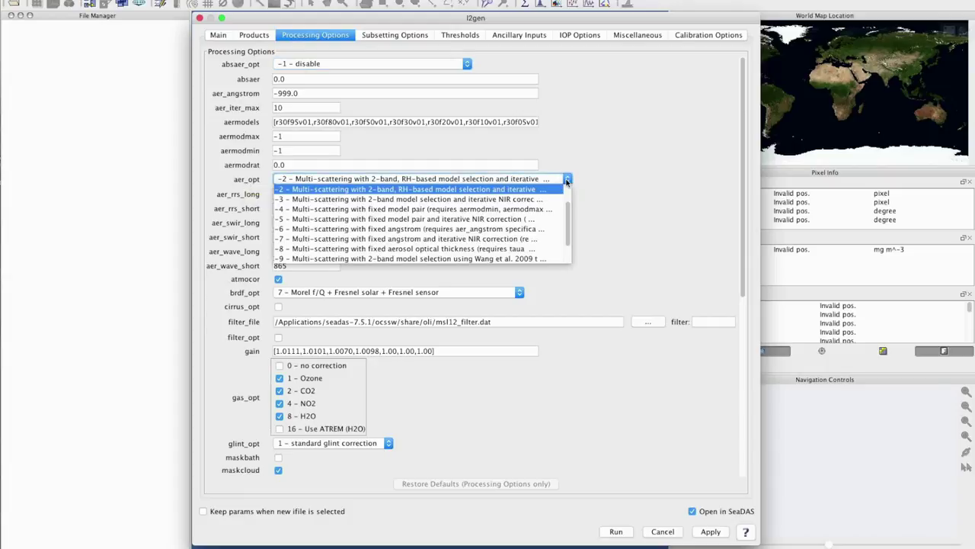
pyautogui.scroll(3, 568, 221)
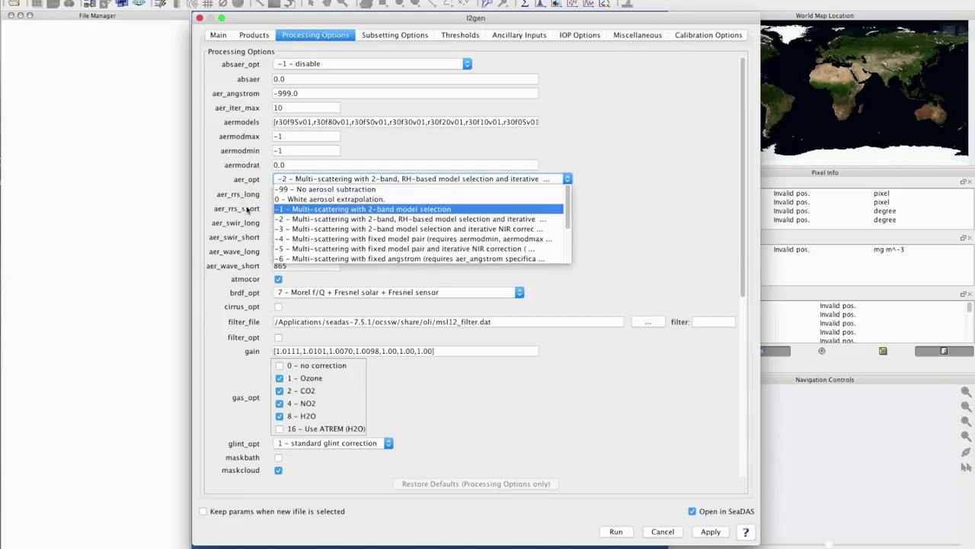
pyautogui.click(328, 190)
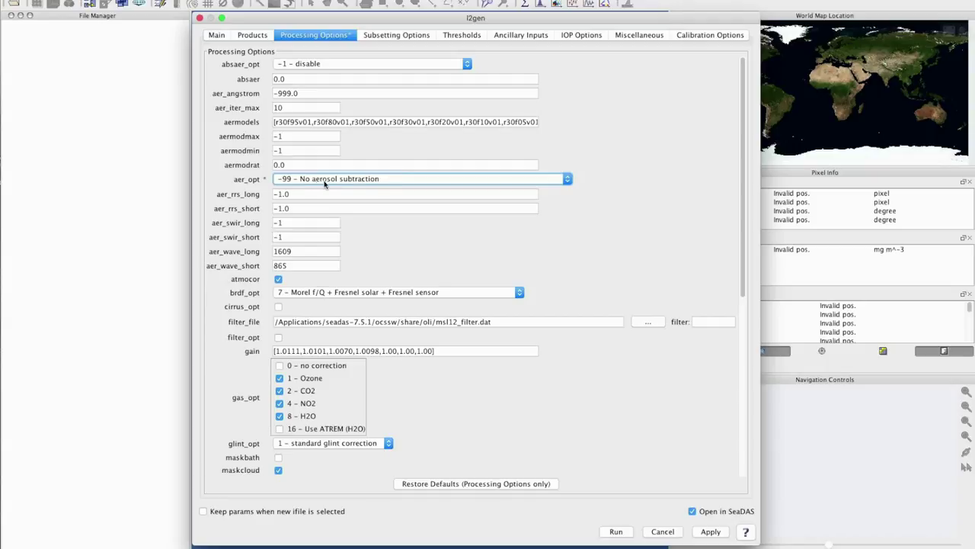
pyautogui.click(309, 252)
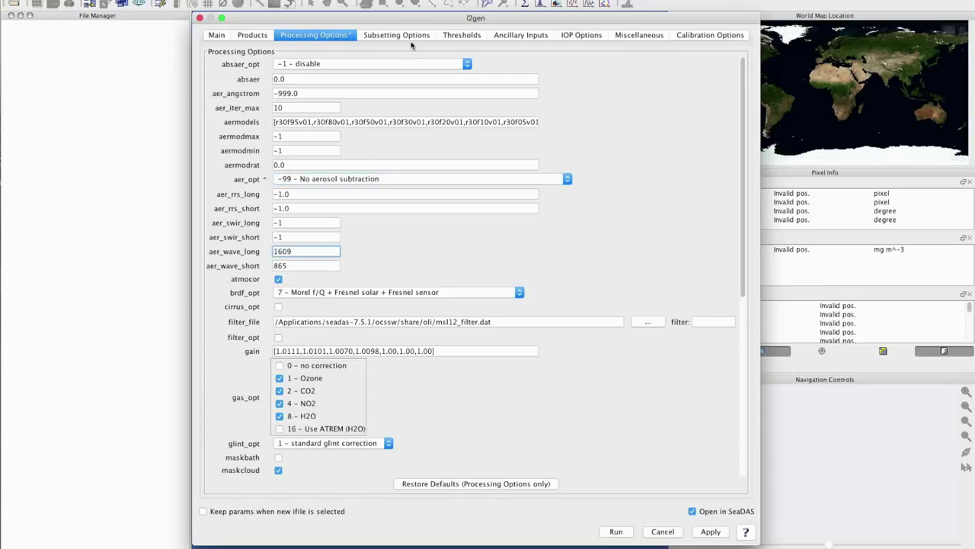
pyautogui.click(365, 195)
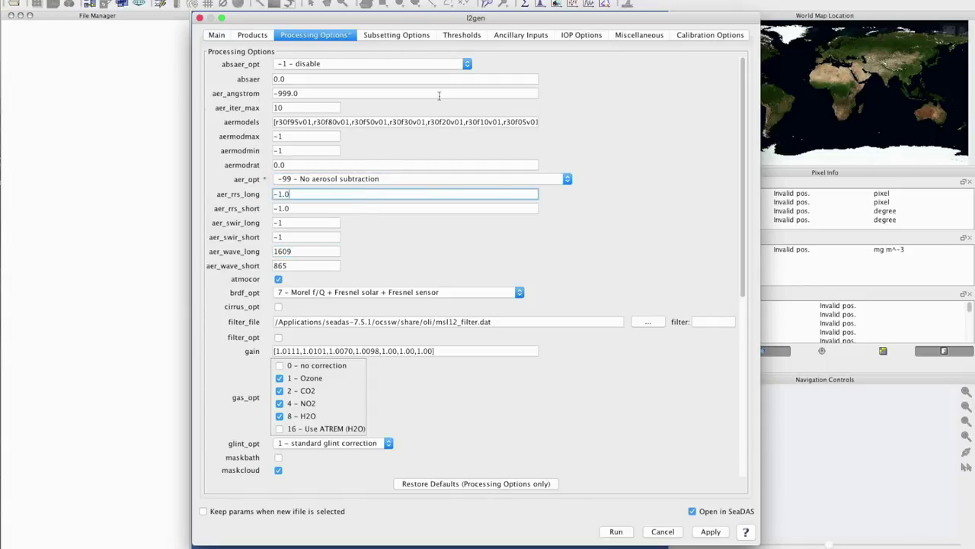
# Step: Review the subsetting, threshold, ancillary input, IOP and miscellaneous settings, including the chloc2, chloc3 and chloc4 coefficients
pyautogui.click(396, 36)
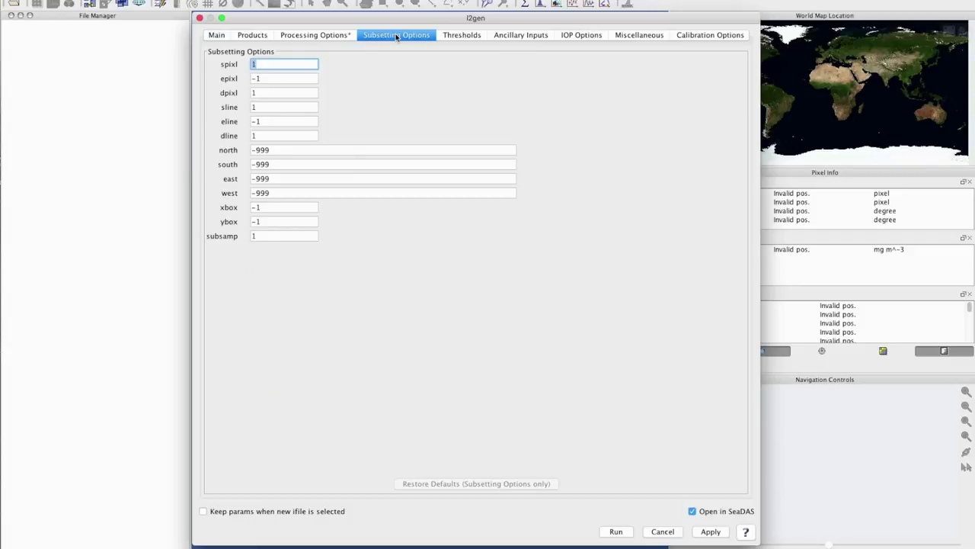
pyautogui.click(460, 35)
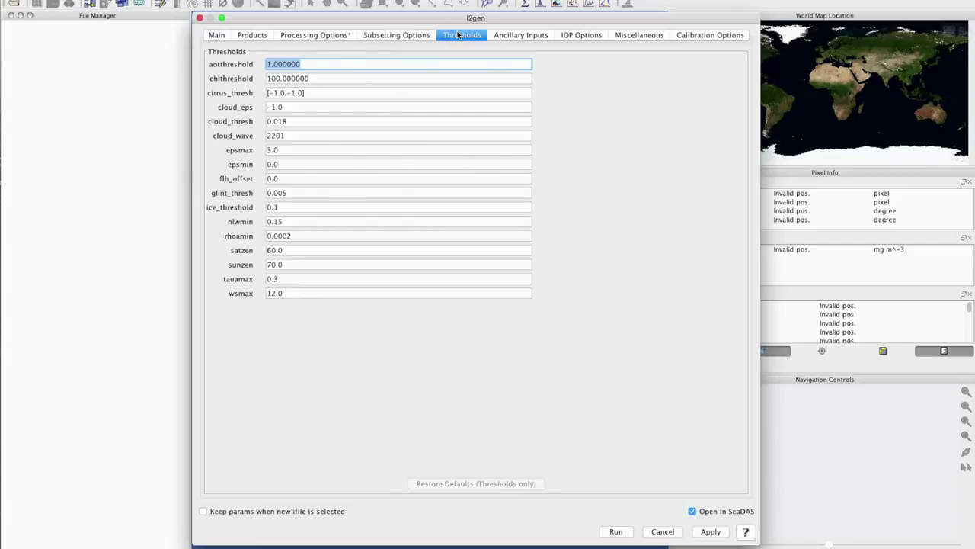
pyautogui.click(535, 36)
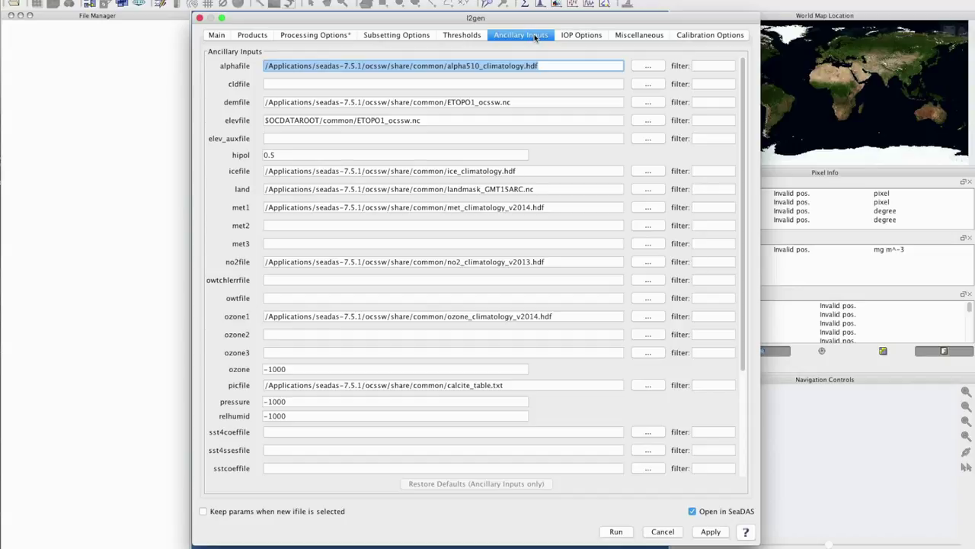
pyautogui.click(590, 38)
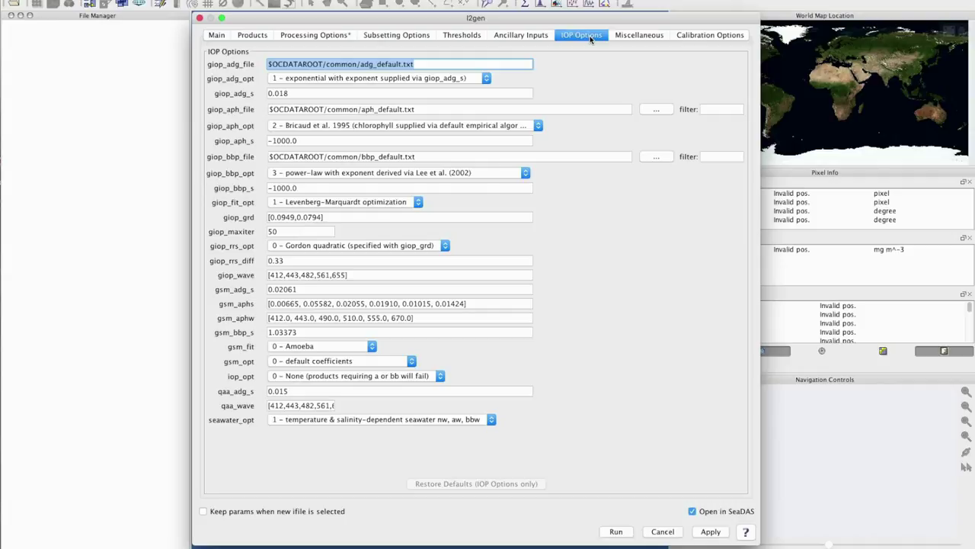
pyautogui.click(632, 38)
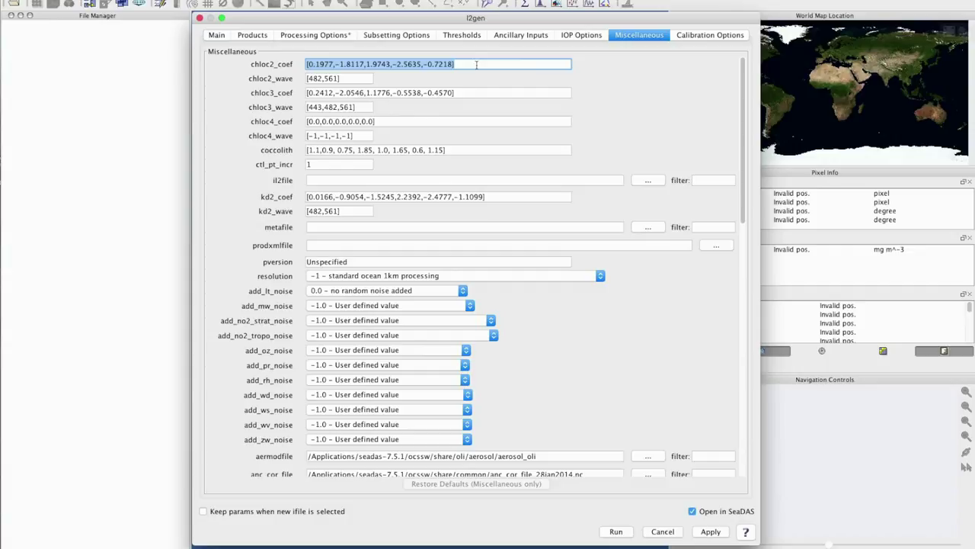
pyautogui.click(477, 64)
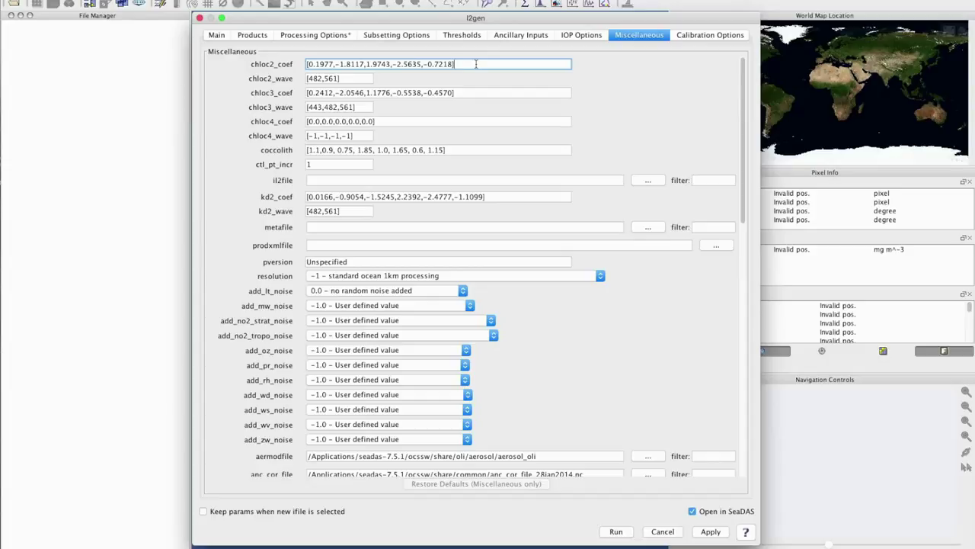
pyautogui.click(477, 91)
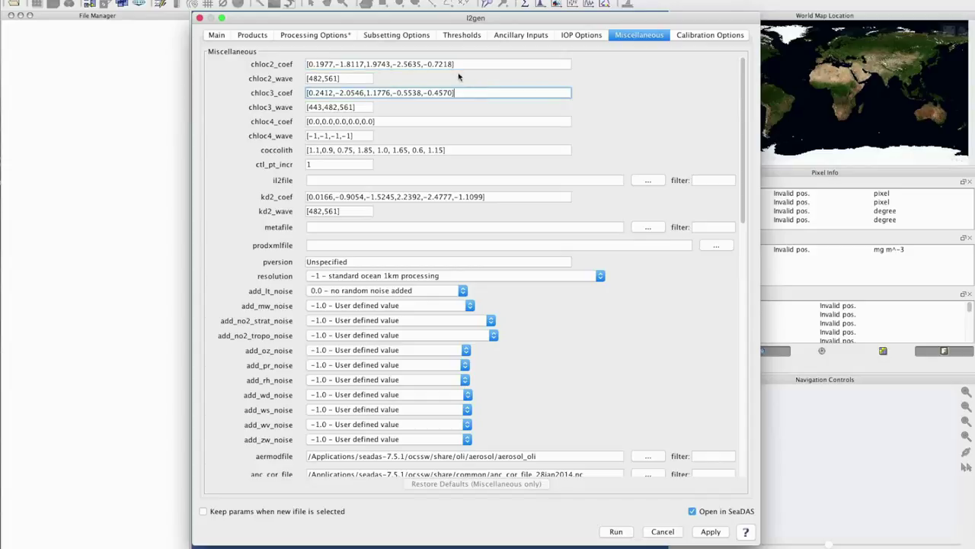
pyautogui.click(463, 65)
pyautogui.click(453, 121)
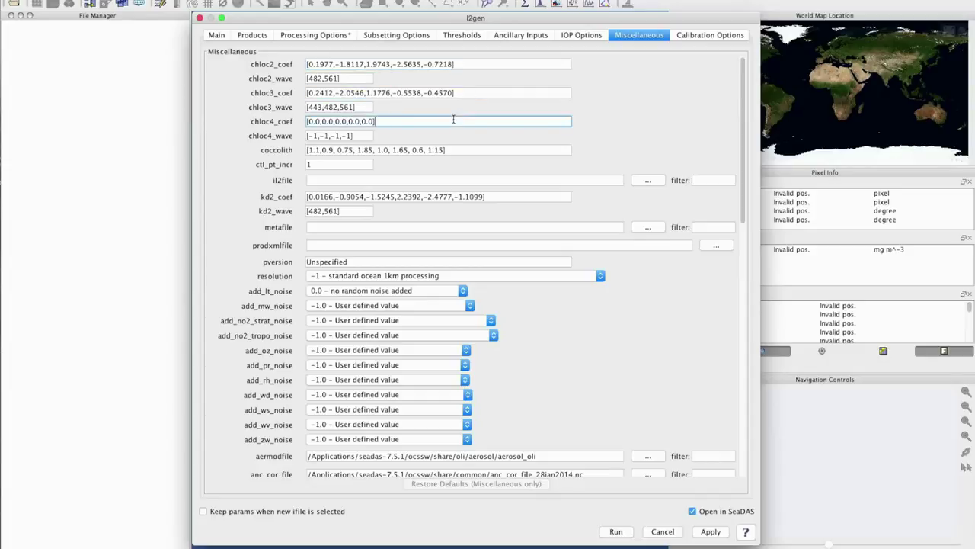
# Step: Return to the main l2gen parameters, run the Level-2 processing and dismiss the completion message
pyautogui.click(341, 38)
pyautogui.click(251, 36)
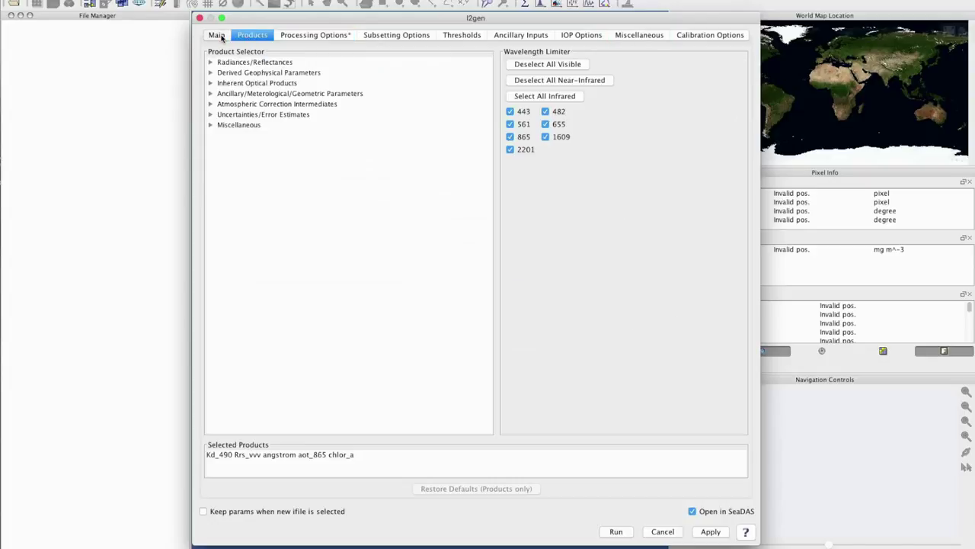
pyautogui.click(222, 36)
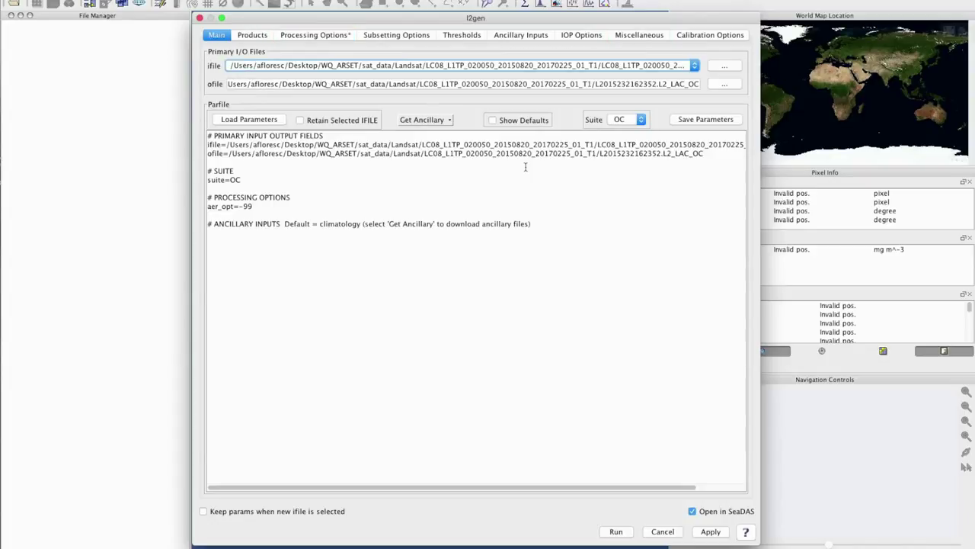
pyautogui.click(617, 532)
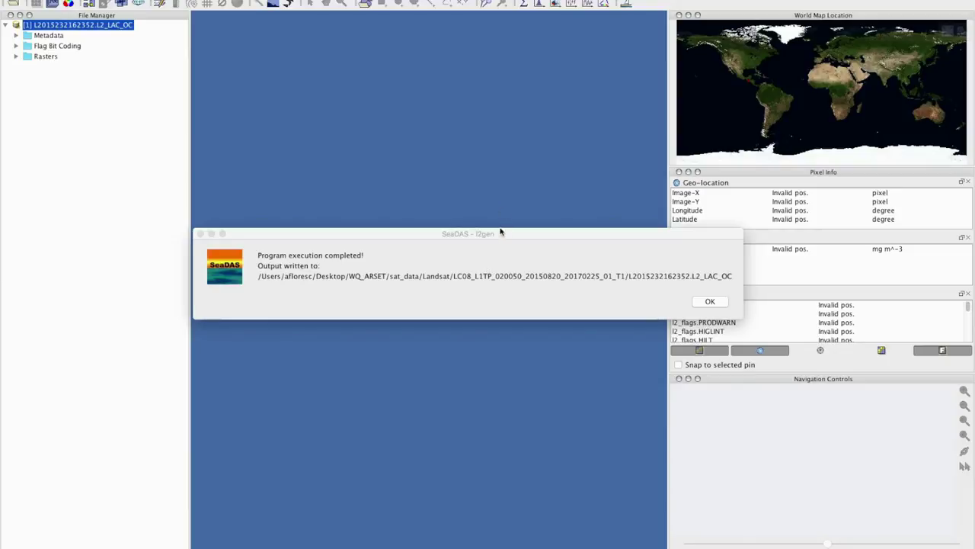
pyautogui.moveTo(500, 233); pyautogui.dragTo(490, 221)
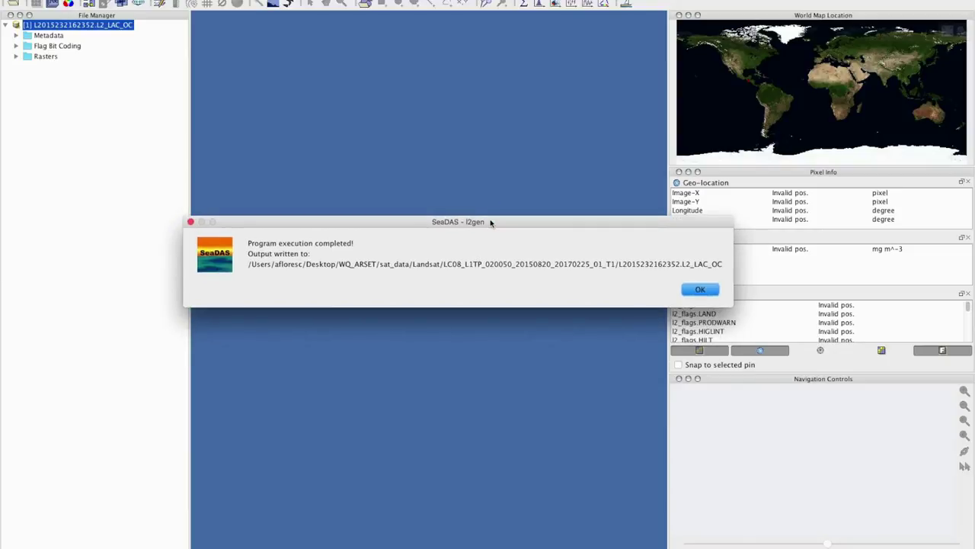
pyautogui.click(702, 292)
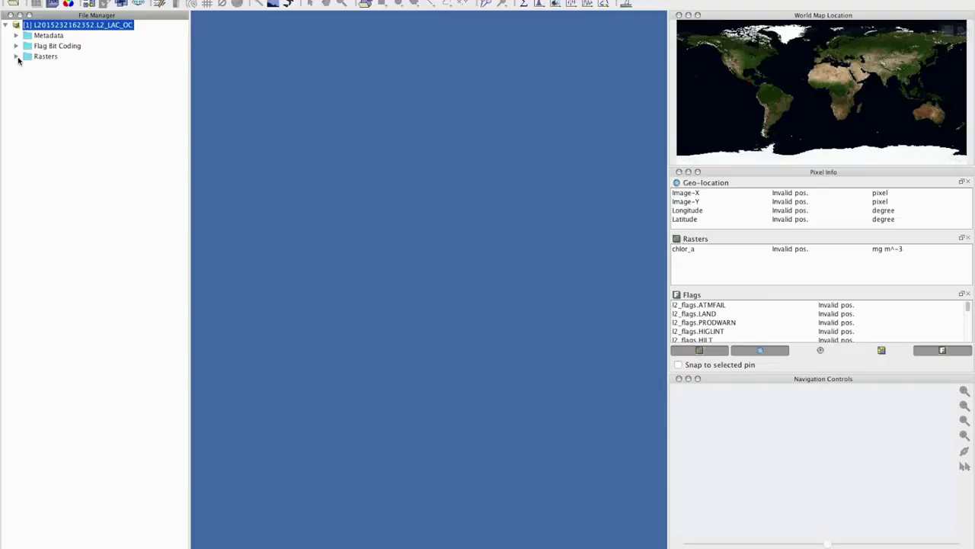
# Step: Display the chlor_a raster of the Level-2 output file and zoom in on the isolated lake north of the coastal strip
pyautogui.click(16, 57)
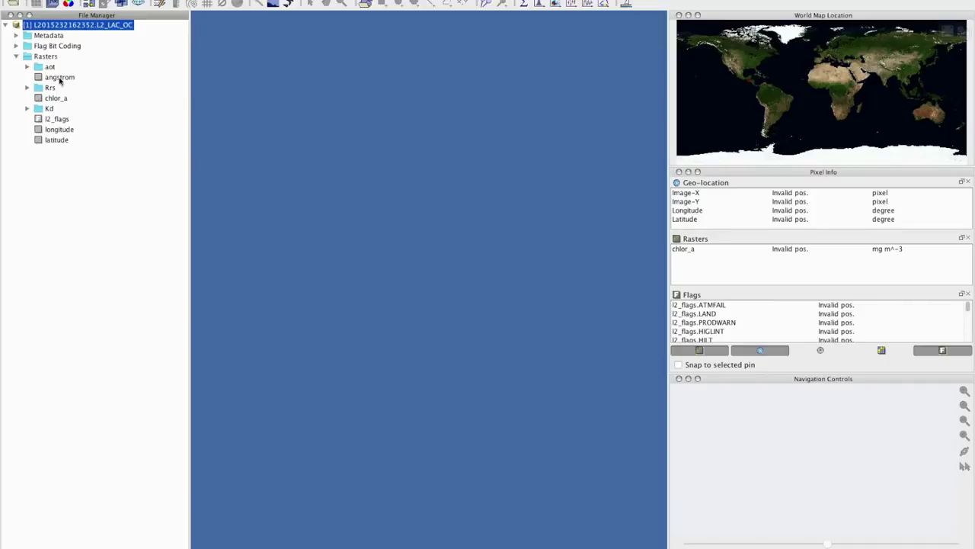
pyautogui.moveTo(60, 81)
pyautogui.click(51, 102)
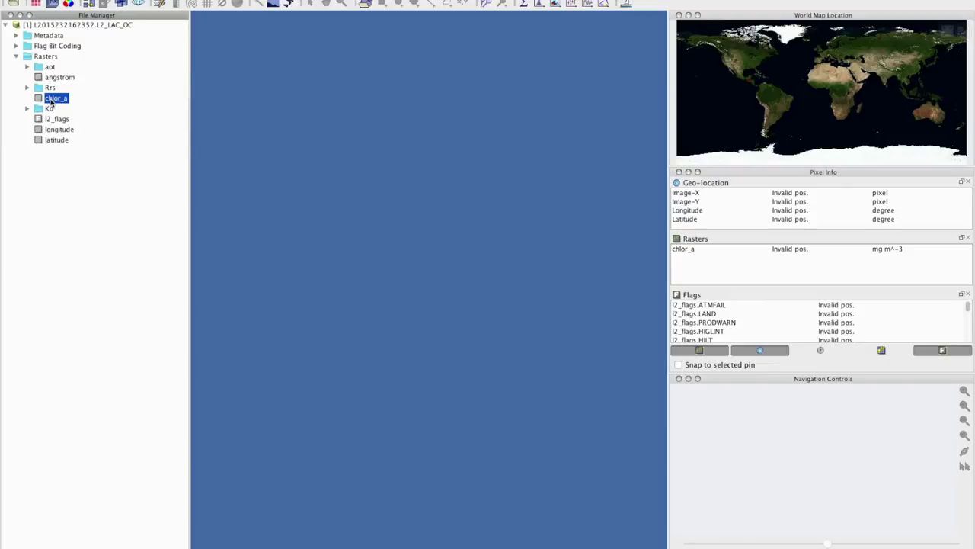
pyautogui.doubleClick(51, 102)
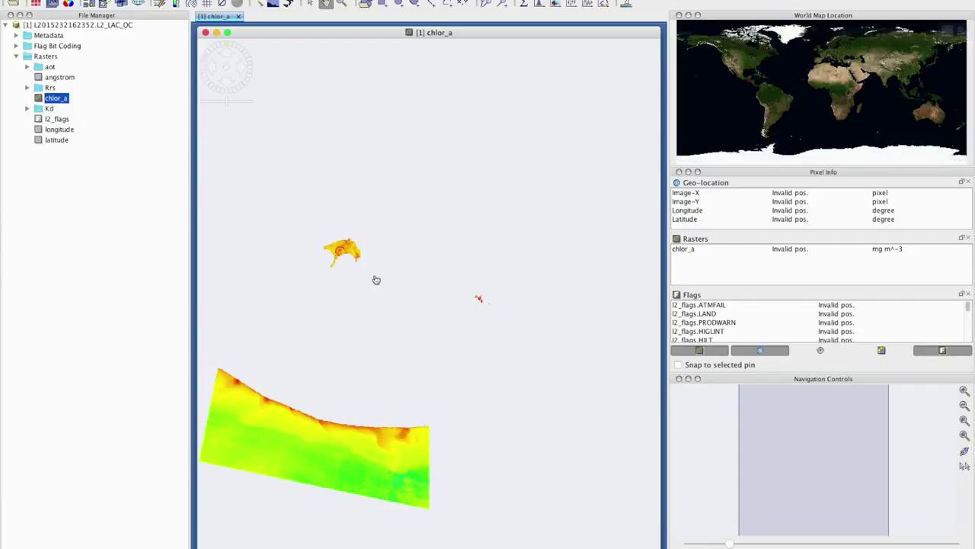
pyautogui.click(342, 3)
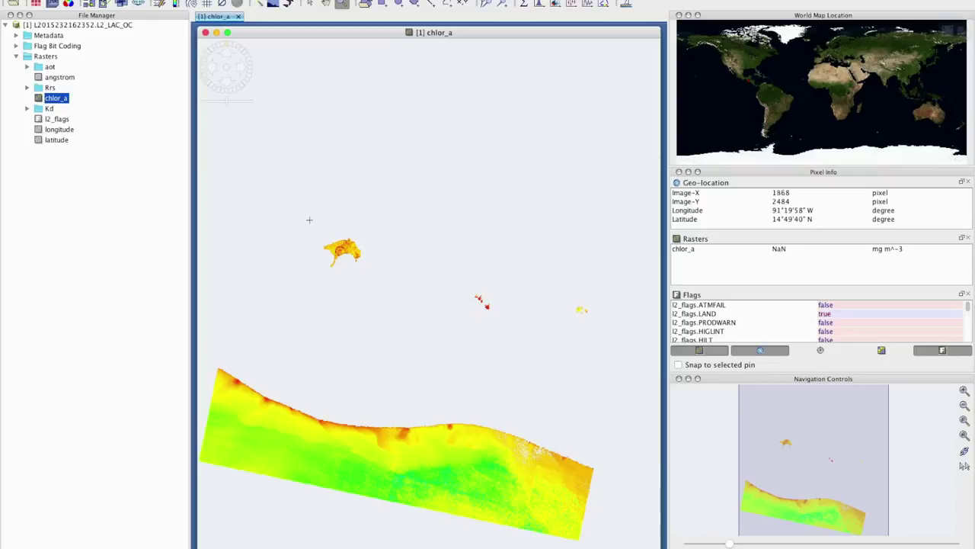
pyautogui.moveTo(309, 221); pyautogui.dragTo(381, 274)
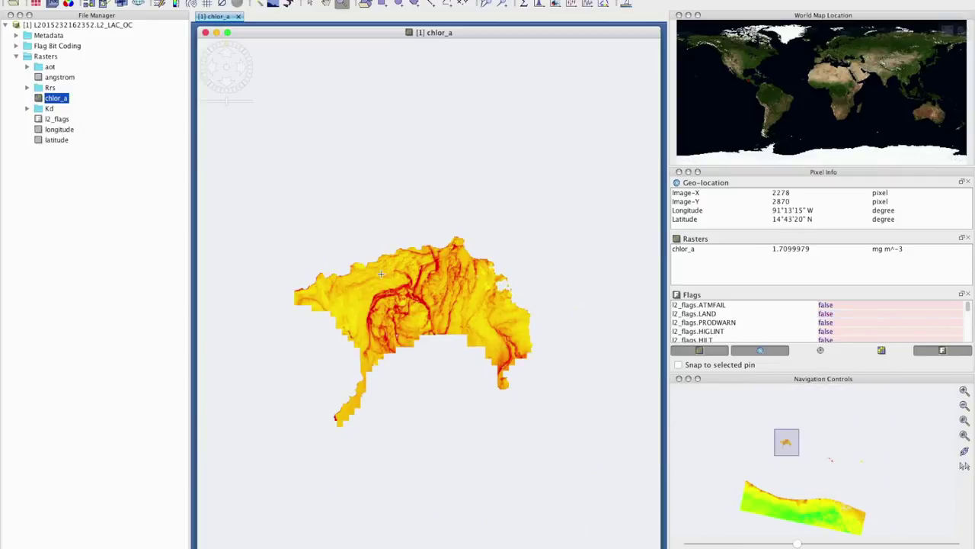
pyautogui.moveTo(283, 219); pyautogui.dragTo(587, 454)
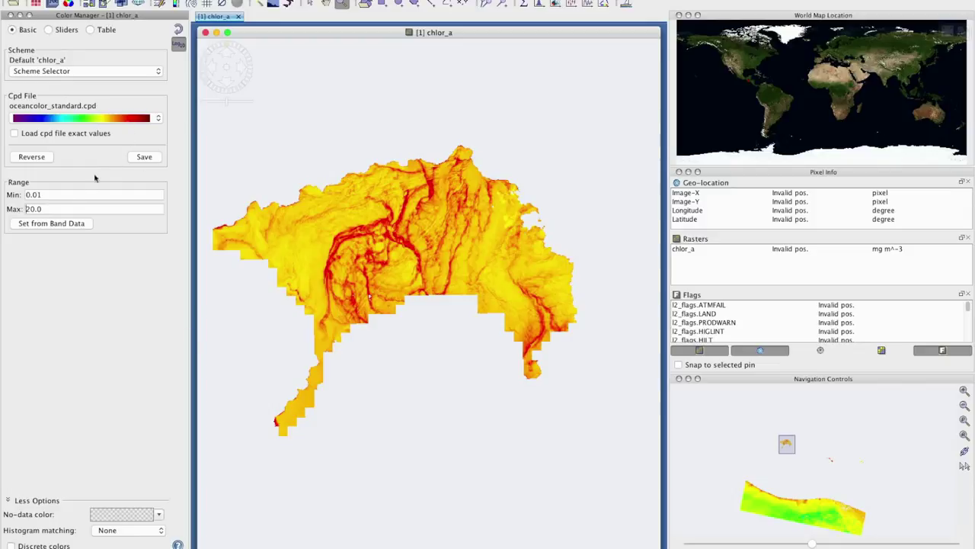
# Step: Set the chlor_a color range from the band data and apply the universal_bluered.cpd palette
pyautogui.click(51, 224)
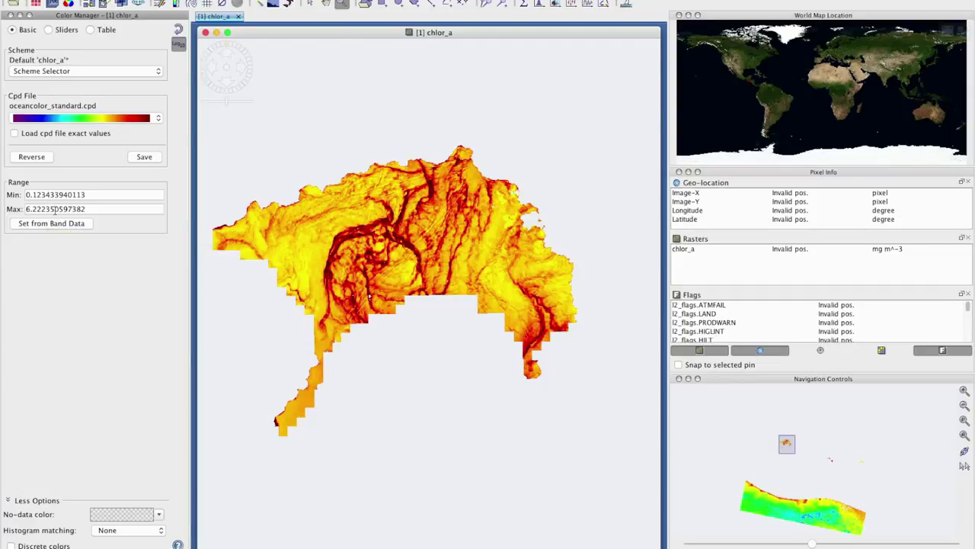
pyautogui.click(158, 118)
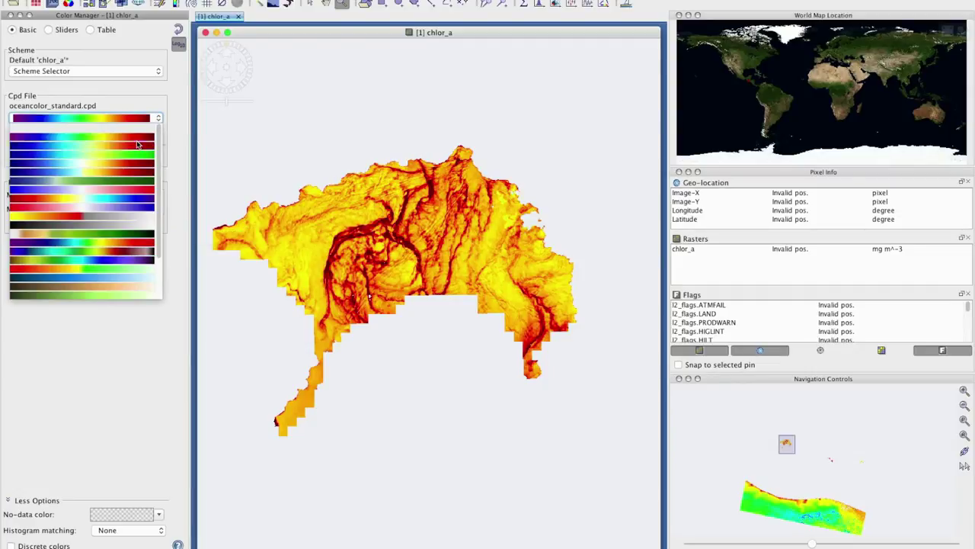
pyautogui.click(137, 144)
pyautogui.click(151, 121)
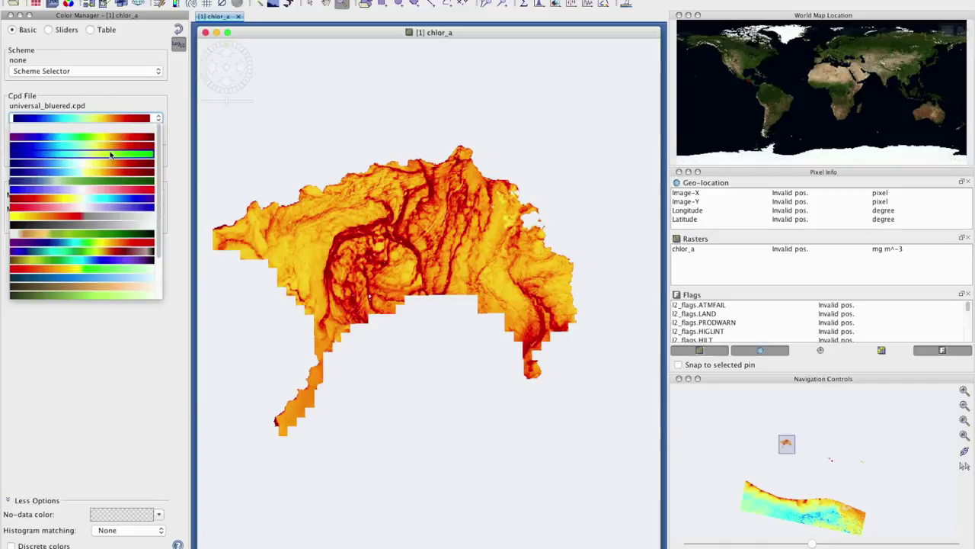
pyautogui.click(111, 152)
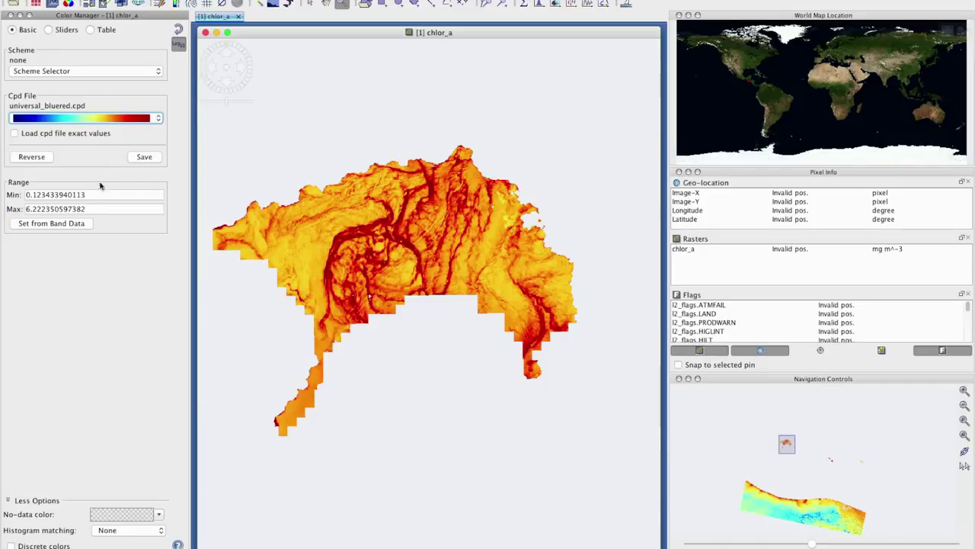
# Step: Set the chlor_a color range to a minimum of 0.1 and a maximum of 7
pyautogui.tripleClick(38, 196)
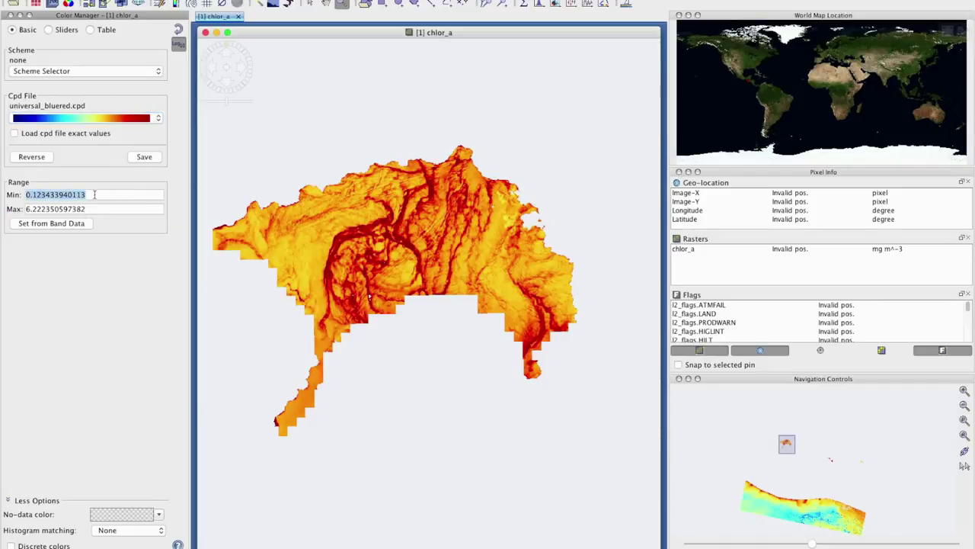
pyautogui.write('0.1')
pyautogui.press('Tab')
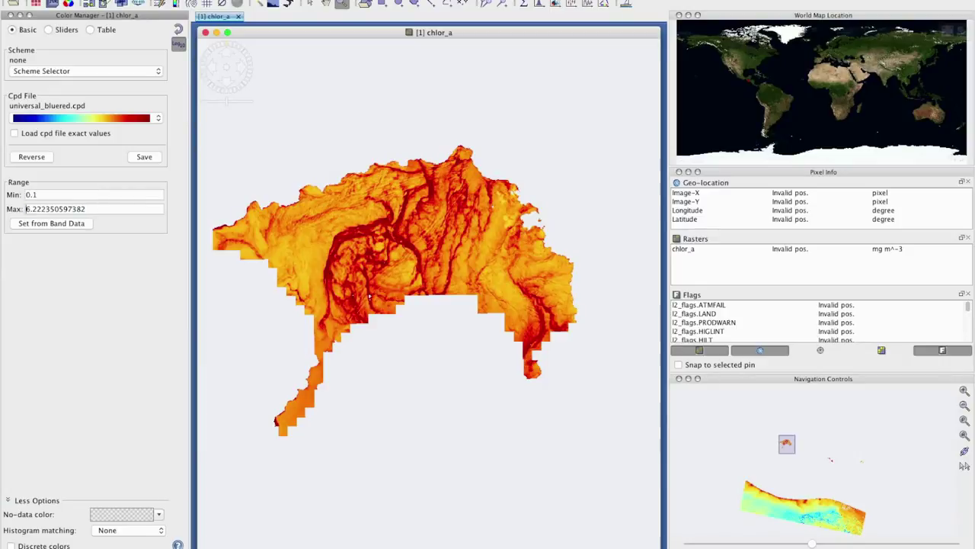
pyautogui.tripleClick(95, 207)
pyautogui.write('7')
pyautogui.press('Return')
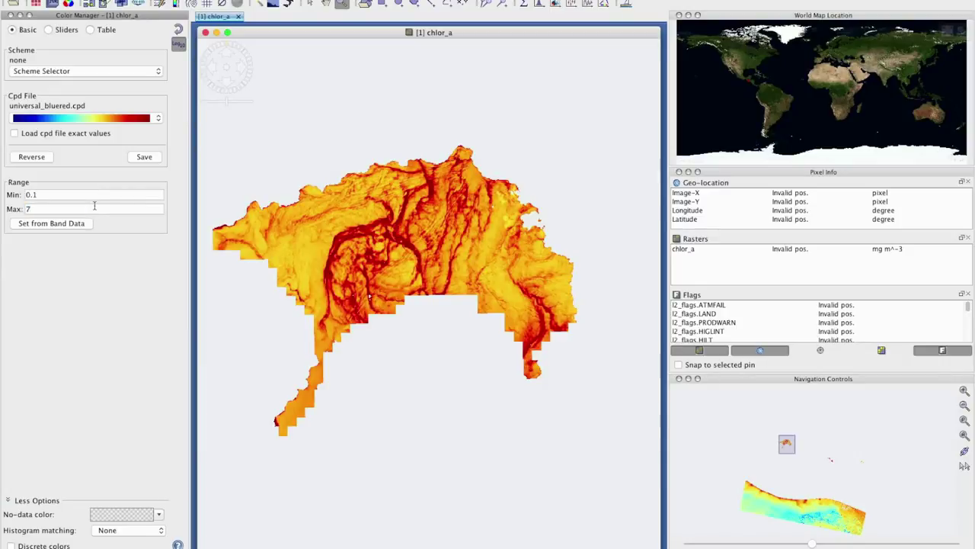
# Step: Open the mask manager for chlor_a and turn on the LAND mask
pyautogui.click(355, 224)
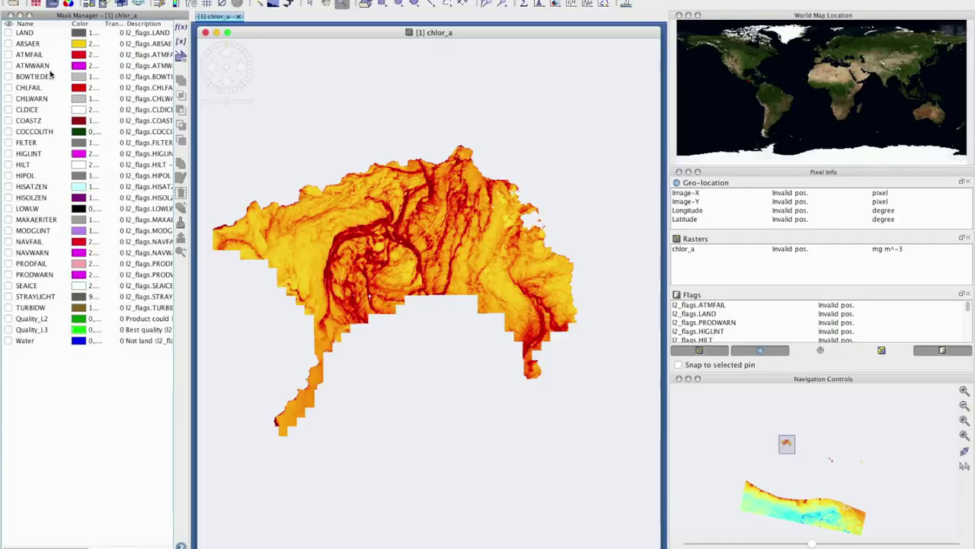
pyautogui.click(9, 34)
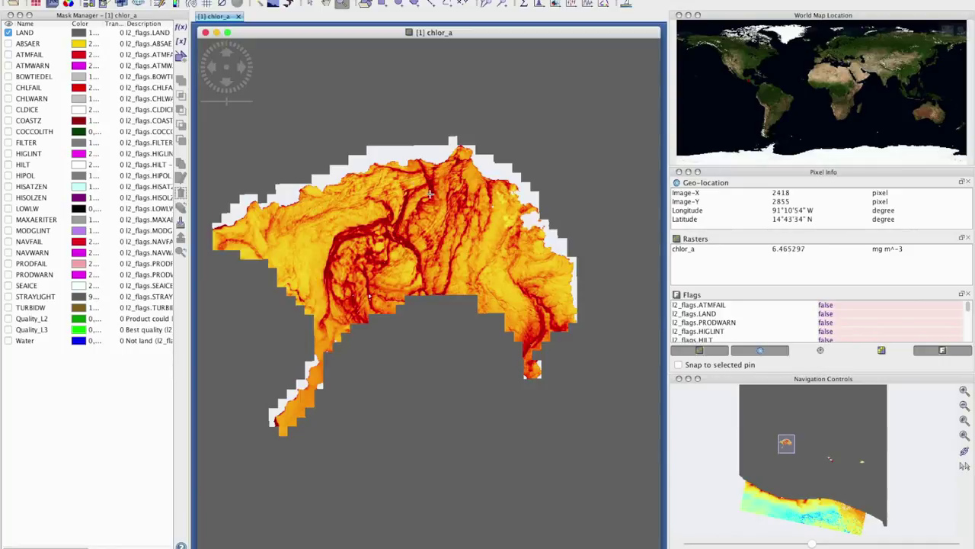
# Step: Zoom in on the small patch of blank pixels inside the lake's northeastern part
pyautogui.click(344, 5)
pyautogui.moveTo(453, 171); pyautogui.dragTo(506, 270)
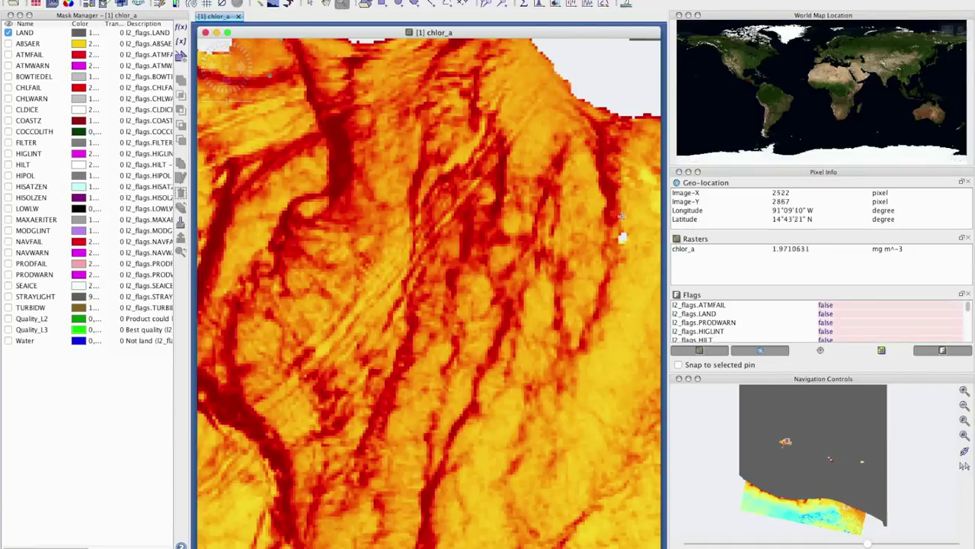
pyautogui.scroll(5, 625, 247)
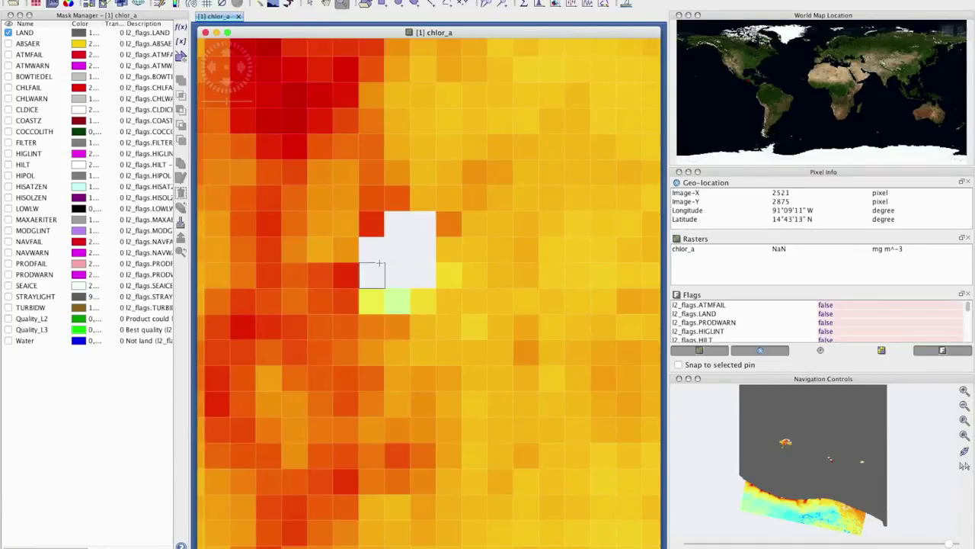
# Step: Undock the pixel flags list into its own floating window and place it so the flag names are readable
pyautogui.click(944, 352)
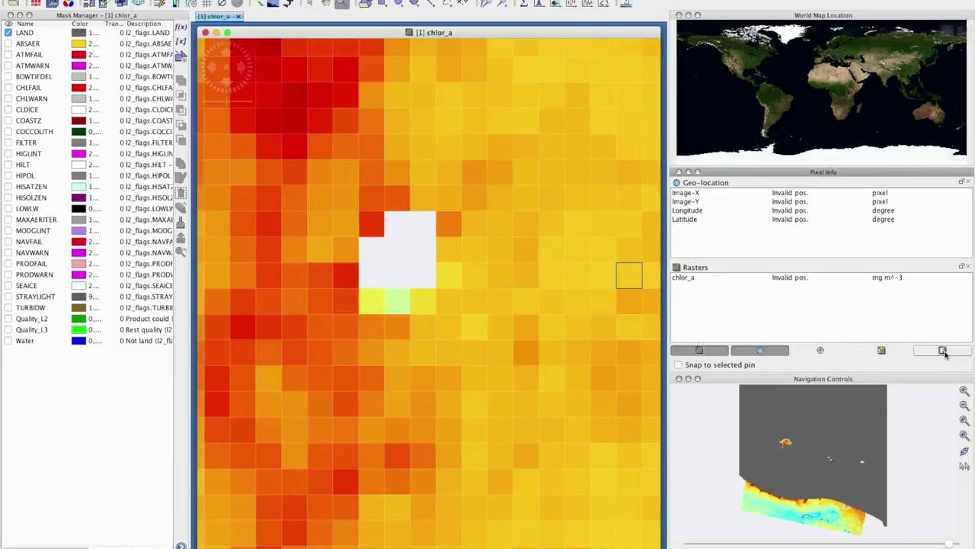
pyautogui.click(943, 351)
pyautogui.click(964, 295)
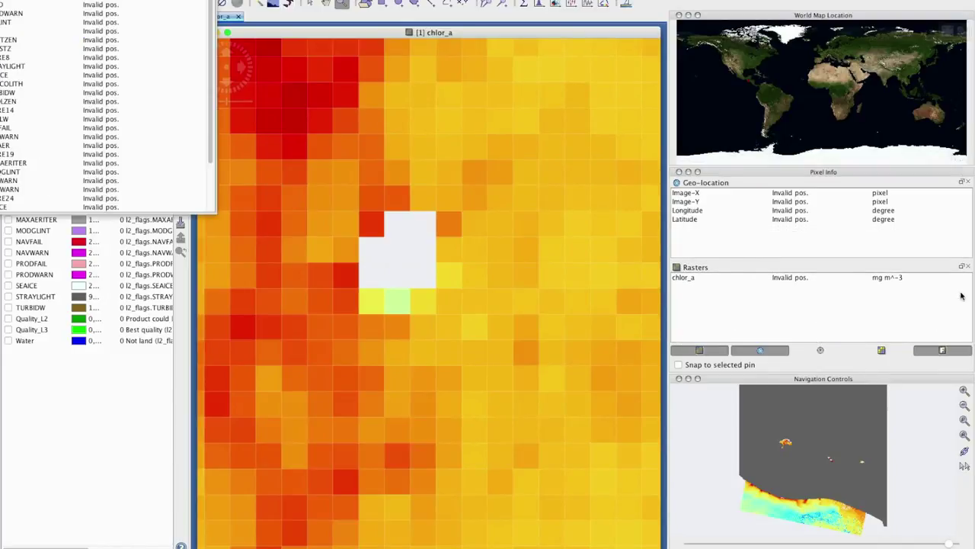
pyautogui.moveTo(216, 212); pyautogui.dragTo(313, 216)
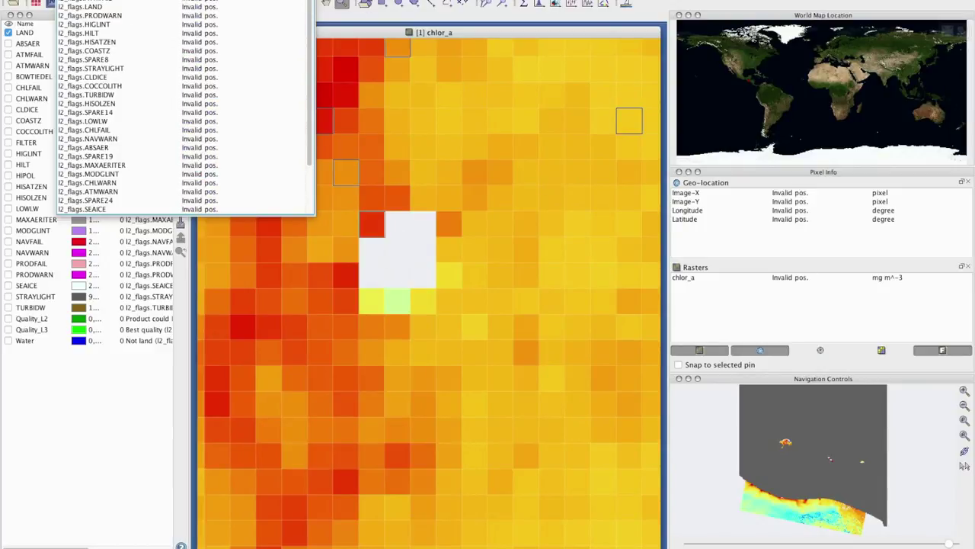
# Step: Zoom back out and inspect the flag values of the blank pixels along the lake's northern shore
pyautogui.click(964, 406)
pyautogui.click(964, 407)
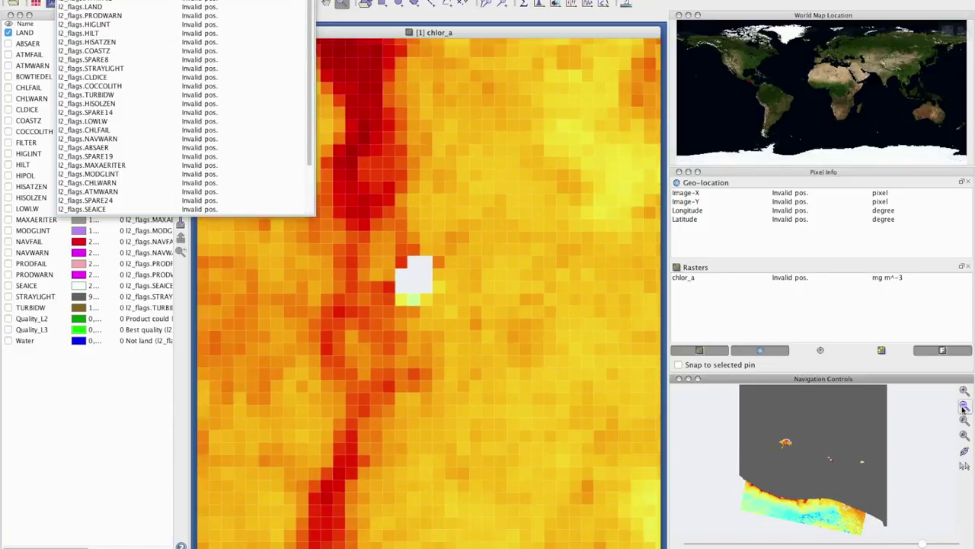
pyautogui.click(964, 406)
pyautogui.click(964, 406)
pyautogui.click(964, 406)
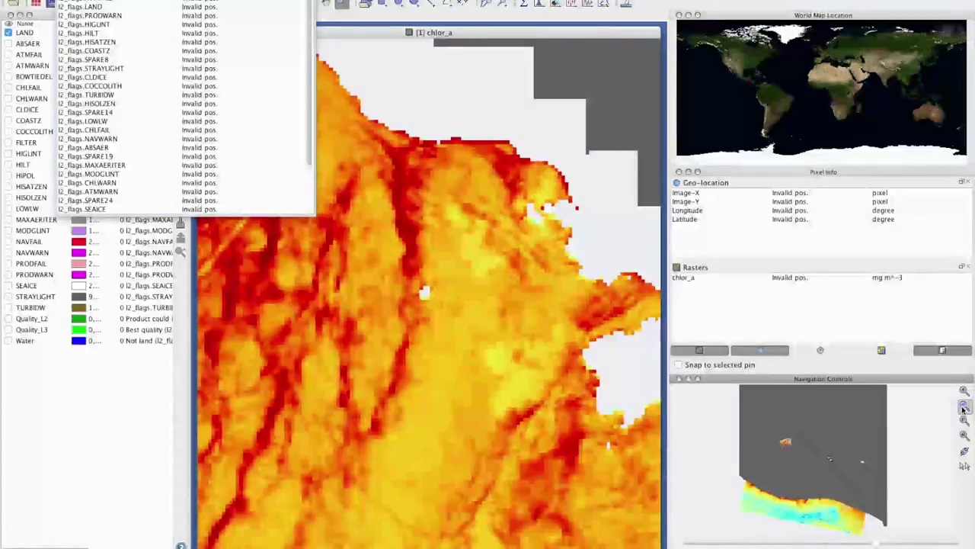
pyautogui.click(964, 406)
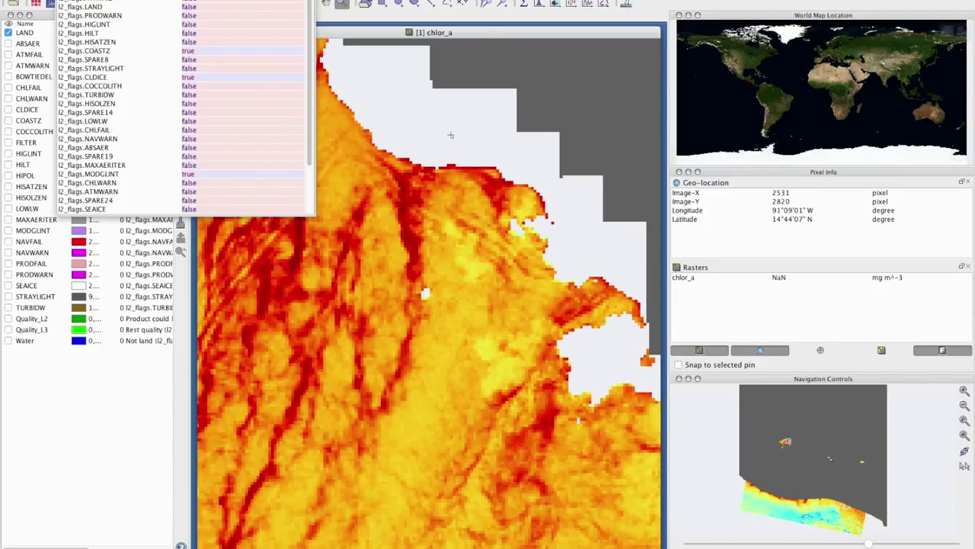
# Step: Look up the COASTZ flag's description in the mask list, moving the floating Flags window aside and docking it again
pyautogui.click(23, 32)
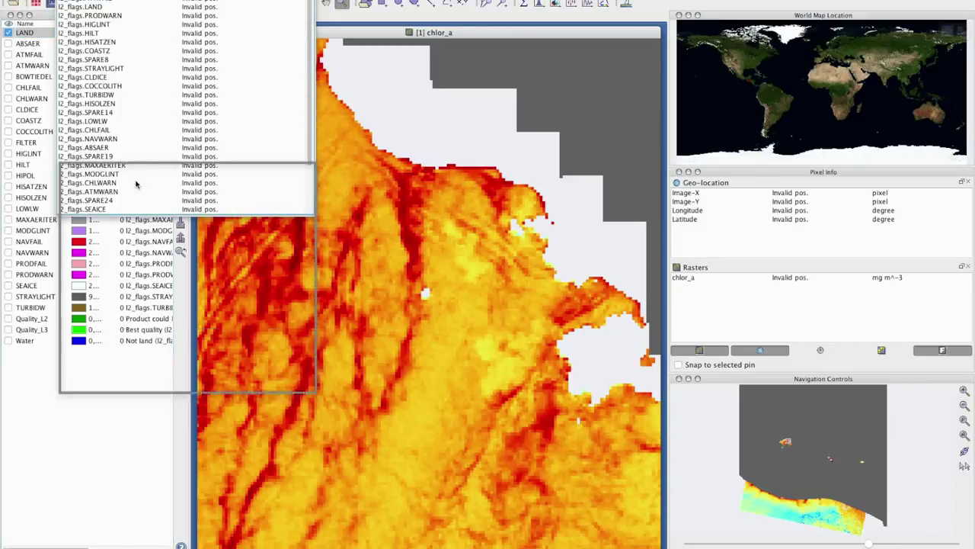
pyautogui.moveTo(135, 185); pyautogui.dragTo(114, 265)
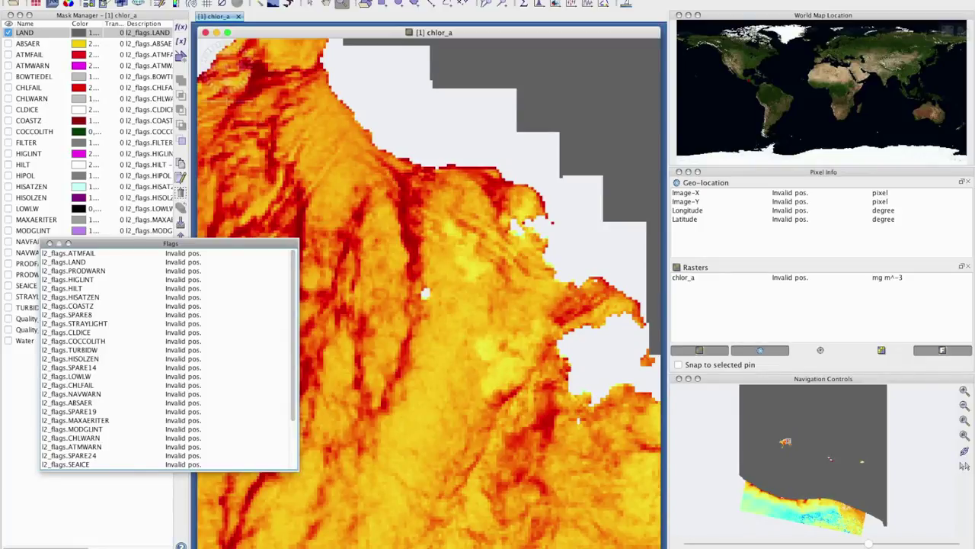
pyautogui.click(46, 33)
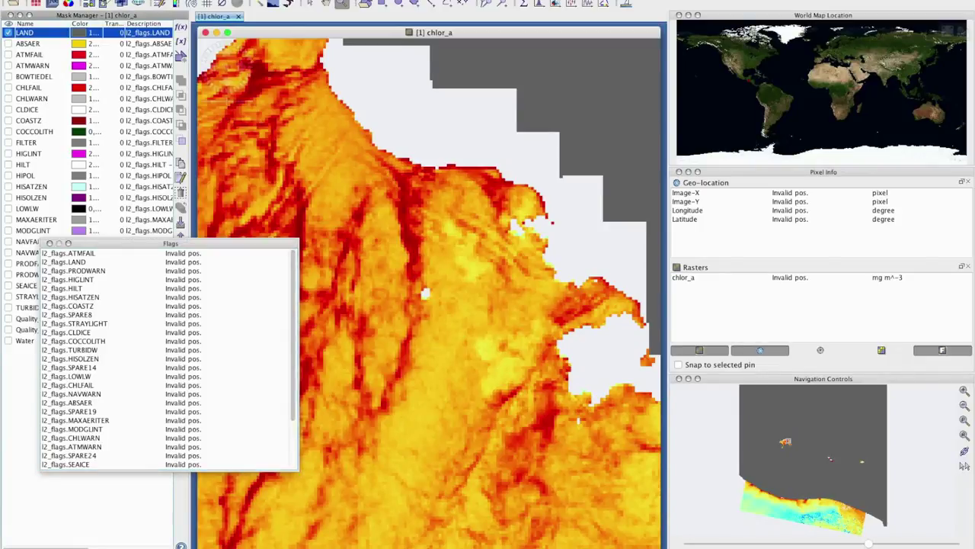
pyautogui.click(146, 122)
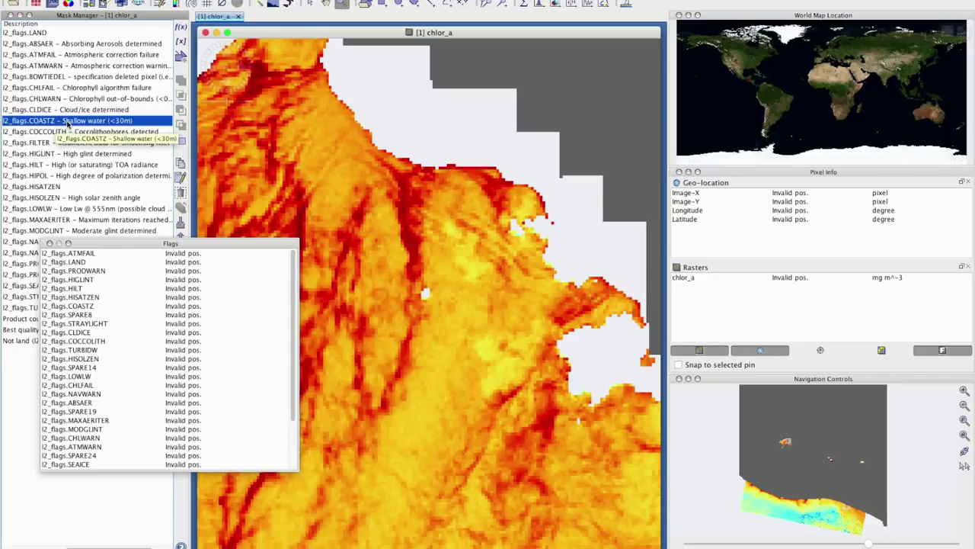
pyautogui.click(48, 243)
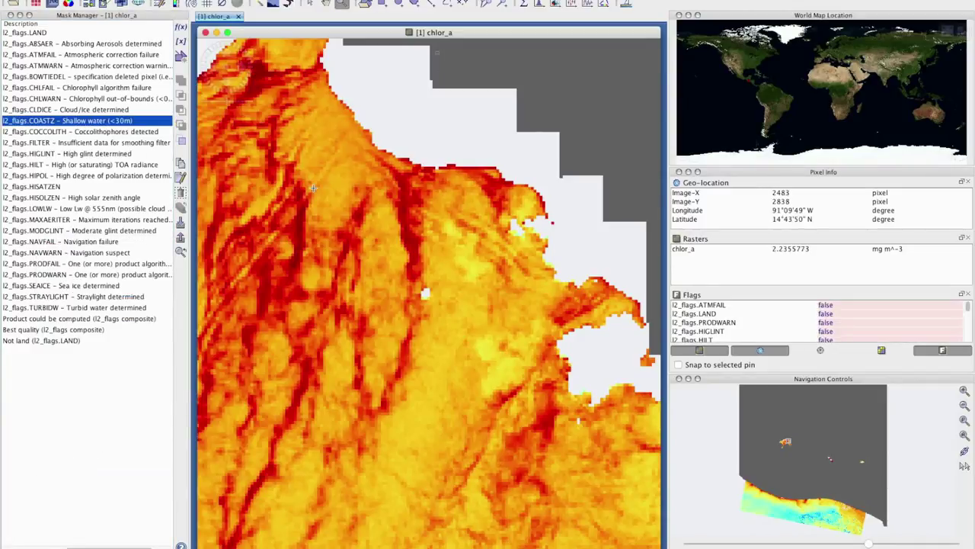
# Step: Zoom out to the whole lake and pan the chlor_a image to centre it in the view
pyautogui.click(964, 421)
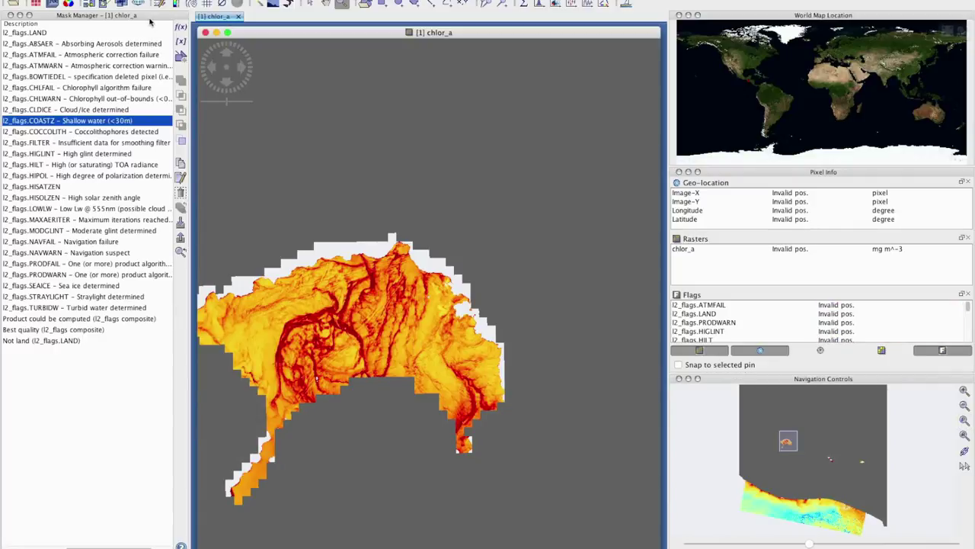
pyautogui.click(326, 4)
pyautogui.moveTo(380, 297); pyautogui.dragTo(455, 187)
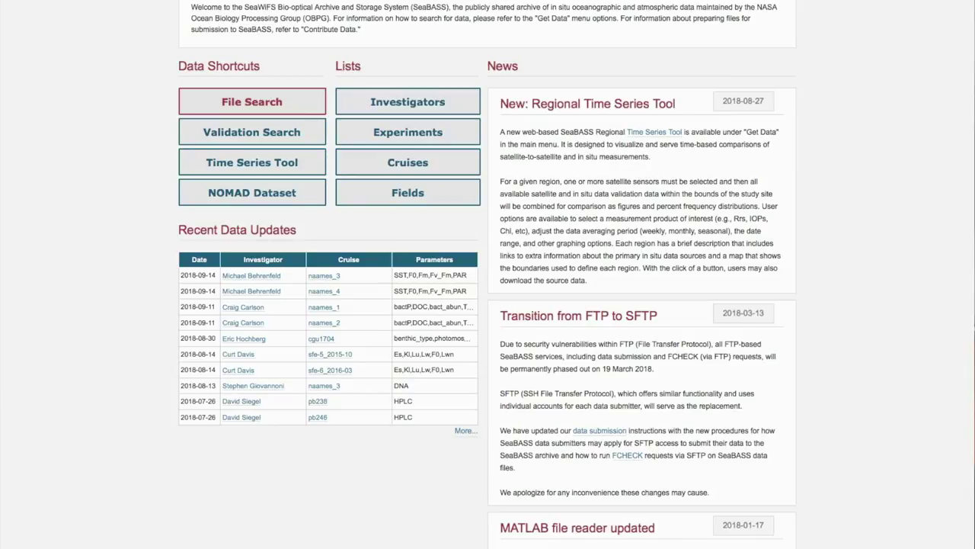
# Step: Switch to the SeaBASS website in the browser and open its File Search page
pyautogui.press('super+l')
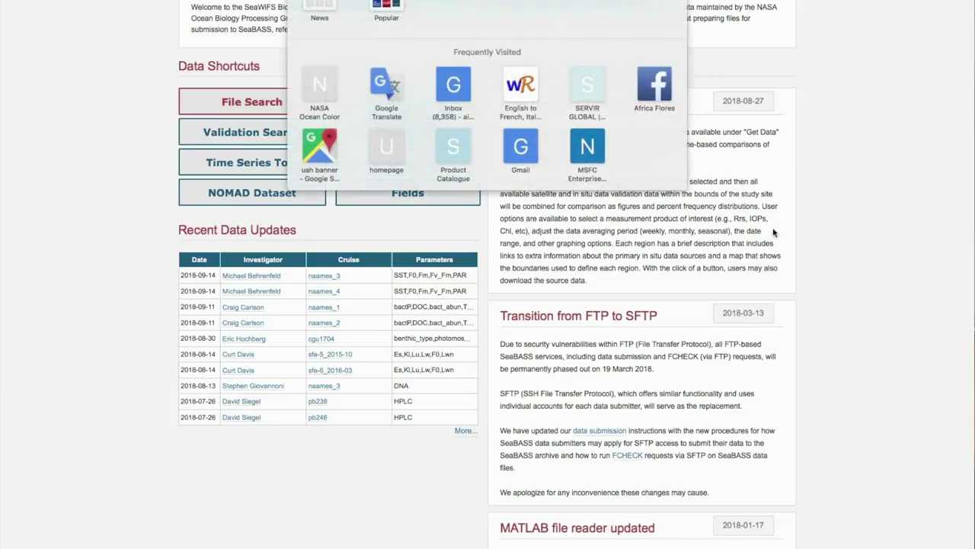
pyautogui.click(771, 240)
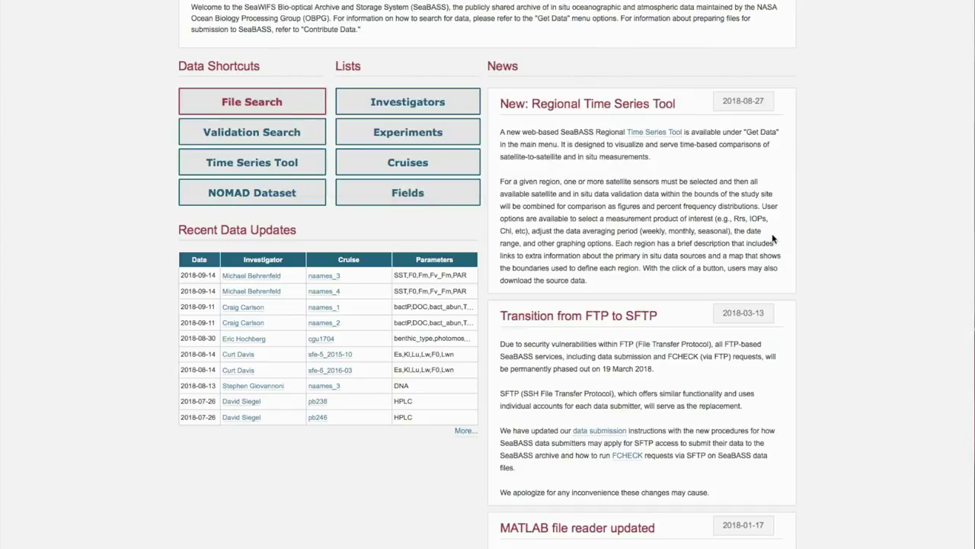
pyautogui.click(258, 110)
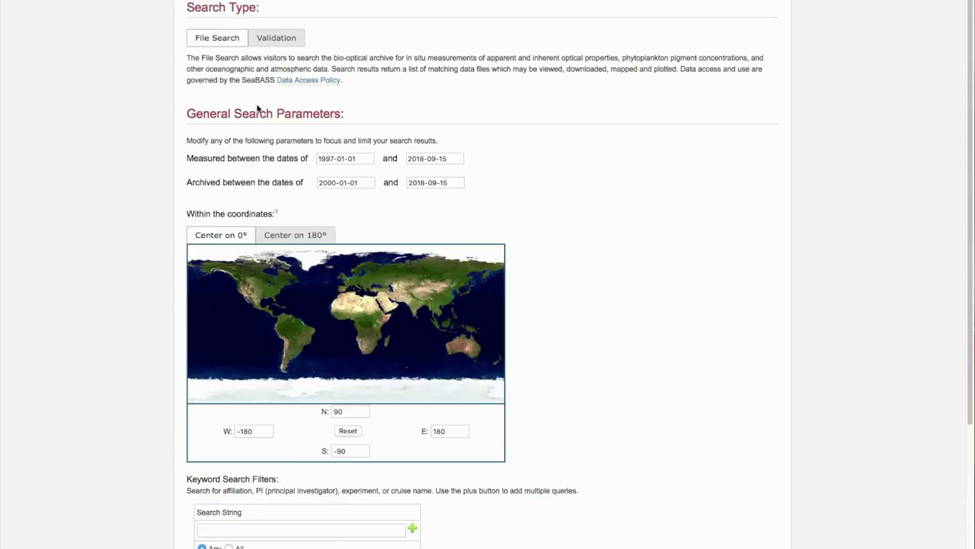
# Step: Set the start of the measurement date range to 2005-01-01
pyautogui.click(347, 158)
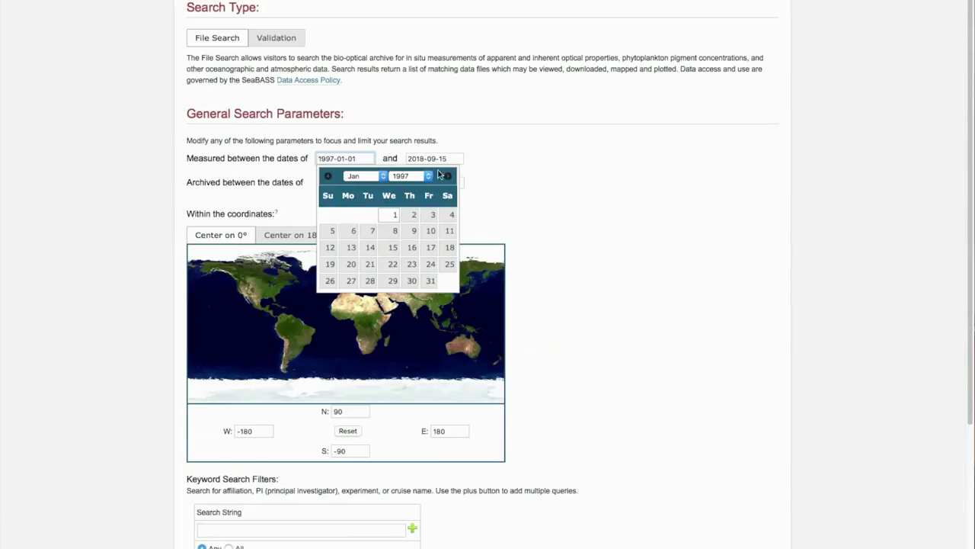
pyautogui.press('Down')
pyautogui.press('Down')
pyautogui.press('Down')
pyautogui.press('Down')
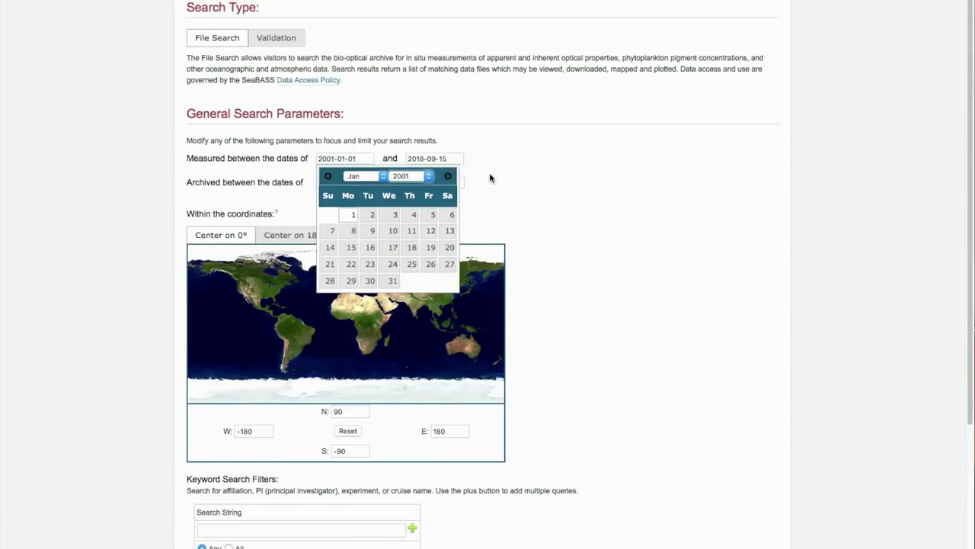
pyautogui.click(428, 177)
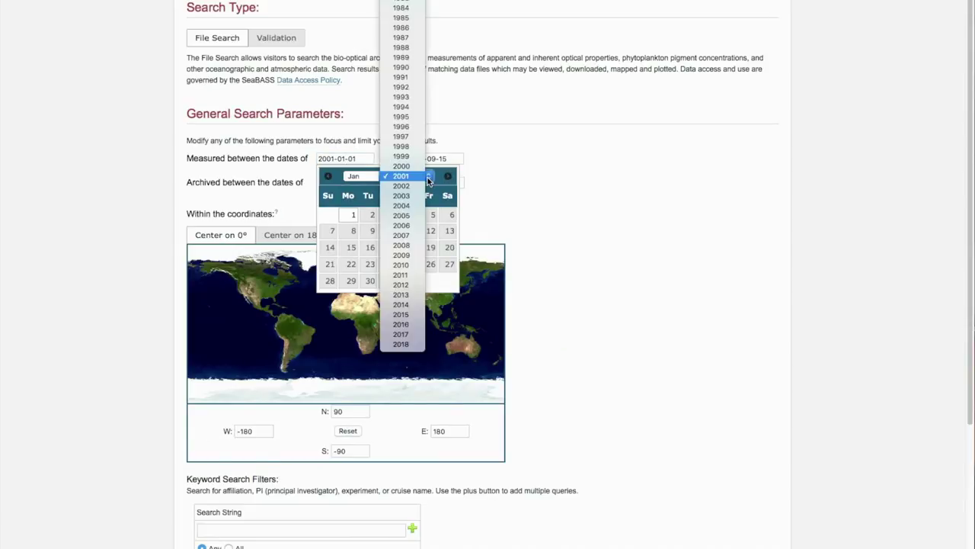
pyautogui.click(408, 219)
pyautogui.click(450, 217)
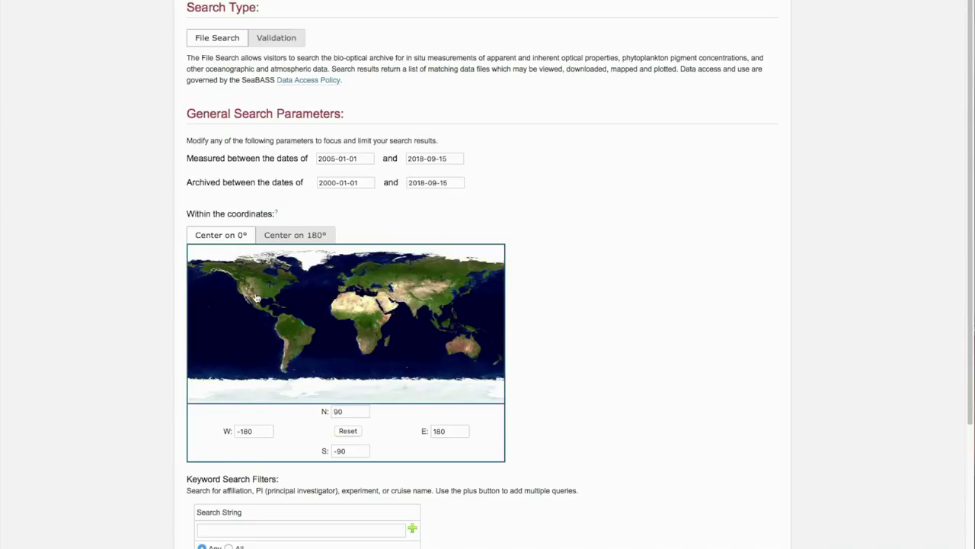
# Step: Outline the Gulf of Mexico on the map (N 34.45, S 16.17, W -101.25, E -80.86) and search for files containing the Chl product
pyautogui.moveTo(260, 299); pyautogui.dragTo(275, 314)
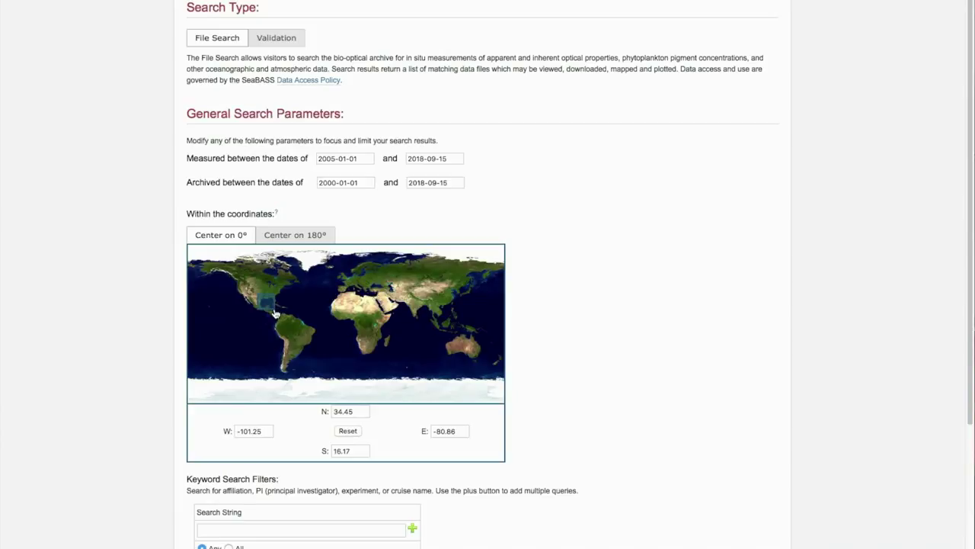
pyautogui.scroll(-5, 621, 429)
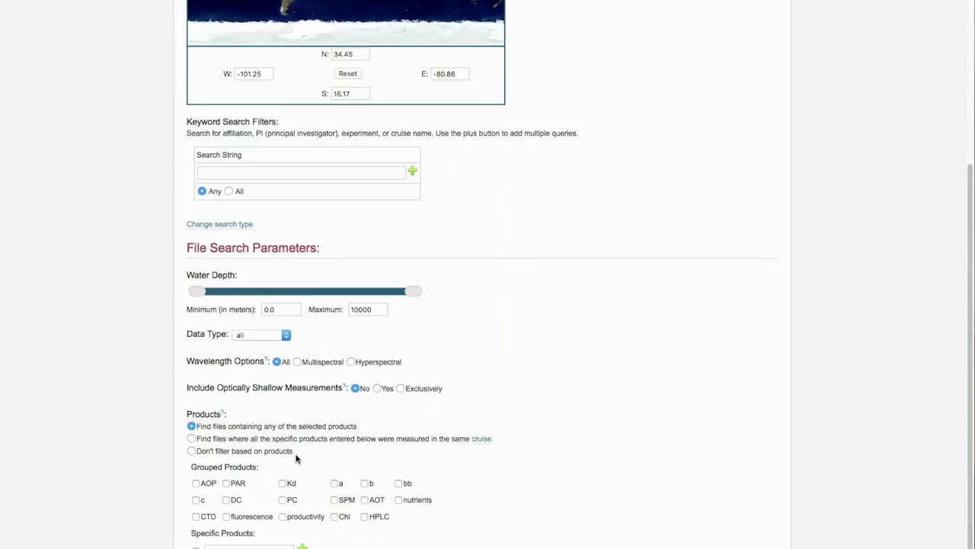
pyautogui.click(335, 517)
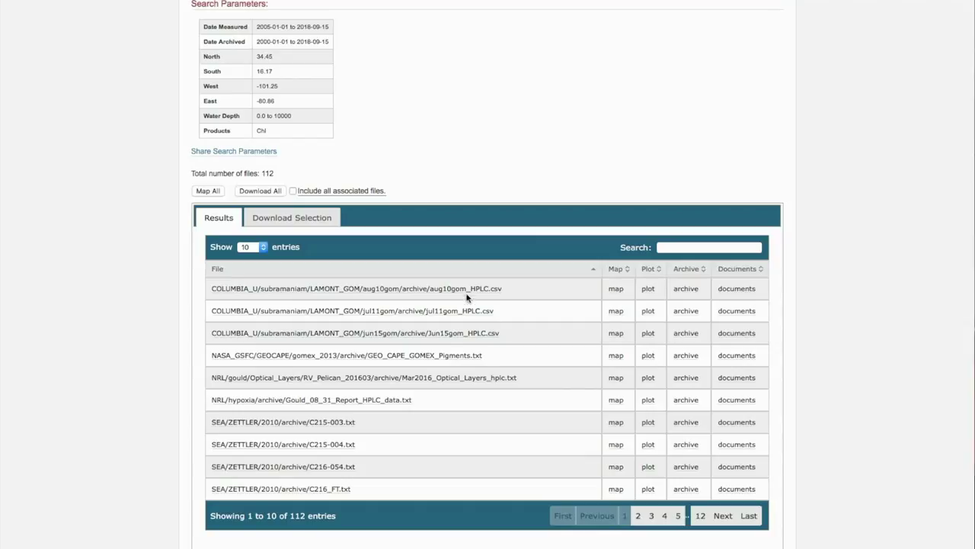
# Step: View the sampling locations of aug10gom_HPLC.csv on the map, zoom in on their cluster and close the map
pyautogui.click(617, 291)
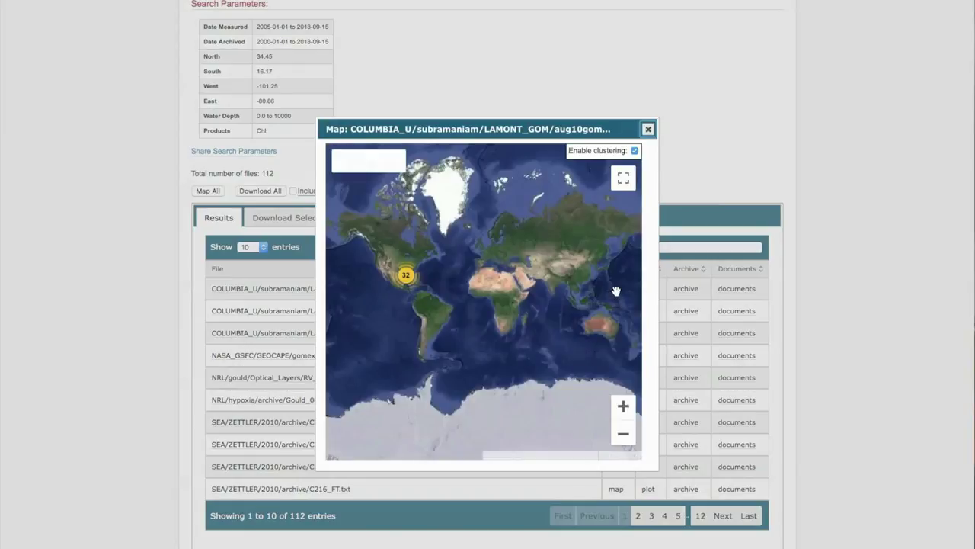
pyautogui.click(409, 277)
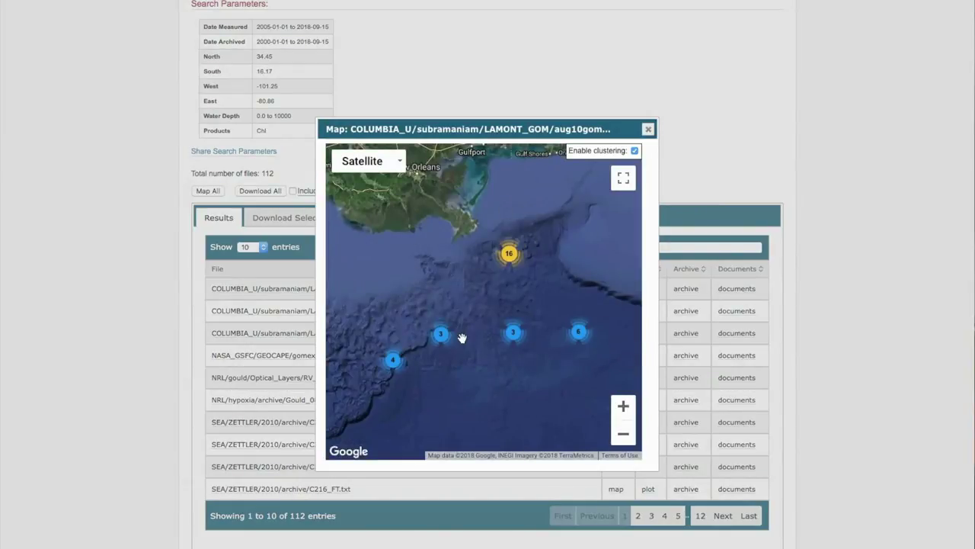
pyautogui.click(649, 130)
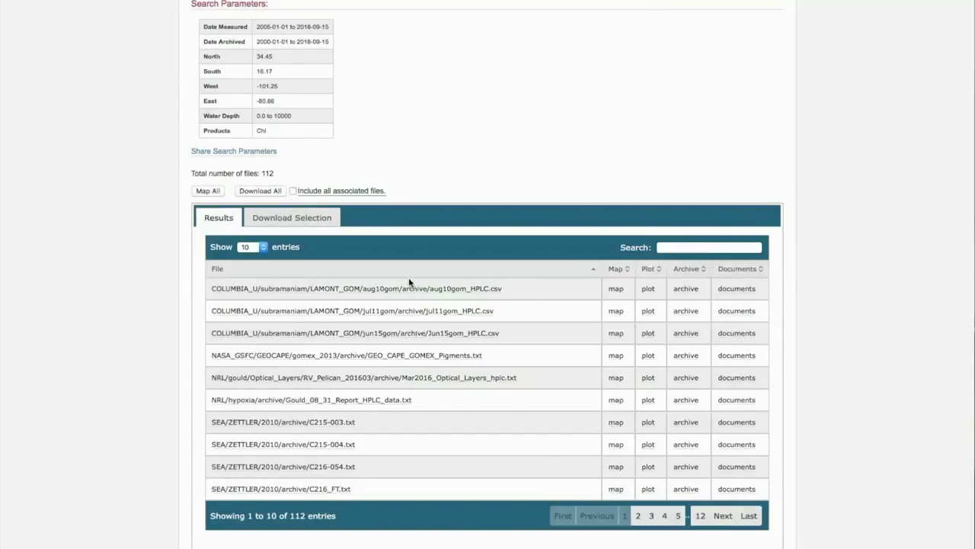
# Step: Set up a plot of aug10gom_HPLC.csv with date as parameter x and tchl as parameter y
pyautogui.click(648, 291)
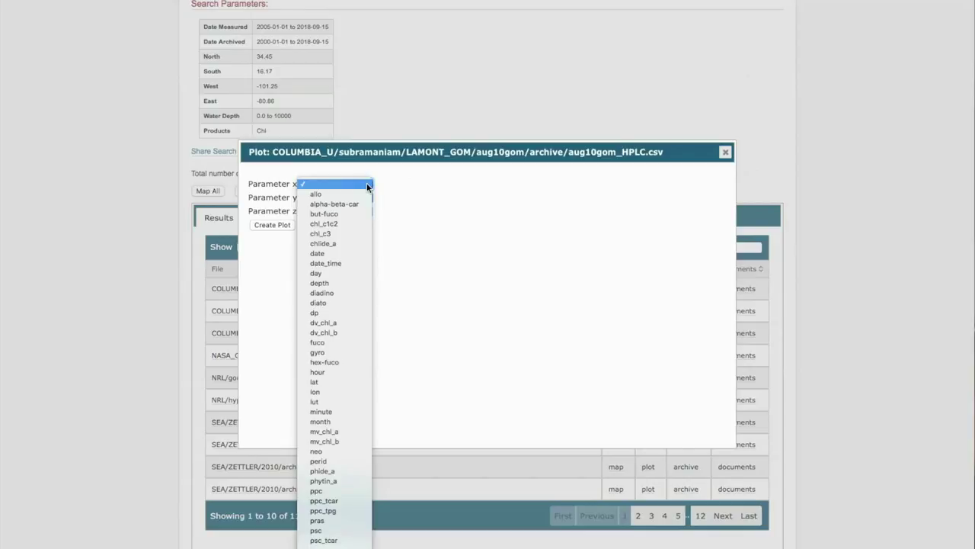
pyautogui.click(345, 260)
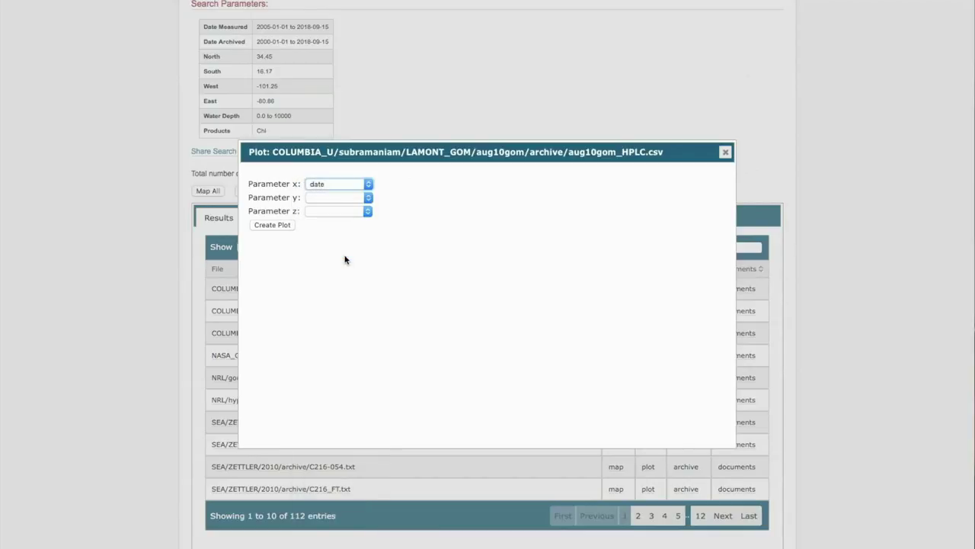
pyautogui.click(370, 199)
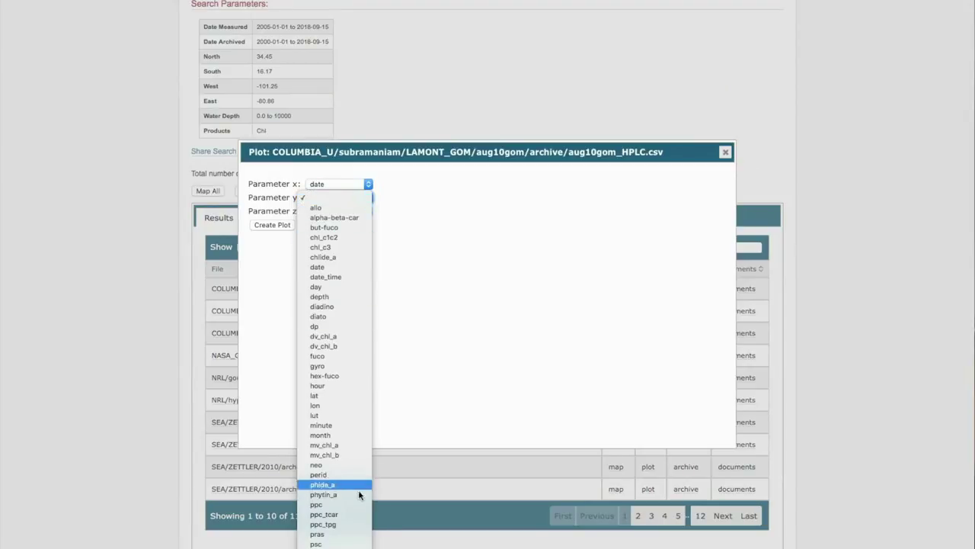
pyautogui.scroll(-2, 366, 540)
pyautogui.scroll(-3, 335, 457)
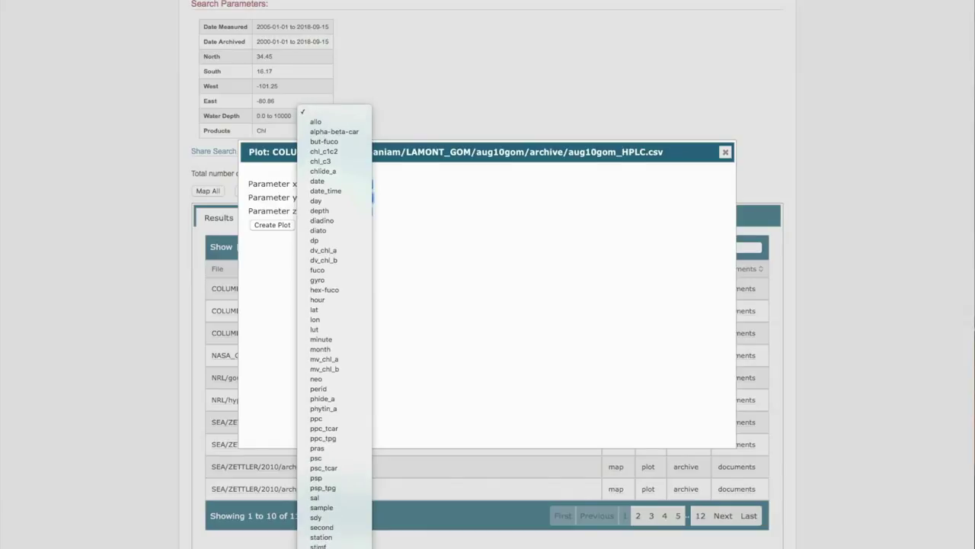
pyautogui.scroll(-1, 335, 495)
pyautogui.click(327, 534)
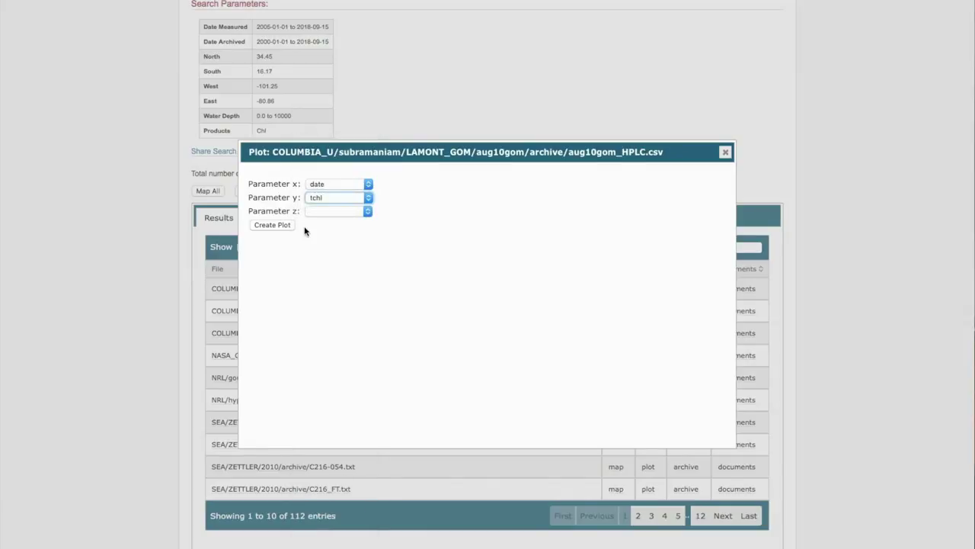
# Step: Create the aug10gom_HPLC.csv plot with depth as parameter z, and close it after viewing
pyautogui.click(367, 211)
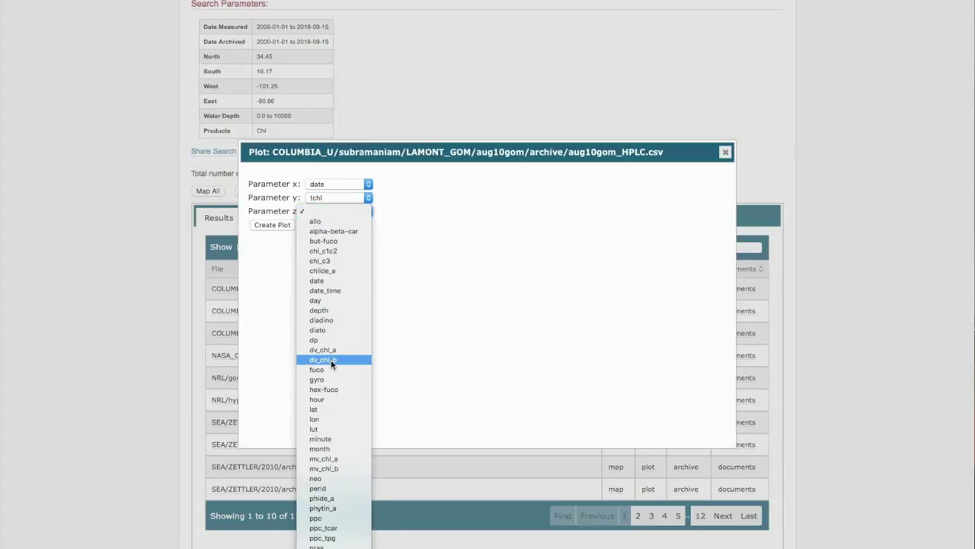
pyautogui.click(325, 309)
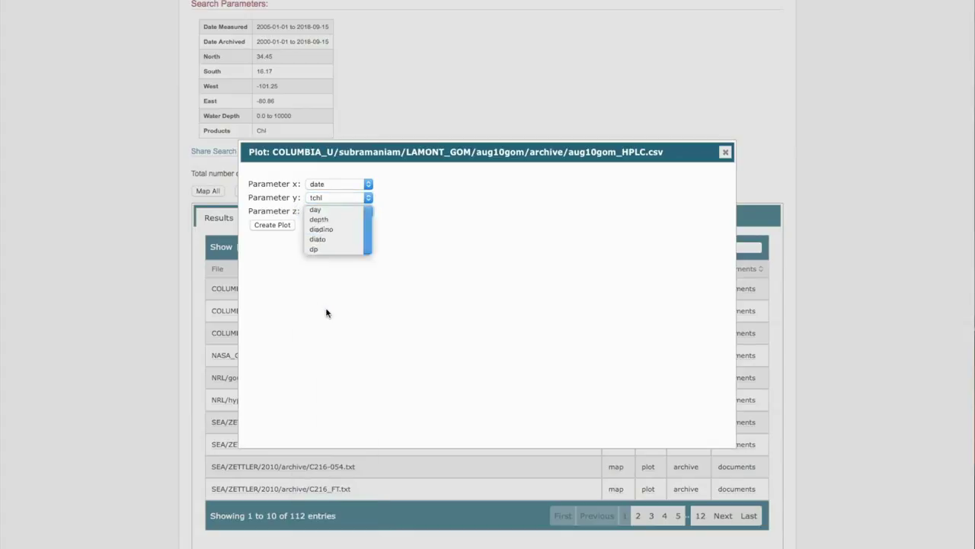
pyautogui.click(281, 225)
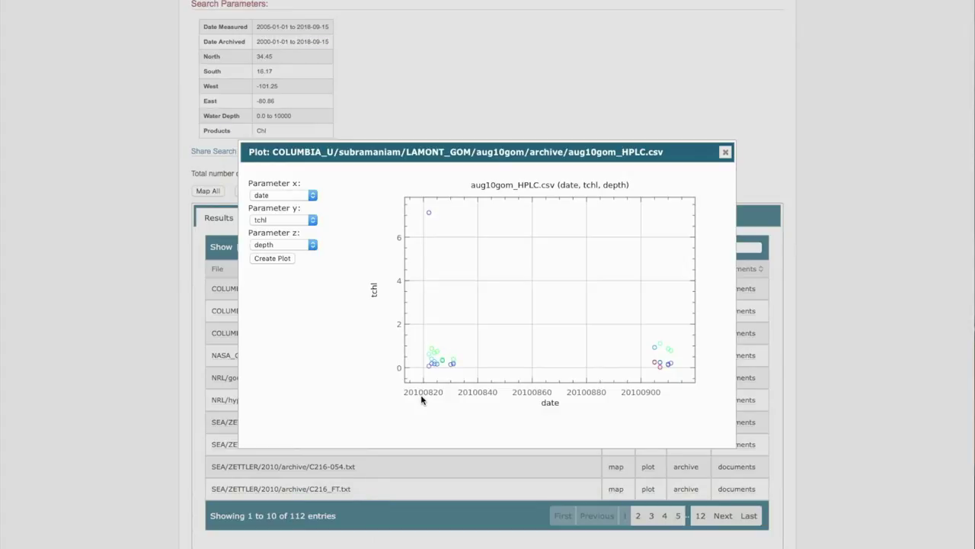
pyautogui.press('Escape')
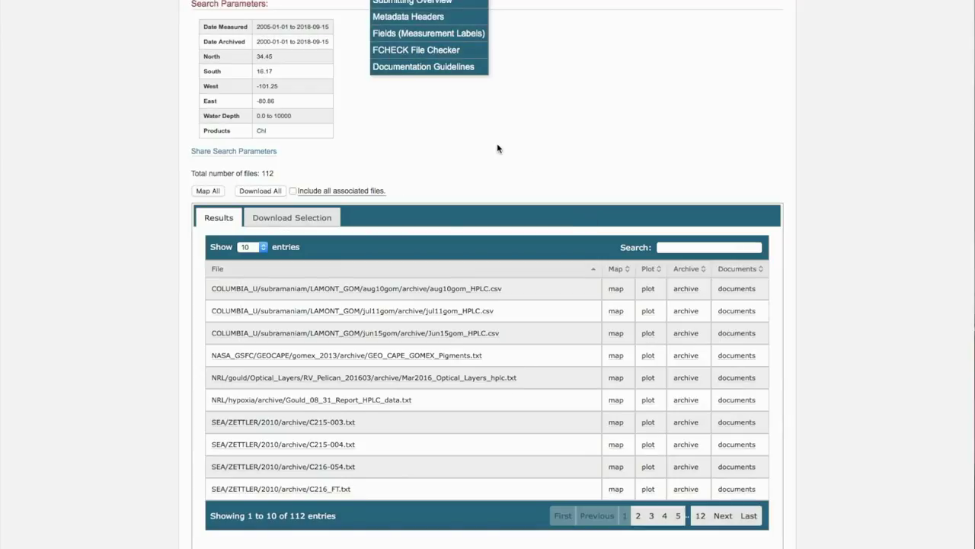
# Step: Open the aug10gom_HPLC.csv data file to view its header and records, and return to the search results
pyautogui.click(450, 289)
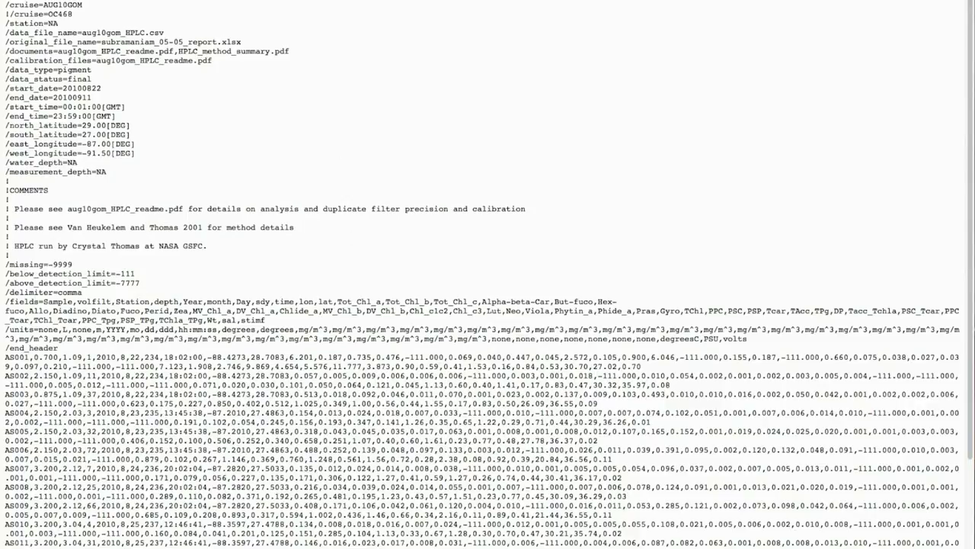
pyautogui.hotkey('alt', 'Left')
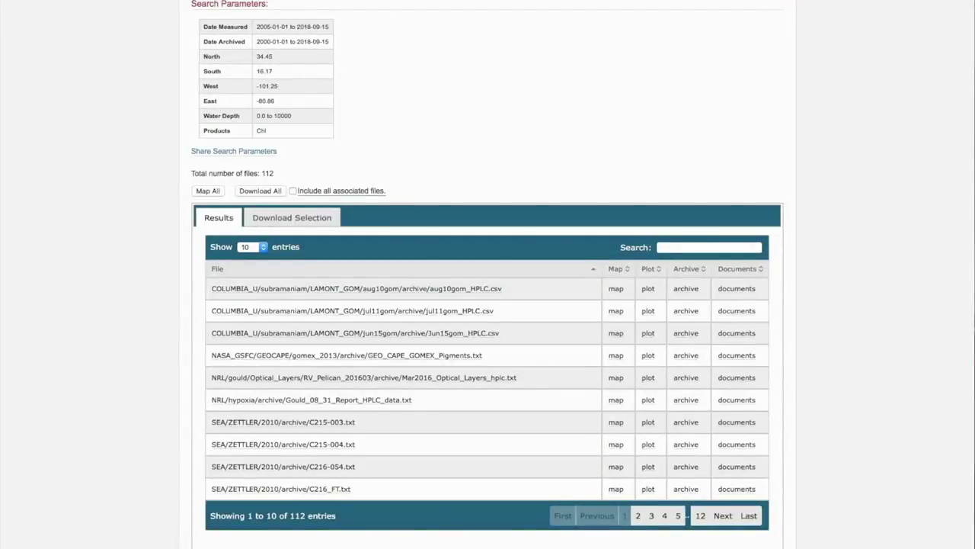
# Step: Bring up the CV5_OM_pigments_Seabass file and examine its station list, data rows, delimiter and fields line, especially the station field
pyautogui.hotkey('alt', 'Right')
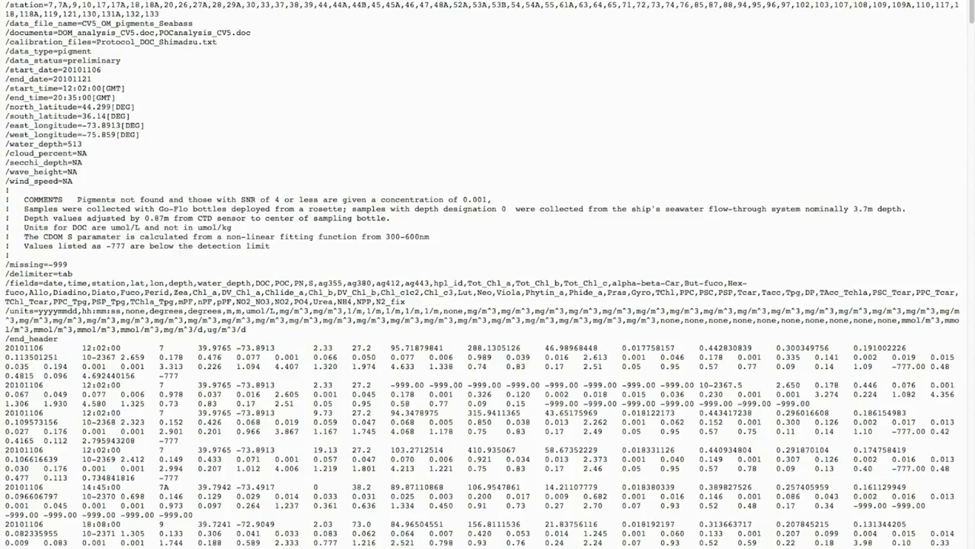
pyautogui.moveTo(6, 5); pyautogui.dragTo(163, 11)
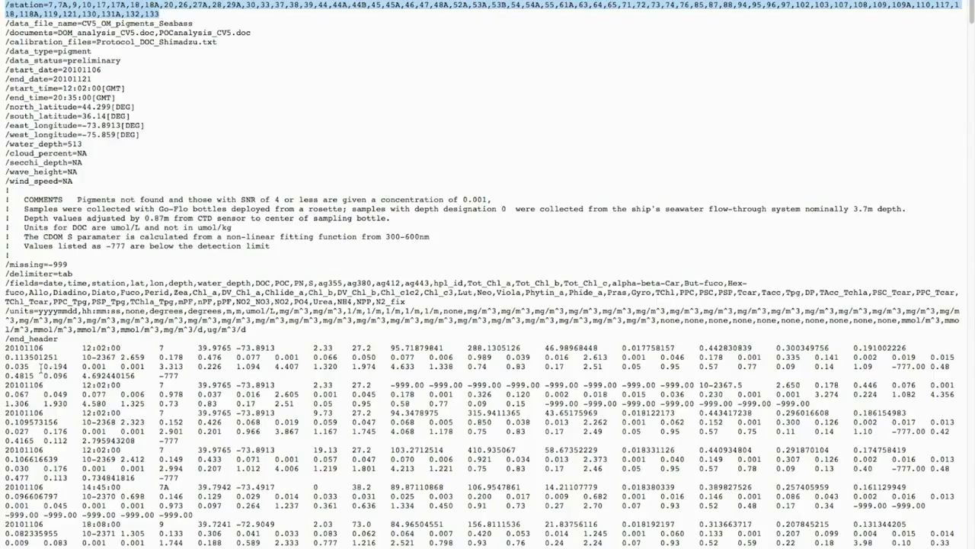
pyautogui.moveTo(6, 347); pyautogui.dragTo(531, 449)
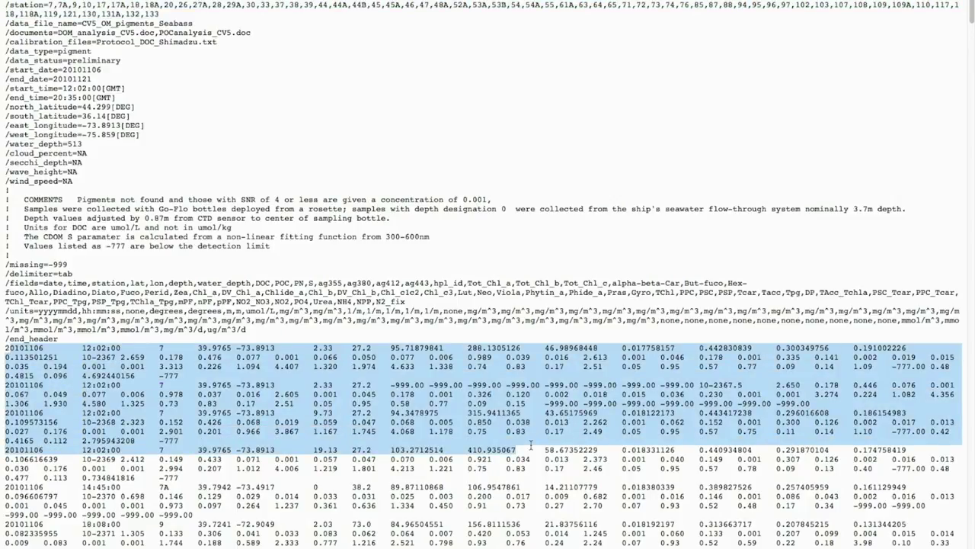
pyautogui.click(130, 277)
pyautogui.moveTo(13, 274); pyautogui.dragTo(79, 277)
pyautogui.click(79, 278)
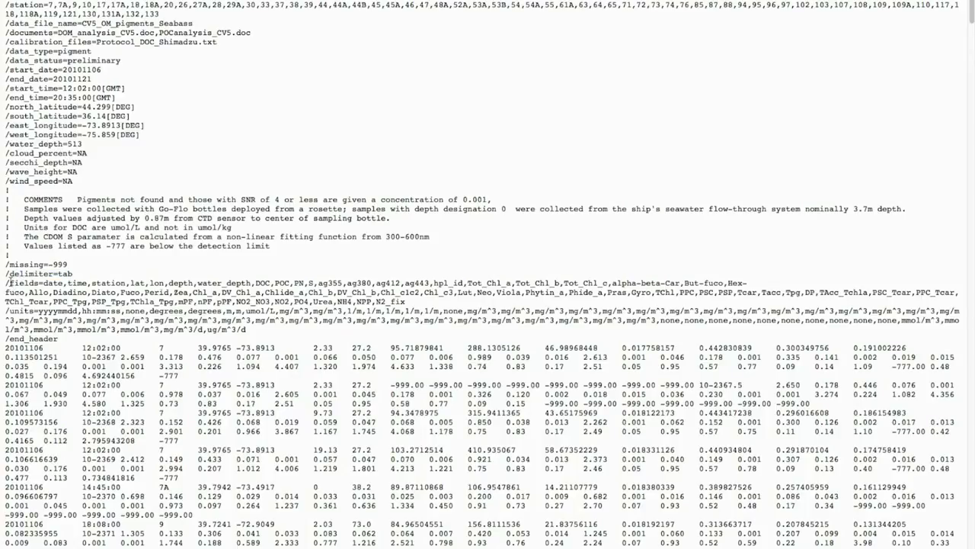
pyautogui.moveTo(10, 283); pyautogui.dragTo(451, 304)
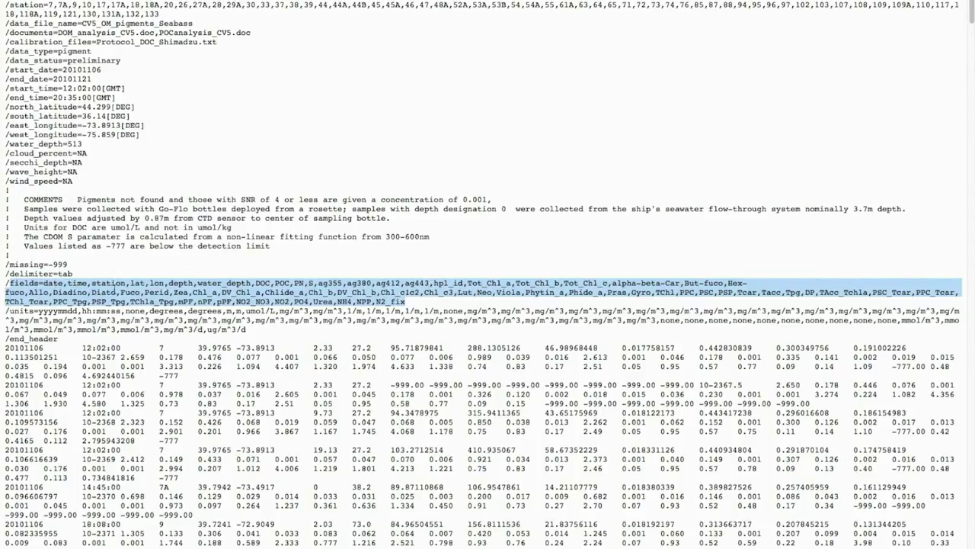
pyautogui.click(113, 287)
pyautogui.moveTo(92, 282); pyautogui.dragTo(131, 282)
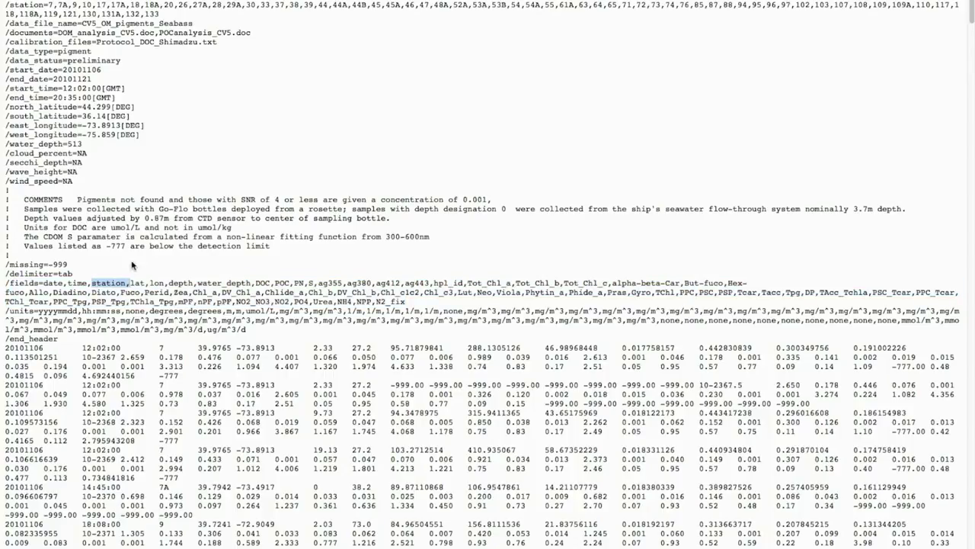
pyautogui.moveTo(11, 6); pyautogui.dragTo(124, 5)
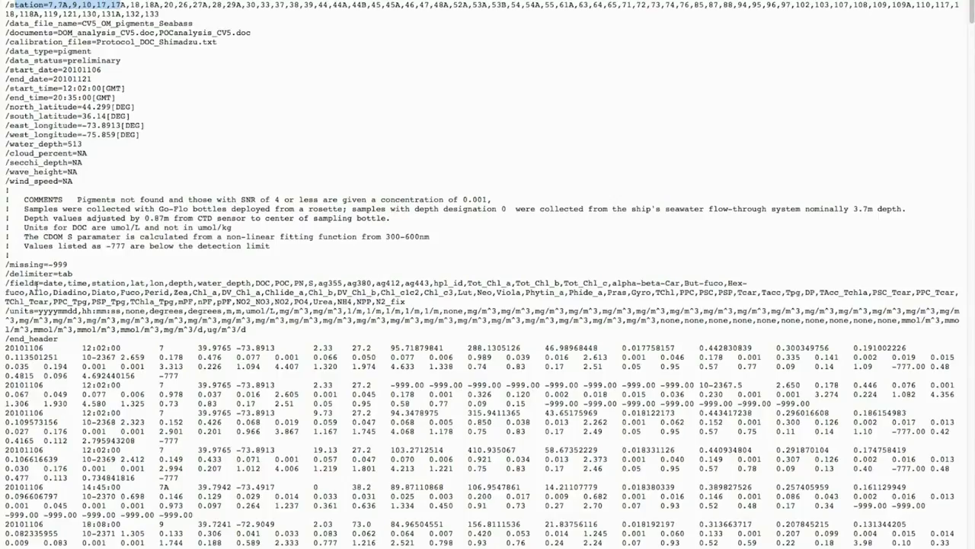
# Step: Compare the date and time fields of the CV5_OM_pigments_Seabass file with the first data row and their units
pyautogui.moveTo(44, 284); pyautogui.dragTo(87, 283)
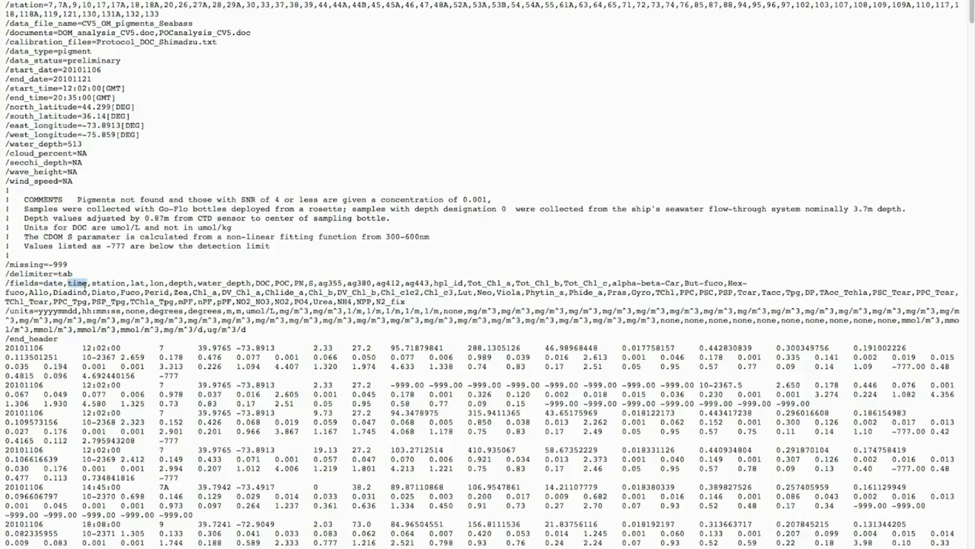
pyautogui.moveTo(6, 348); pyautogui.dragTo(42, 348)
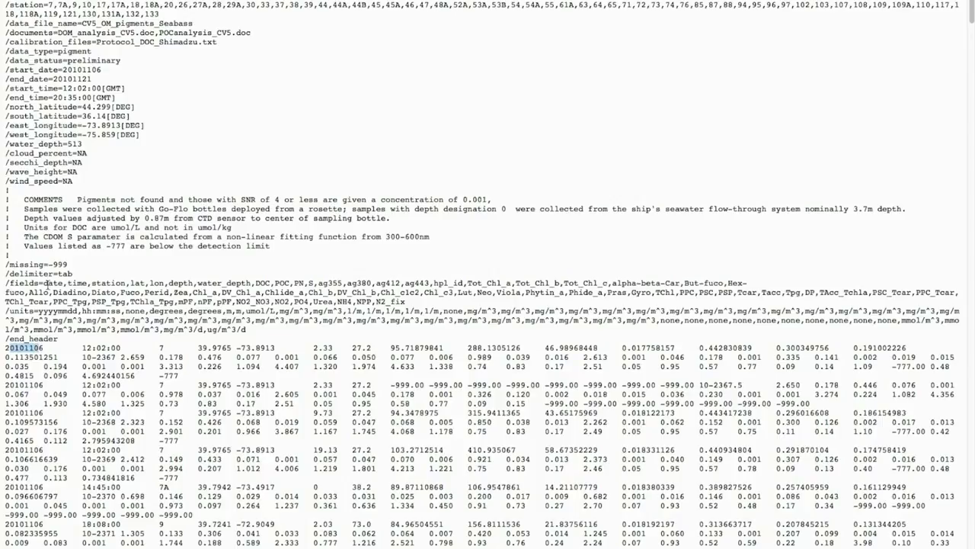
pyautogui.click(20, 349)
pyautogui.moveTo(6, 348); pyautogui.dragTo(46, 348)
pyautogui.moveTo(68, 283); pyautogui.dragTo(88, 292)
pyautogui.moveTo(81, 349); pyautogui.dragTo(122, 347)
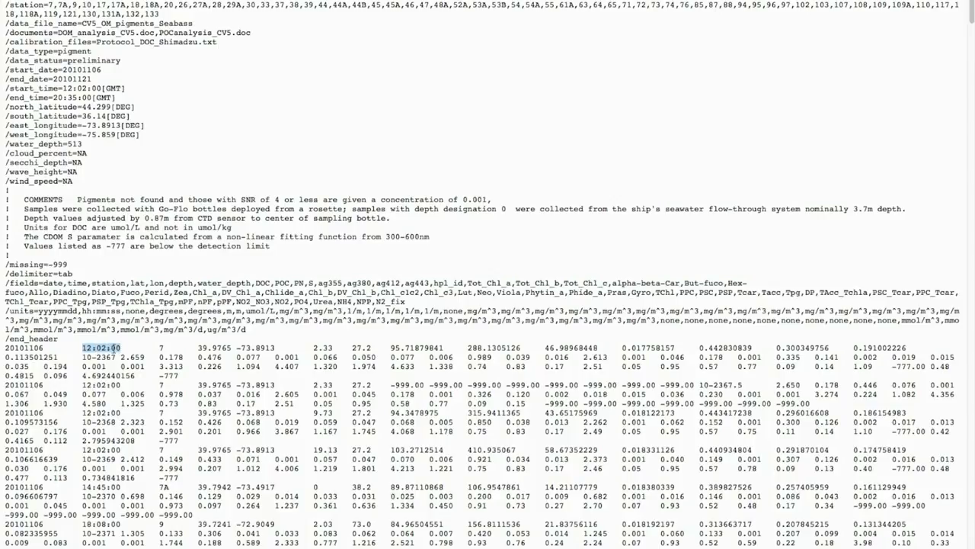
pyautogui.click(57, 350)
pyautogui.moveTo(41, 312); pyautogui.dragTo(122, 312)
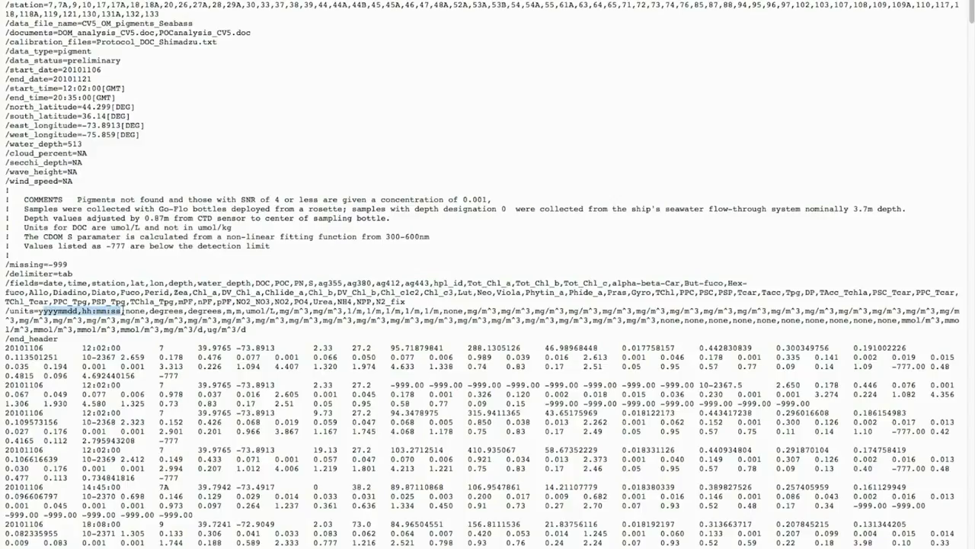
pyautogui.click(119, 312)
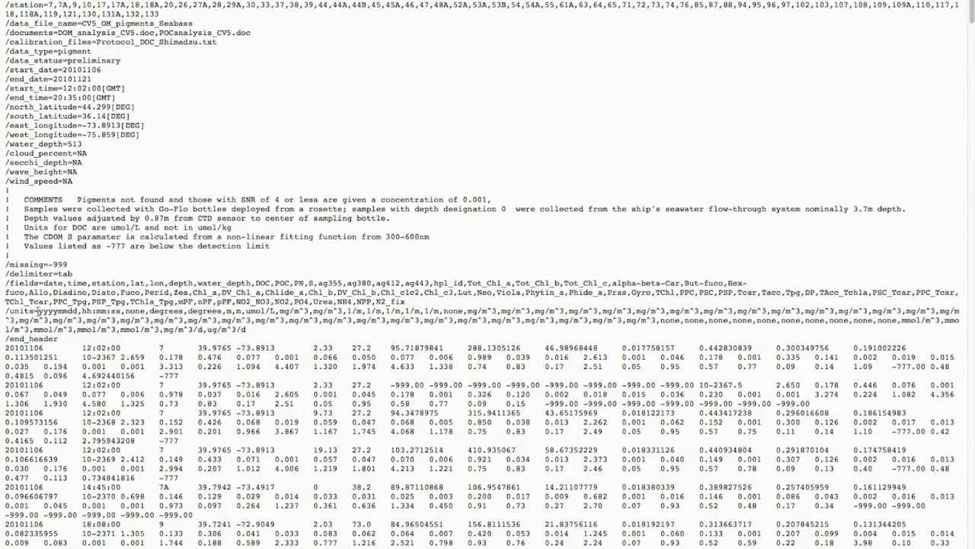
pyautogui.moveTo(38, 311); pyautogui.dragTo(122, 311)
pyautogui.click(145, 310)
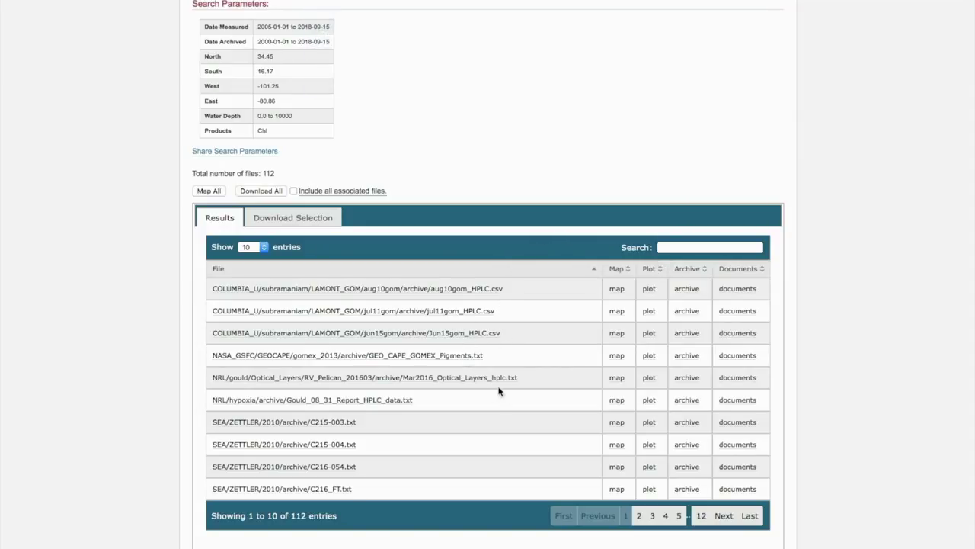
# Step: Open Jun15gom_HPLC.csv from the search results and examine its station header, delimiter and fields line
pyautogui.click(474, 334)
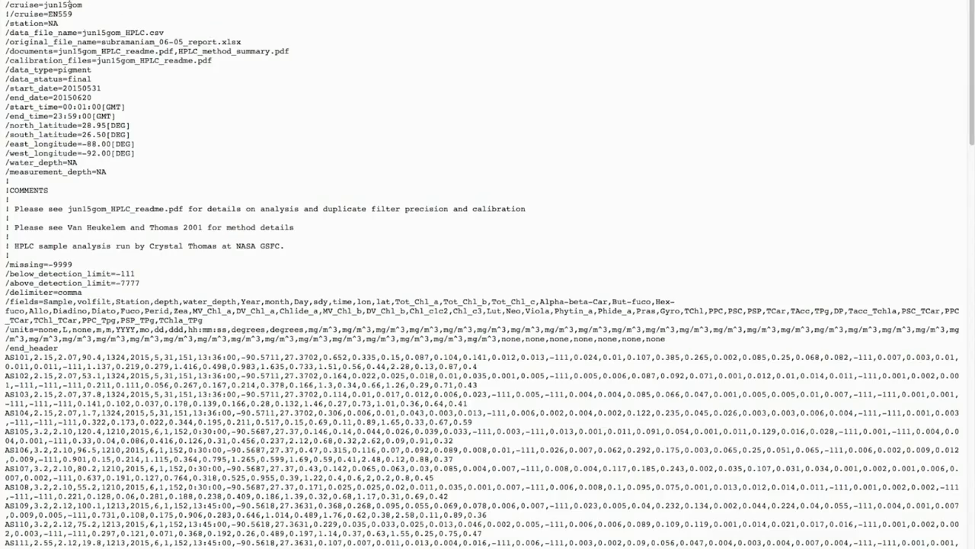
pyautogui.moveTo(6, 24); pyautogui.dragTo(67, 24)
pyautogui.click(67, 25)
pyautogui.moveTo(9, 301); pyautogui.dragTo(114, 308)
pyautogui.click(112, 304)
pyautogui.moveTo(40, 301); pyautogui.dragTo(113, 307)
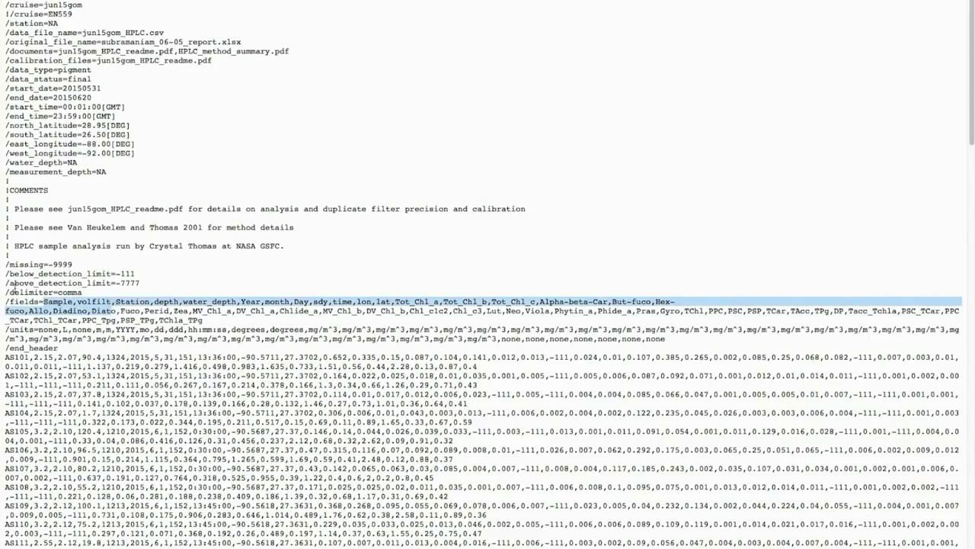
pyautogui.moveTo(10, 292); pyautogui.dragTo(70, 301)
pyautogui.click(70, 302)
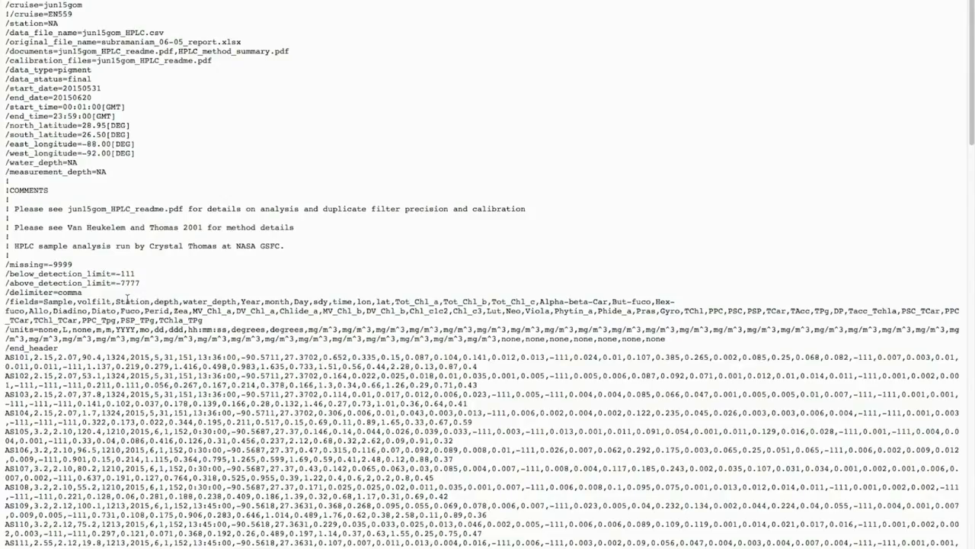
# Step: Examine the Station, depth and Year, month, Day fields of Jun15gom_HPLC.csv and compare them with the CV5_OM_pigments_Seabass fields line
pyautogui.moveTo(116, 302); pyautogui.dragTo(156, 302)
pyautogui.moveTo(78, 302); pyautogui.dragTo(160, 301)
pyautogui.click(206, 301)
pyautogui.moveTo(242, 302); pyautogui.dragTo(307, 302)
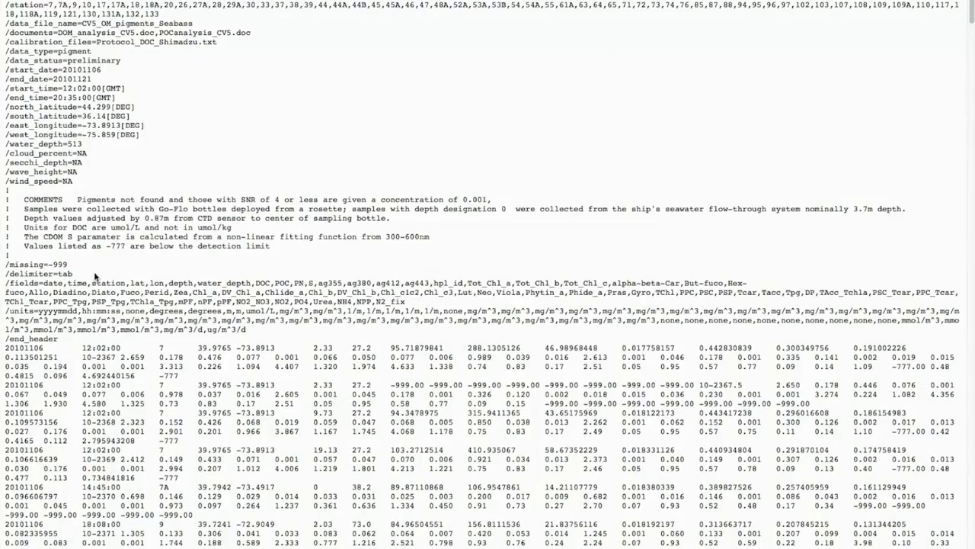
pyautogui.moveTo(44, 283); pyautogui.dragTo(211, 302)
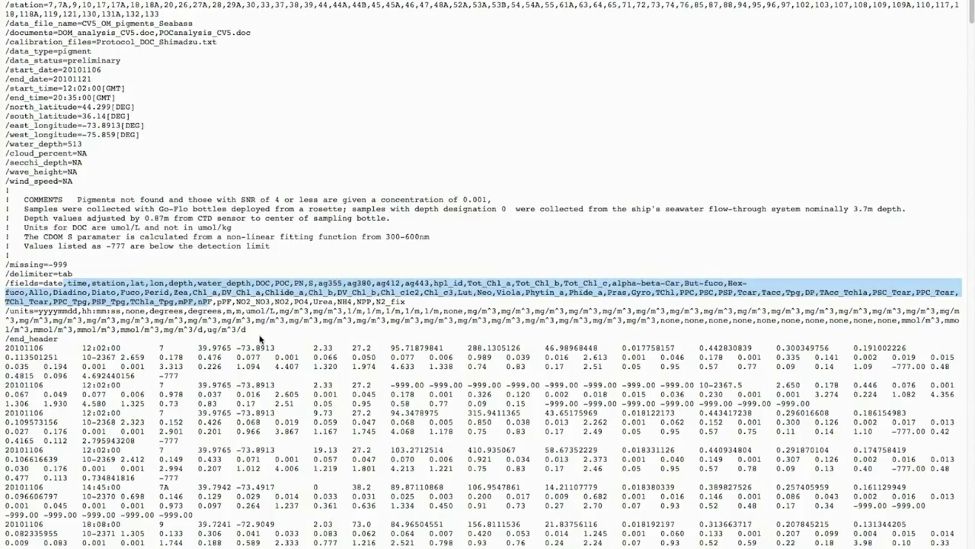
pyautogui.click(149, 347)
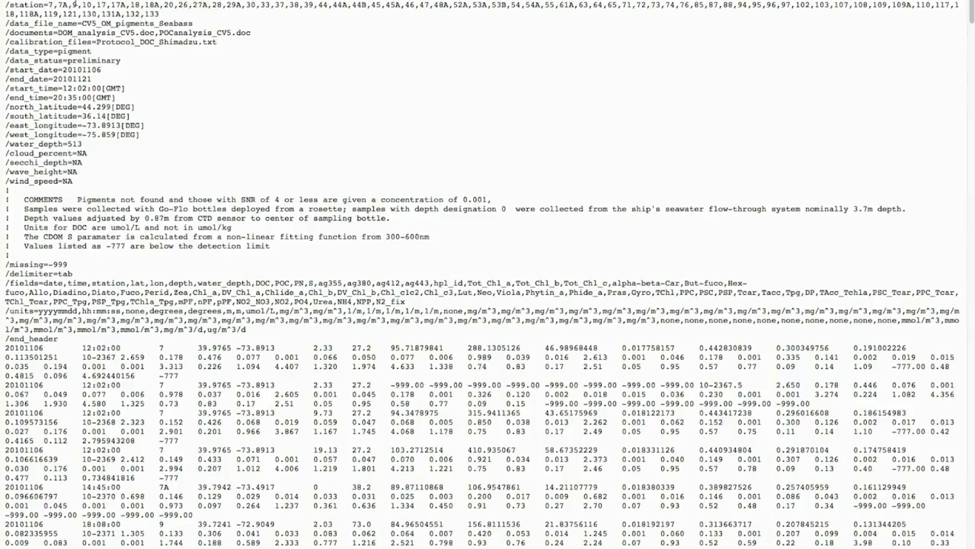
# Step: Copy the entire contents of the CV5_OM_pigments_Seabass file into a blank text document and enlarge its window
pyautogui.hotkey('ctrl', 'a')
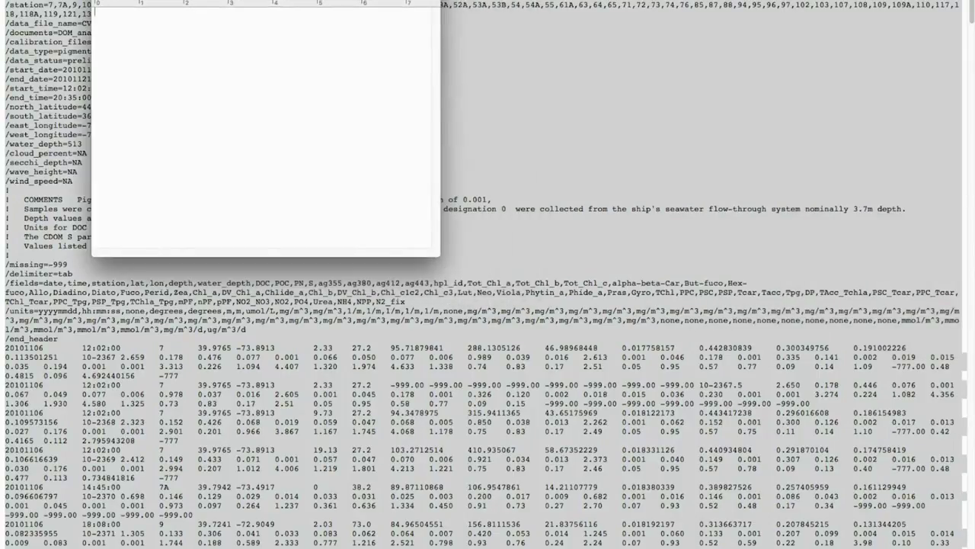
pyautogui.moveTo(439, 256); pyautogui.dragTo(509, 305)
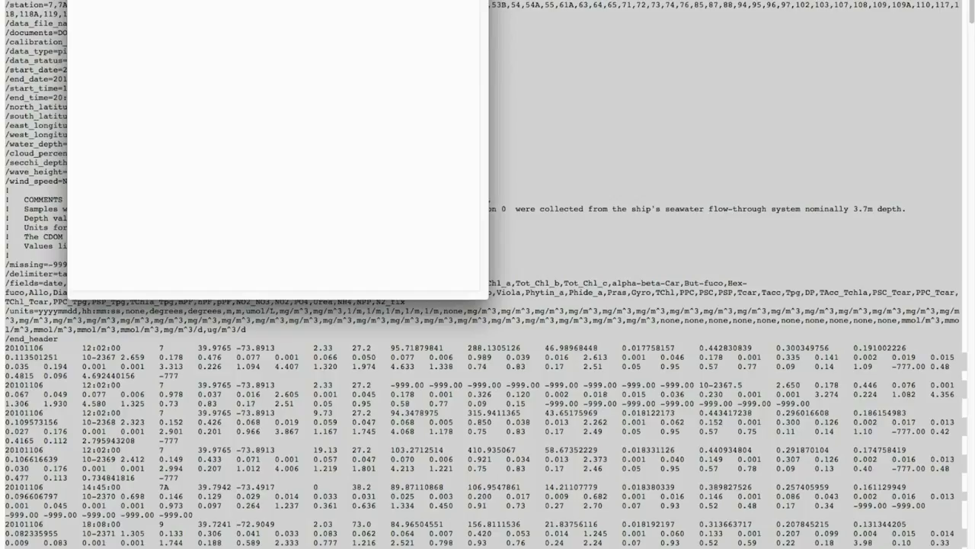
pyautogui.hotkey('ctrl', 'v')
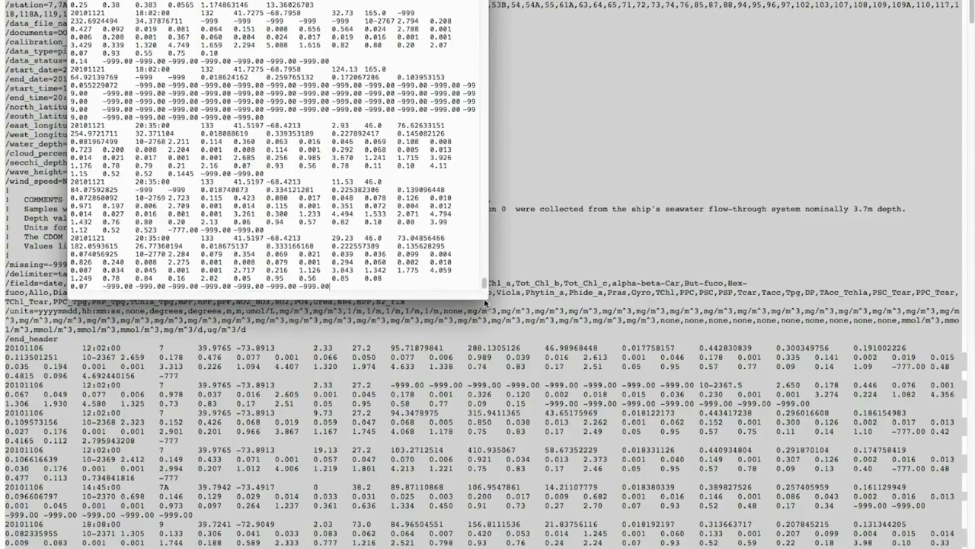
pyautogui.moveTo(485, 303); pyautogui.dragTo(569, 324)
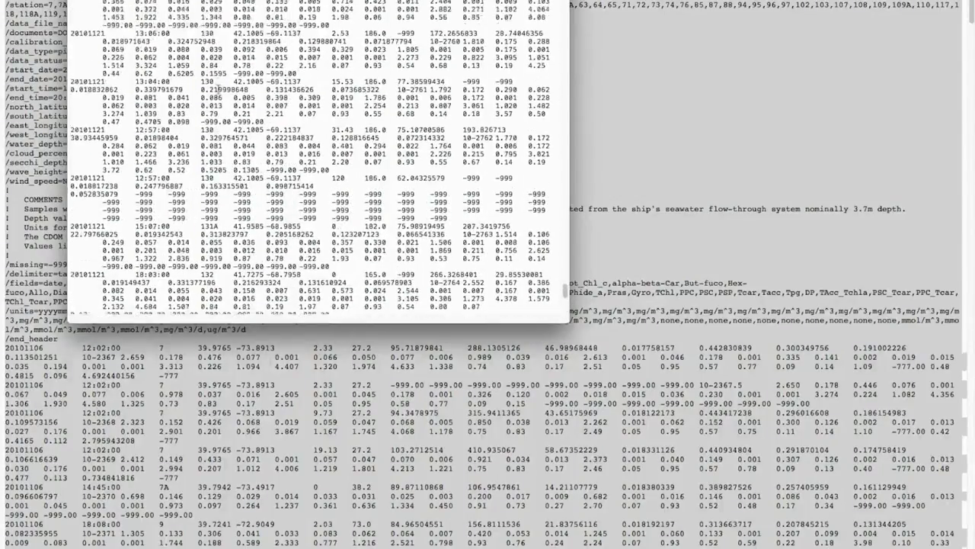
pyautogui.scroll(10, 220, 89)
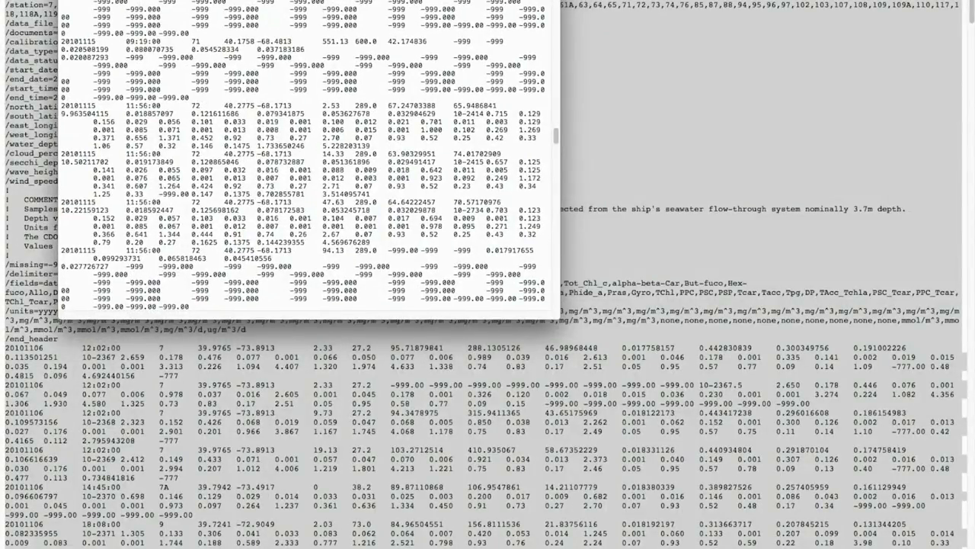
# Step: Save the pasted text document in the SeaBASS folder as plain text with Unicode (UTF-8) encoding and close it
pyautogui.press('super+s')
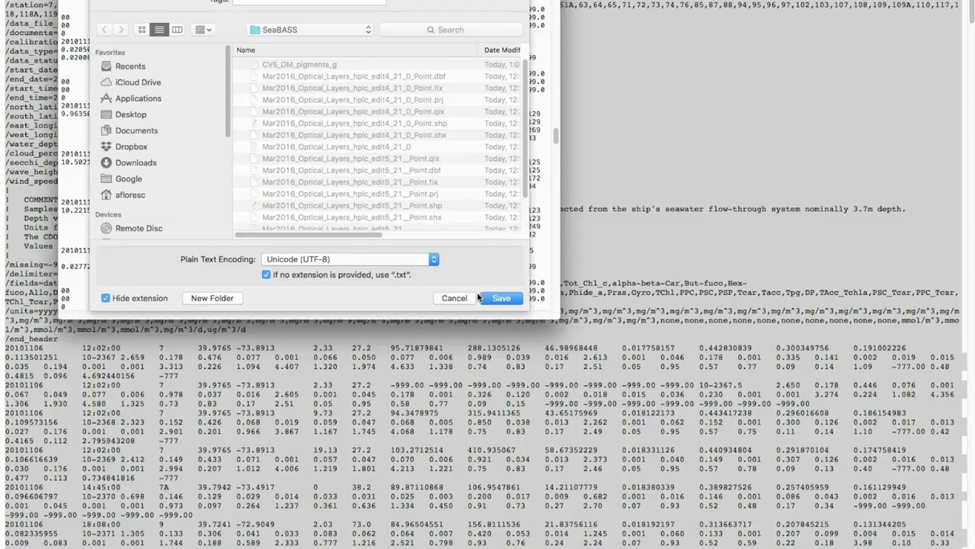
pyautogui.click(501, 299)
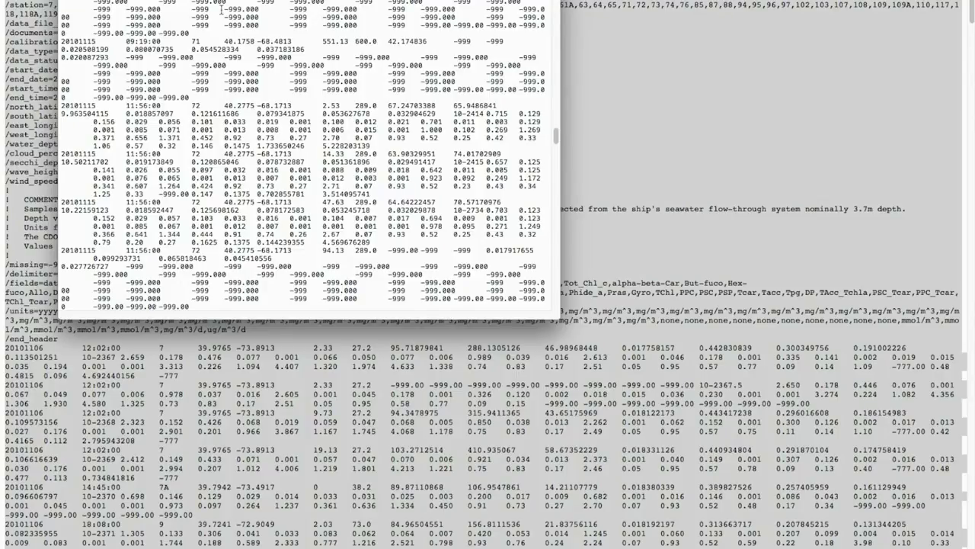
pyautogui.press('super+w')
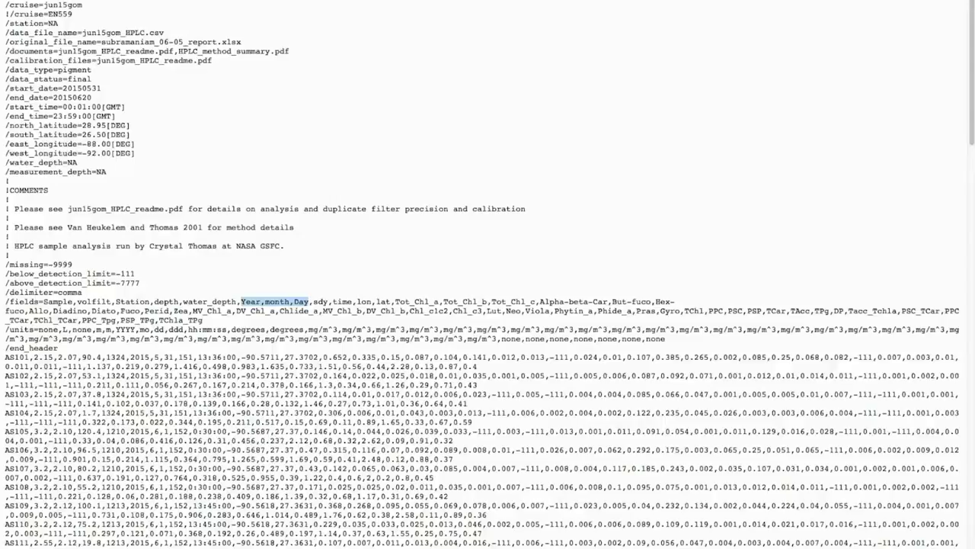
# Step: Return to the CV5_OM_pigments_Seabass file and examine its fields line from Tot_Chl_b through N2_fix
pyautogui.click(466, 299)
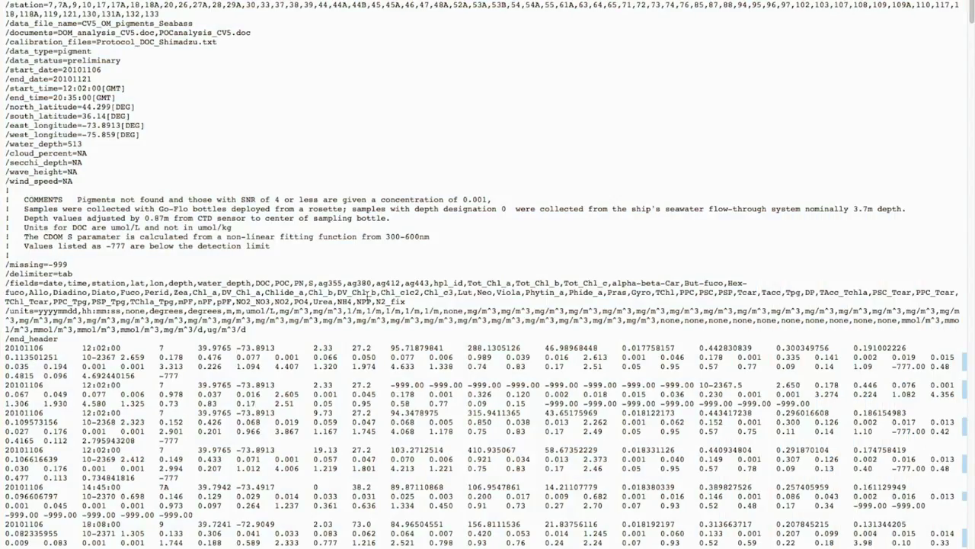
pyautogui.moveTo(370, 295); pyautogui.dragTo(497, 308)
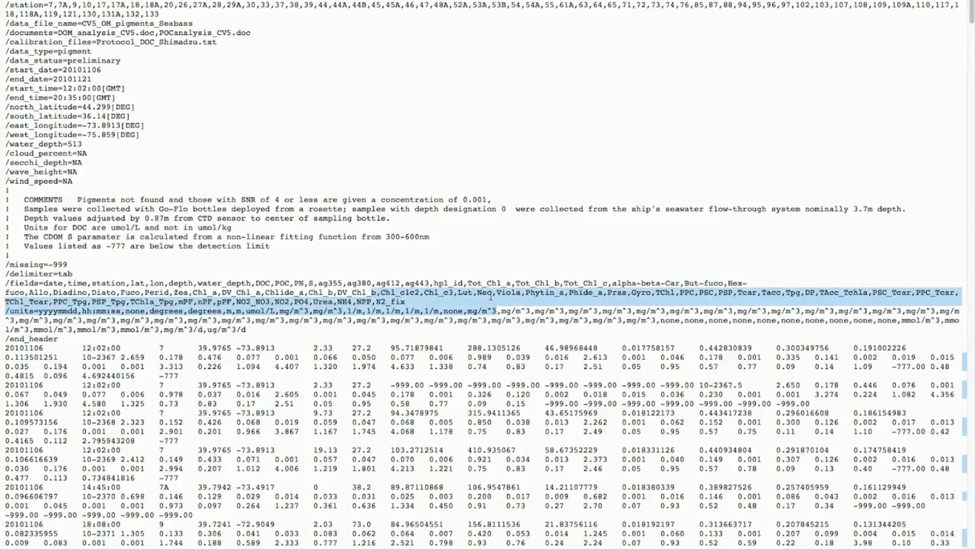
pyautogui.click(490, 294)
pyautogui.moveTo(521, 282); pyautogui.dragTo(580, 303)
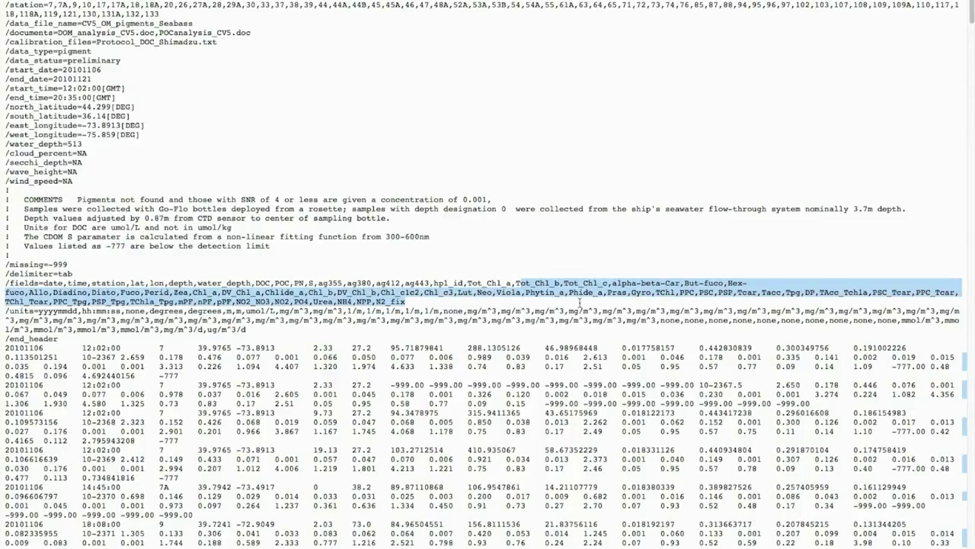
pyautogui.click(491, 287)
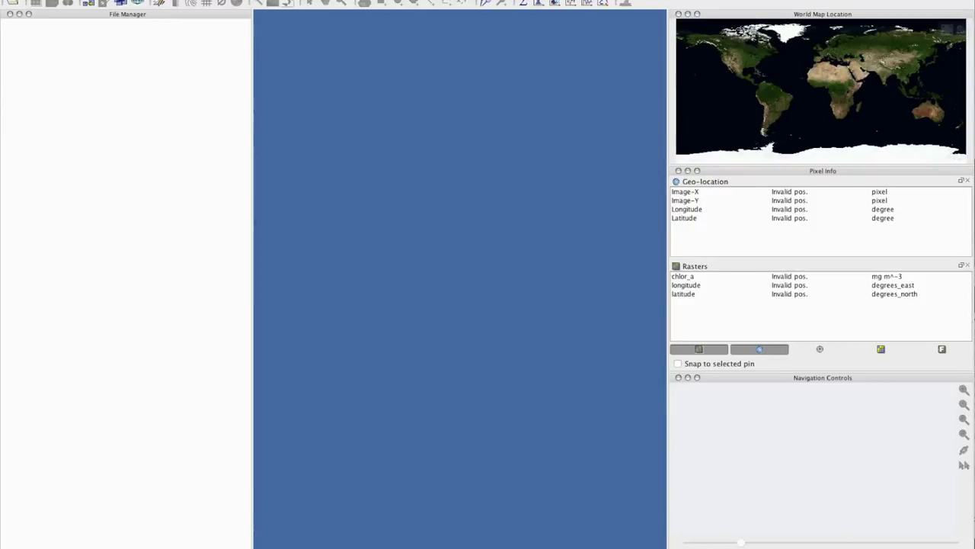
# Step: In SeaDAS, open A2016082190500.L2_LAC_OC.nc from the Gulf_mexico folder and display its chlor_a raster
pyautogui.click(73, 0)
pyautogui.click(91, 1)
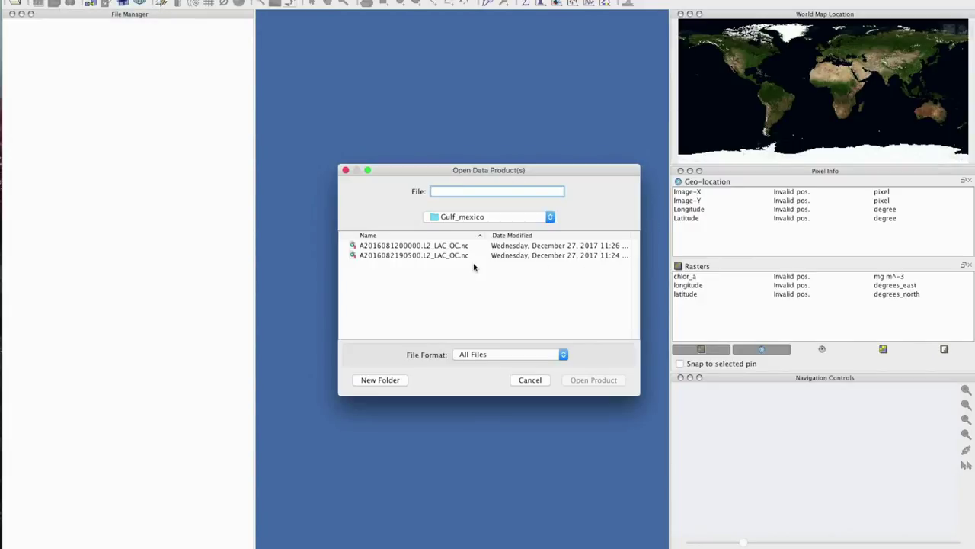
pyautogui.click(461, 259)
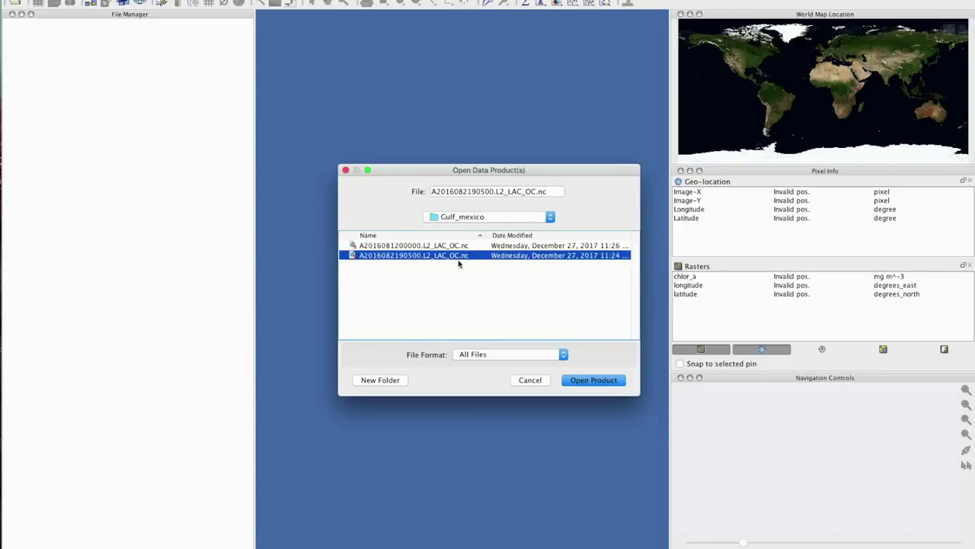
pyautogui.click(599, 379)
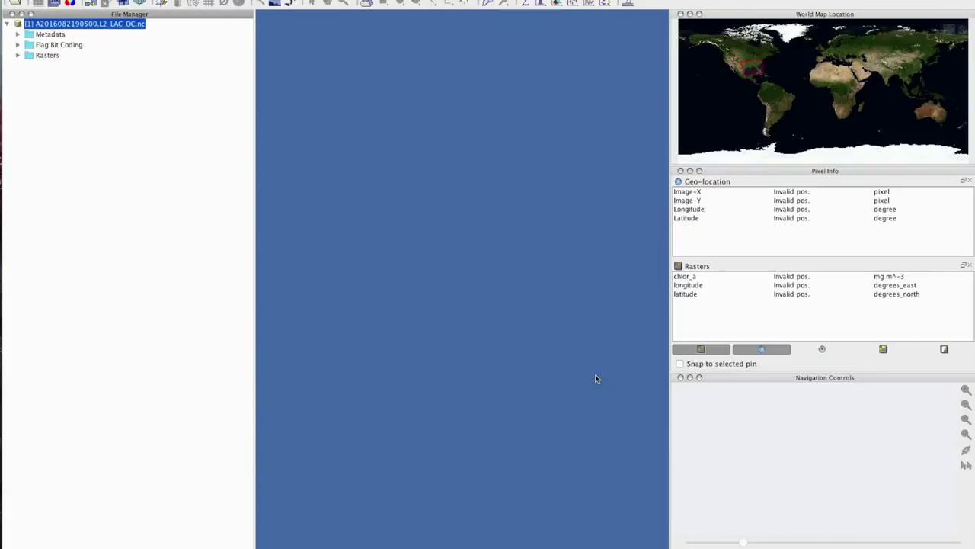
pyautogui.click(18, 54)
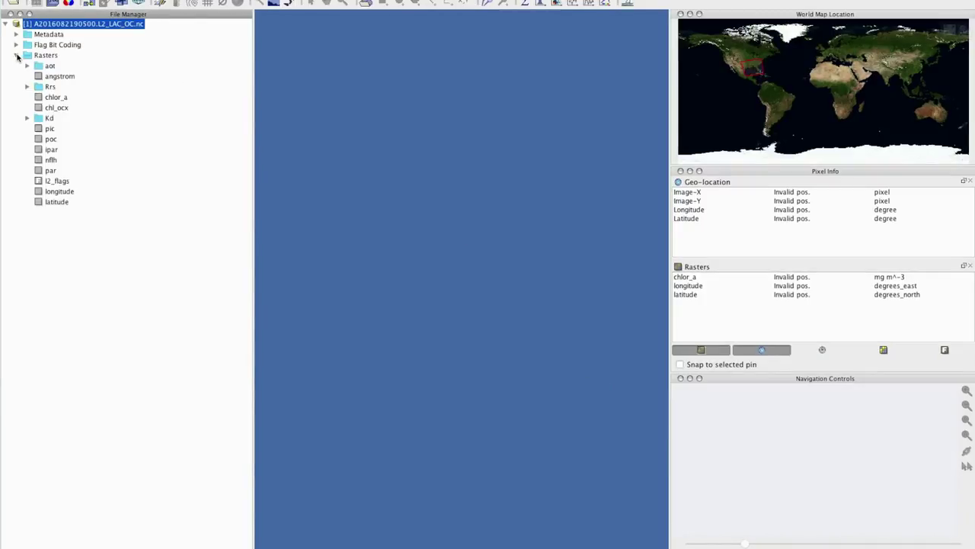
pyautogui.doubleClick(55, 98)
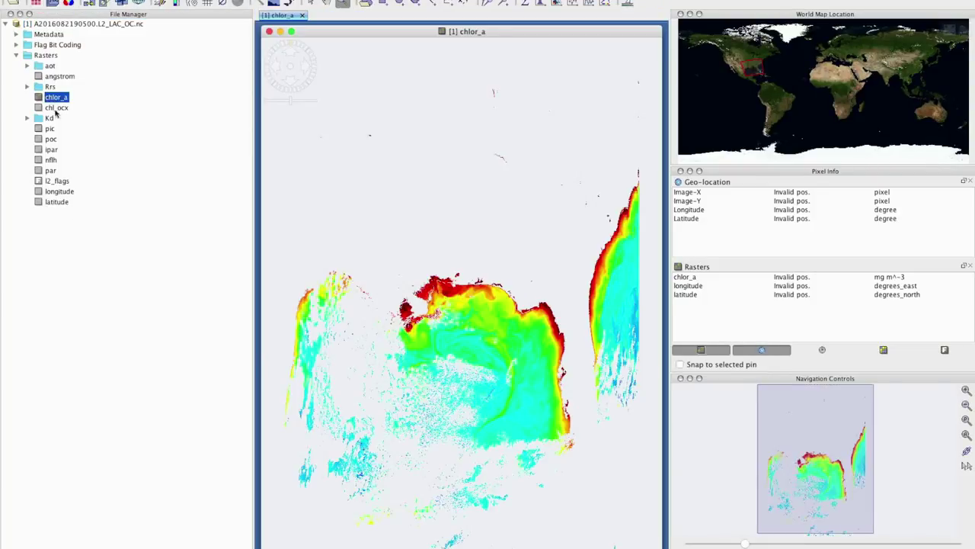
# Step: Turn on the LAND mask over the chlor_a image and return to the product's file tree
pyautogui.click(142, 540)
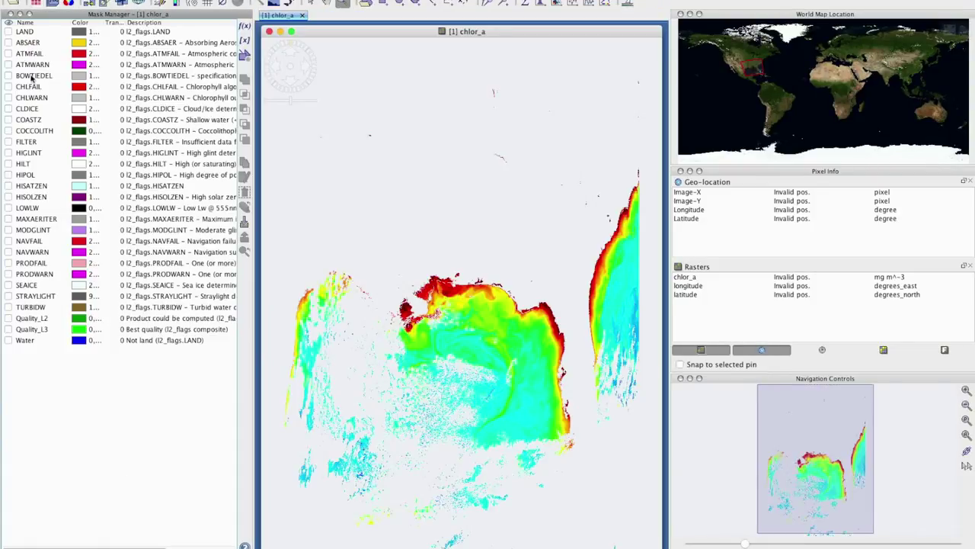
pyautogui.click(9, 32)
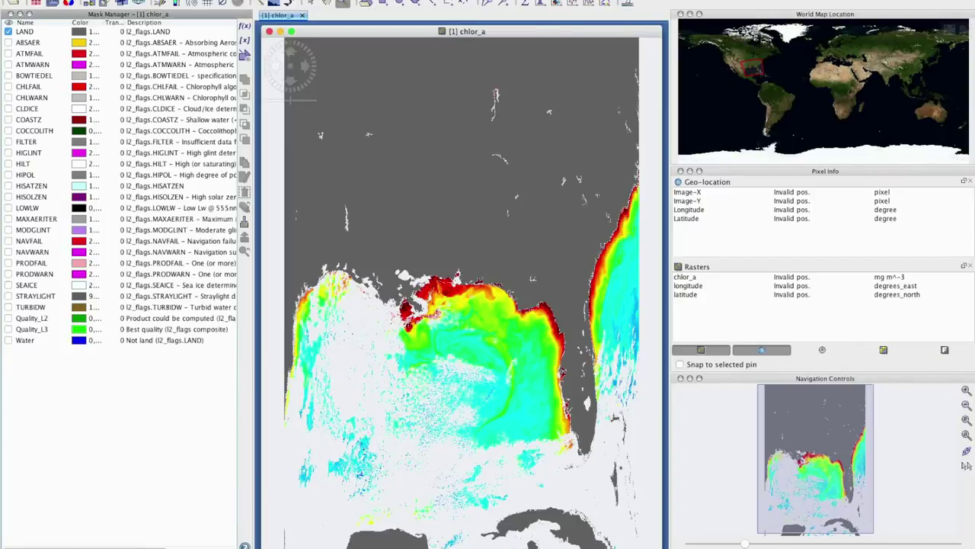
pyautogui.click(46, 540)
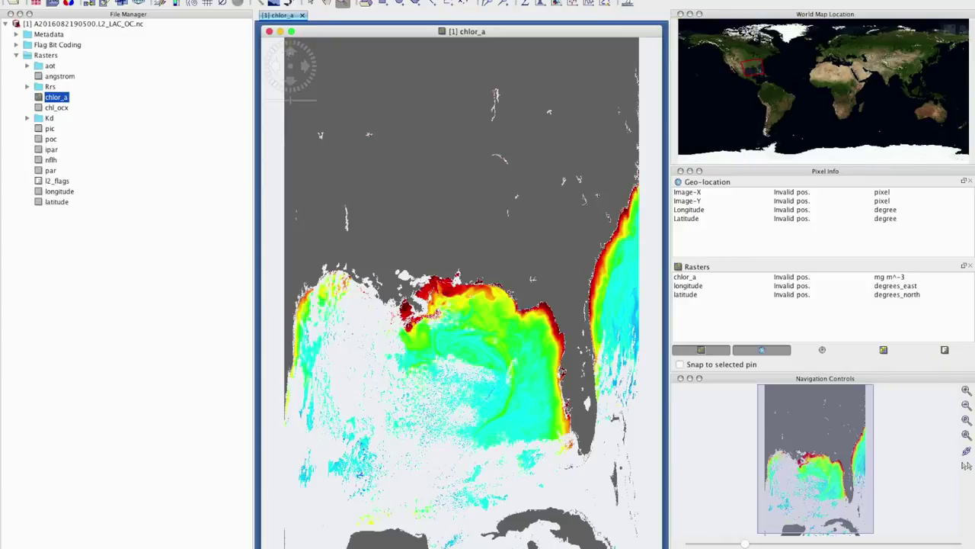
# Step: Import the SeaBASS data file March_hplc_louisiana_seabass17_22.txt into the open chlor_a product
pyautogui.click(191, 0)
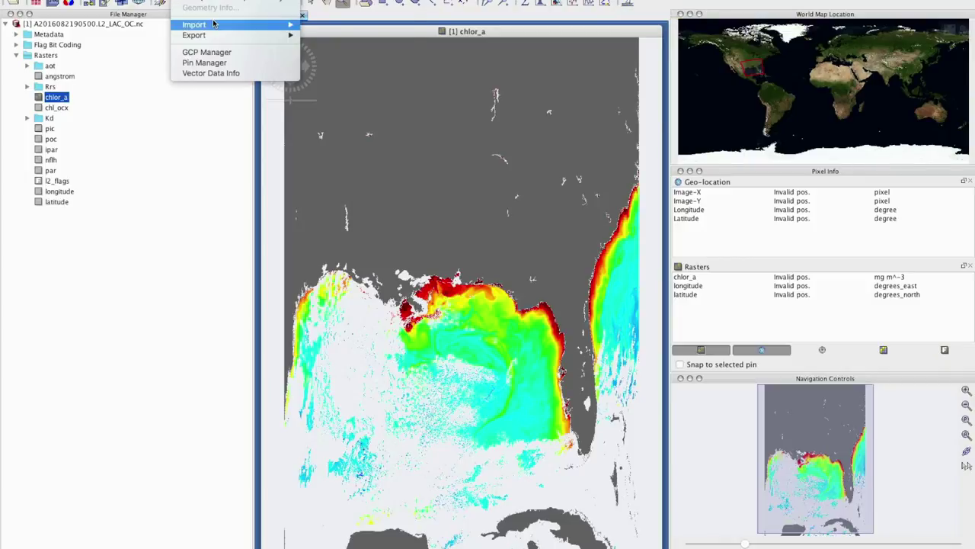
pyautogui.moveTo(217, 25)
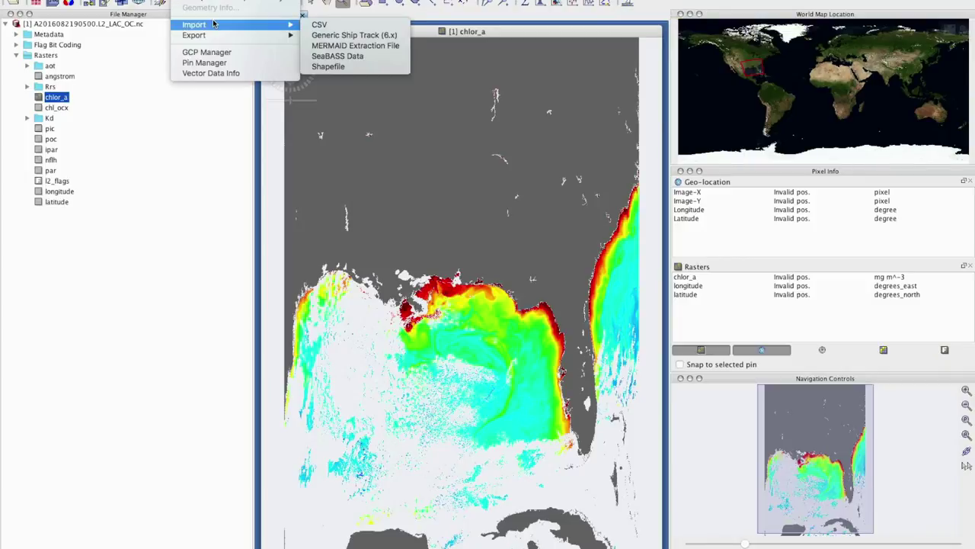
pyautogui.click(363, 57)
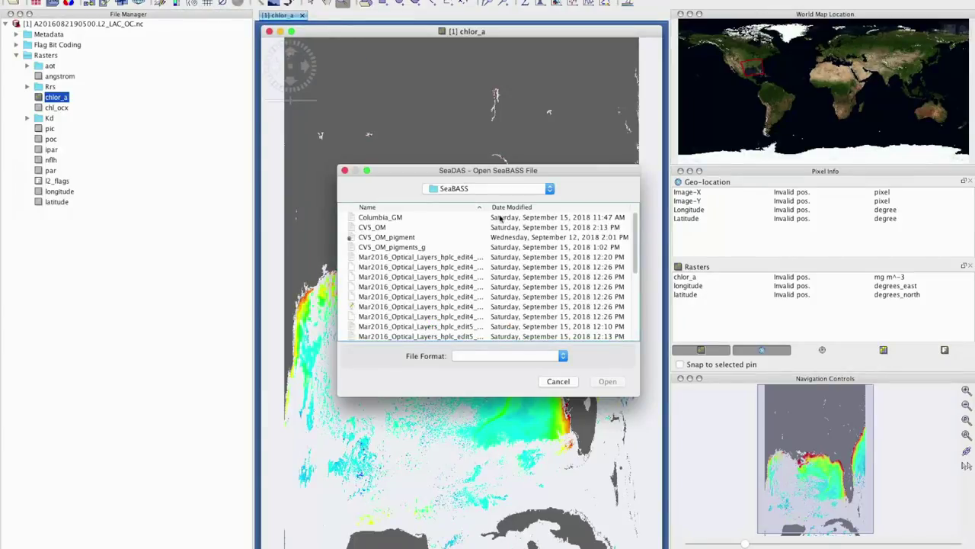
pyautogui.moveTo(489, 207); pyautogui.dragTo(531, 207)
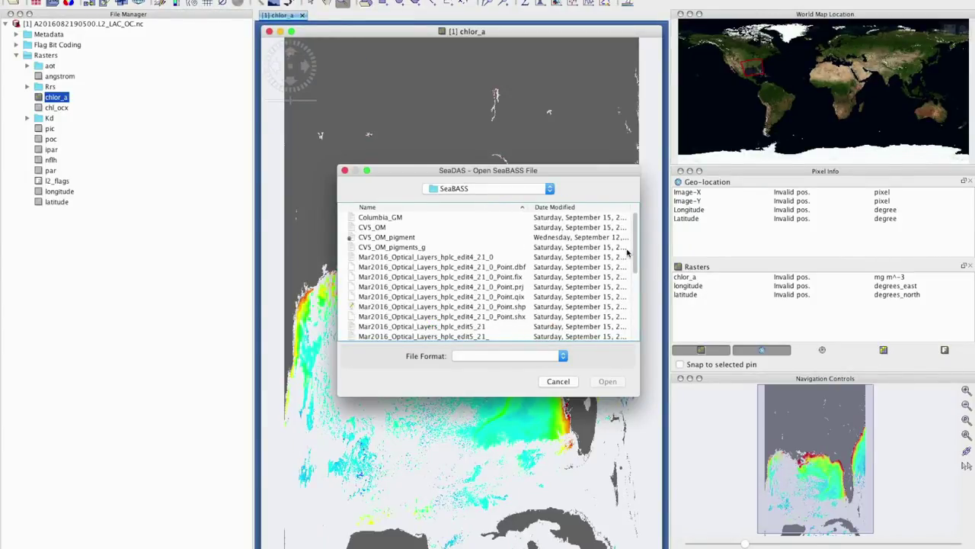
pyautogui.scroll(-3, 627, 253)
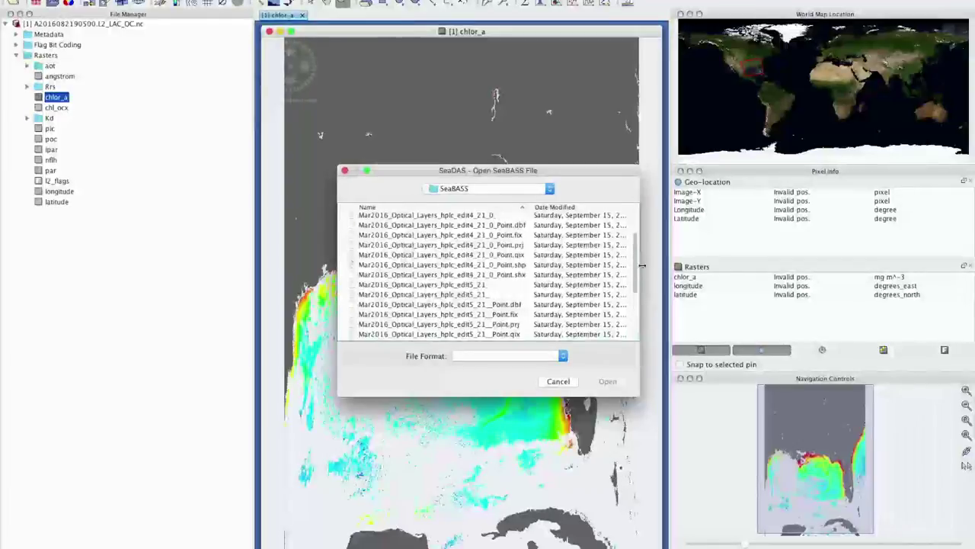
pyautogui.scroll(3, 643, 265)
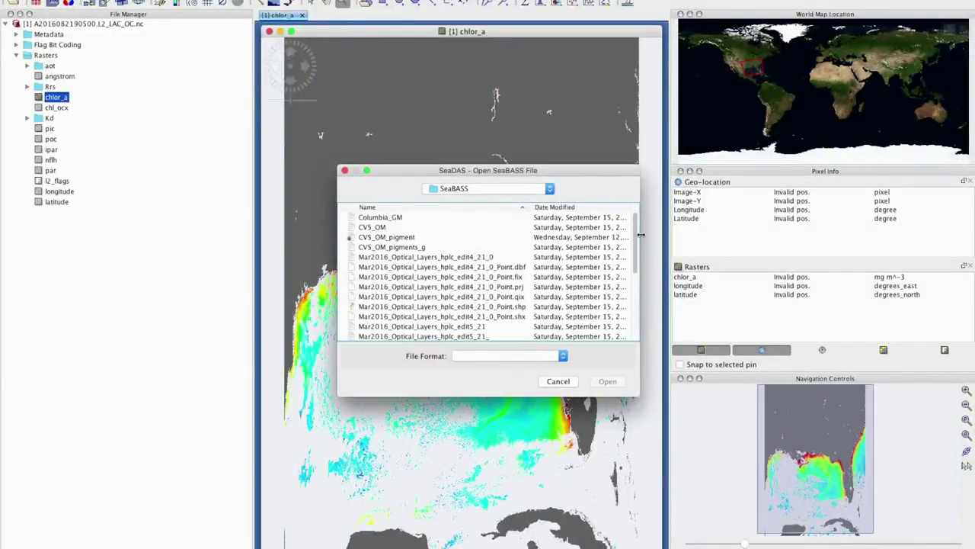
pyautogui.scroll(-5, 636, 251)
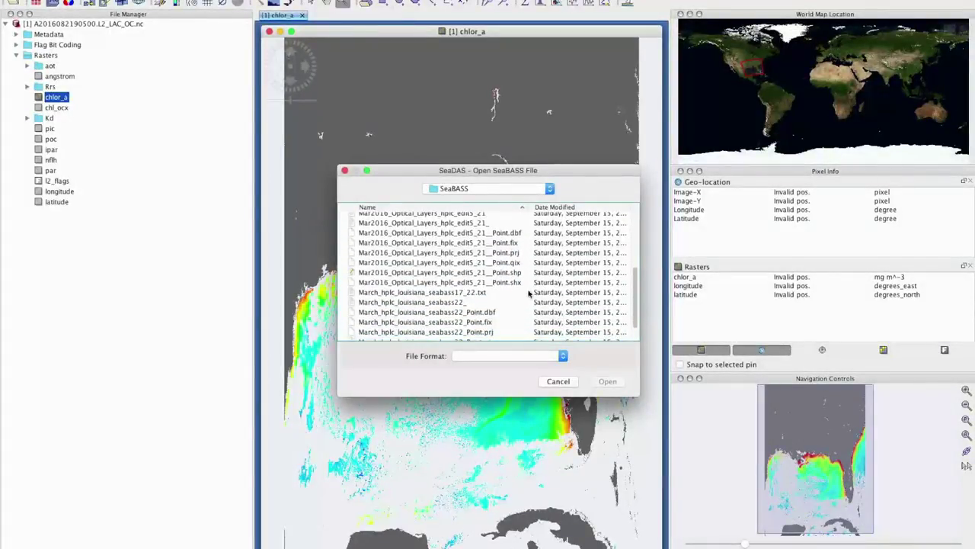
pyautogui.click(529, 293)
pyautogui.click(607, 381)
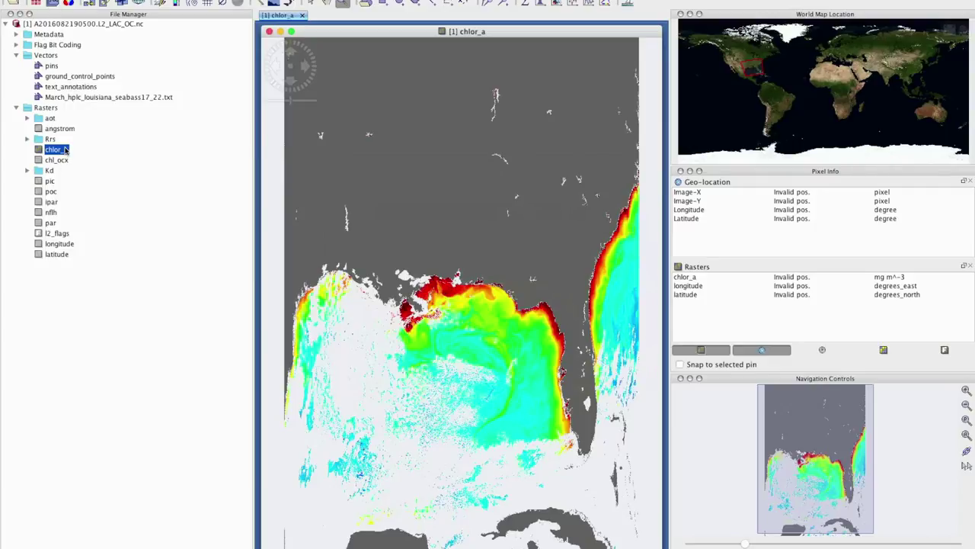
# Step: Style the March_hplc_louisiana_seabass17_22.txt vector layer with a white fill (255, 255, 255) and a black stroke (0, 0, 0)
pyautogui.click(85, 99)
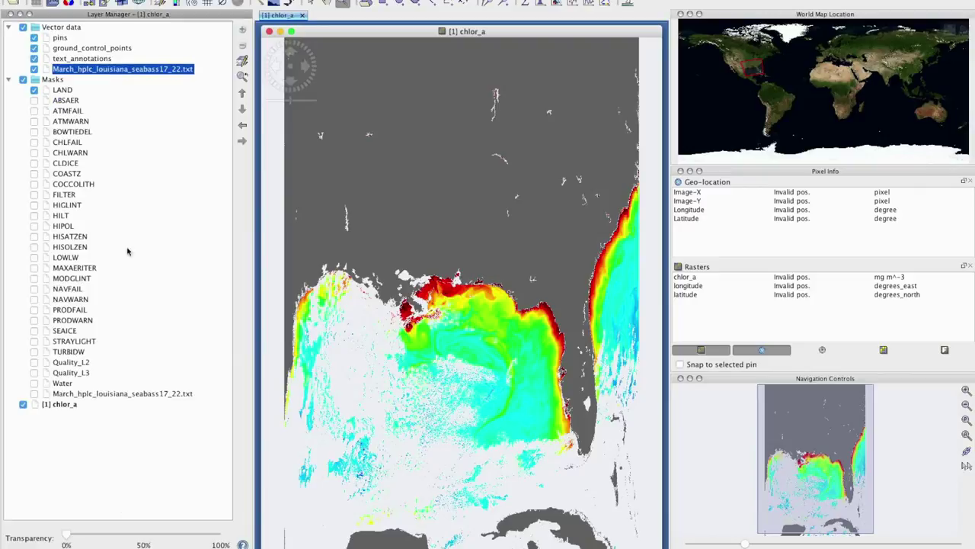
pyautogui.click(133, 68)
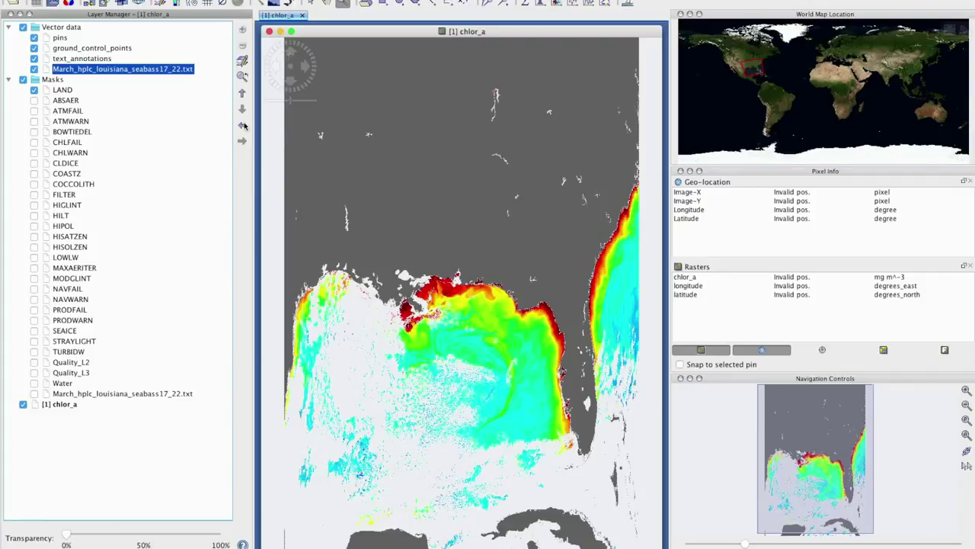
pyautogui.click(242, 64)
pyautogui.click(99, 46)
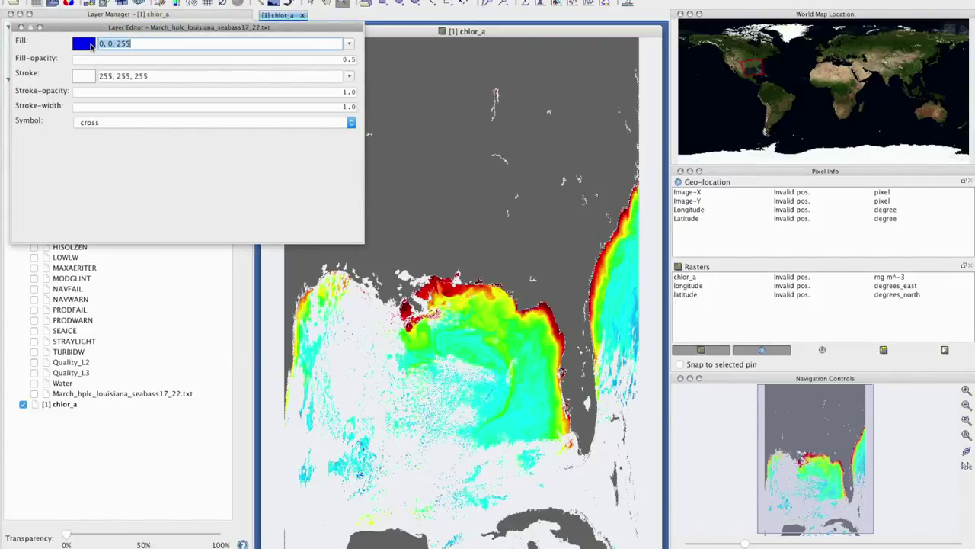
pyautogui.click(349, 43)
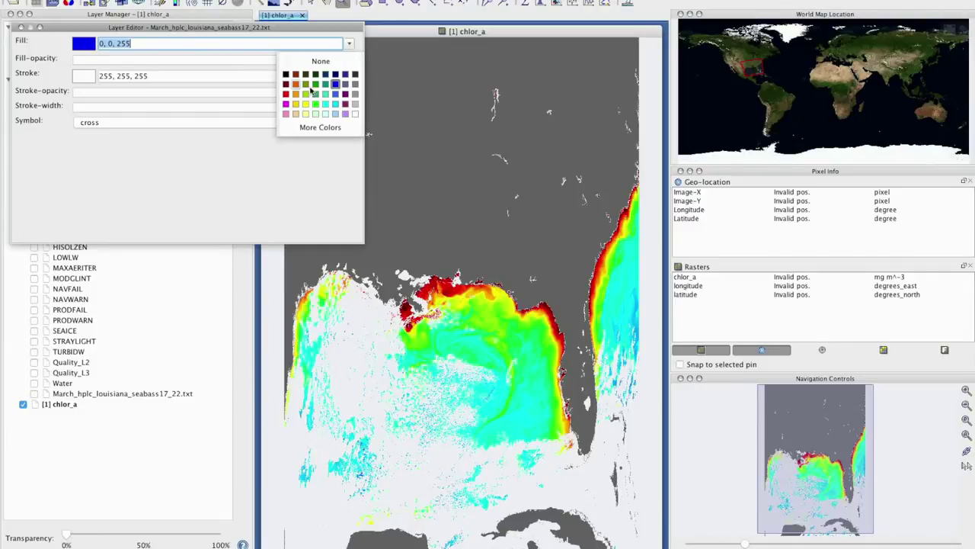
pyautogui.click(355, 113)
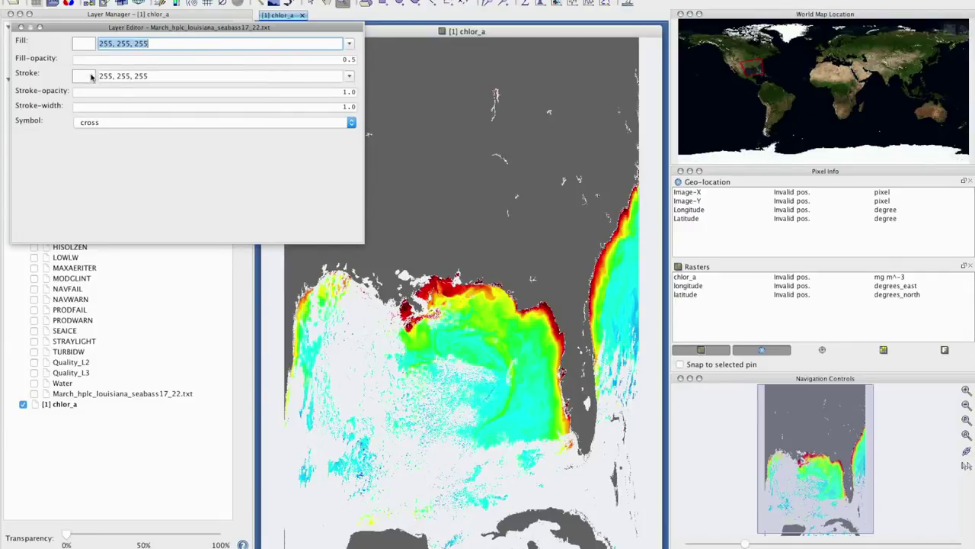
pyautogui.click(349, 76)
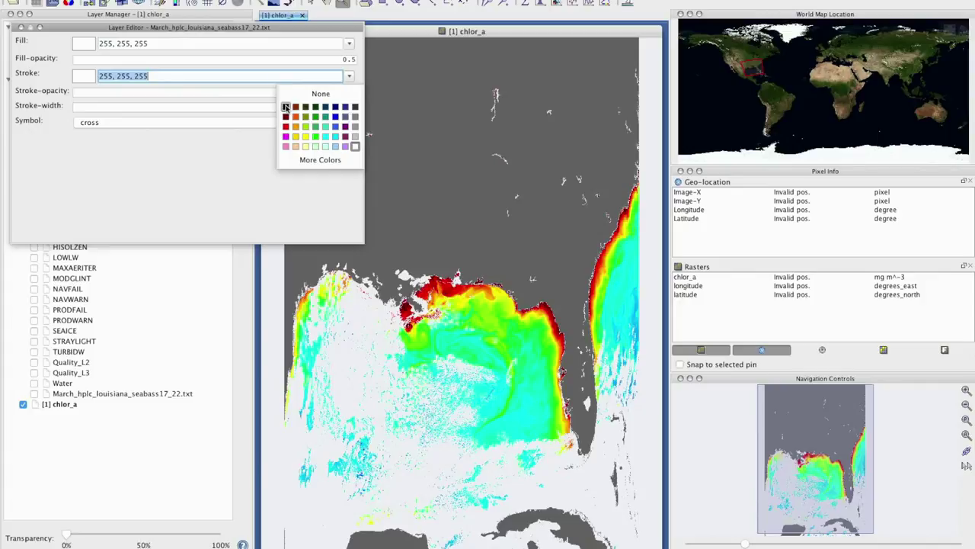
pyautogui.click(286, 108)
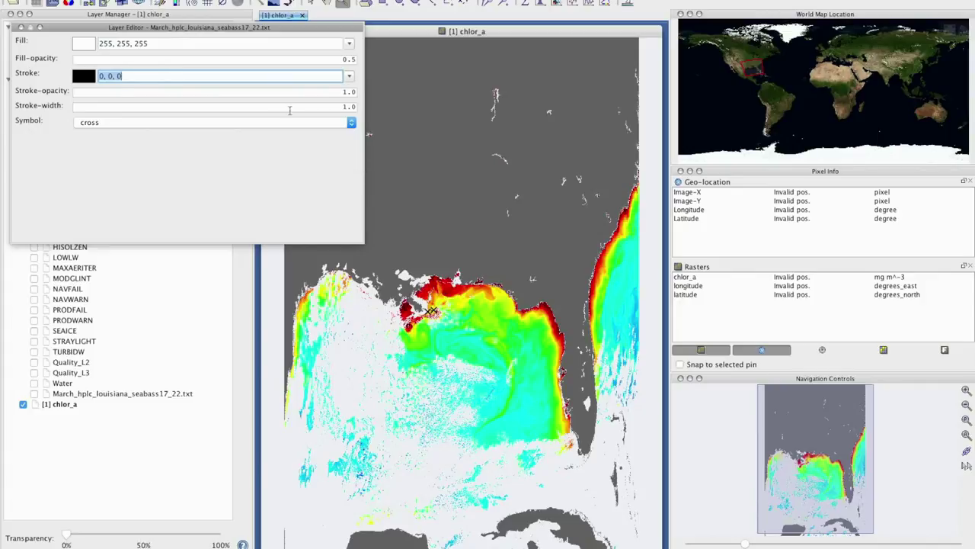
# Step: Set the vector layer's symbol to circle and close the layer editor
pyautogui.click(348, 122)
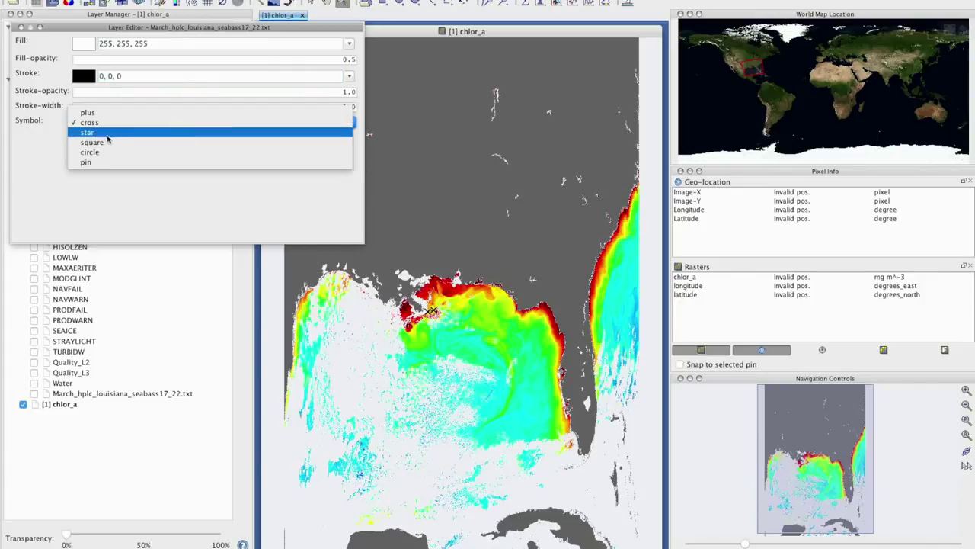
pyautogui.click(101, 153)
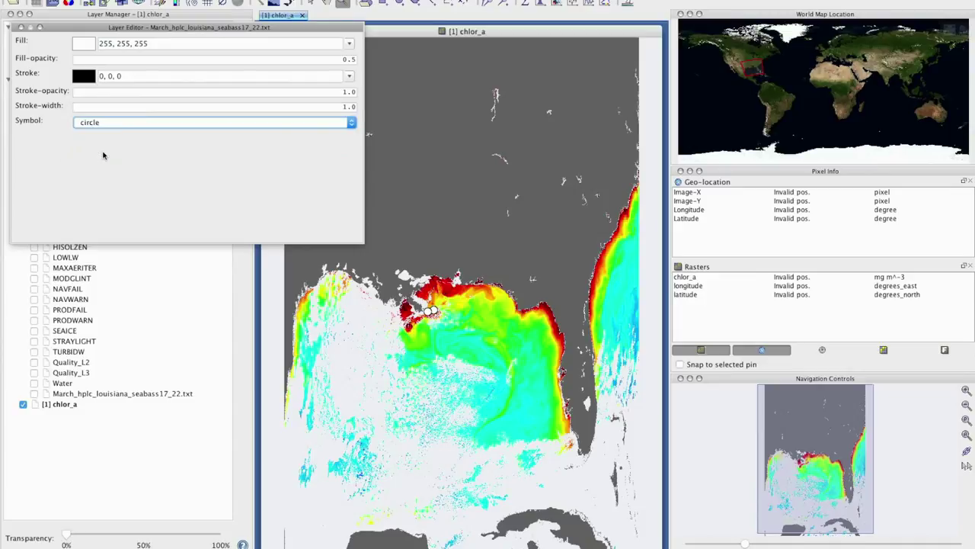
pyautogui.click(20, 28)
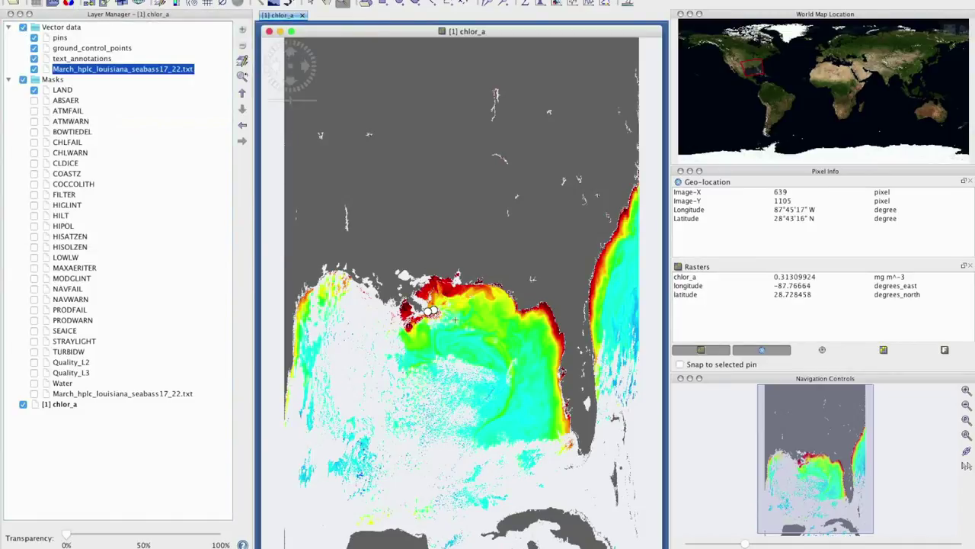
# Step: Zoom in on the imported station circles off the Louisiana coast and examine the chlor_a pixels around them
pyautogui.click(343, 3)
pyautogui.moveTo(398, 272); pyautogui.dragTo(479, 347)
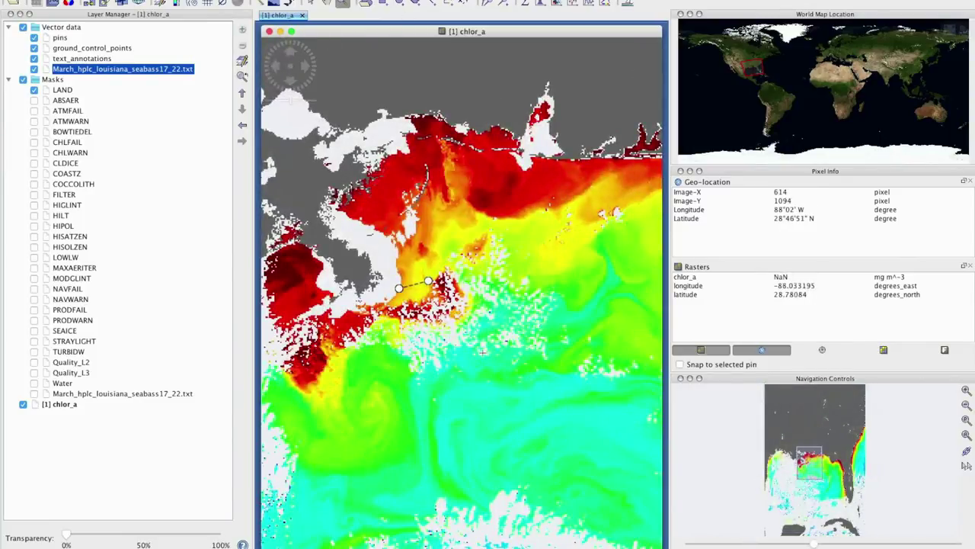
pyautogui.moveTo(430, 235); pyautogui.dragTo(490, 280)
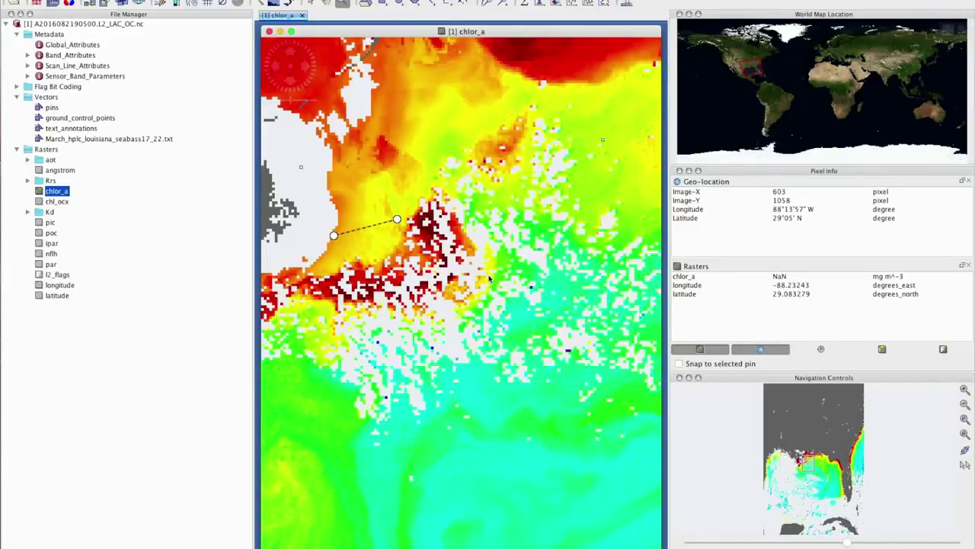
# Step: Open the attribute table of the March_hplc_louisiana_seabass17_22.txt vector, examine its station depths and Tot_Chl_a values, and close it
pyautogui.doubleClick(122, 139)
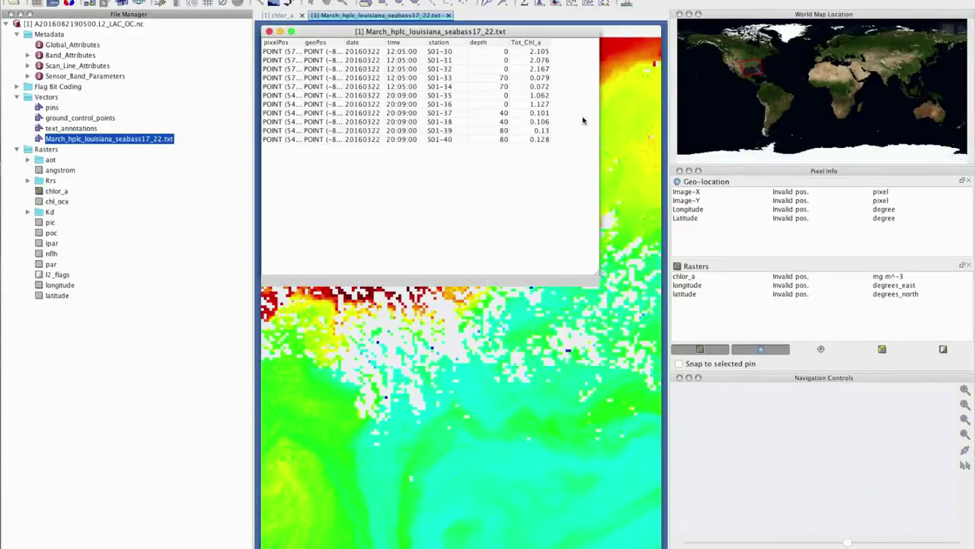
pyautogui.moveTo(305, 42); pyautogui.dragTo(358, 44)
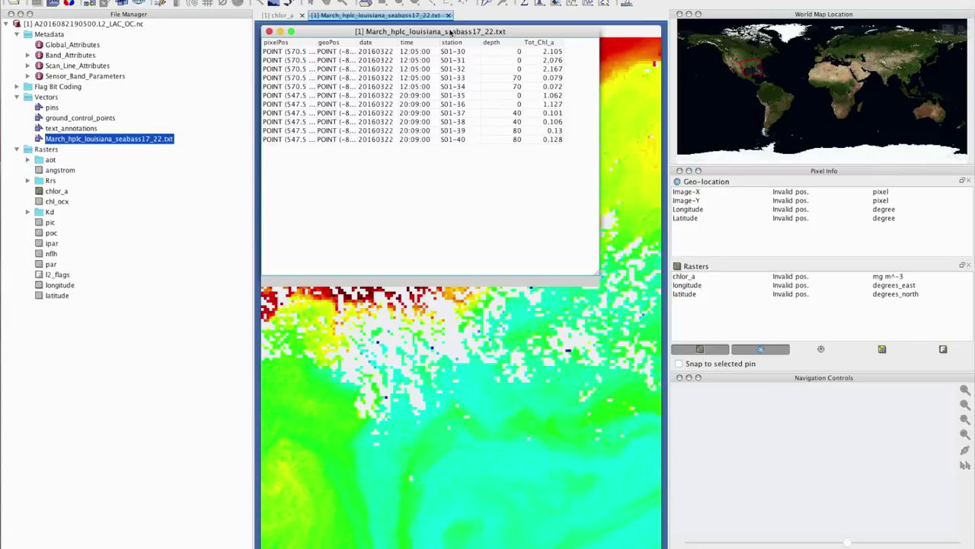
pyautogui.moveTo(450, 32); pyautogui.dragTo(479, 97)
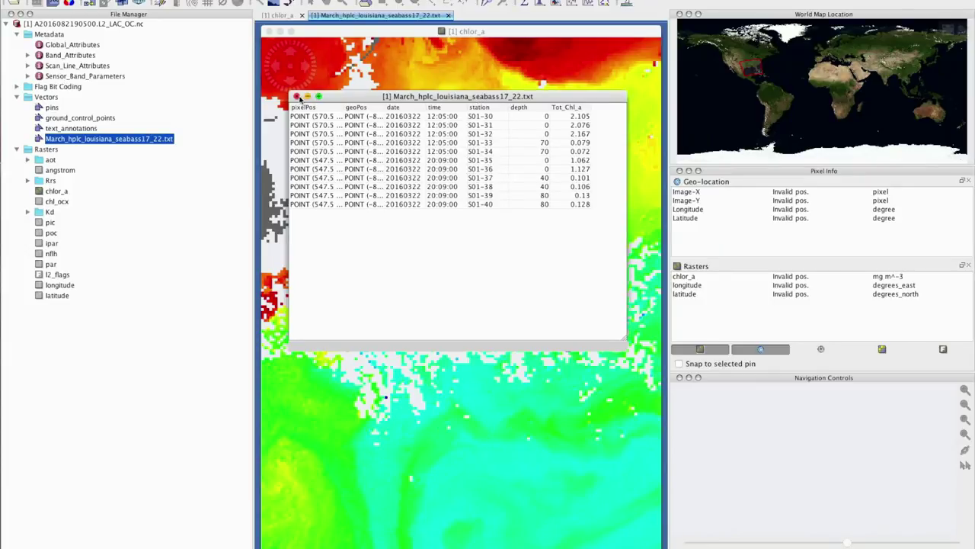
pyautogui.moveTo(419, 99); pyautogui.dragTo(425, 99)
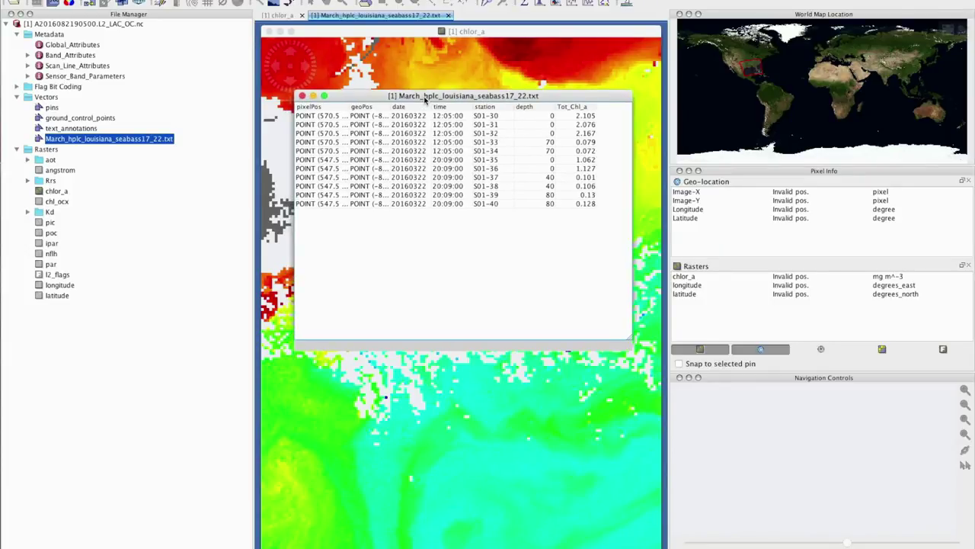
pyautogui.click(302, 96)
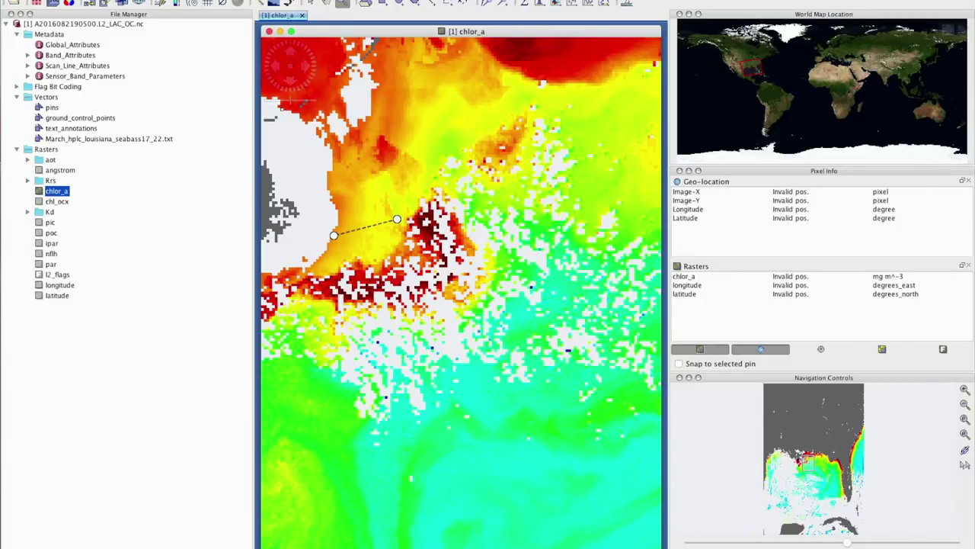
# Step: Import the SeaBASS data file March_hplc_louisiana_seabass22_ 0 into the open chlor_a product
pyautogui.click(76, 0)
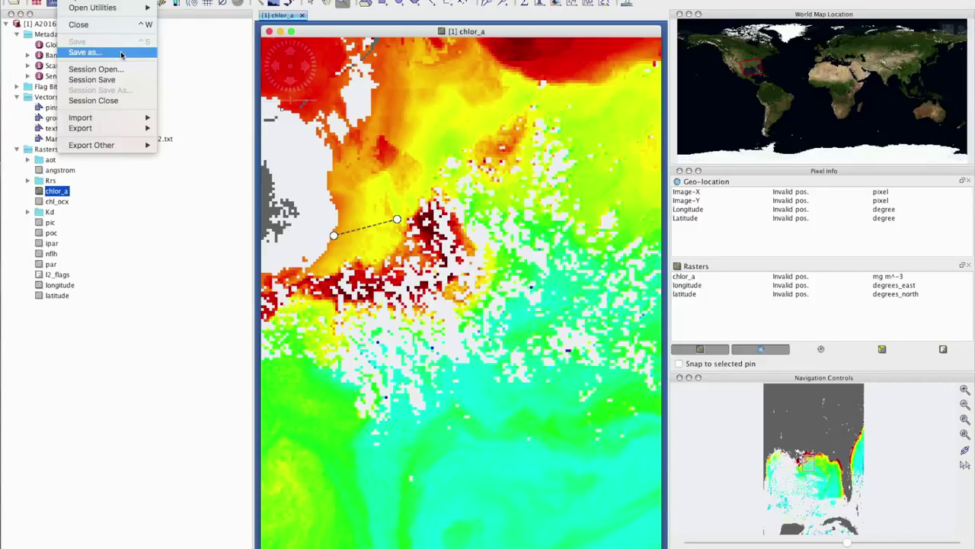
pyautogui.moveTo(191, 0)
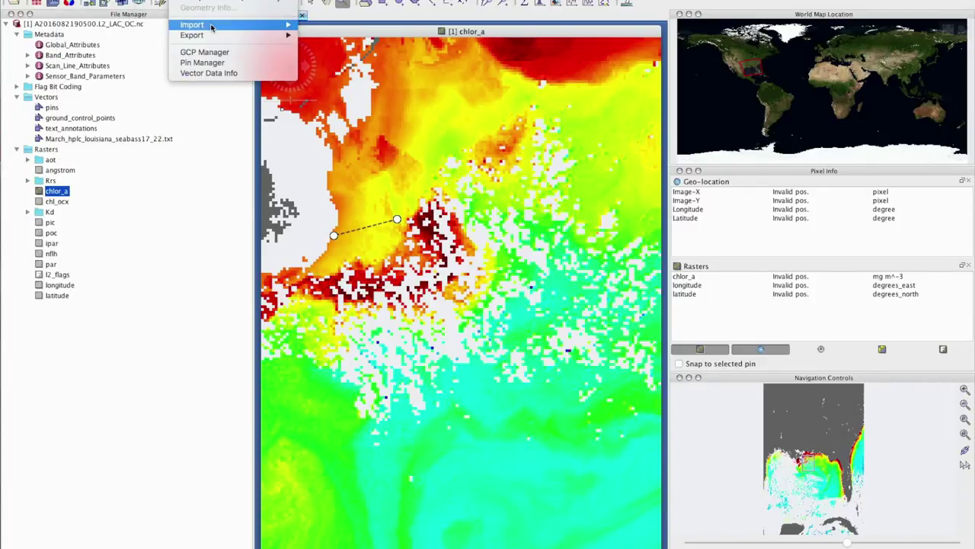
pyautogui.moveTo(213, 25)
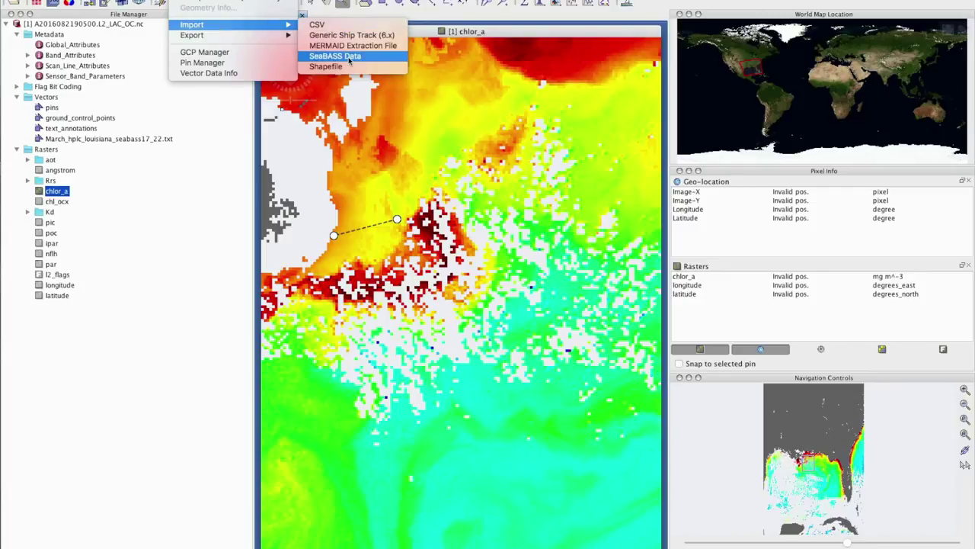
pyautogui.click(335, 56)
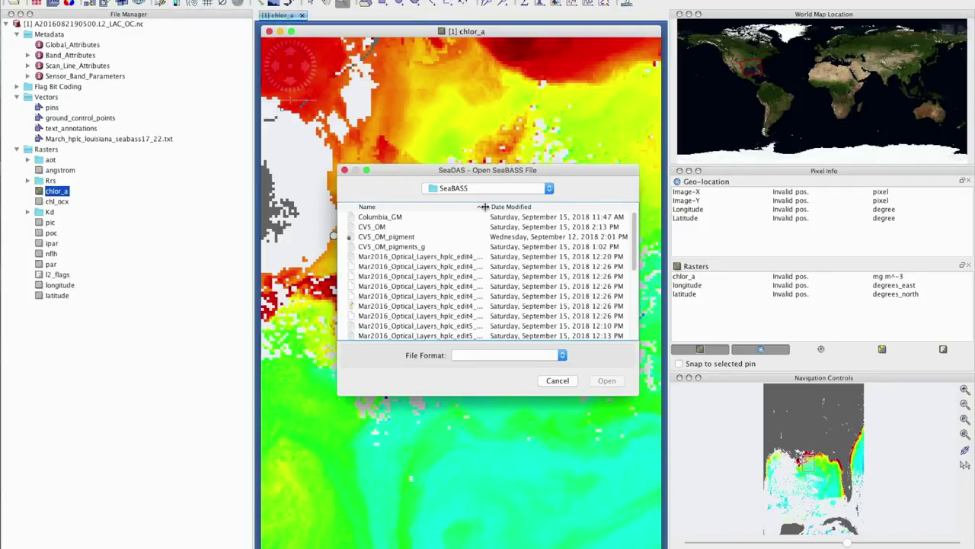
pyautogui.moveTo(488, 209); pyautogui.dragTo(577, 211)
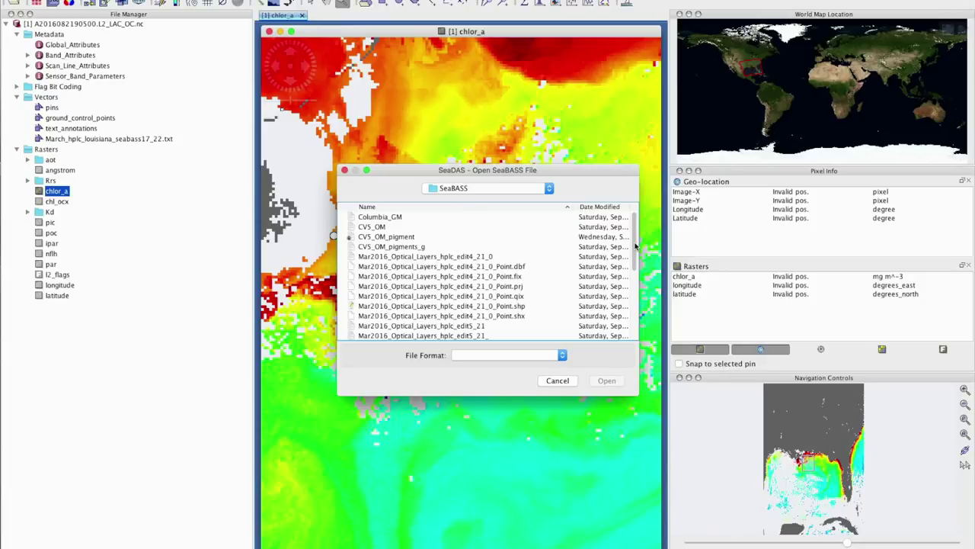
pyautogui.moveTo(637, 249); pyautogui.dragTo(638, 326)
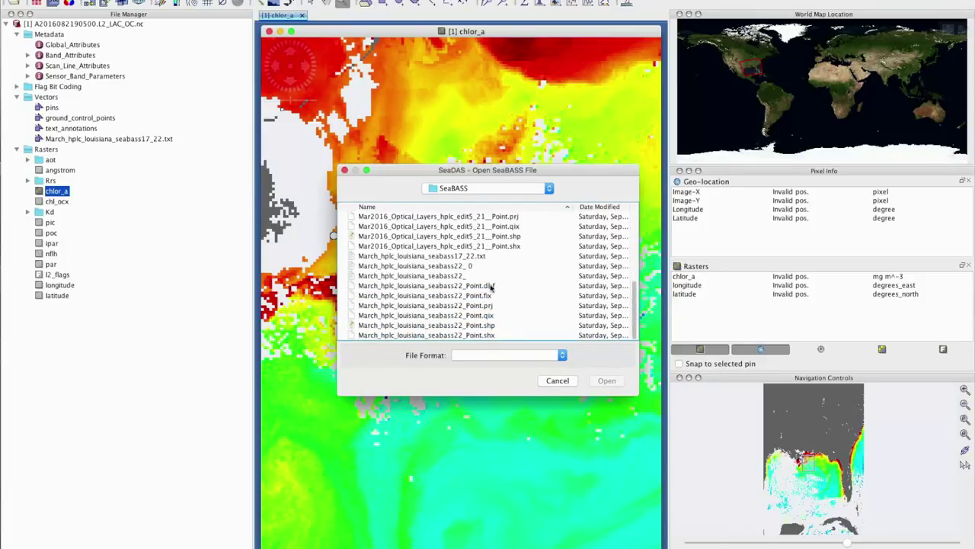
pyautogui.click(457, 268)
pyautogui.click(621, 385)
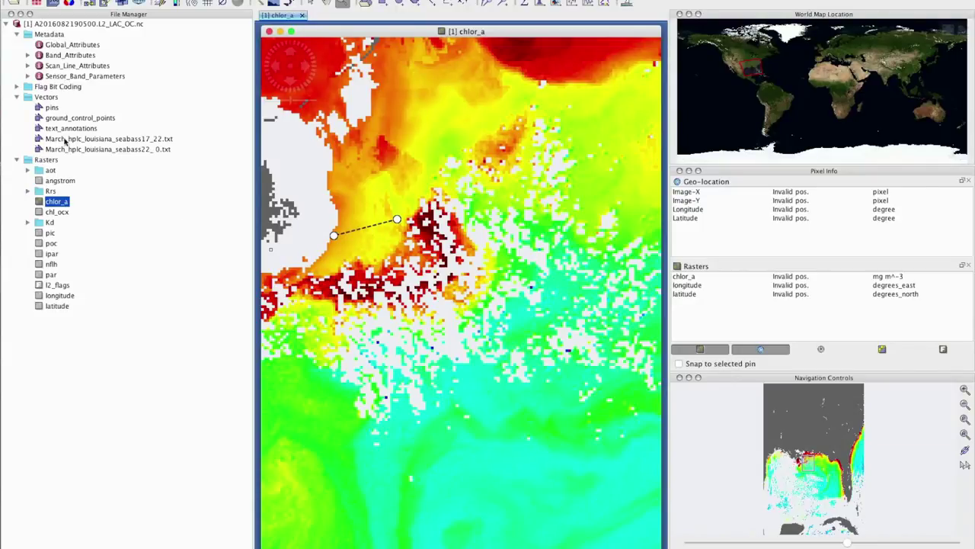
# Step: Hide the March_hplc_louisiana_seabass17_22.txt layer and give the March_hplc_louisiana_seabass22_ 0.txt layer a black fill (0, 0, 0)
pyautogui.click(91, 150)
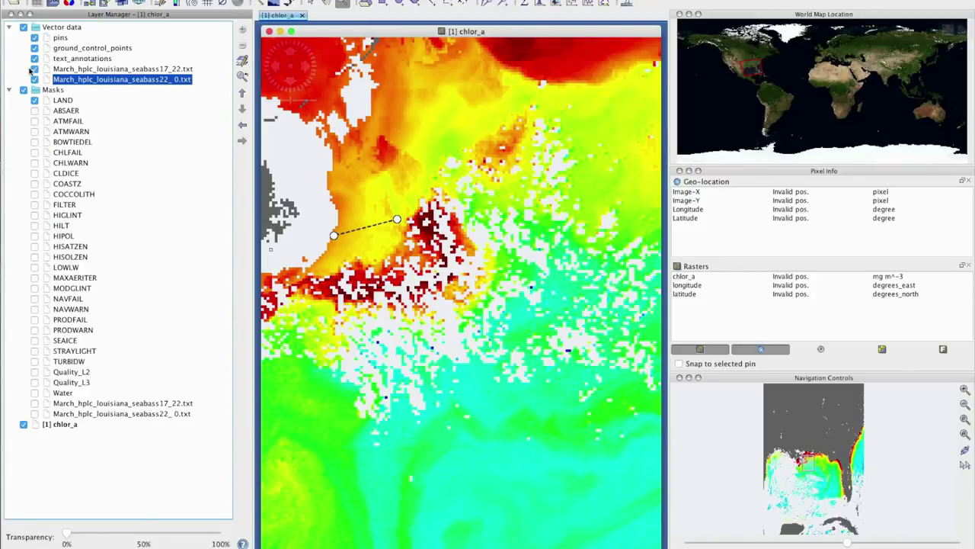
pyautogui.click(33, 69)
pyautogui.click(242, 61)
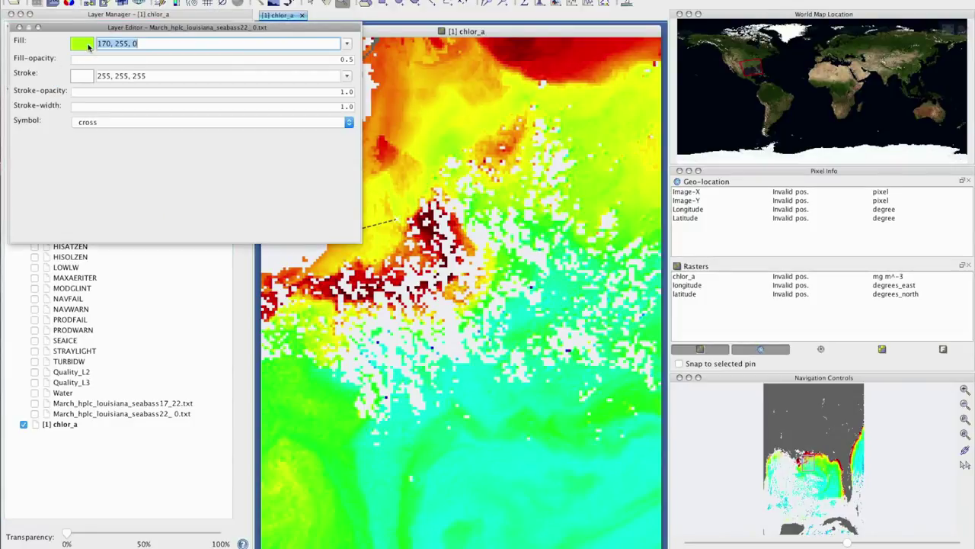
pyautogui.click(346, 44)
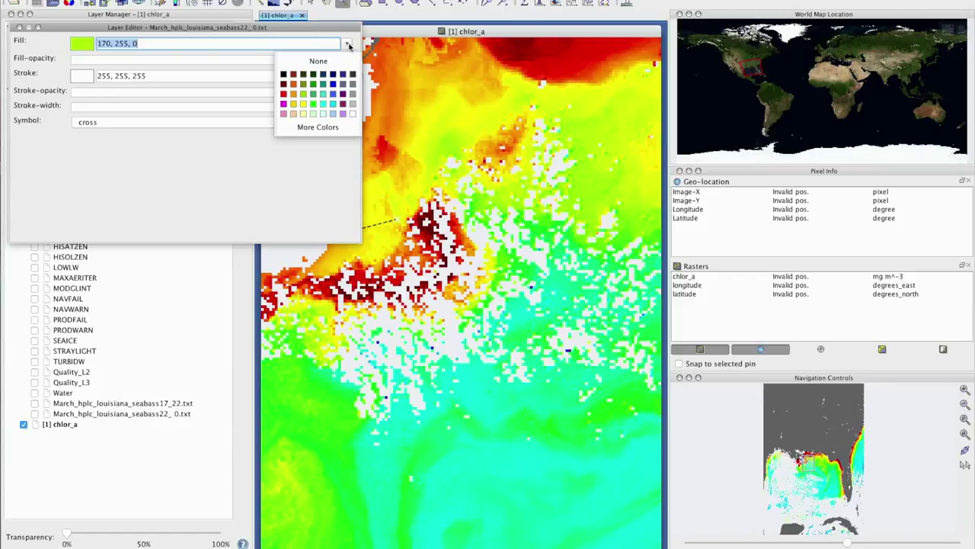
pyautogui.click(283, 74)
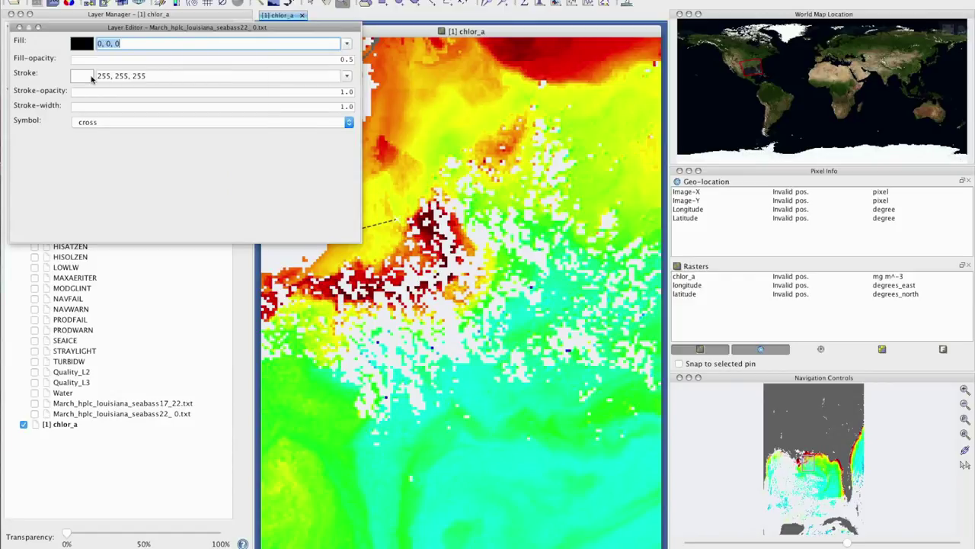
# Step: Set the March_hplc_louisiana_seabass22_ 0.txt layer's symbol to circle and close the layer editor
pyautogui.click(101, 124)
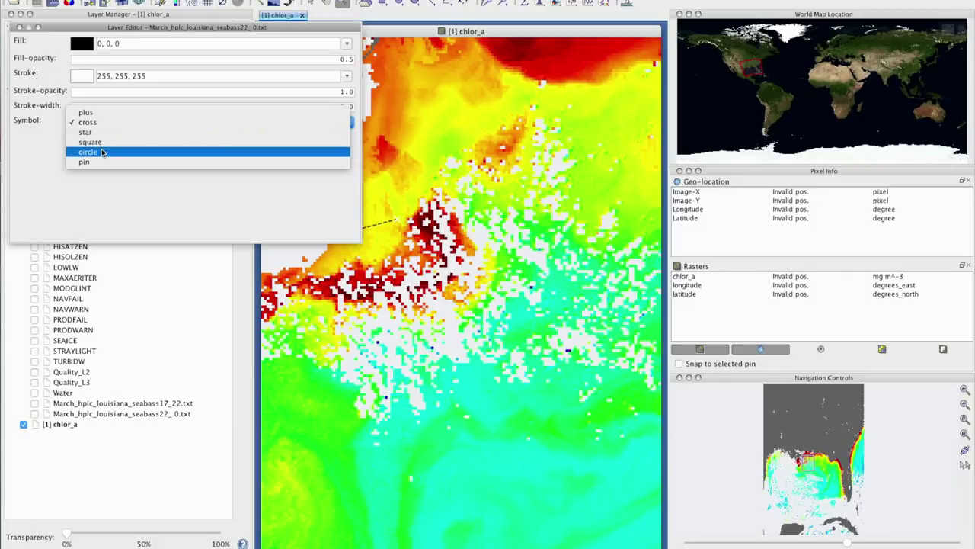
pyautogui.click(102, 152)
pyautogui.click(94, 48)
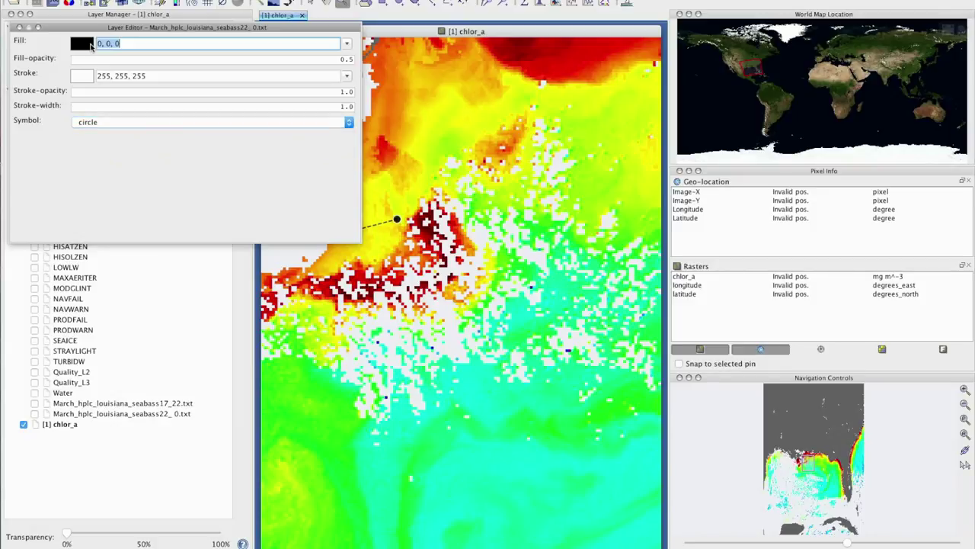
pyautogui.click(100, 128)
pyautogui.click(19, 27)
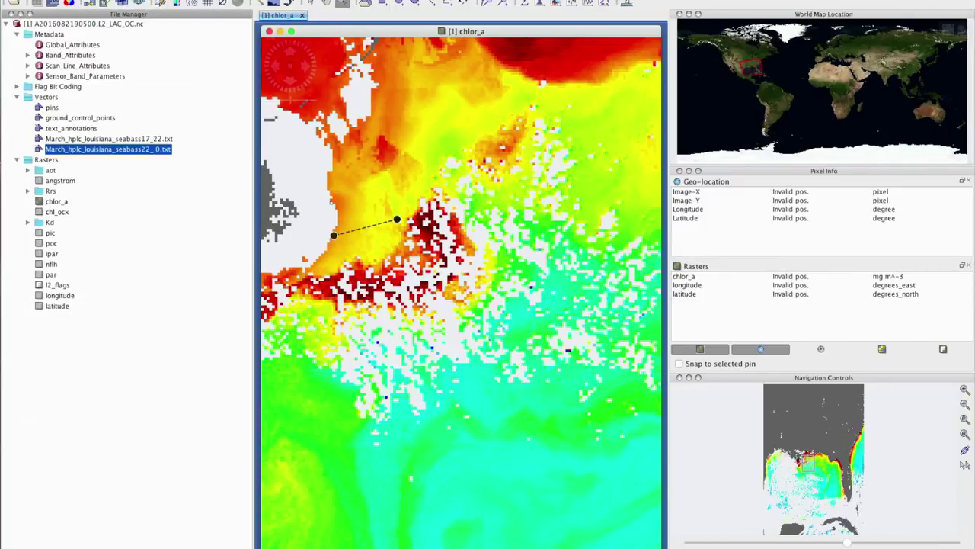
# Step: Open the attribute table of the March_hplc_louisiana_seabass22_ 0.txt vector, examine its records, and close it
pyautogui.doubleClick(121, 150)
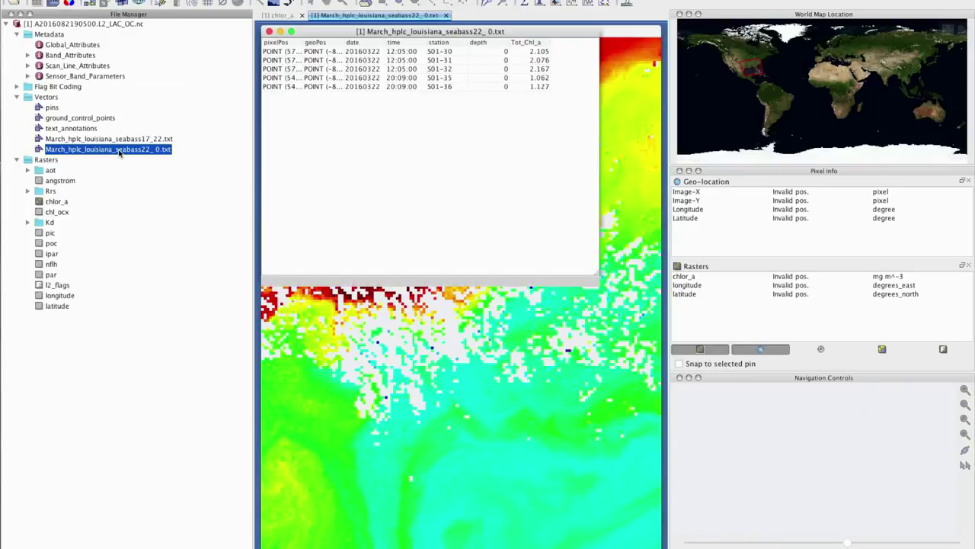
pyautogui.moveTo(598, 278); pyautogui.dragTo(663, 295)
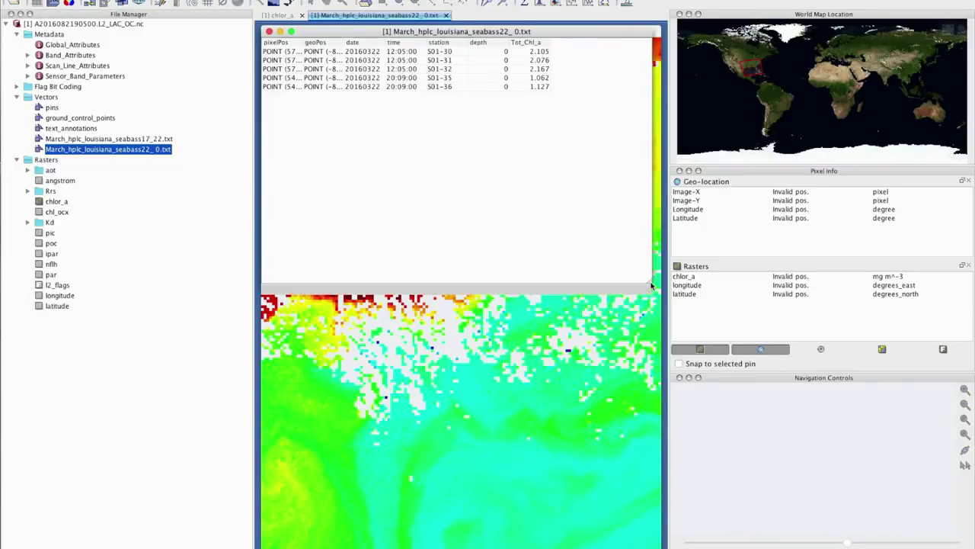
pyautogui.click(269, 31)
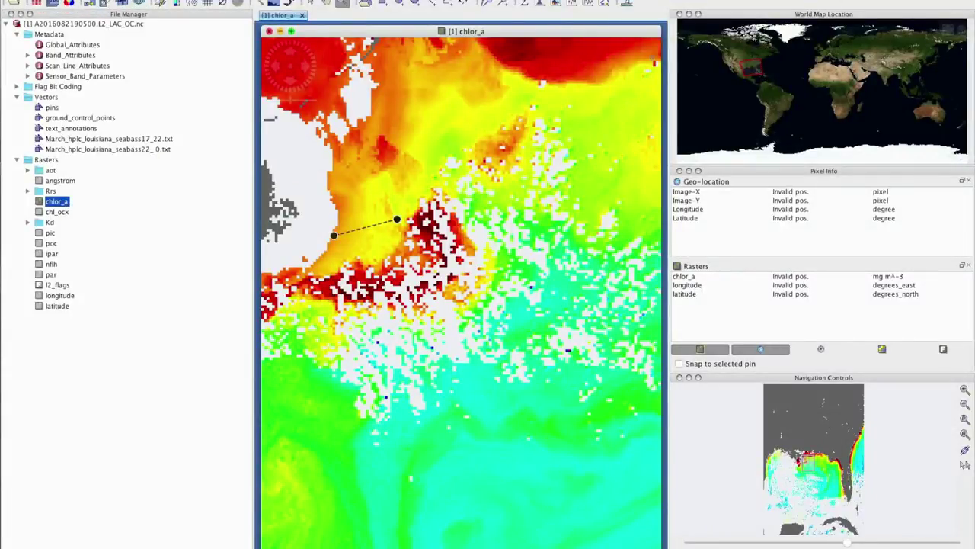
# Step: Open the Correlative Plot for chlor_a, with March_hplc_louisiana_seabass22_ 0.txt as point data source and Tot_Chl_a as data field
pyautogui.click(573, 5)
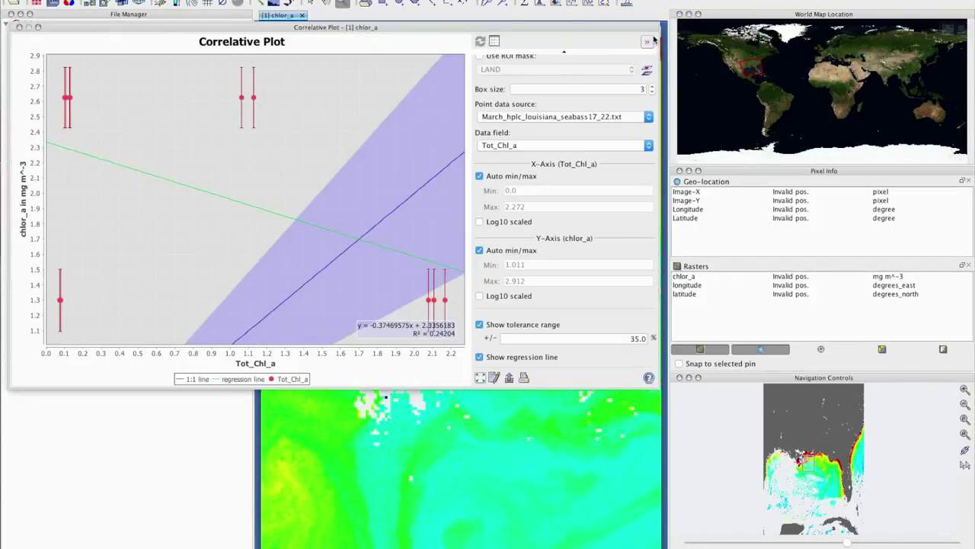
pyautogui.click(647, 40)
pyautogui.click(597, 117)
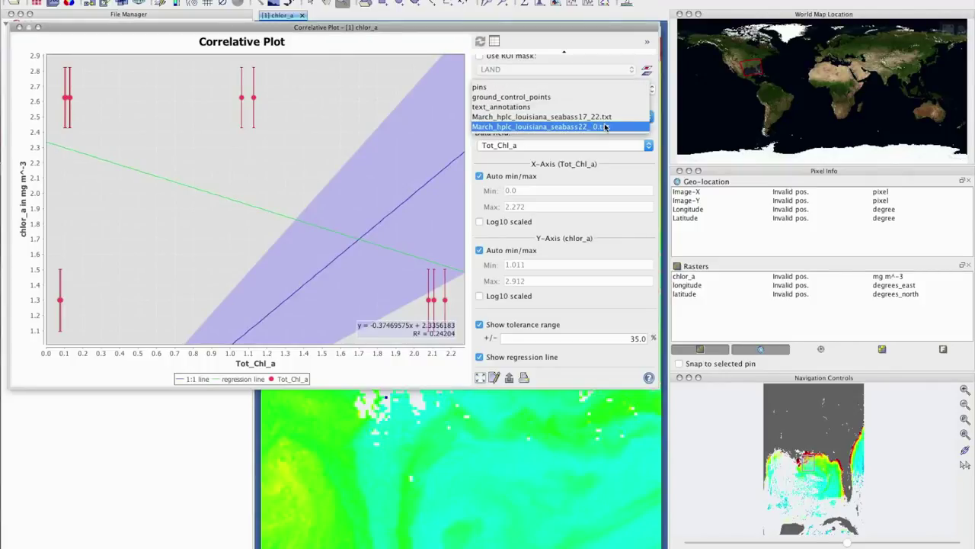
pyautogui.click(605, 127)
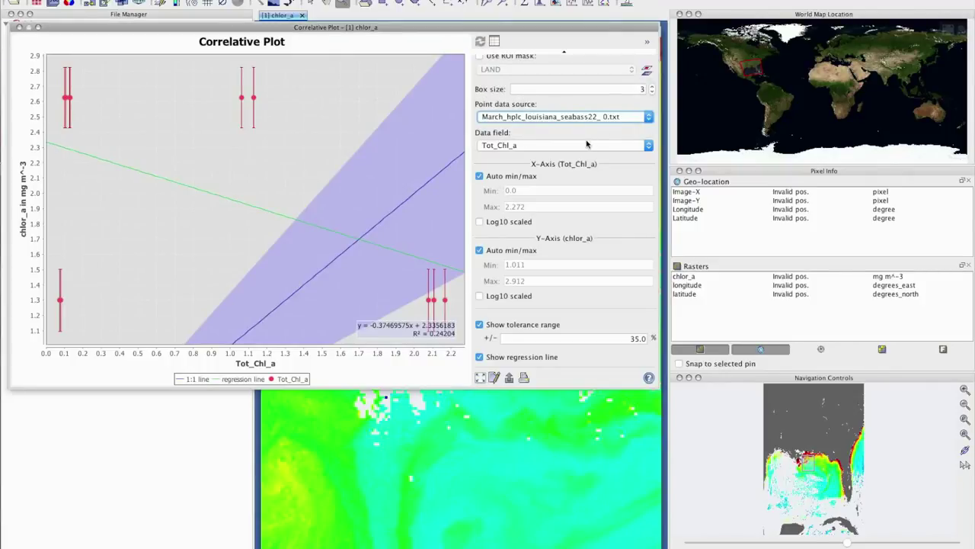
pyautogui.click(590, 146)
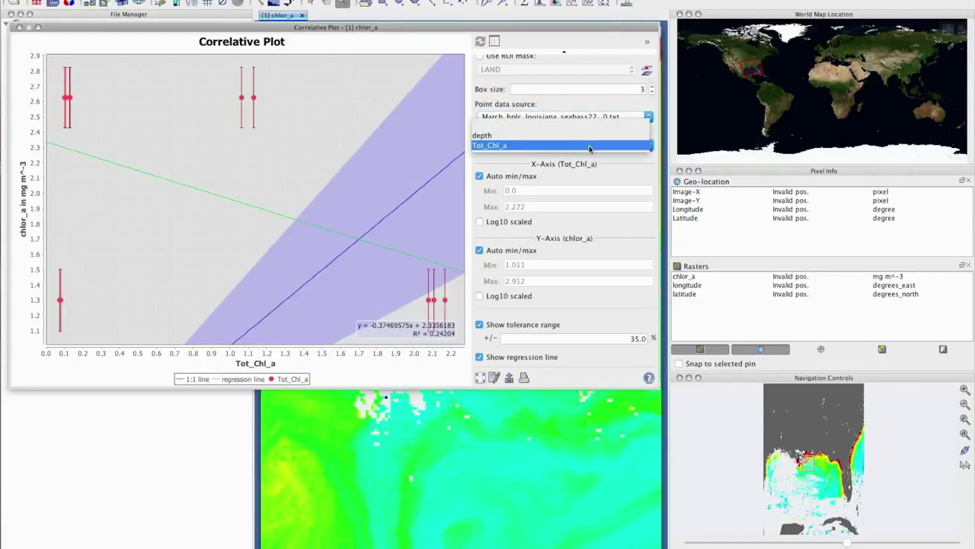
pyautogui.click(495, 147)
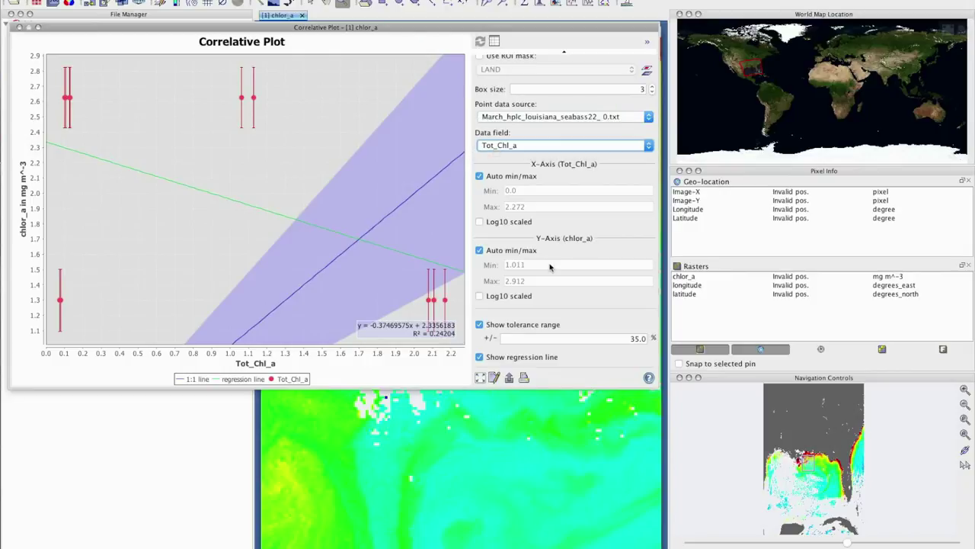
# Step: Turn off automatic min/max for the plot's chlor_a Y-axis and enable its Log10 scaling, keeping the tolerance range shown
pyautogui.click(479, 250)
pyautogui.click(559, 268)
pyautogui.click(559, 281)
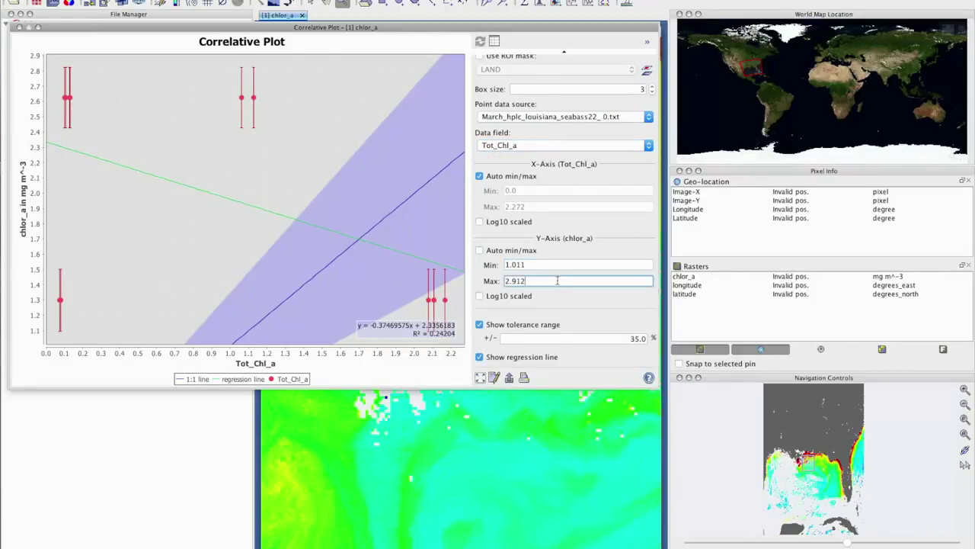
pyautogui.click(479, 325)
pyautogui.click(479, 324)
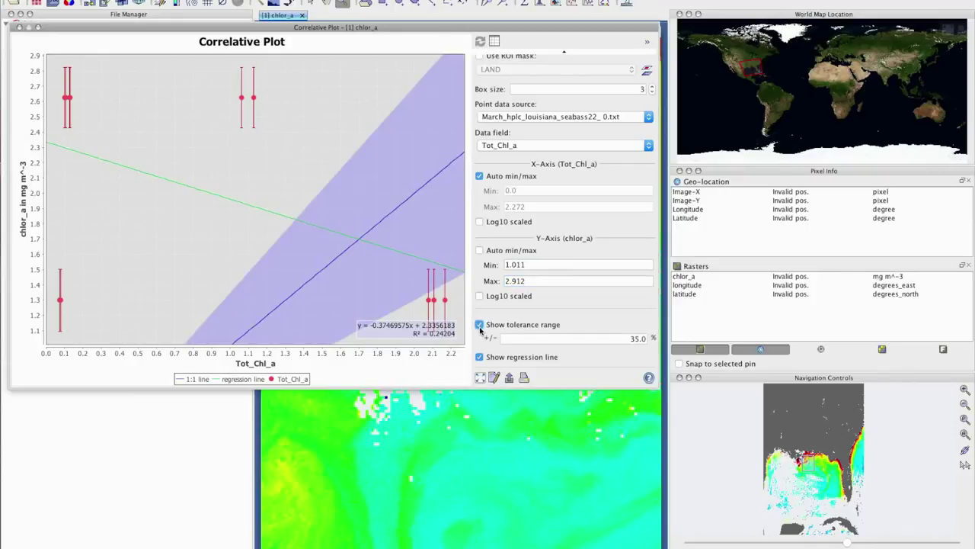
pyautogui.click(552, 299)
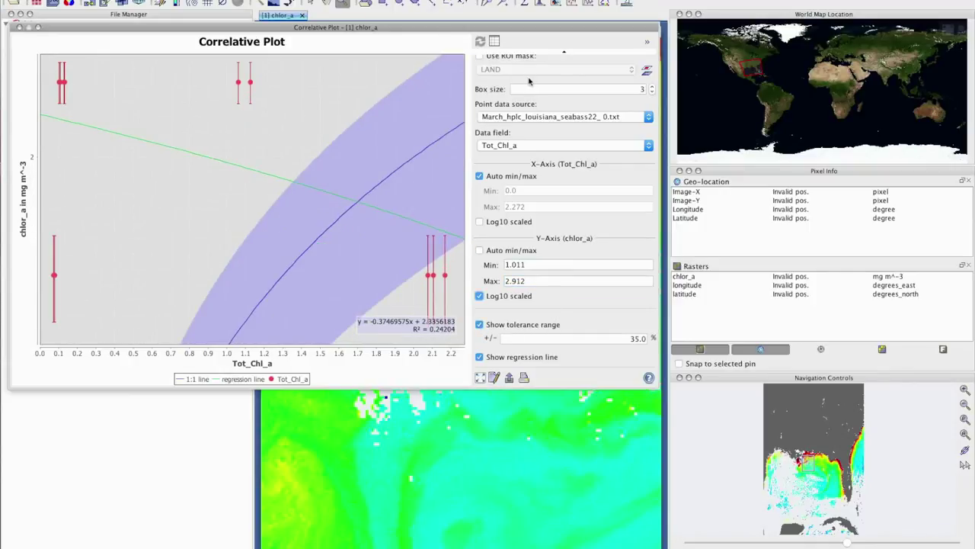
# Step: Turn on the use of a region-of-interest mask for the correlative plot
pyautogui.scroll(1, 541, 126)
pyautogui.click(480, 67)
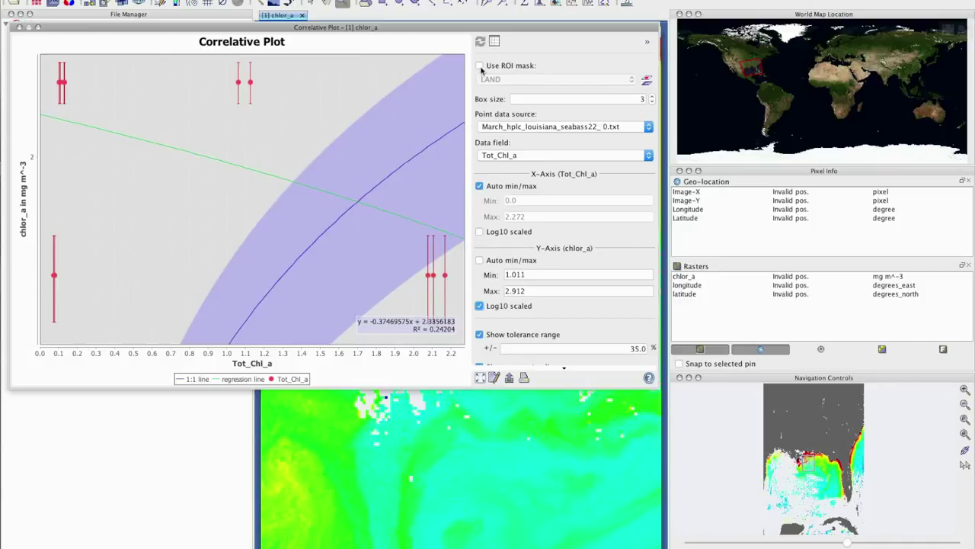
# Step: Turn off the ROI mask and the Y-axis Log10 scaling in the chlor_a correlative plot
pyautogui.click(481, 66)
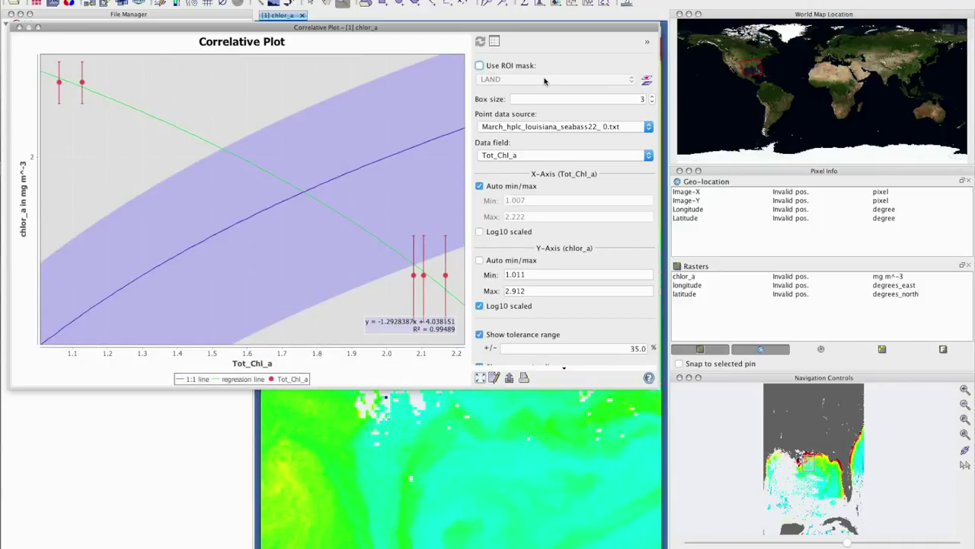
pyautogui.click(479, 306)
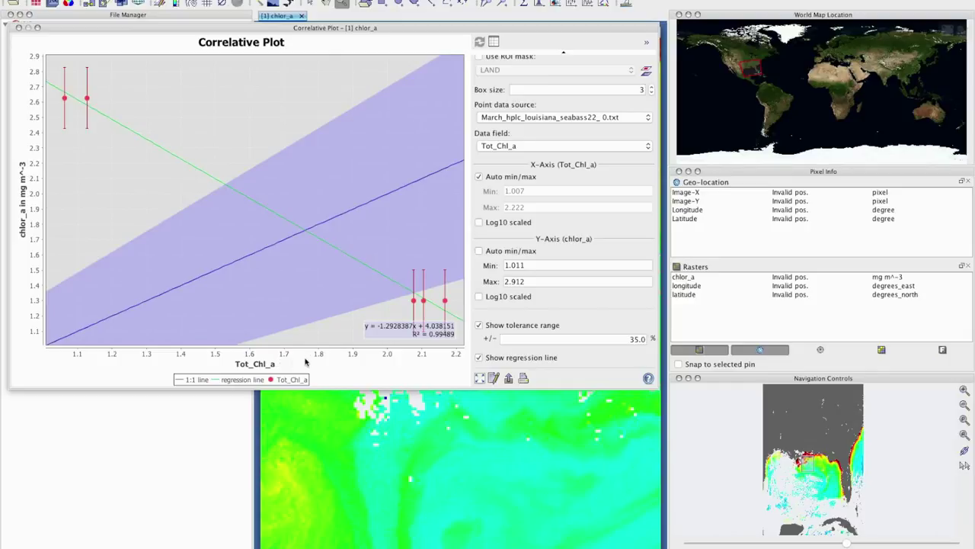
# Step: Toggle the correlative plot's regression line off and back on, and try box sizes 5 and 7 before restoring 3
pyautogui.click(479, 358)
pyautogui.click(478, 358)
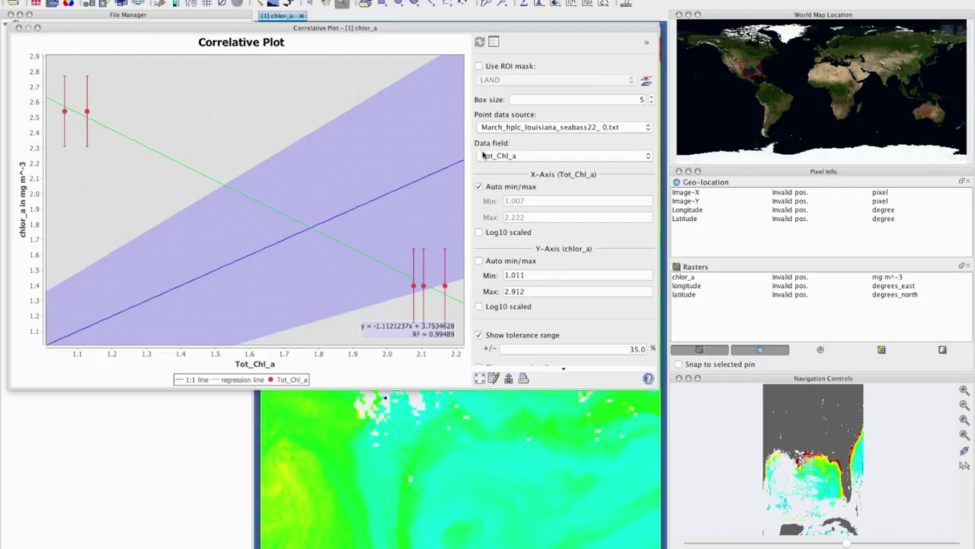
pyautogui.click(653, 102)
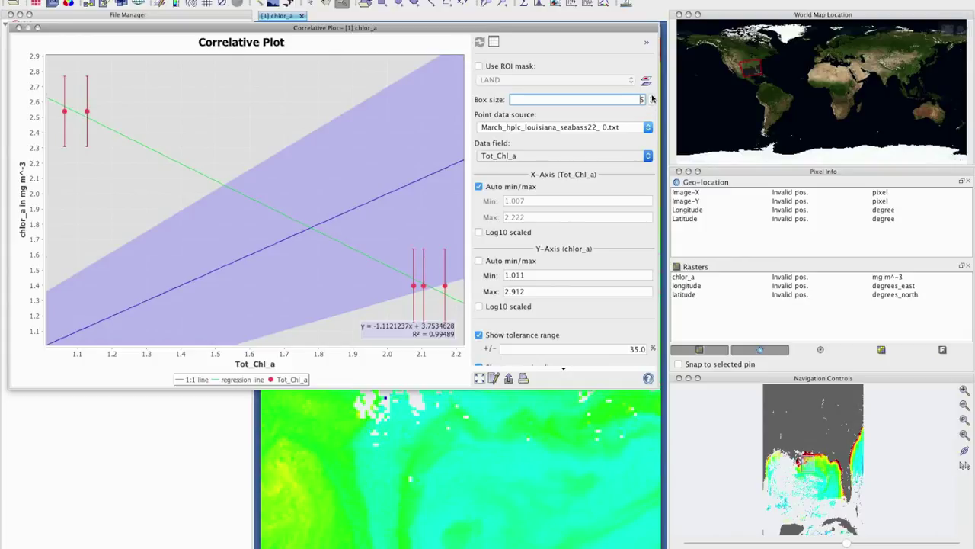
pyautogui.click(652, 100)
pyautogui.click(653, 103)
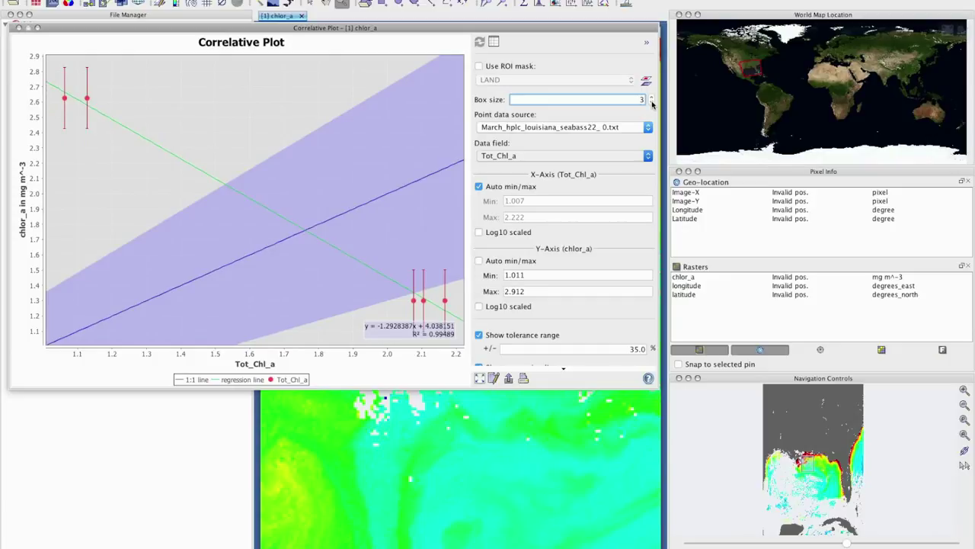
pyautogui.click(652, 98)
pyautogui.click(652, 98)
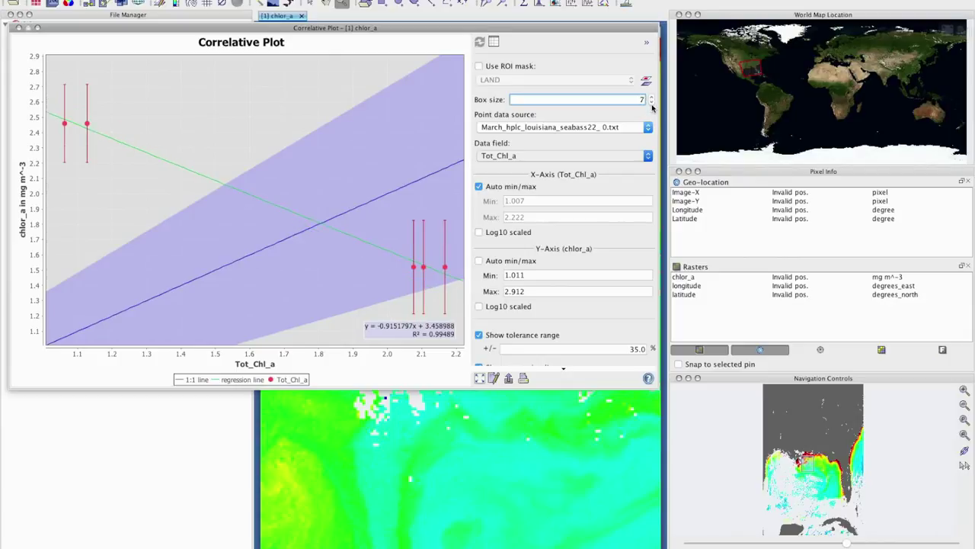
pyautogui.click(653, 104)
pyautogui.click(653, 104)
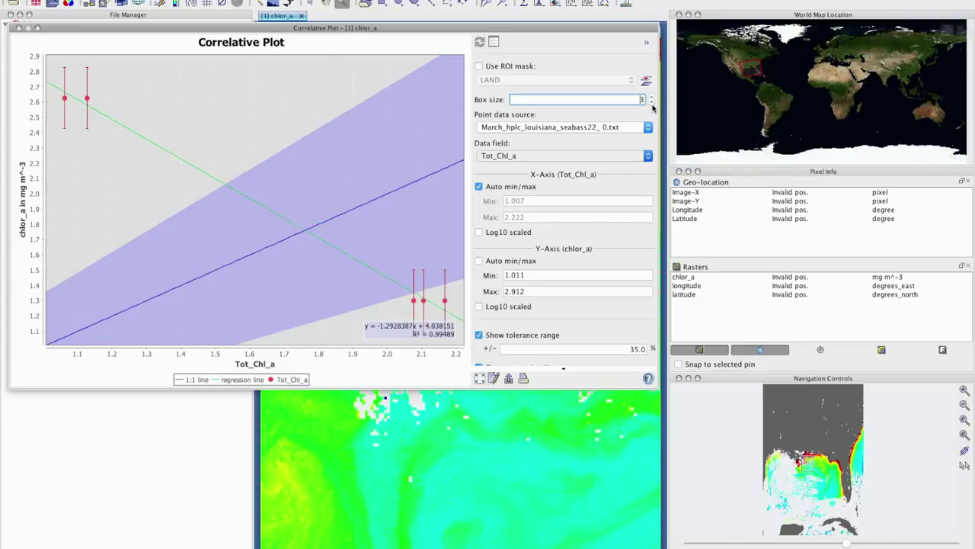
# Step: Examine the correlative plot's data in table view, widening the chlor_a_mean column, and return to the chart
pyautogui.click(494, 41)
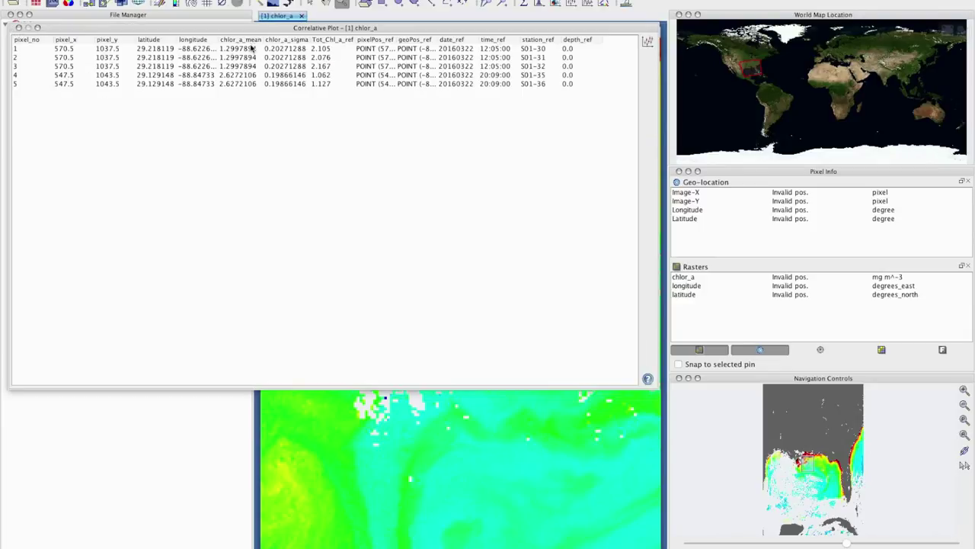
pyautogui.moveTo(262, 38); pyautogui.dragTo(326, 39)
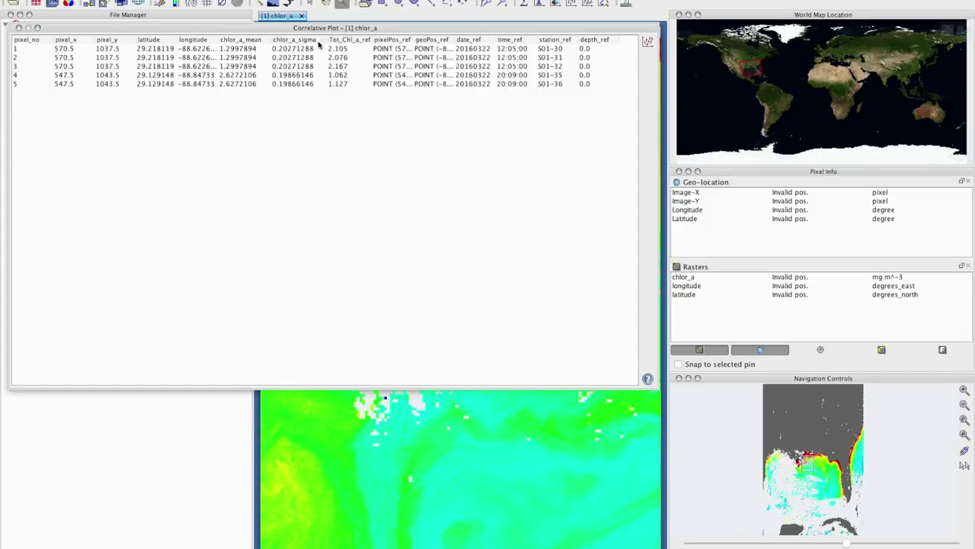
pyautogui.click(649, 41)
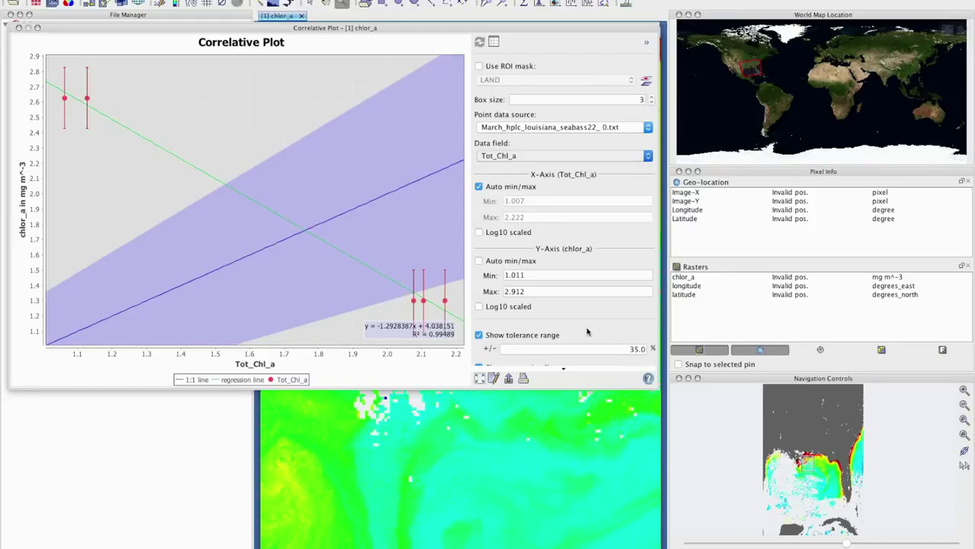
# Step: Toggle the correlative plot's tolerance range off and back on, and close the plot window
pyautogui.click(479, 335)
pyautogui.click(478, 335)
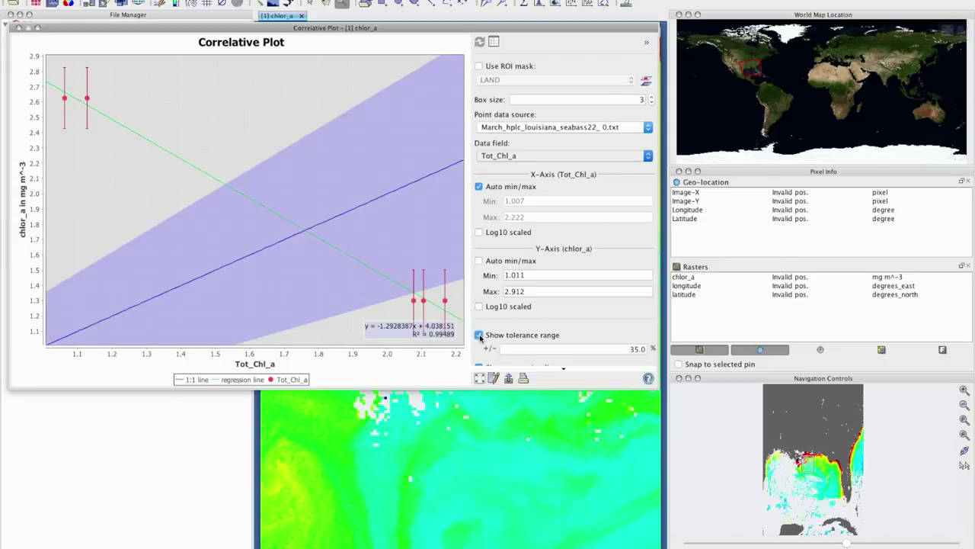
pyautogui.click(632, 348)
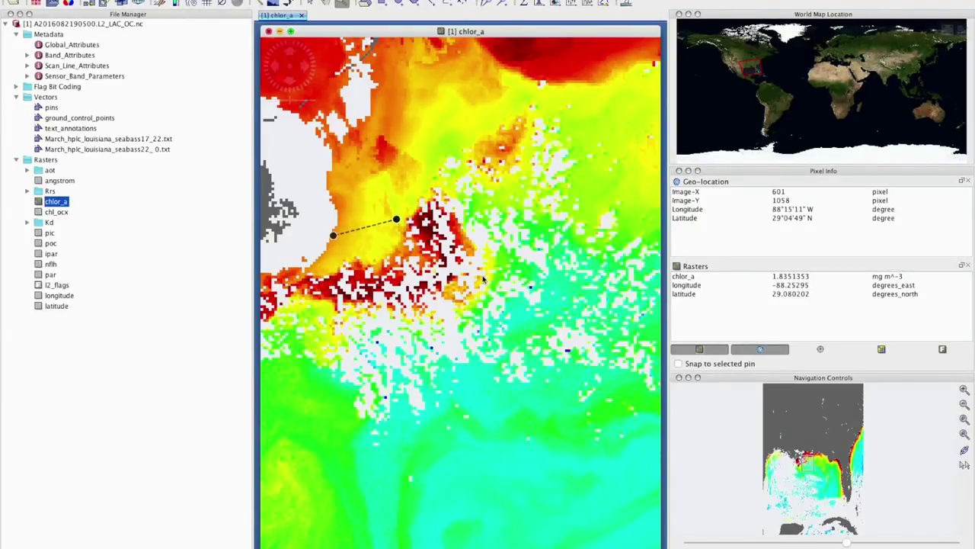
# Step: Open the chlor_a profile plot in chart view with correlative data enabled, and move its window clear of the transect line
pyautogui.click(588, 4)
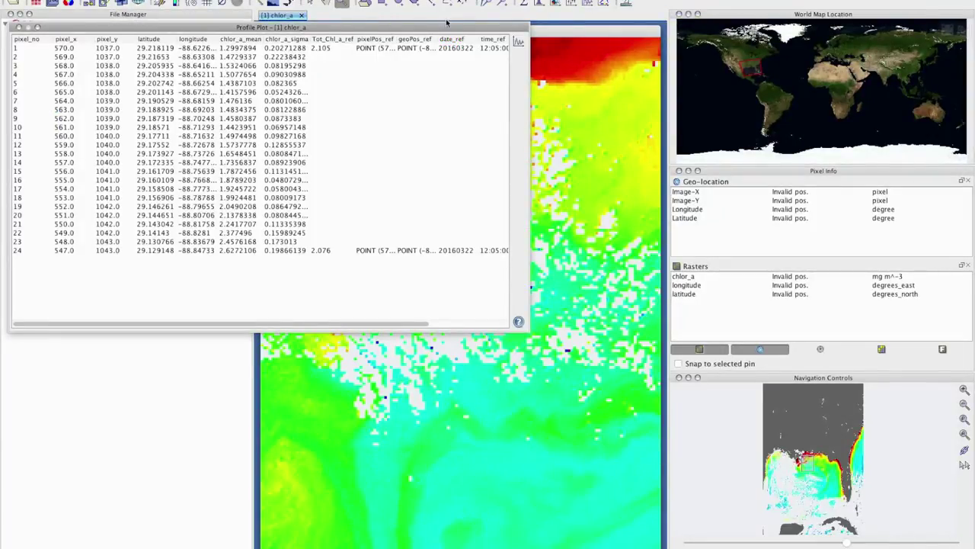
pyautogui.click(518, 41)
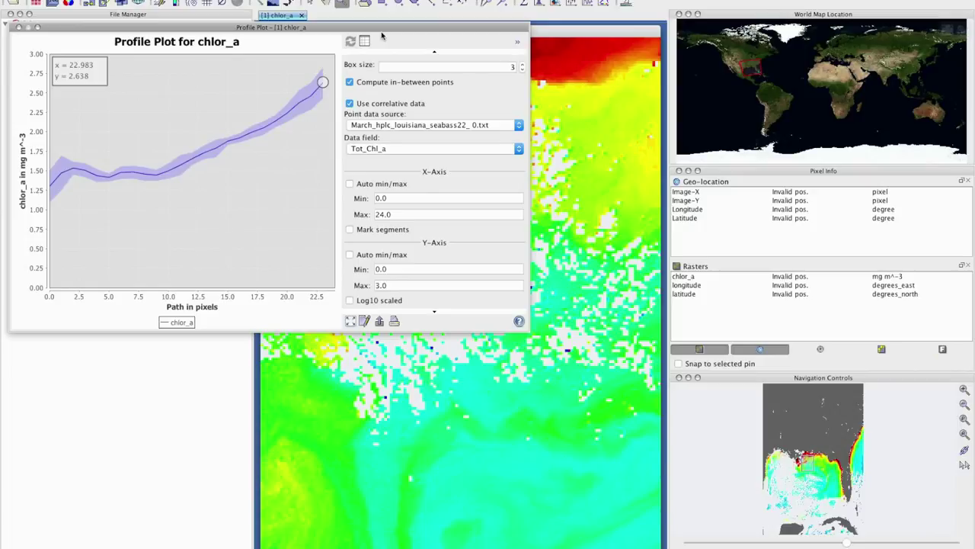
pyautogui.click(349, 104)
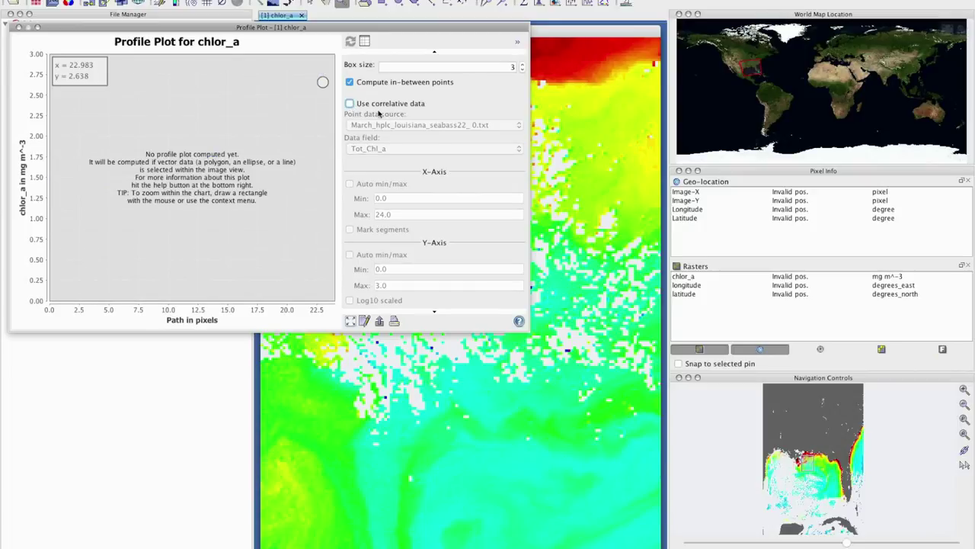
pyautogui.moveTo(250, 27); pyautogui.dragTo(672, 248)
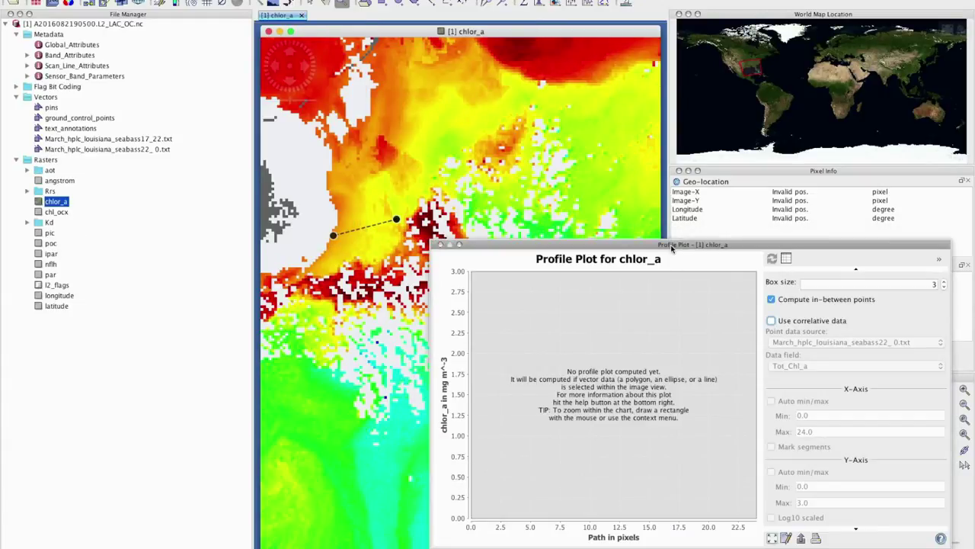
pyautogui.moveTo(671, 249); pyautogui.dragTo(660, 244)
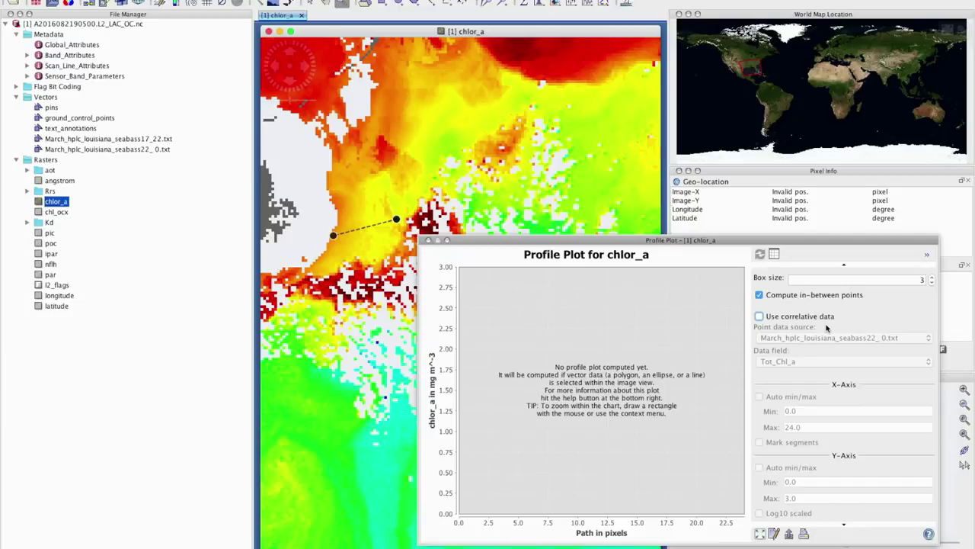
pyautogui.click(760, 316)
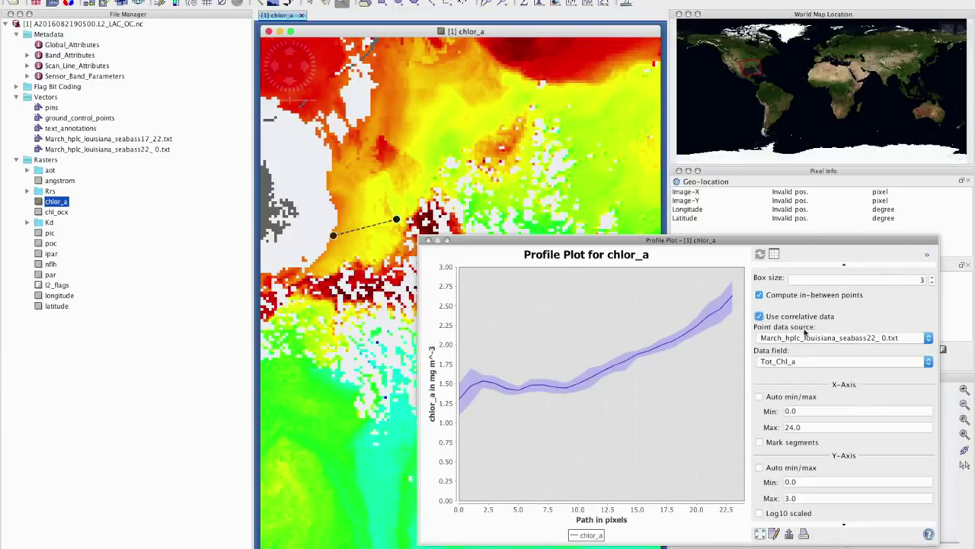
# Step: Use March_hplc_louisiana_seabass22_ 0.txt as the profile plot's point data source and Tot_Chl_a as its data field
pyautogui.click(869, 340)
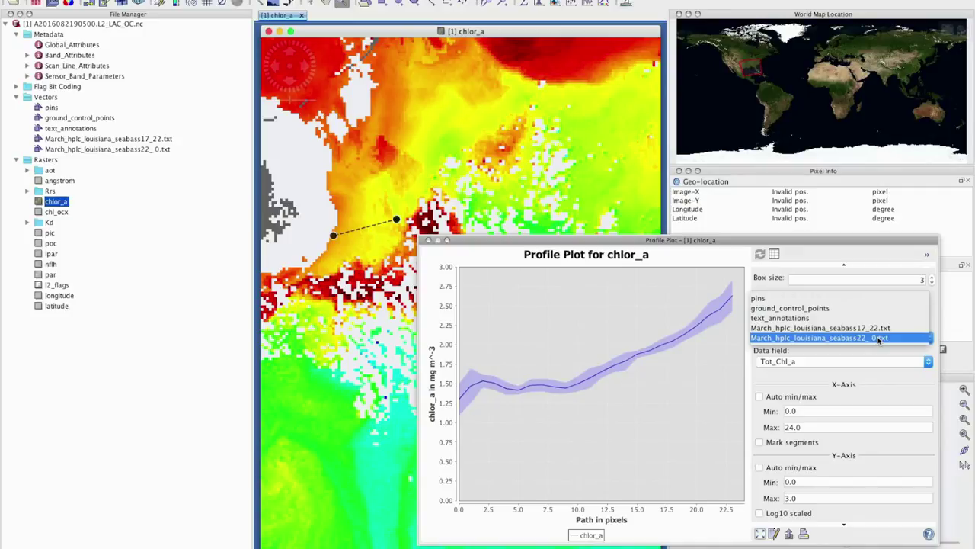
pyautogui.click(879, 338)
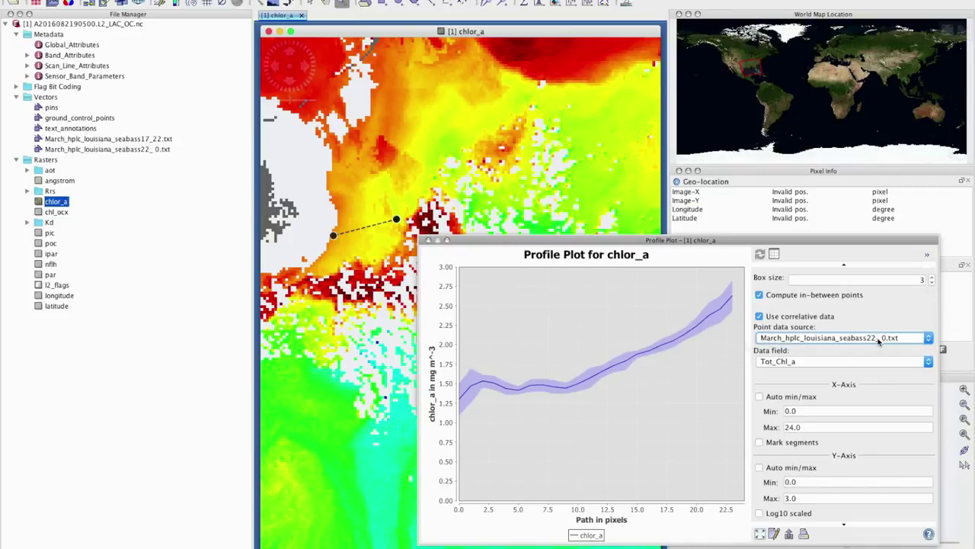
pyautogui.click(827, 362)
pyautogui.click(823, 366)
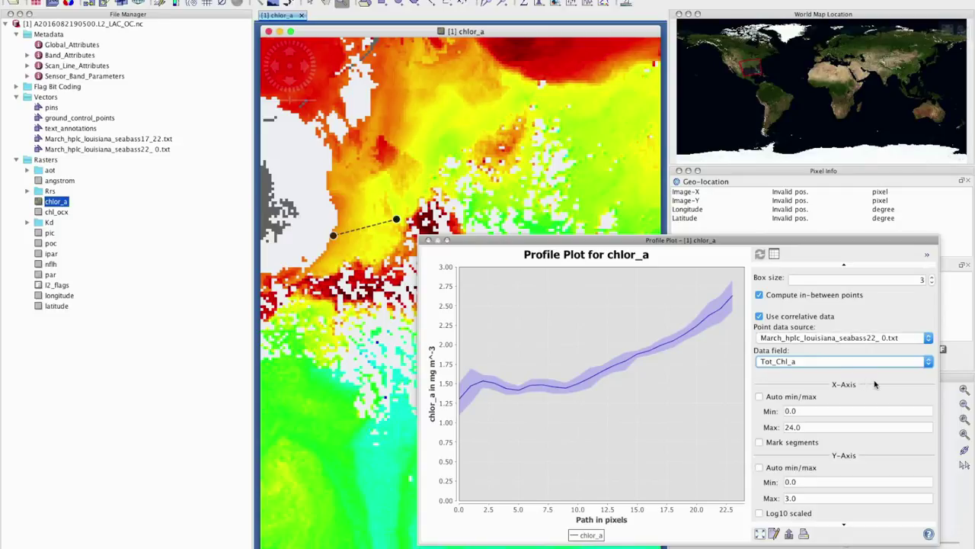
# Step: Try a box size of 1 in the profile plot, inspect the curve along the transect, and restore the size to 3
pyautogui.scroll(2, 877, 374)
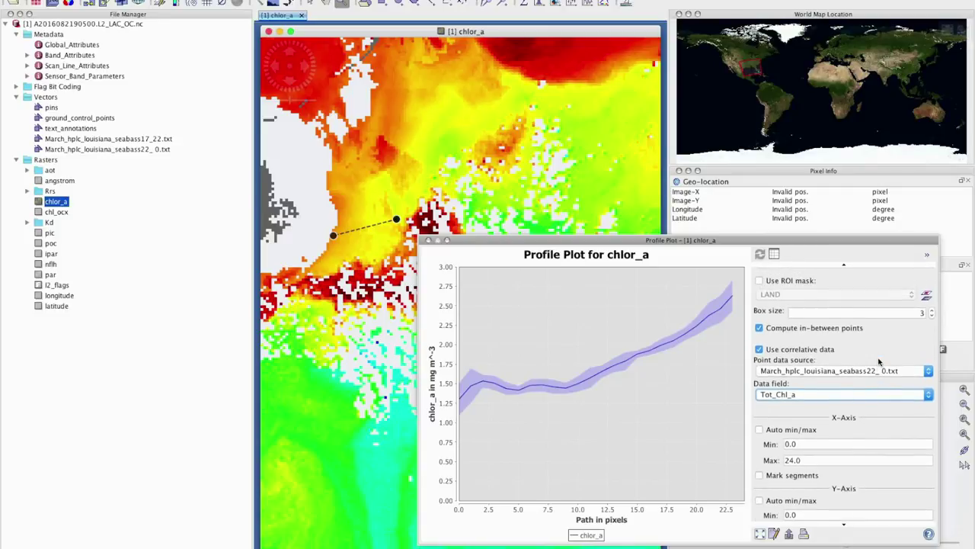
pyautogui.click(932, 314)
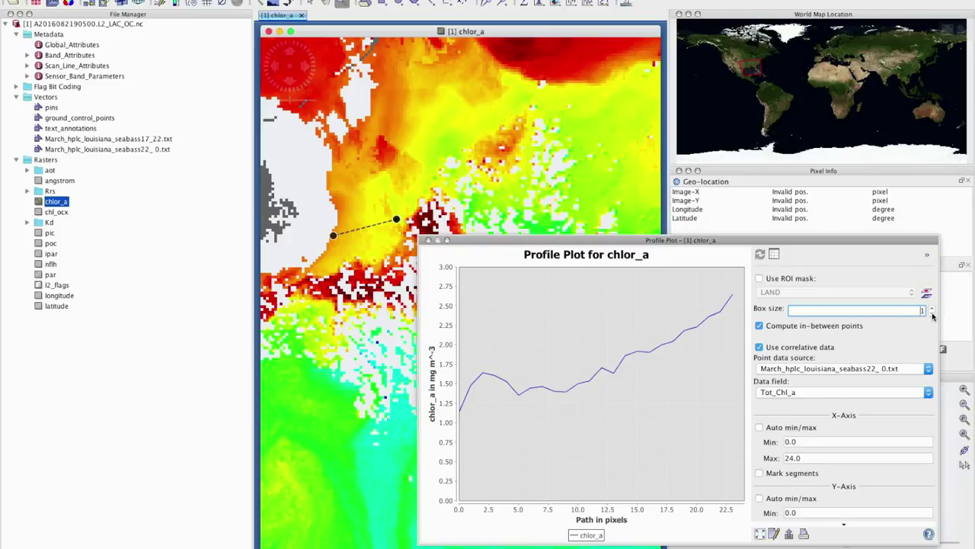
pyautogui.moveTo(529, 388)
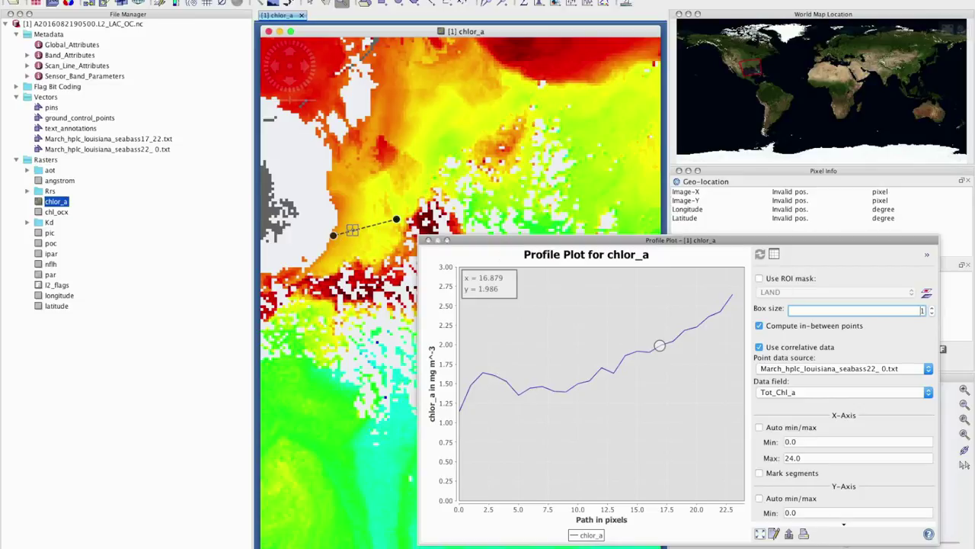
pyautogui.scroll(-1, 864, 442)
pyautogui.click(931, 297)
pyautogui.click(931, 298)
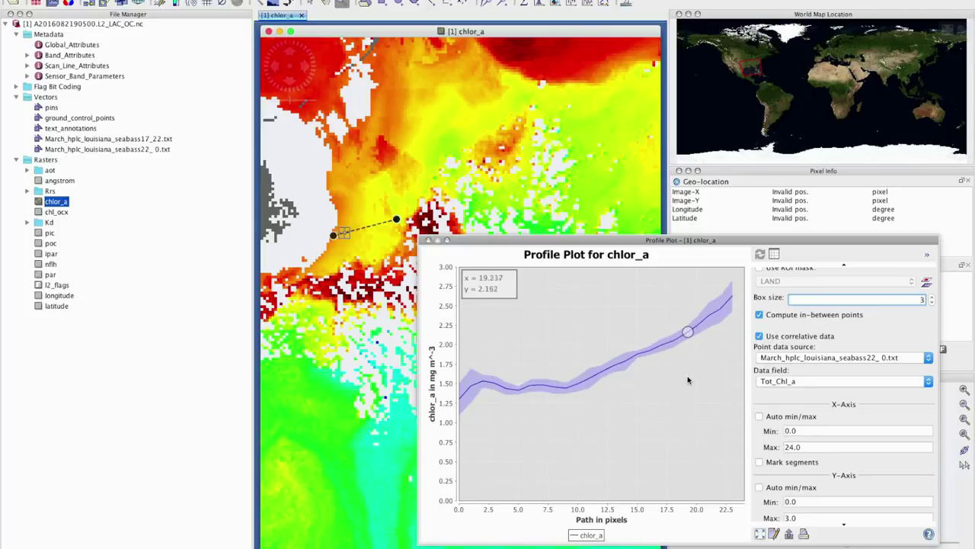
# Step: Examine the profile plot's data table, return to the chart to inspect the curve, and close the plot window
pyautogui.click(774, 254)
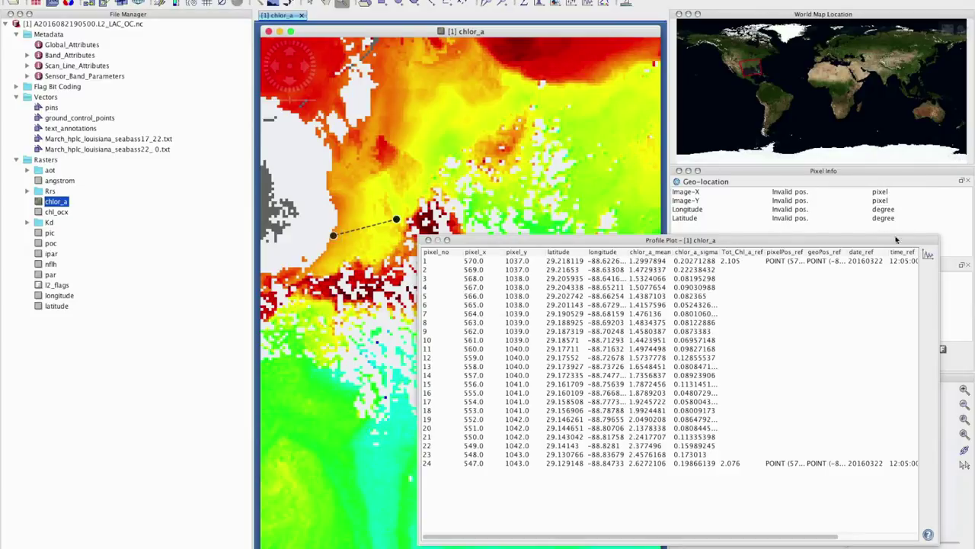
pyautogui.click(928, 255)
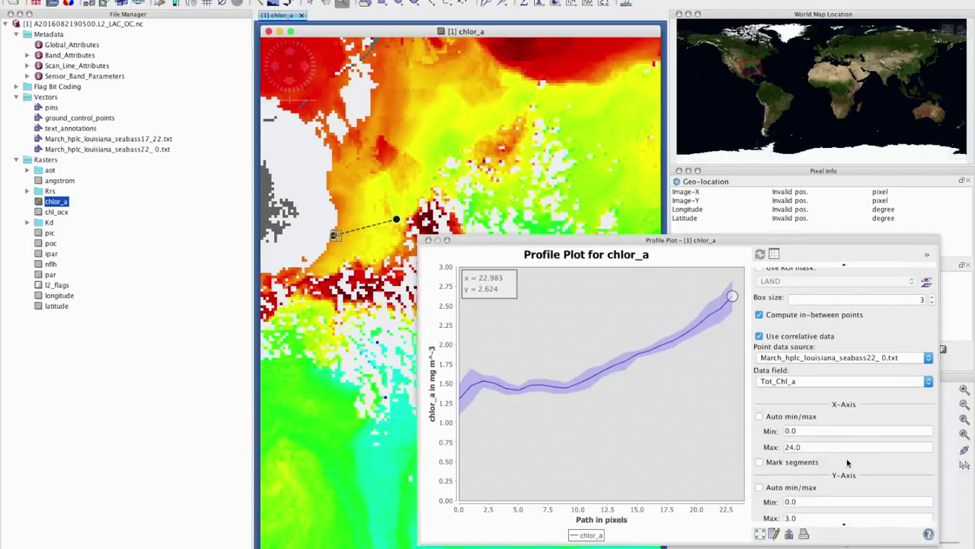
pyautogui.scroll(-2, 844, 469)
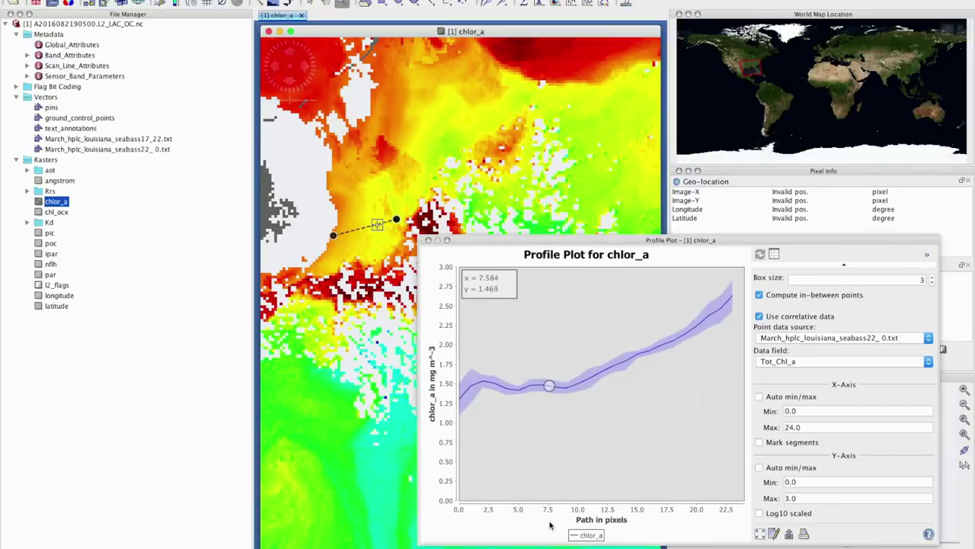
pyautogui.click(428, 240)
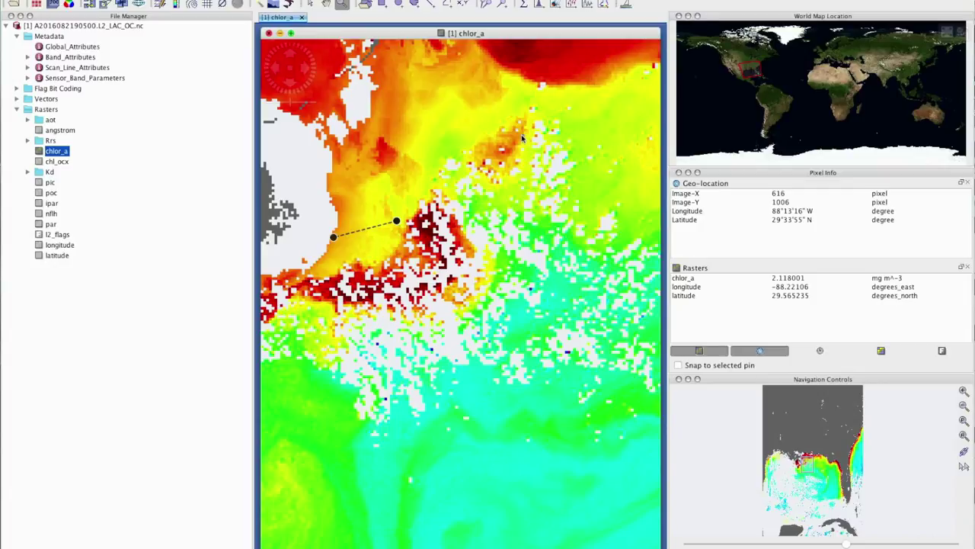
# Step: Open the data product A2010311183000.L2_LAC_OC.nc from the Philadelphia folder
pyautogui.click(17, 110)
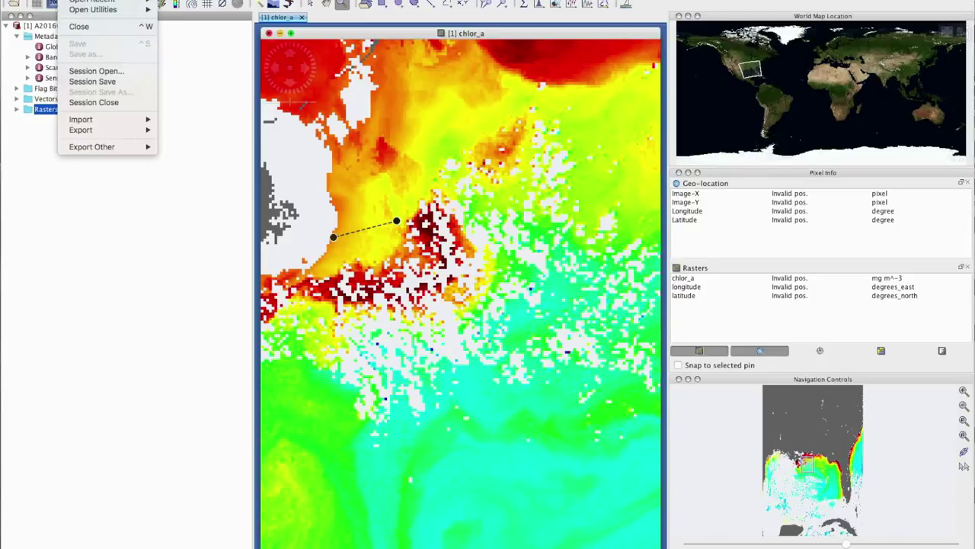
pyautogui.click(92, 1)
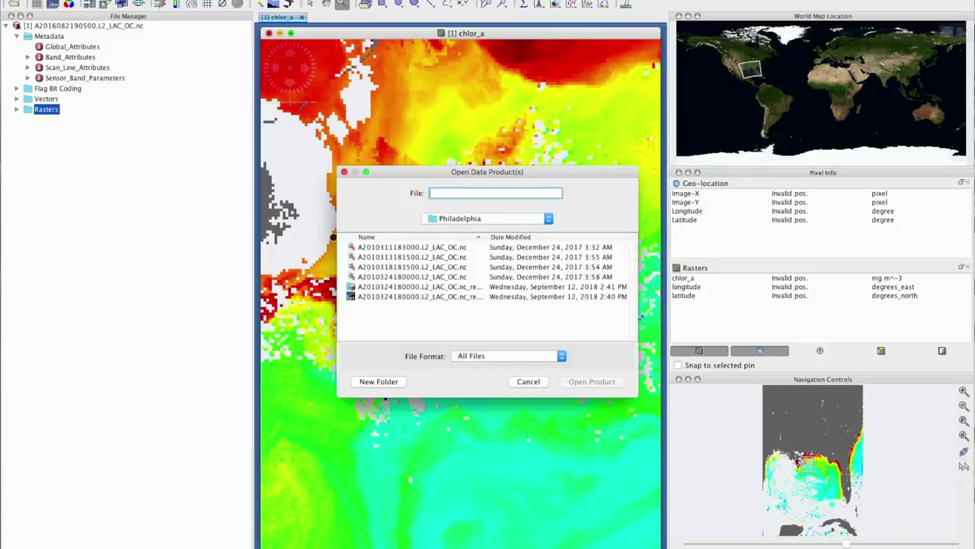
pyautogui.click(412, 247)
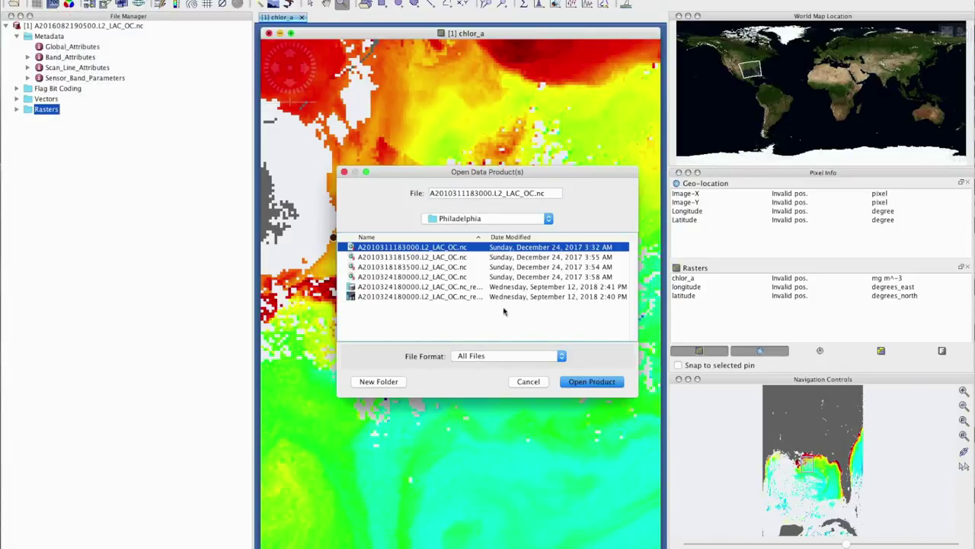
pyautogui.click(590, 381)
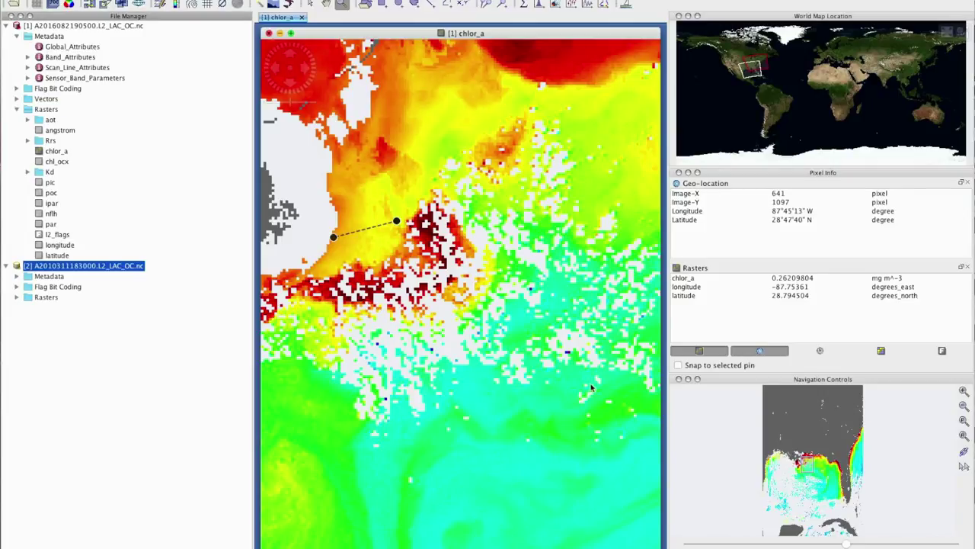
# Step: Display the chlor_a raster of A2010311183000.L2_LAC_OC.nc and turn on its LAND mask
pyautogui.click(17, 298)
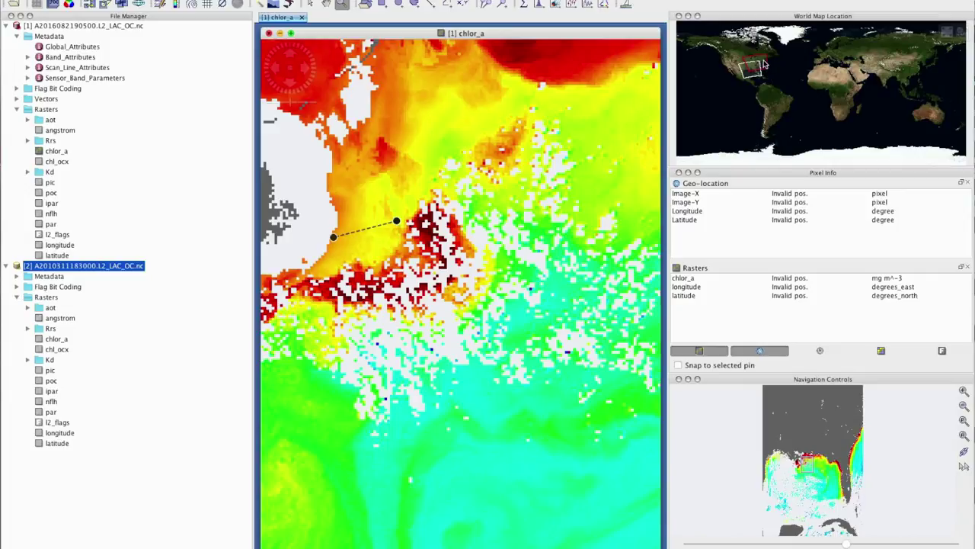
pyautogui.click(56, 341)
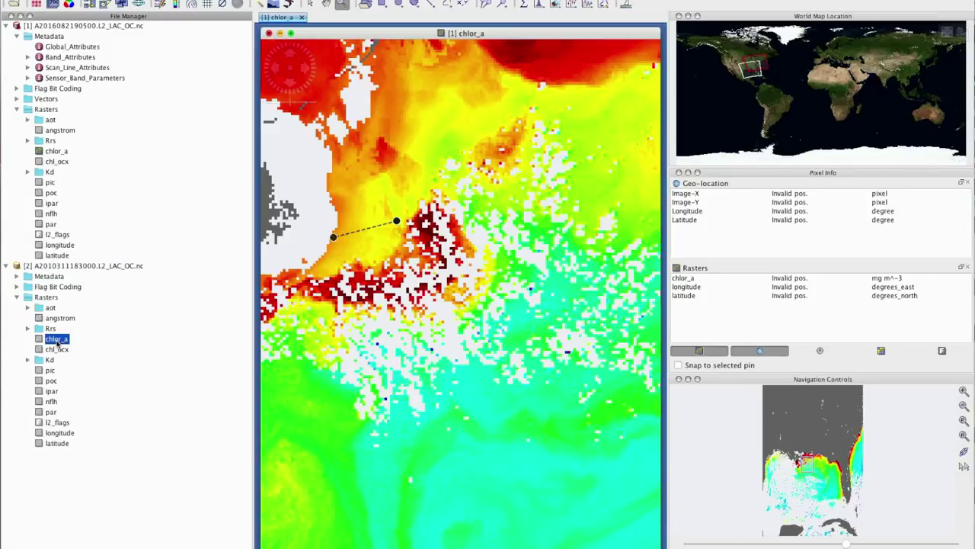
pyautogui.doubleClick(56, 339)
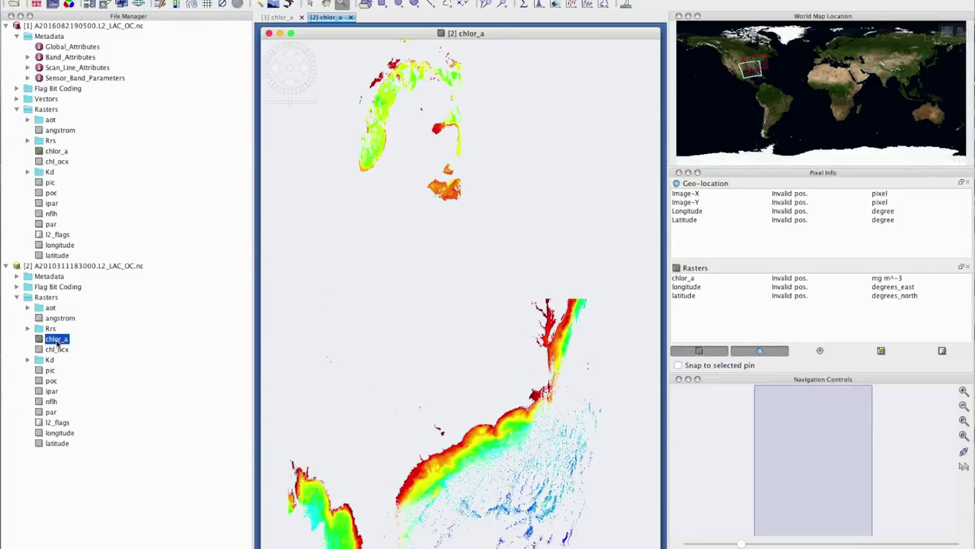
pyautogui.click(107, 546)
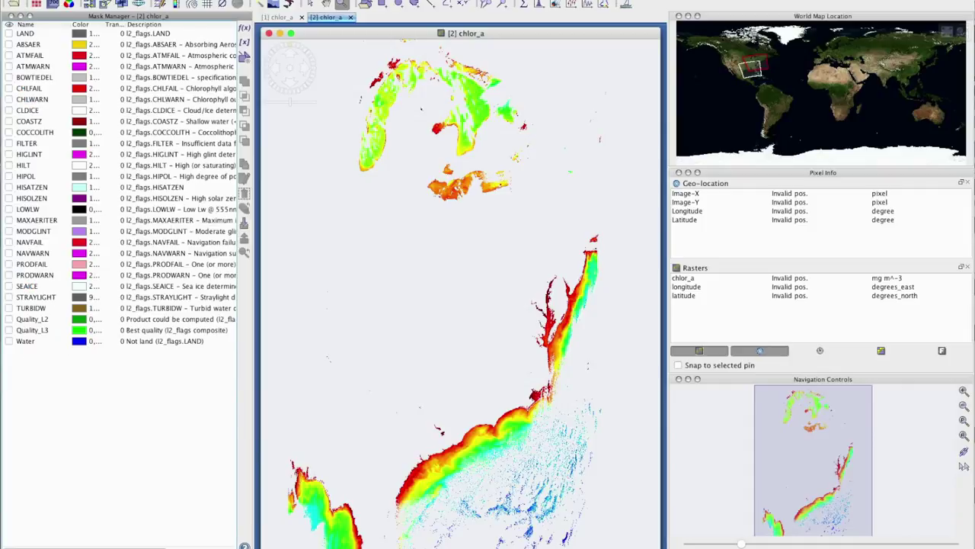
pyautogui.click(9, 33)
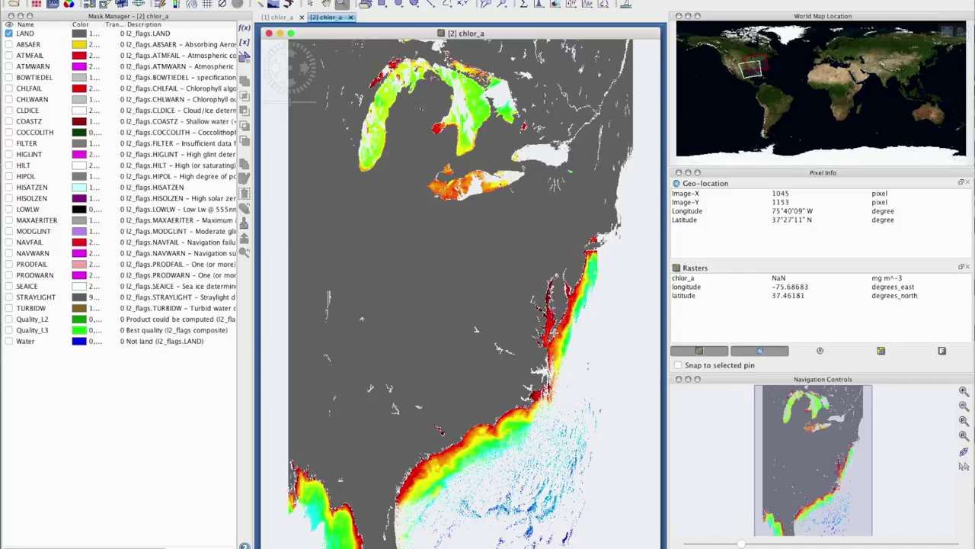
# Step: Import the SeaBASS file CV5_OM_pigments_g from the SeaBASS folder into the second product
pyautogui.click(627, 6)
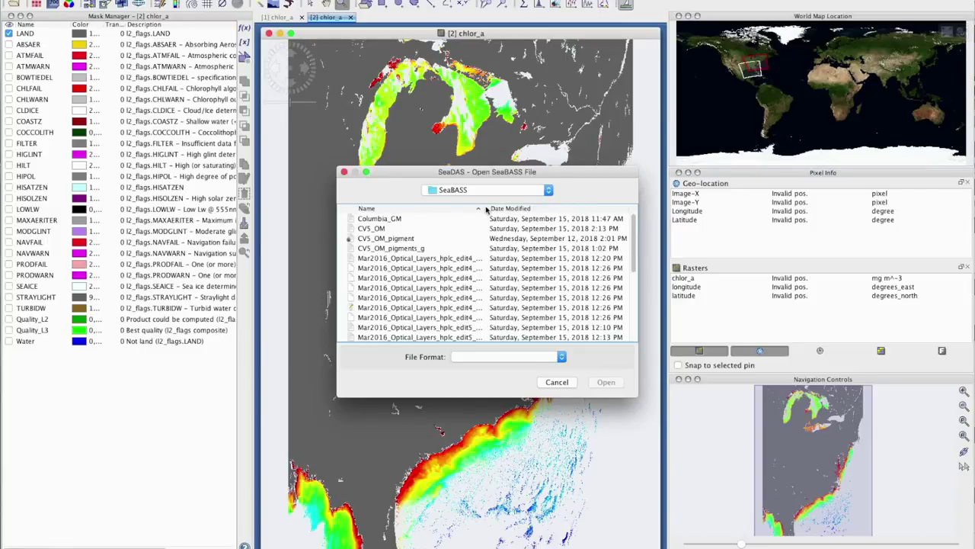
pyautogui.moveTo(486, 208); pyautogui.dragTo(515, 208)
pyautogui.click(388, 249)
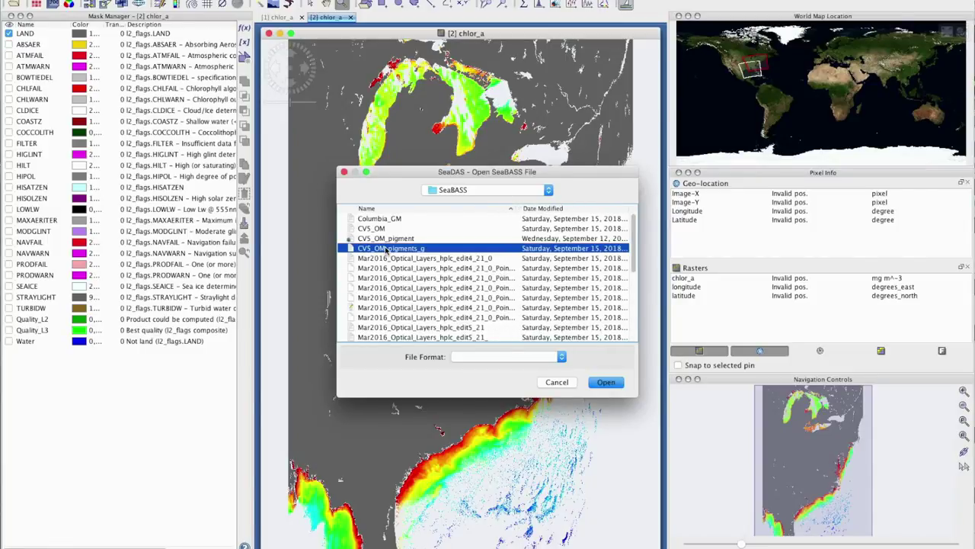
pyautogui.click(606, 383)
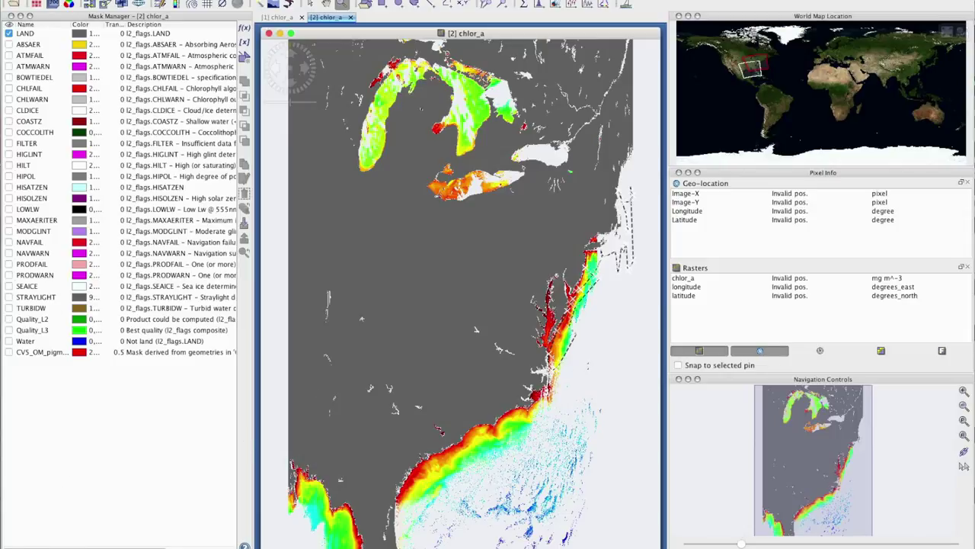
# Step: Open the layer properties of the CV5_OM_pigments_g.txt vector data and set its fill colour to white (255, 255, 255)
pyautogui.click(91, 543)
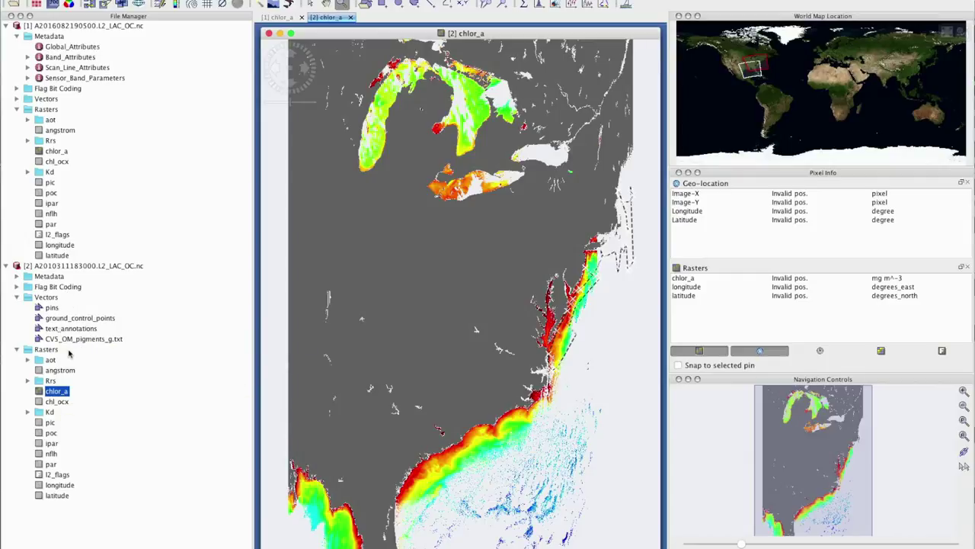
pyautogui.click(77, 340)
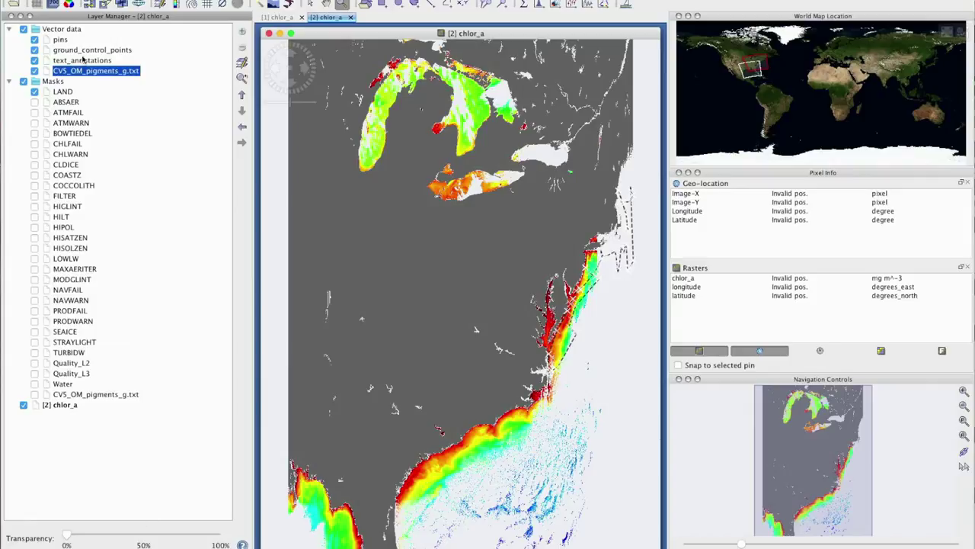
pyautogui.click(243, 63)
pyautogui.click(99, 48)
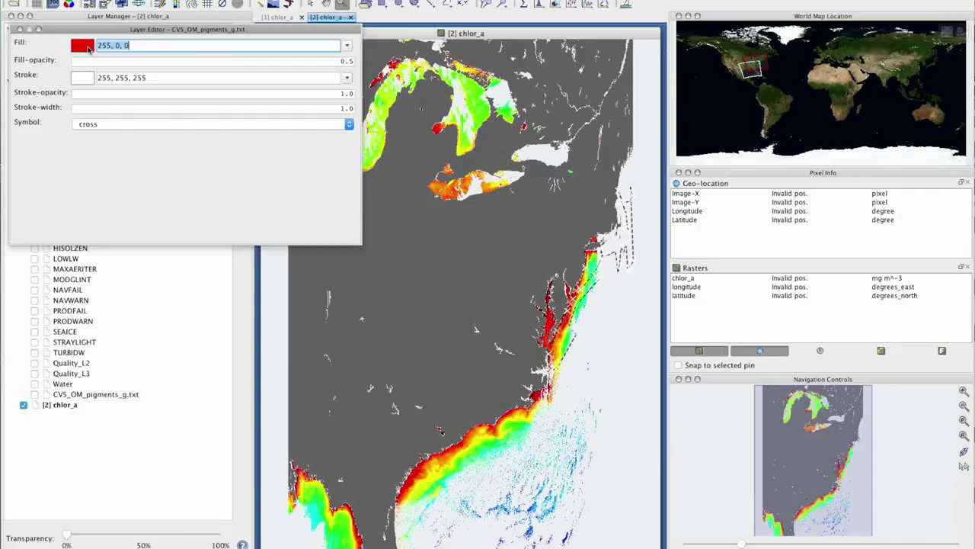
pyautogui.click(347, 46)
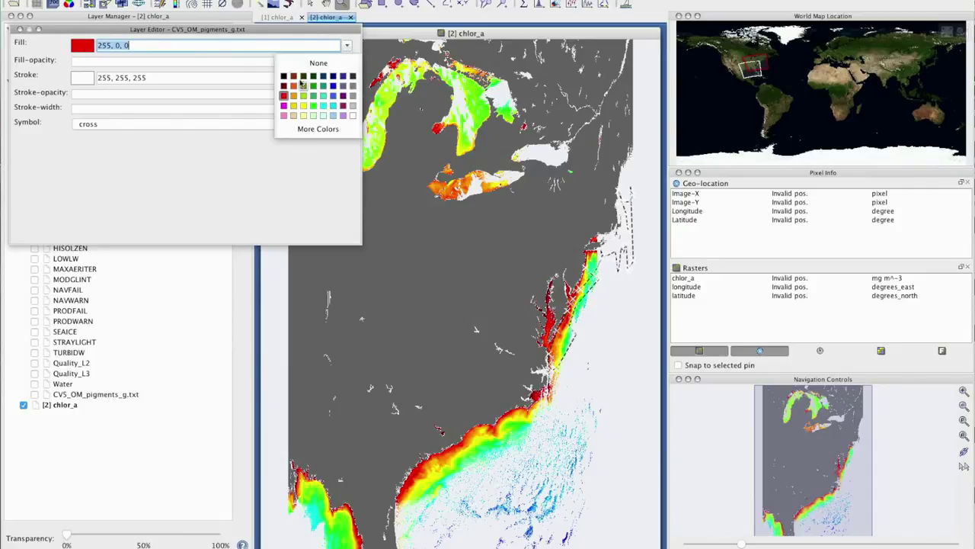
pyautogui.click(353, 115)
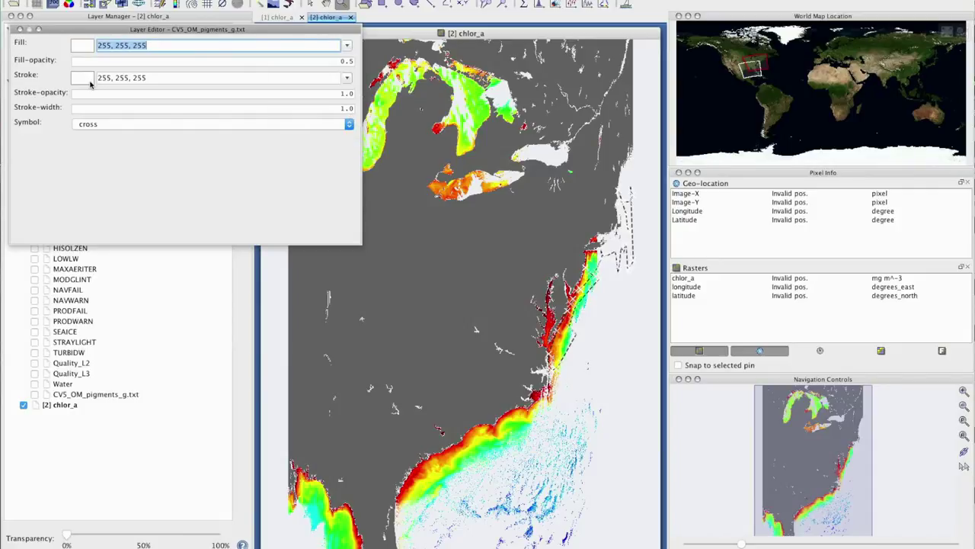
# Step: Give the CV5_OM_pigments_g.txt points a black (0, 0, 0) stroke and the circle symbol, and close the layer editor
pyautogui.click(93, 79)
pyautogui.click(347, 78)
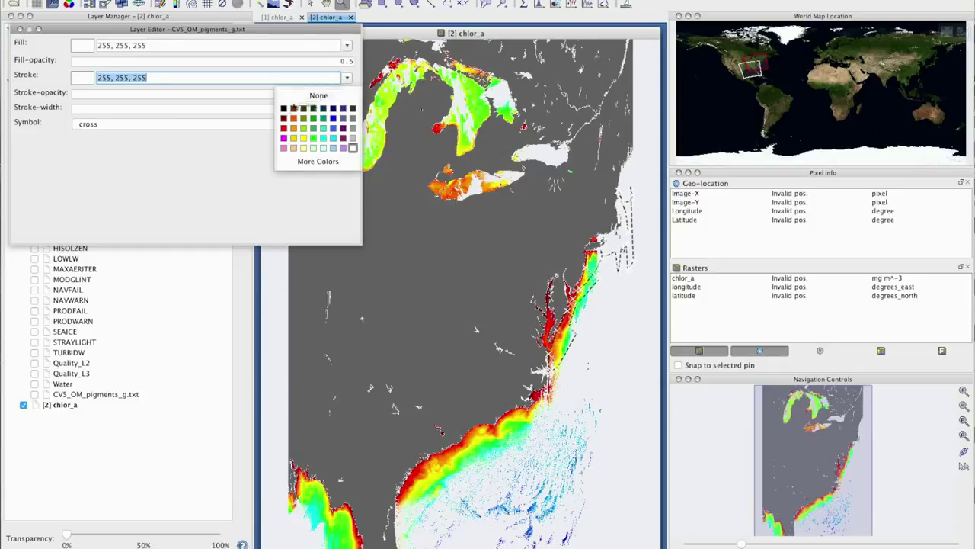
pyautogui.click(284, 108)
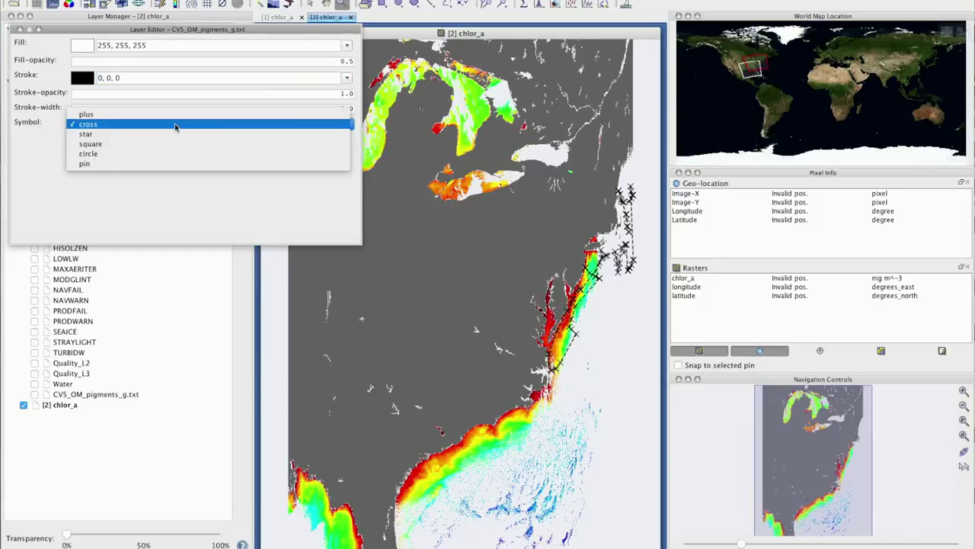
pyautogui.click(97, 154)
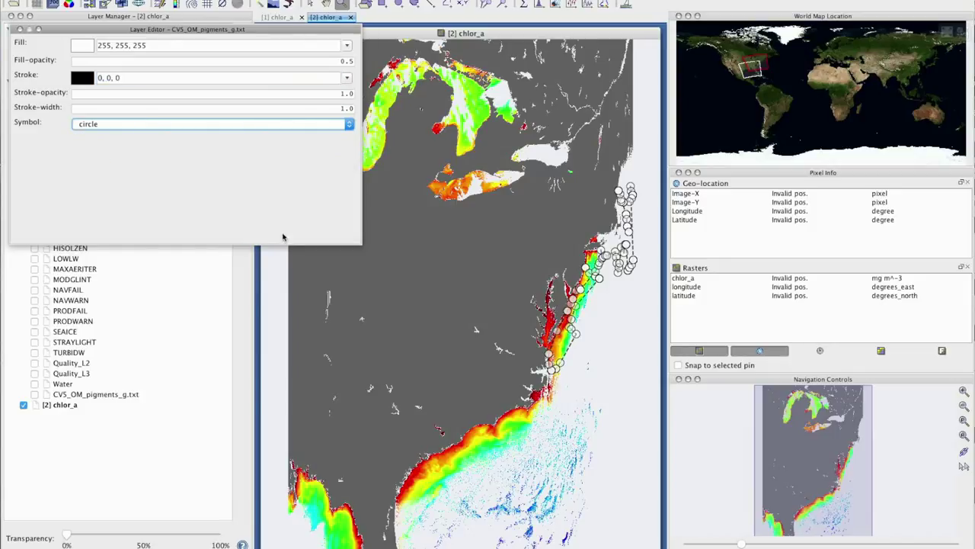
pyautogui.click(20, 29)
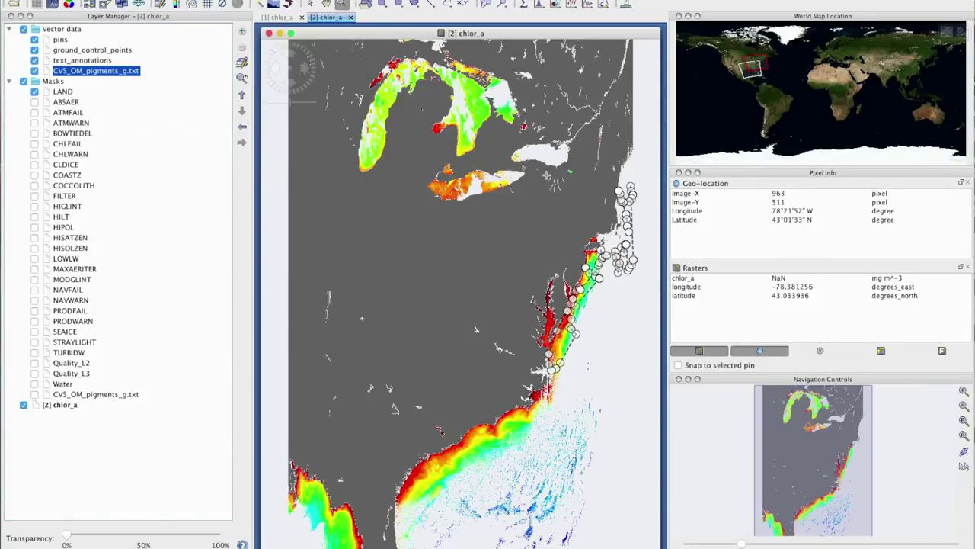
# Step: Examine the CV5_OM_pigments_g.txt data table, widening the date and time columns and checking the Tot_Chl_a column, and close the table
pyautogui.scroll(3, 647, 458)
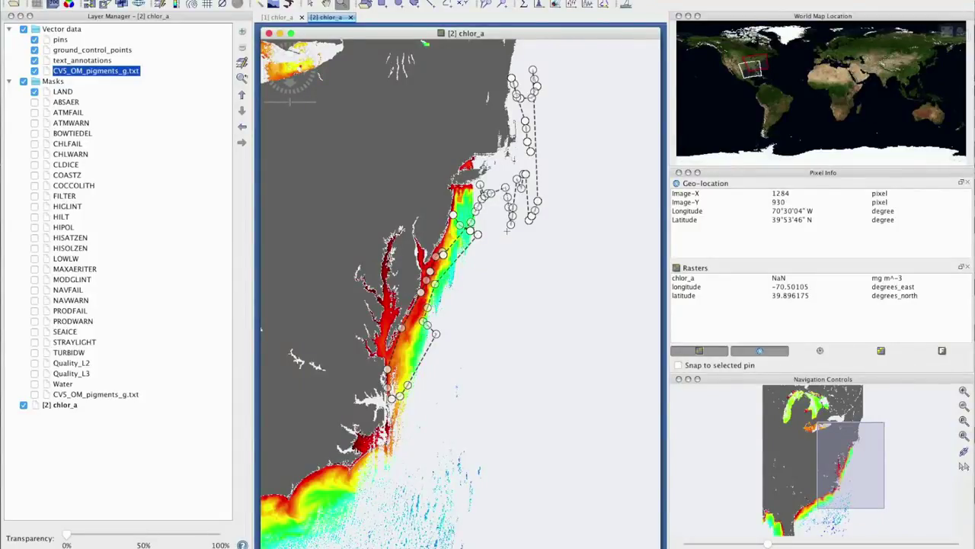
pyautogui.click(73, 507)
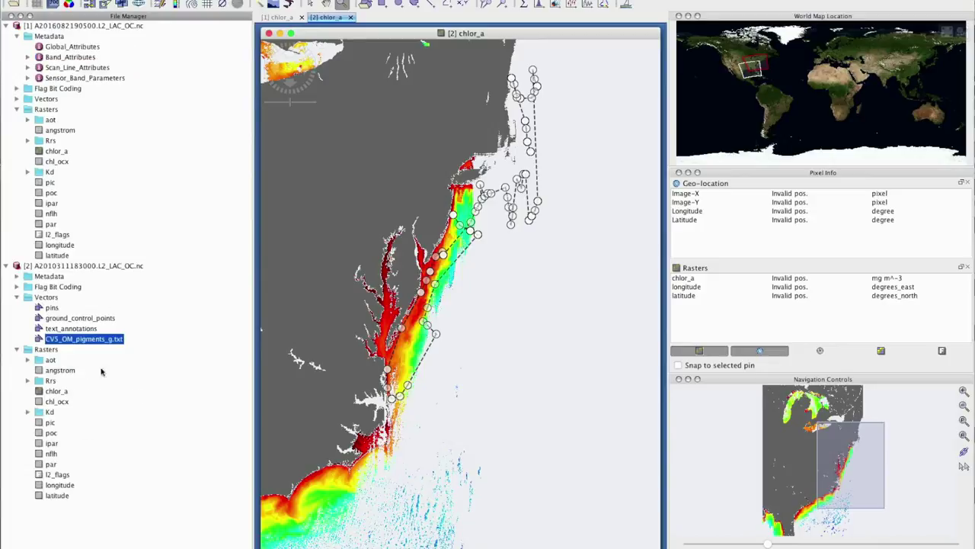
pyautogui.doubleClick(112, 345)
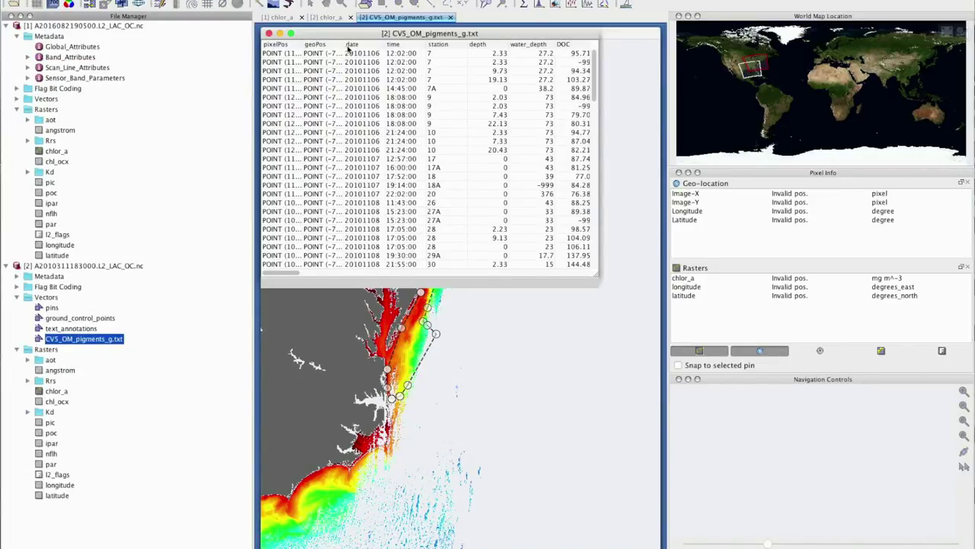
pyautogui.click(385, 44)
pyautogui.moveTo(385, 44); pyautogui.dragTo(407, 45)
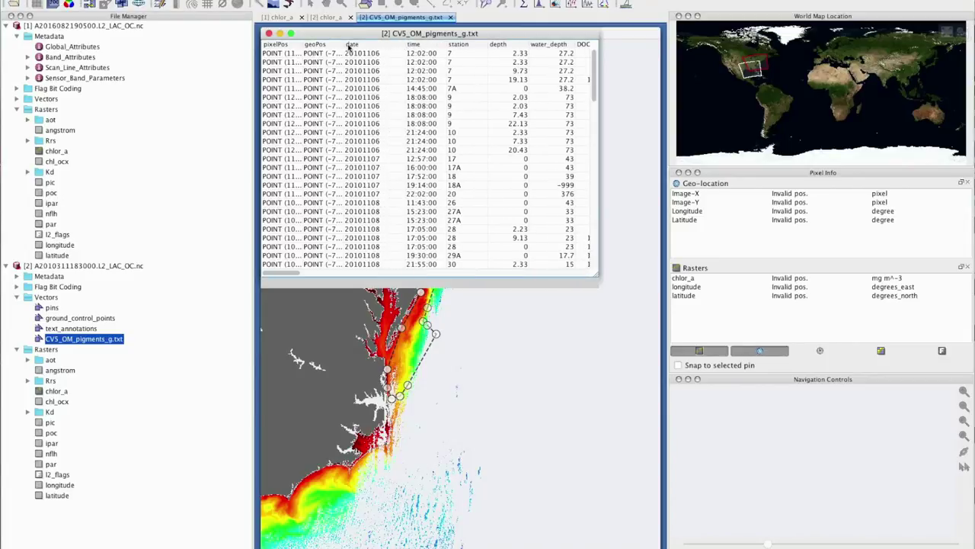
pyautogui.moveTo(347, 44); pyautogui.dragTo(365, 44)
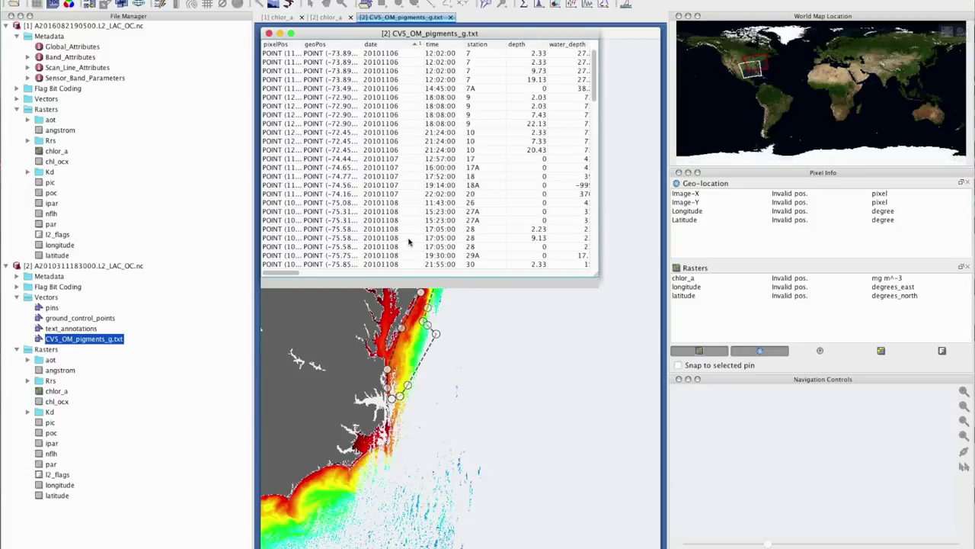
pyautogui.moveTo(596, 80); pyautogui.dragTo(602, 57)
pyautogui.moveTo(293, 273); pyautogui.dragTo(365, 276)
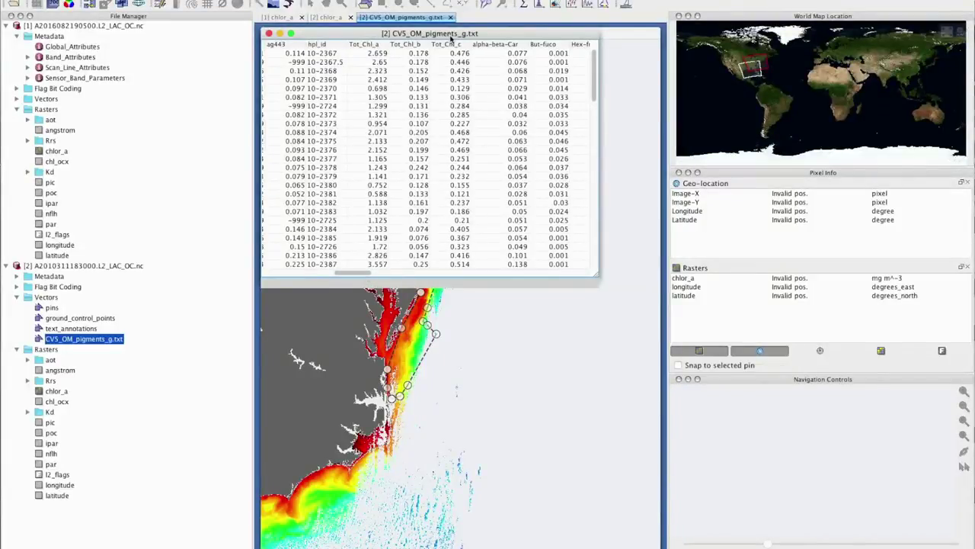
pyautogui.moveTo(354, 275); pyautogui.dragTo(272, 282)
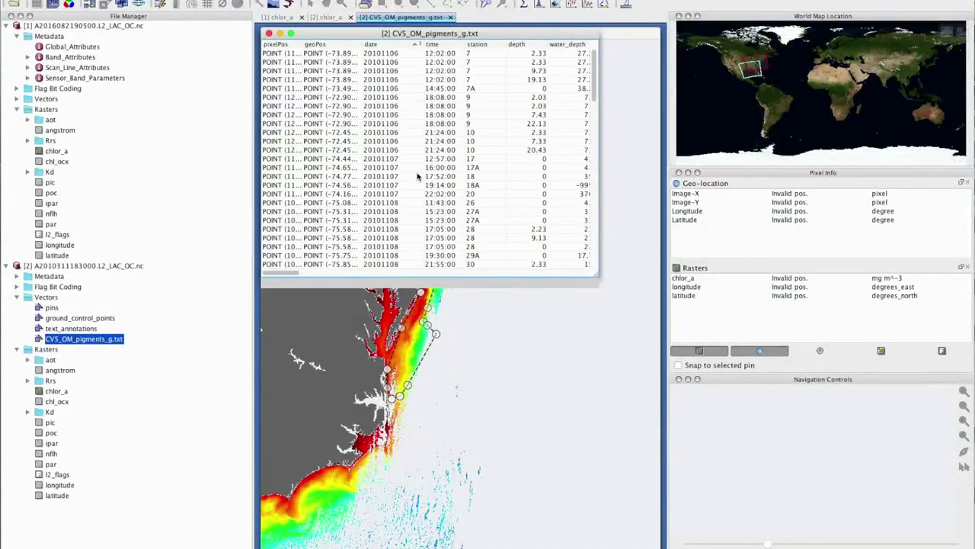
pyautogui.click(268, 34)
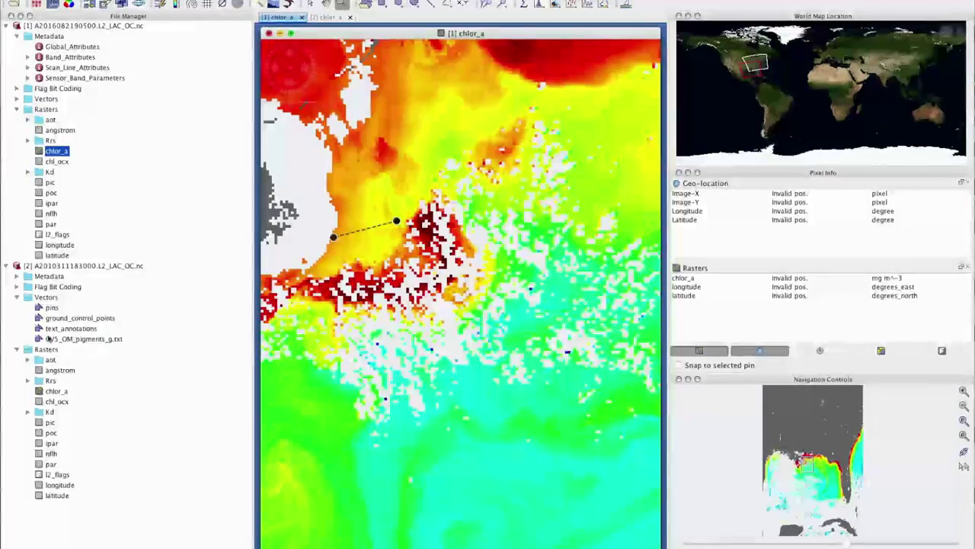
pyautogui.click(18, 276)
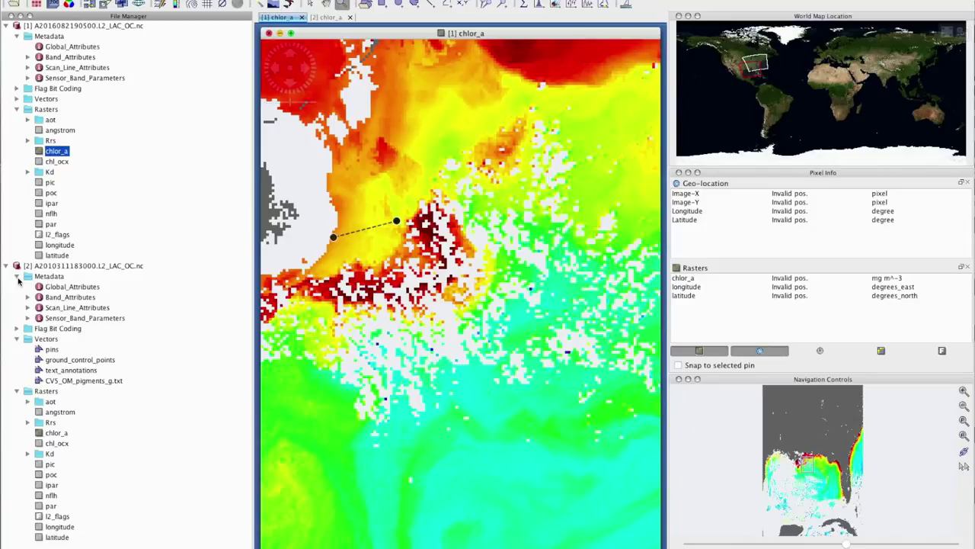
pyautogui.click(334, 18)
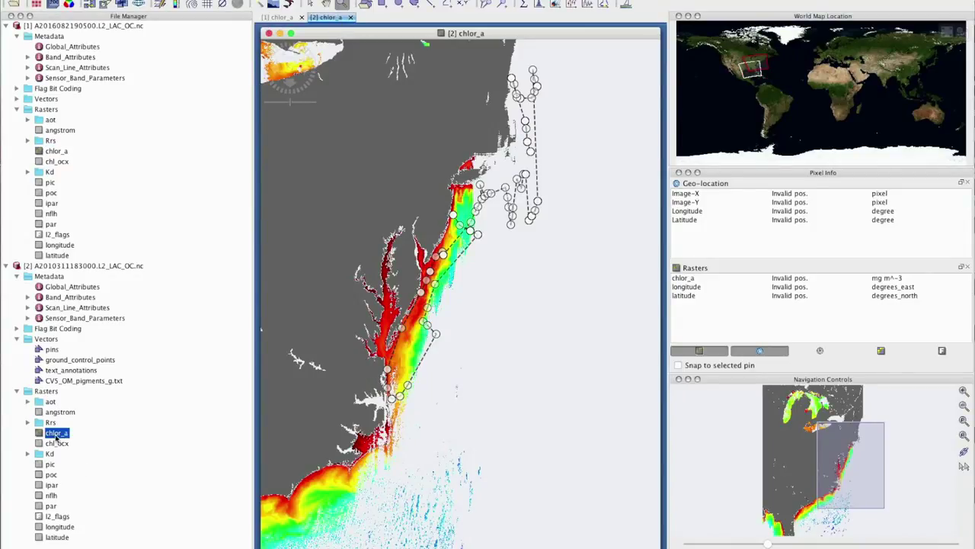
pyautogui.click(90, 266)
pyautogui.click(6, 26)
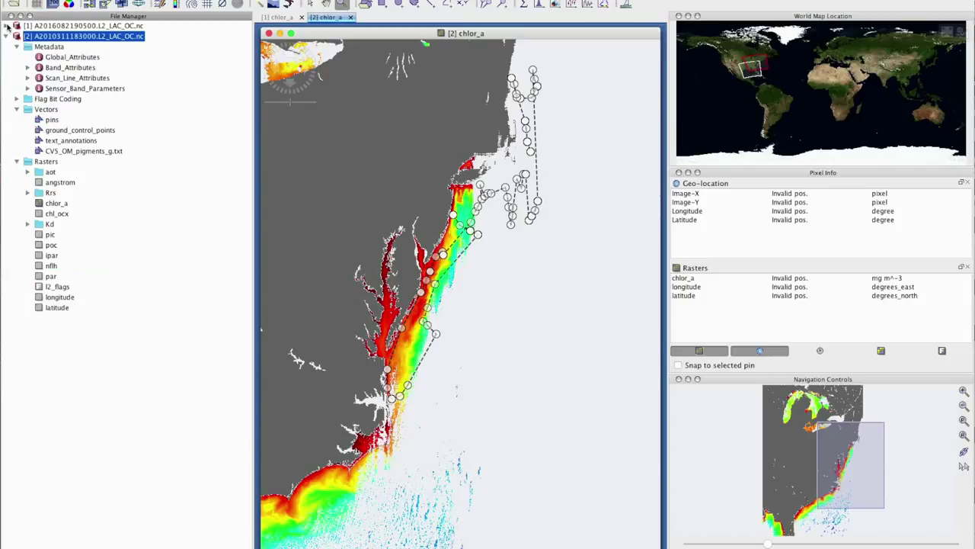
# Step: Check the time_coverage_start and time_coverage_end entries in the second product's Global_Attributes and close the table
pyautogui.doubleClick(66, 58)
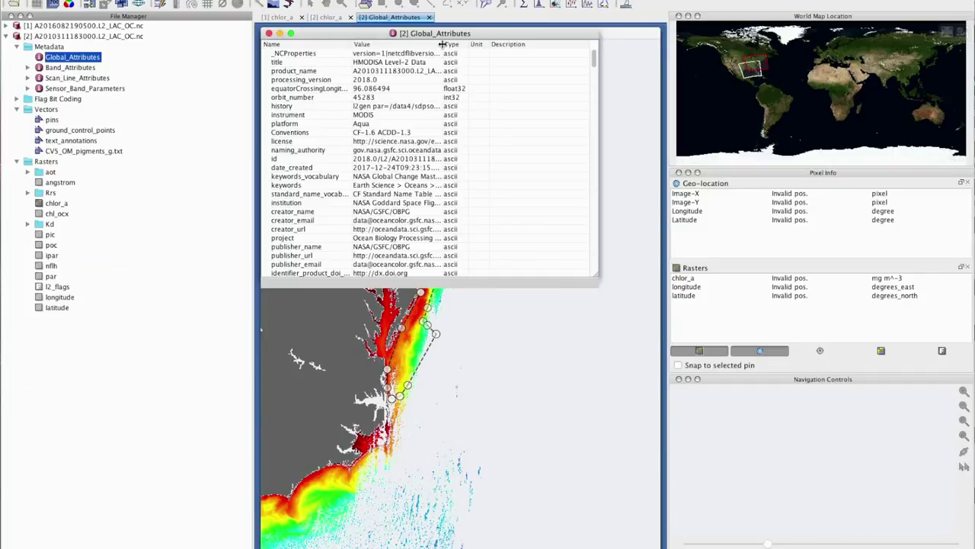
pyautogui.moveTo(443, 44); pyautogui.dragTo(521, 44)
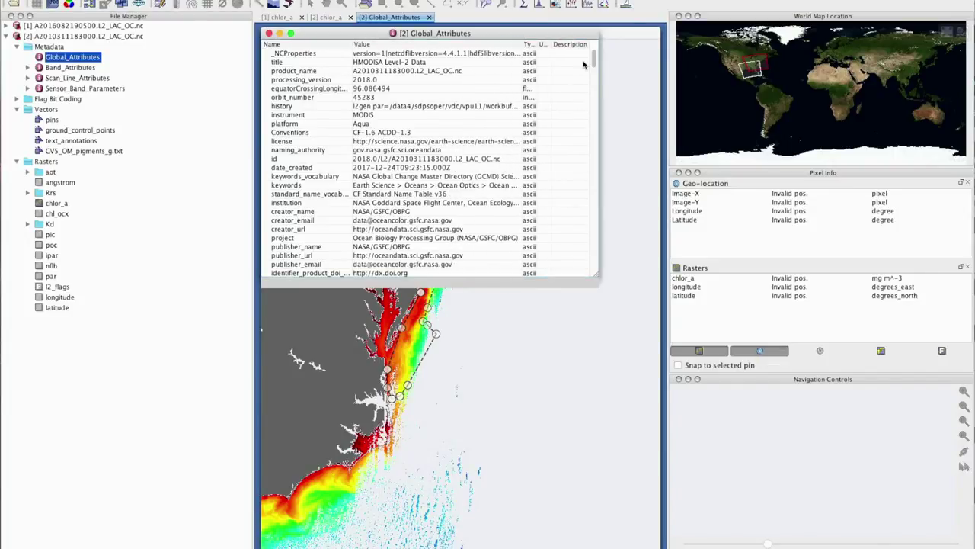
pyautogui.moveTo(596, 58); pyautogui.dragTo(596, 69)
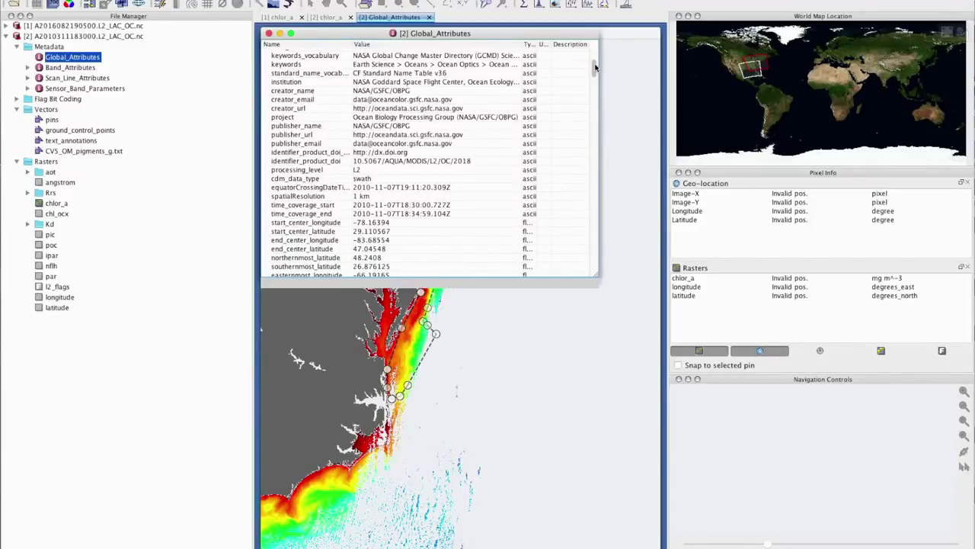
pyautogui.moveTo(595, 68); pyautogui.dragTo(599, 74)
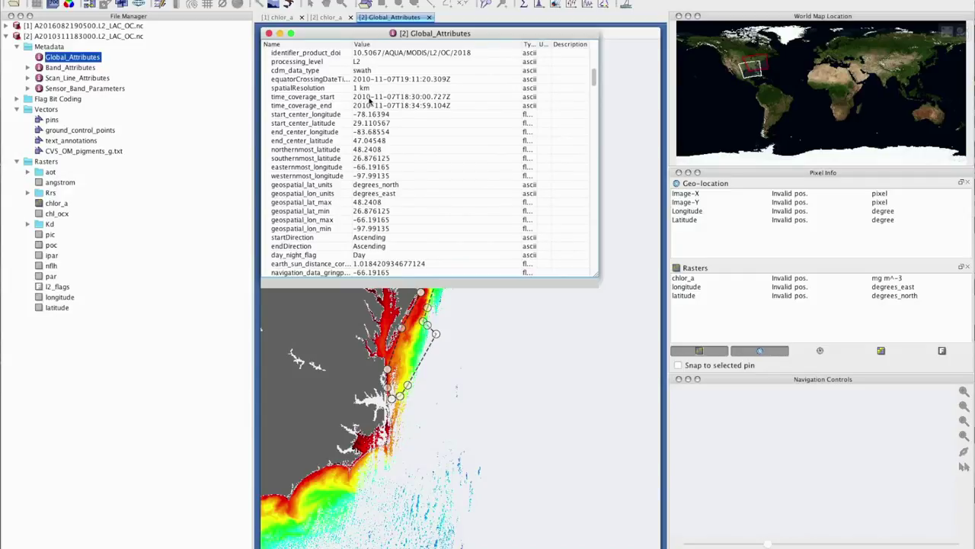
pyautogui.click(372, 105)
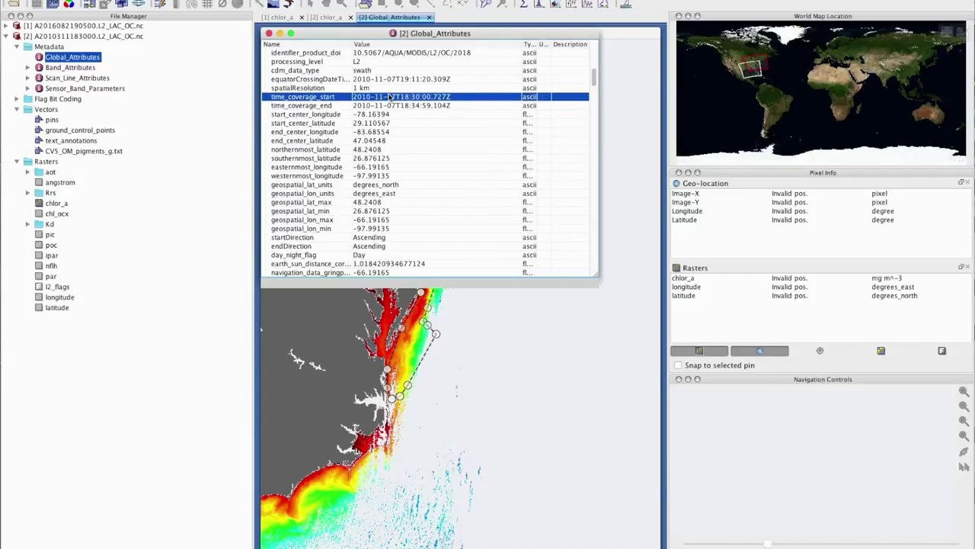
pyautogui.click(394, 97)
pyautogui.click(268, 34)
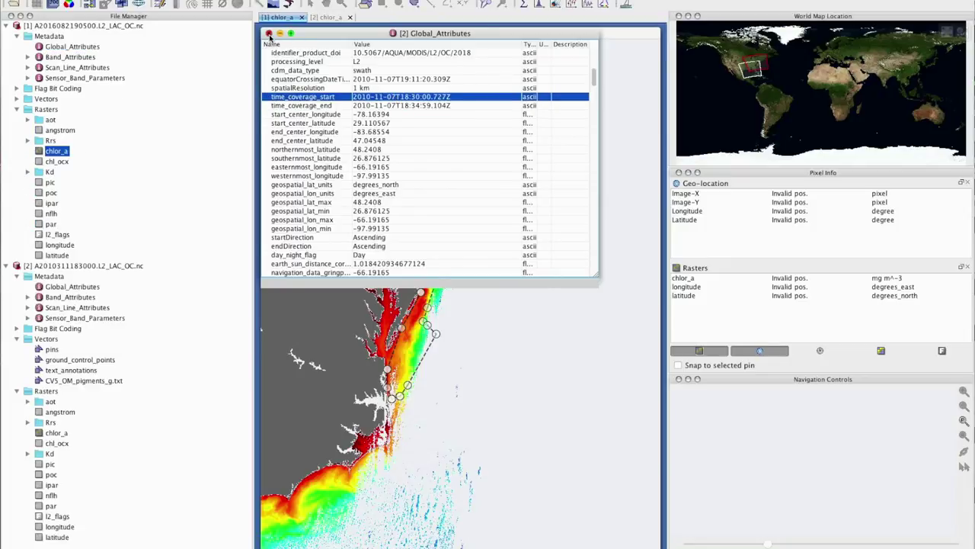
pyautogui.click(8, 25)
pyautogui.click(7, 25)
pyautogui.click(326, 17)
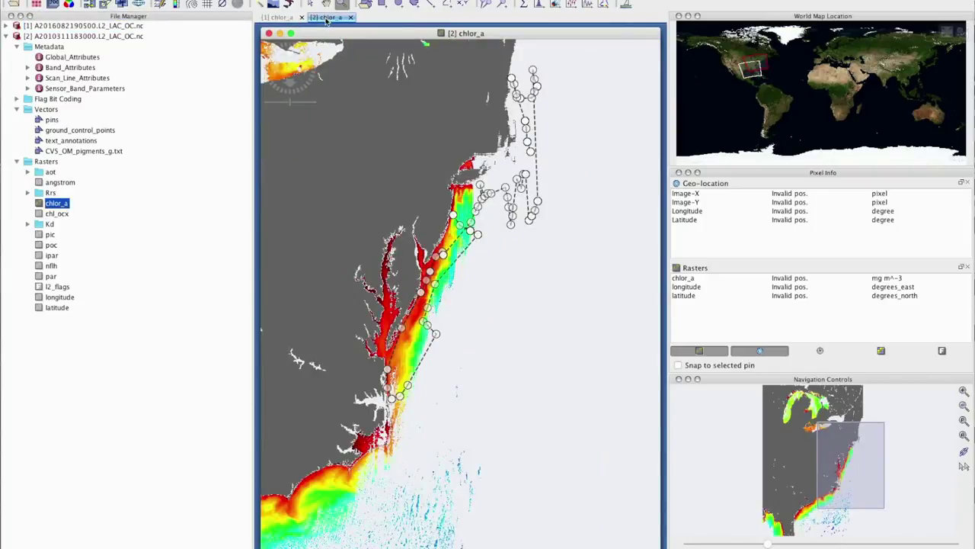
# Step: Close the first product's chlor_a view and open the CV5_OM_pigments_g.txt data table of the second product
pyautogui.click(279, 17)
pyautogui.click(302, 17)
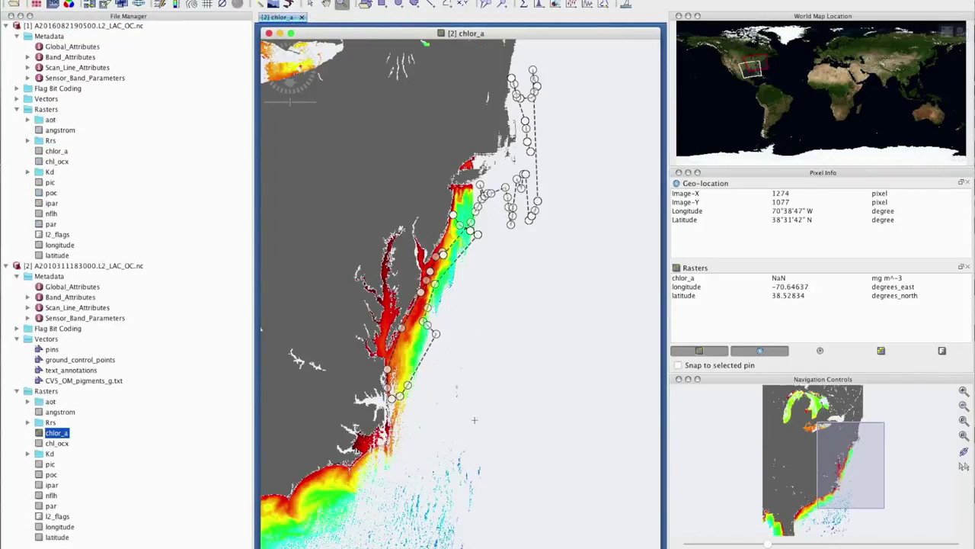
pyautogui.click(80, 381)
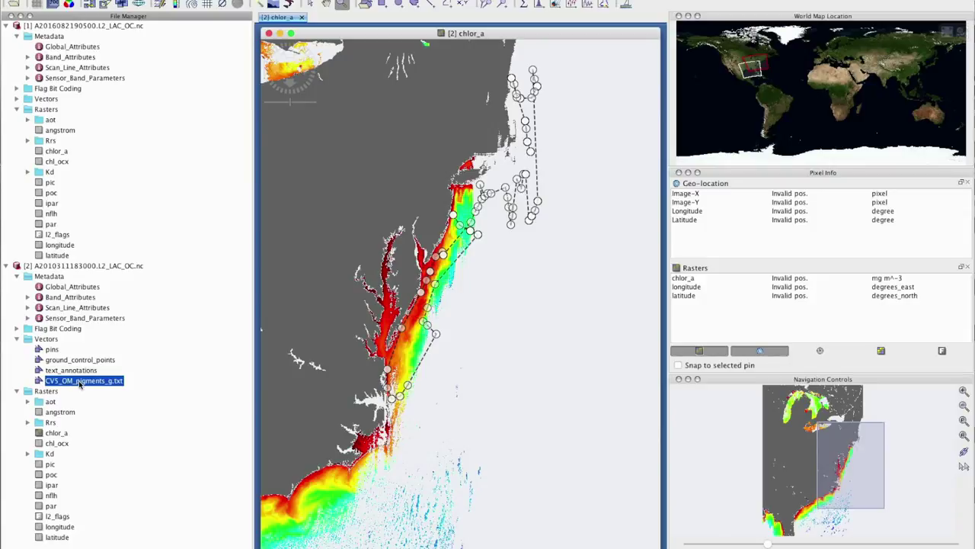
pyautogui.doubleClick(80, 381)
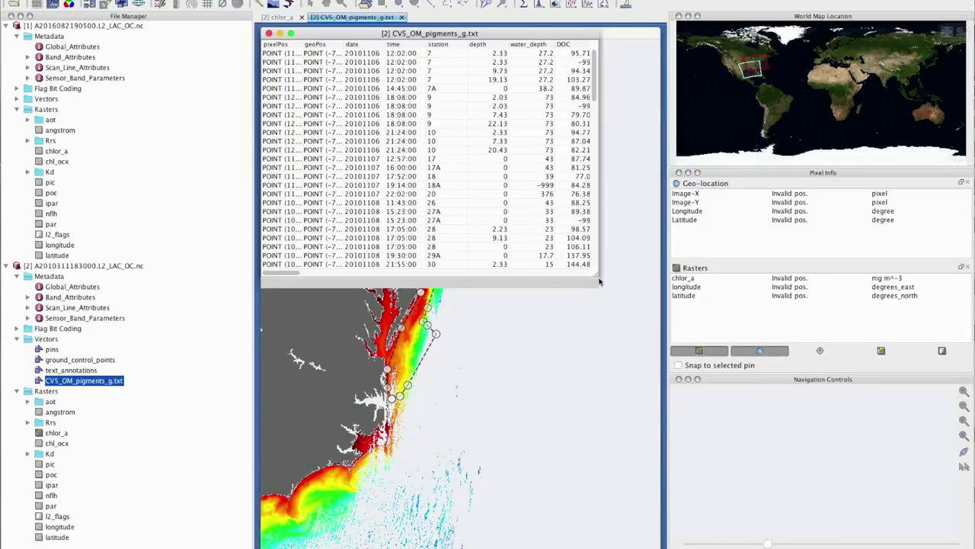
# Step: Enlarge the pigments table, widen its date column, highlight the 20101107 rows for stations 17 to 20, and close the table
pyautogui.moveTo(599, 279); pyautogui.dragTo(666, 292)
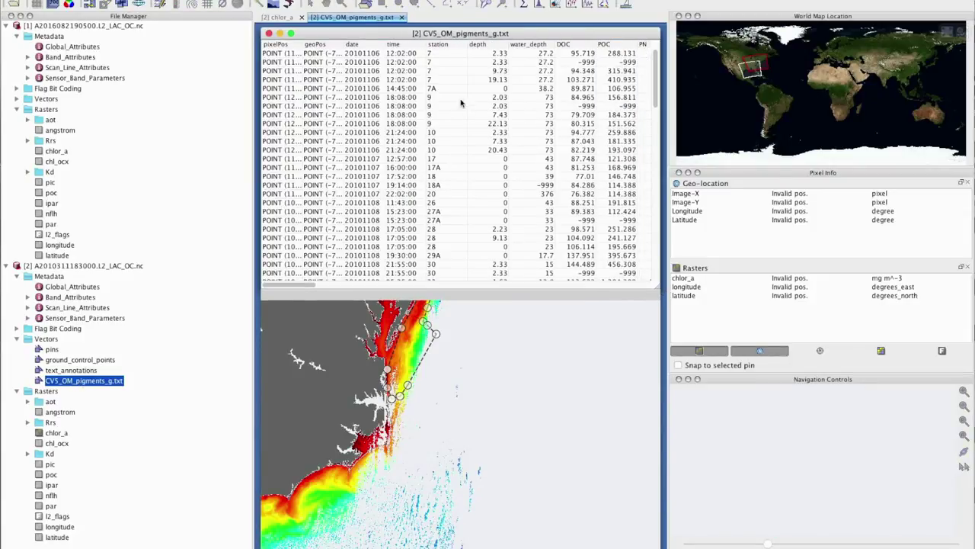
pyautogui.moveTo(382, 45); pyautogui.dragTo(416, 46)
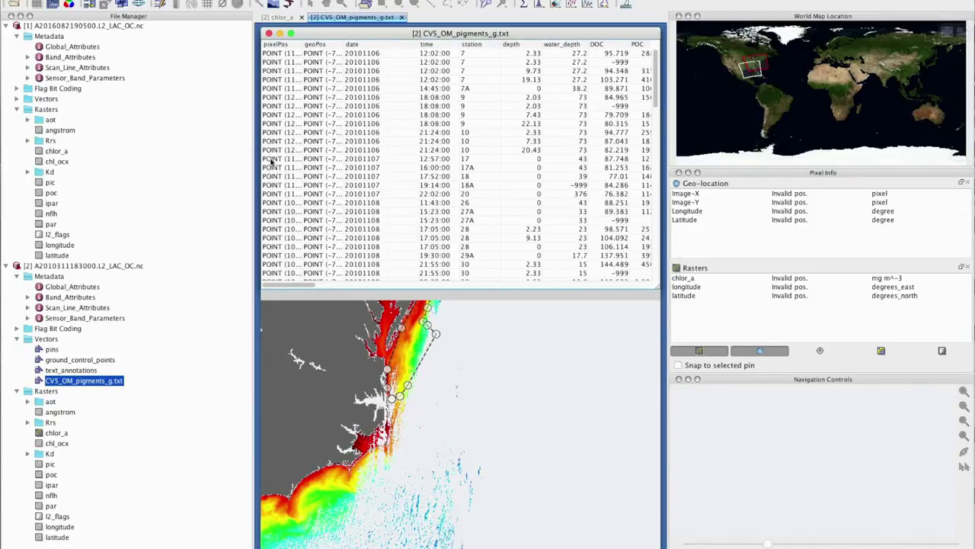
pyautogui.moveTo(271, 160); pyautogui.dragTo(279, 195)
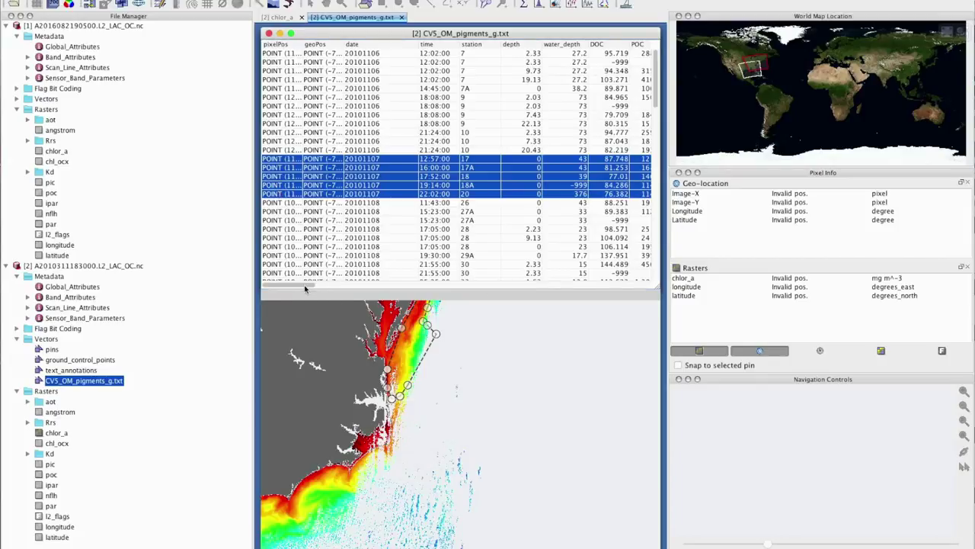
pyautogui.moveTo(305, 288)
pyautogui.mouseDown()
pyautogui.moveTo(373, 294)
pyautogui.moveTo(302, 298)
pyautogui.mouseUp()
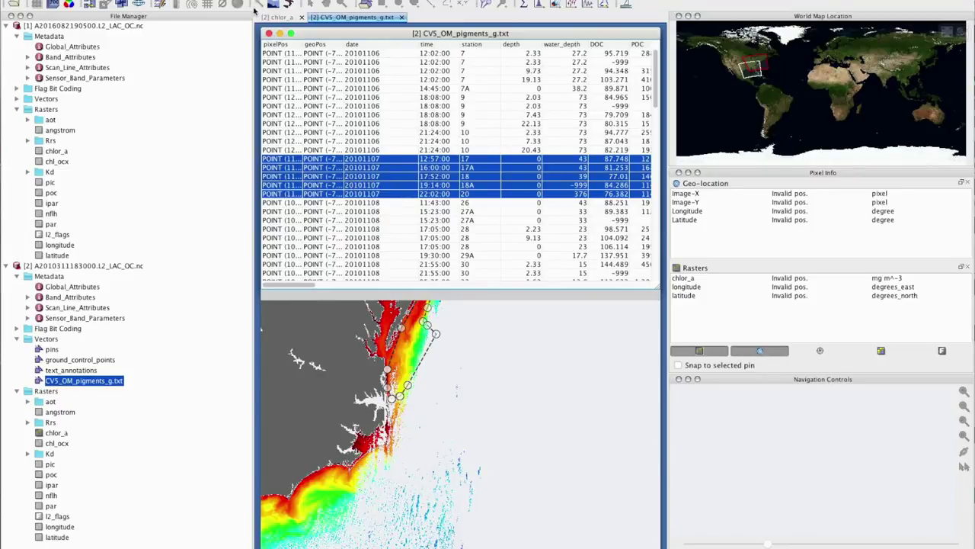
pyautogui.click(269, 33)
pyautogui.doubleClick(118, 381)
pyautogui.rightClick(118, 381)
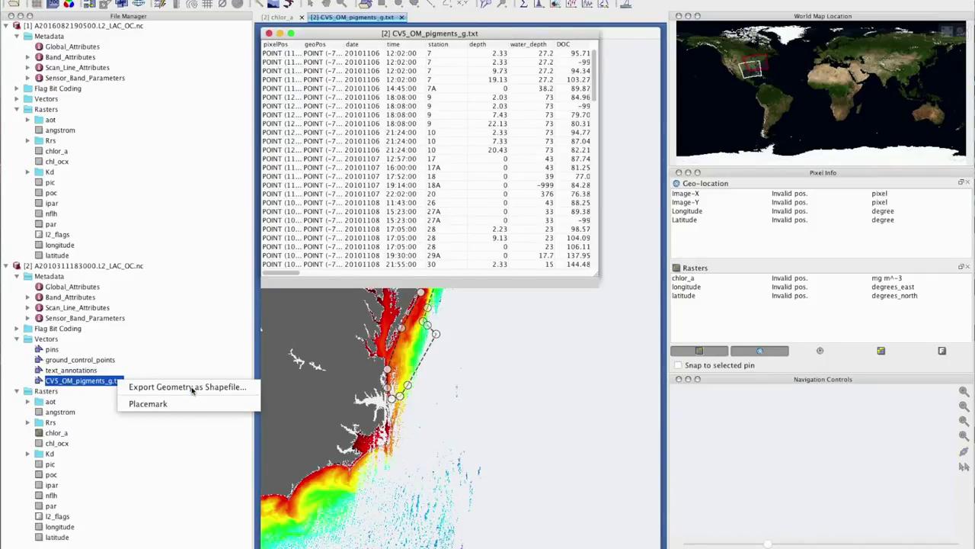
pyautogui.click(438, 38)
pyautogui.click(268, 33)
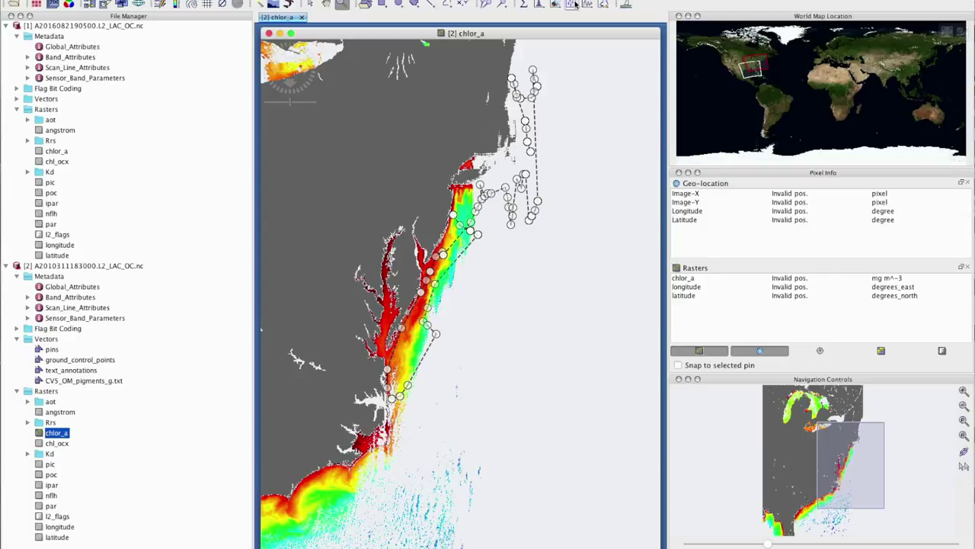
# Step: Reopen the CV5_OM_pigments_g.txt table, highlight the 20101107 rows for stations 17 to 18A to check their times, and close it
pyautogui.doubleClick(93, 381)
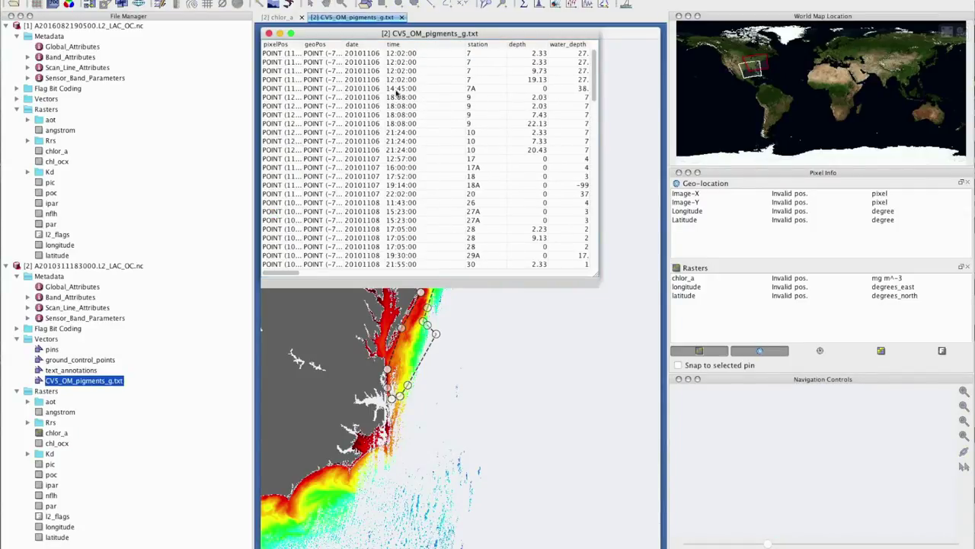
pyautogui.moveTo(266, 160); pyautogui.dragTo(279, 187)
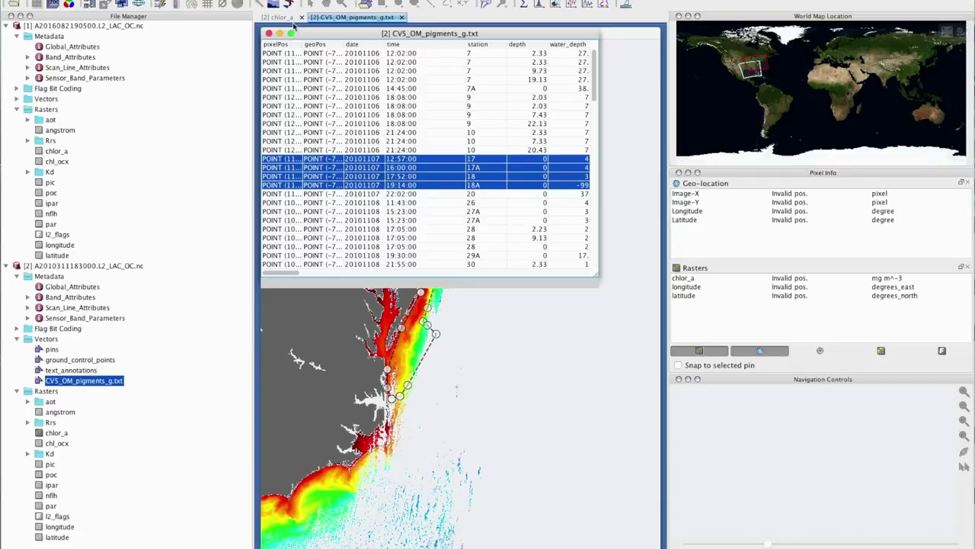
pyautogui.click(268, 33)
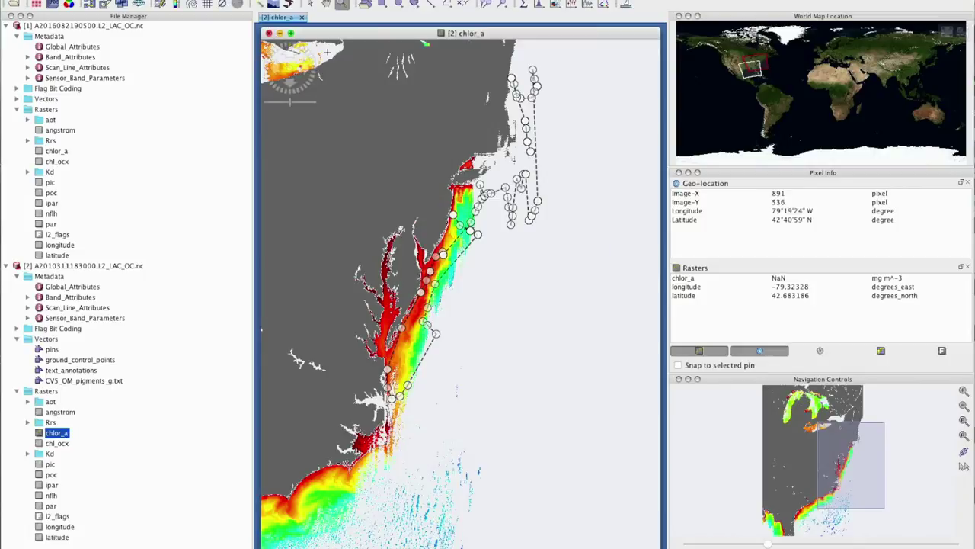
# Step: Check the time_coverage_start and time_coverage_end values in the Global_Attributes of A2010311183000.L2_LAC_OC.nc with the Value column widened, and close the table
pyautogui.click(90, 287)
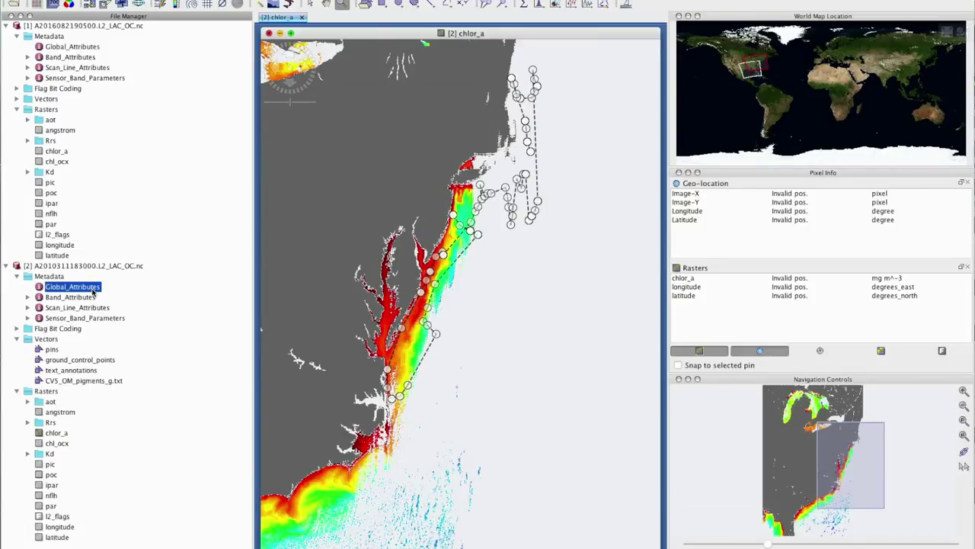
pyautogui.doubleClick(50, 289)
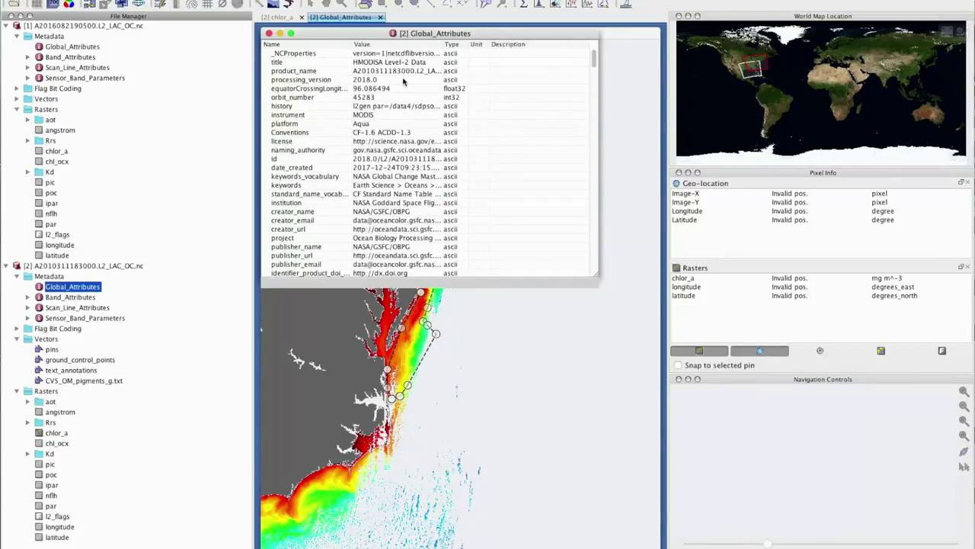
pyautogui.moveTo(441, 43); pyautogui.dragTo(525, 43)
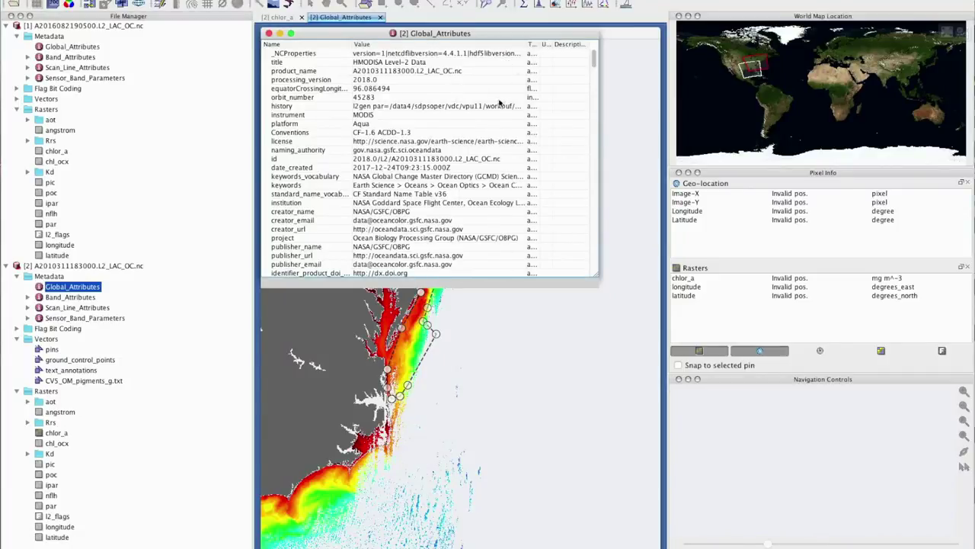
pyautogui.moveTo(597, 62); pyautogui.dragTo(595, 81)
pyautogui.click(447, 105)
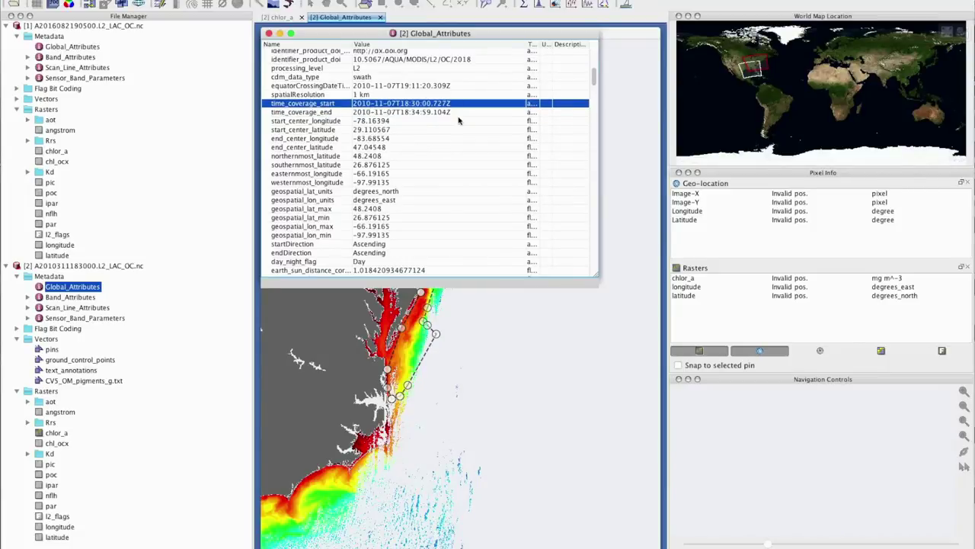
pyautogui.click(459, 121)
pyautogui.click(458, 112)
pyautogui.click(451, 103)
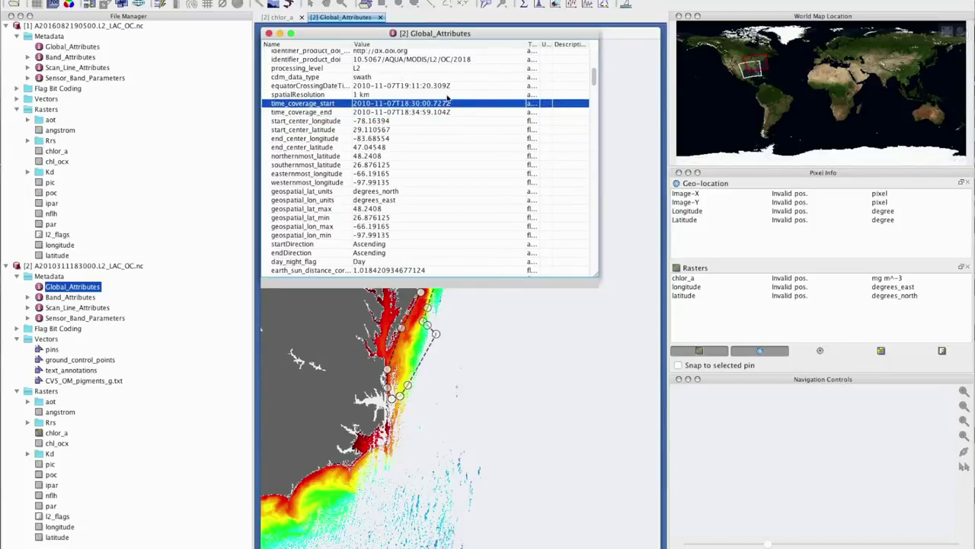
pyautogui.click(268, 34)
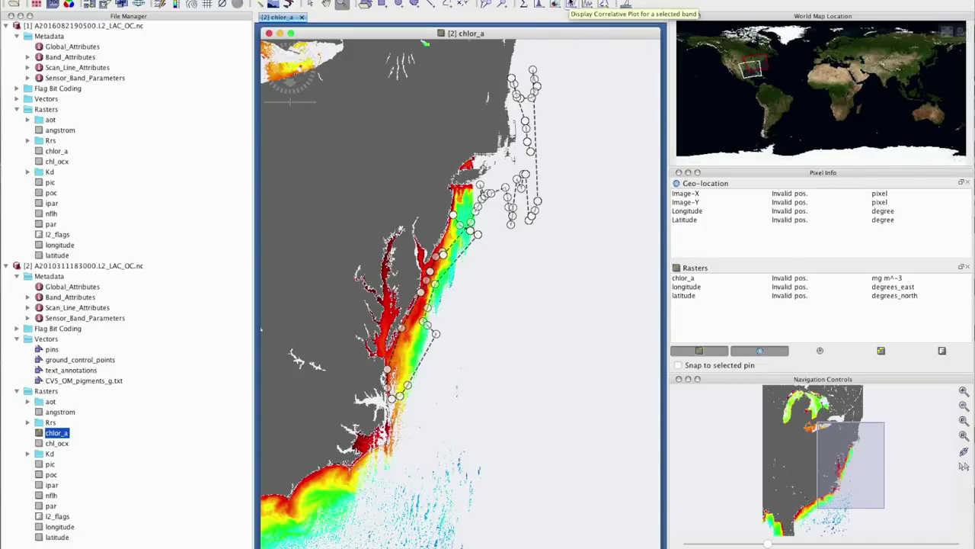
# Step: Open the Correlative Plot for the second product's chlor_a band and switch it from table to chart view
pyautogui.click(570, 3)
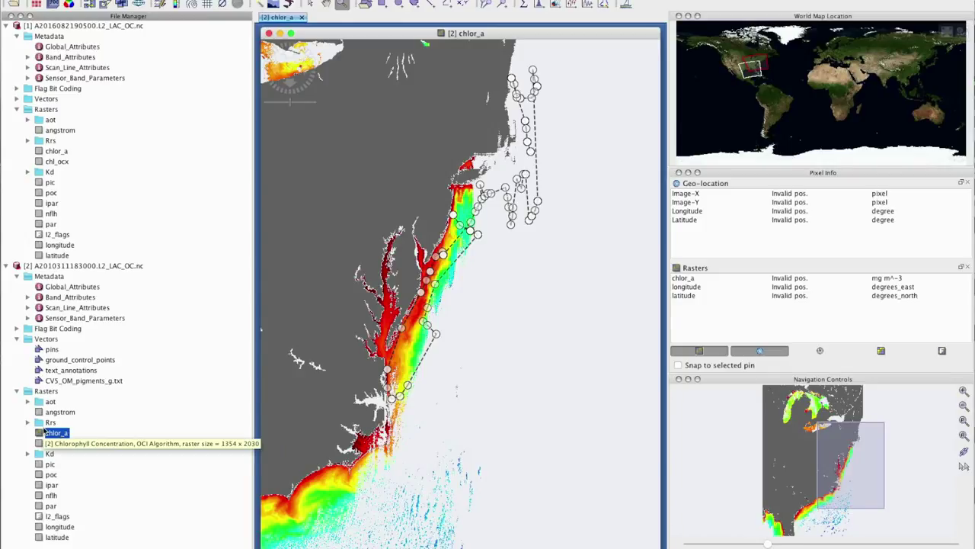
pyautogui.click(577, 4)
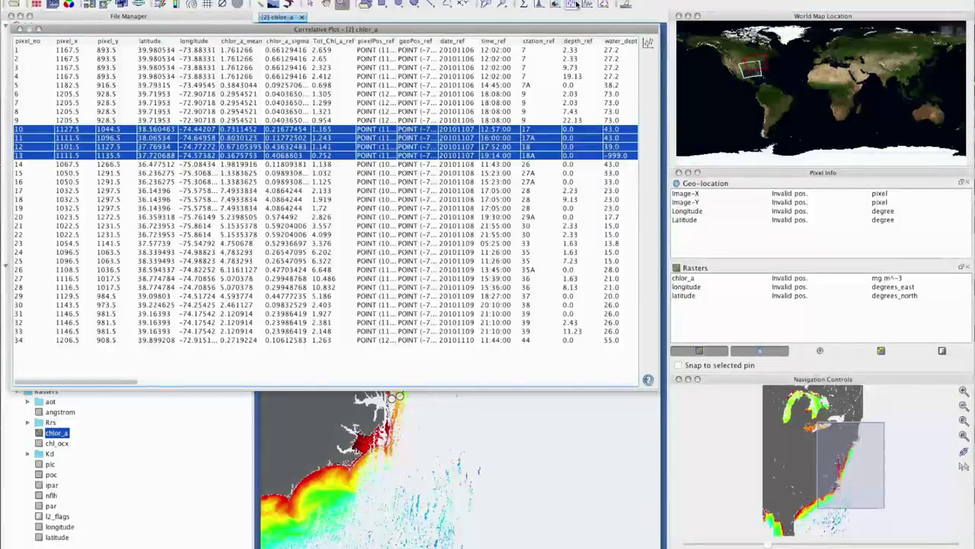
pyautogui.click(648, 44)
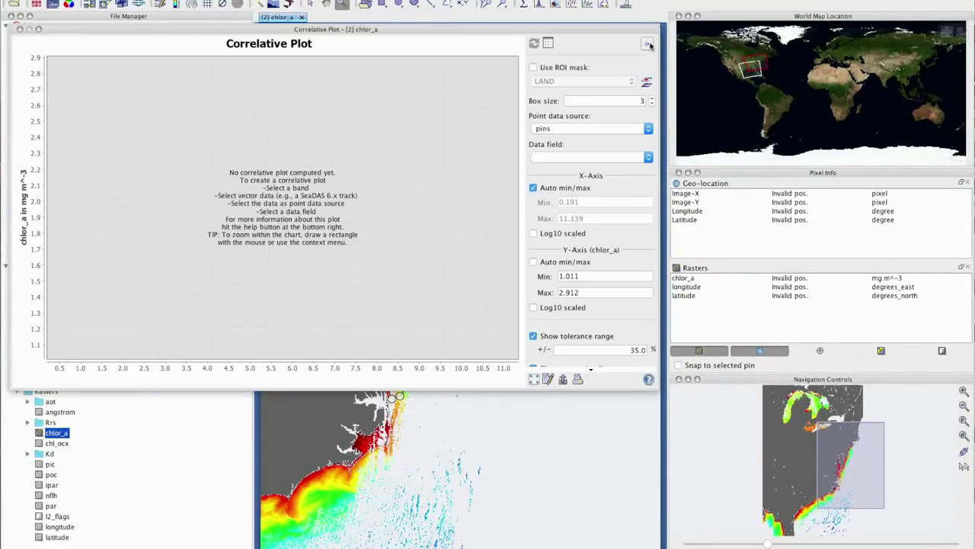
# Step: Plot chlor_a against in-situ data using CV5_OM_pigments_g.txt as point data source and Tot_Chl_a as data field
pyautogui.click(648, 129)
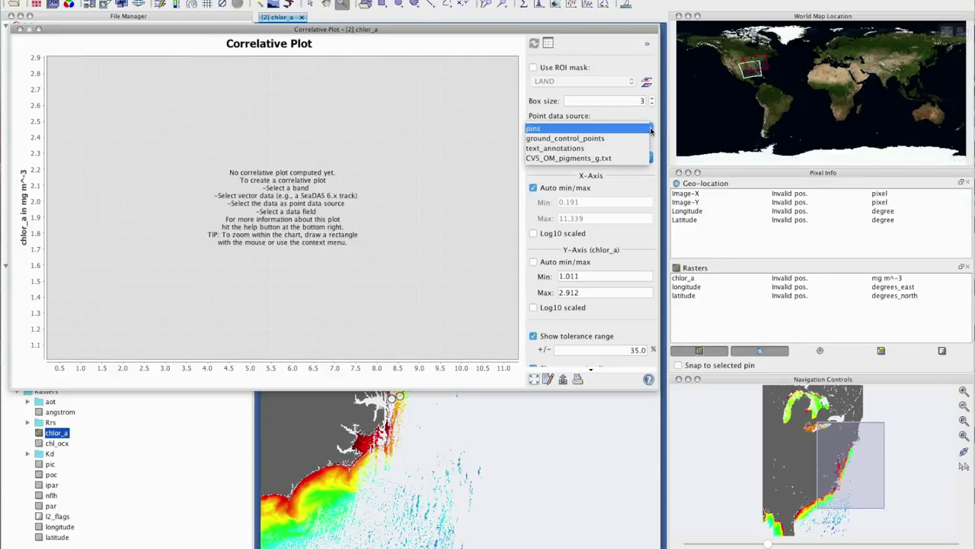
pyautogui.click(615, 159)
pyautogui.click(648, 157)
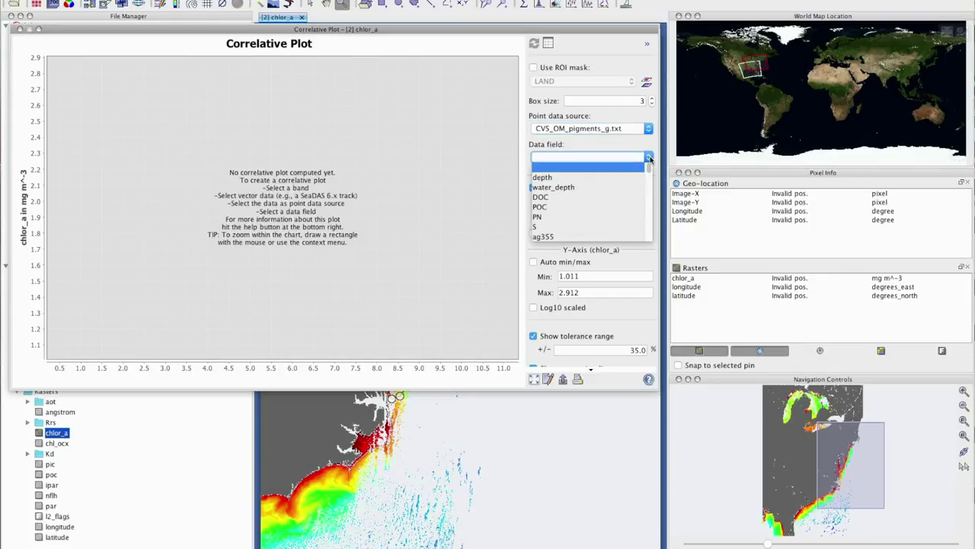
pyautogui.scroll(-3, 616, 207)
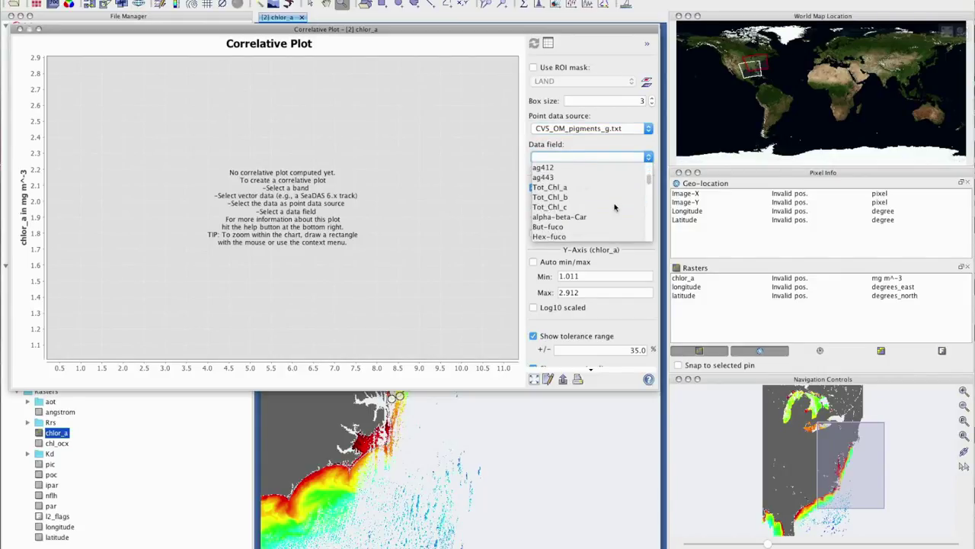
pyautogui.click(585, 190)
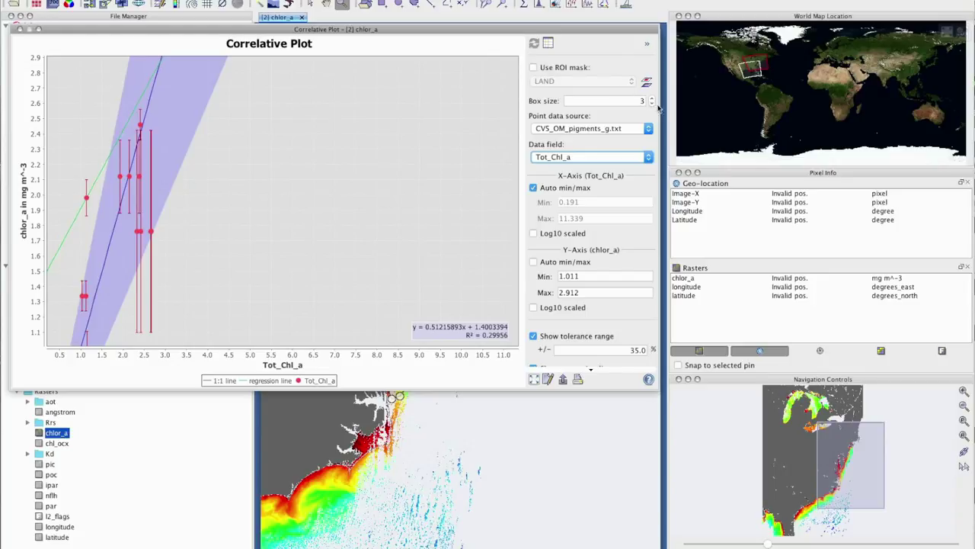
# Step: View the correlative plot's data as a table, highlight the 20101107 matchups in rows 10 to 13, recheck the chart and table, and close the window
pyautogui.click(548, 45)
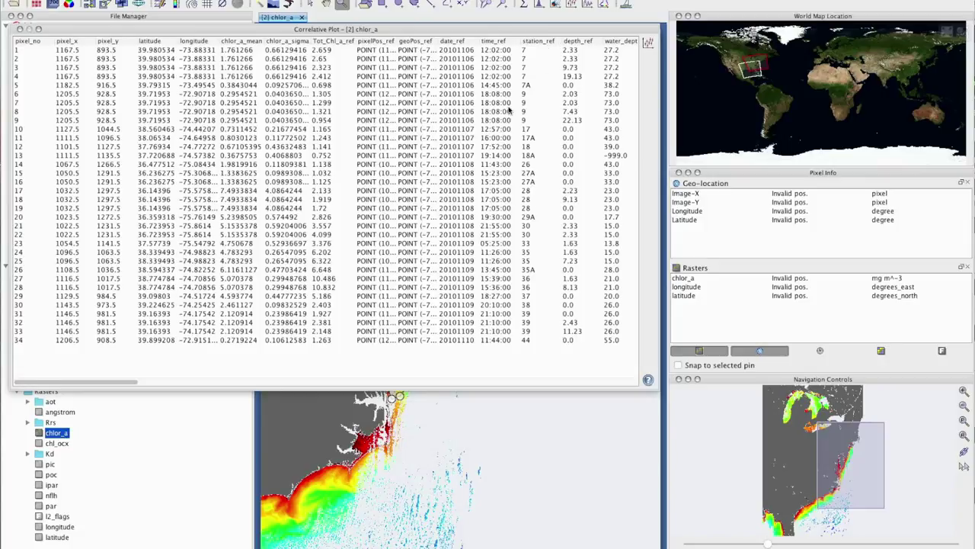
pyautogui.moveTo(468, 129); pyautogui.dragTo(472, 159)
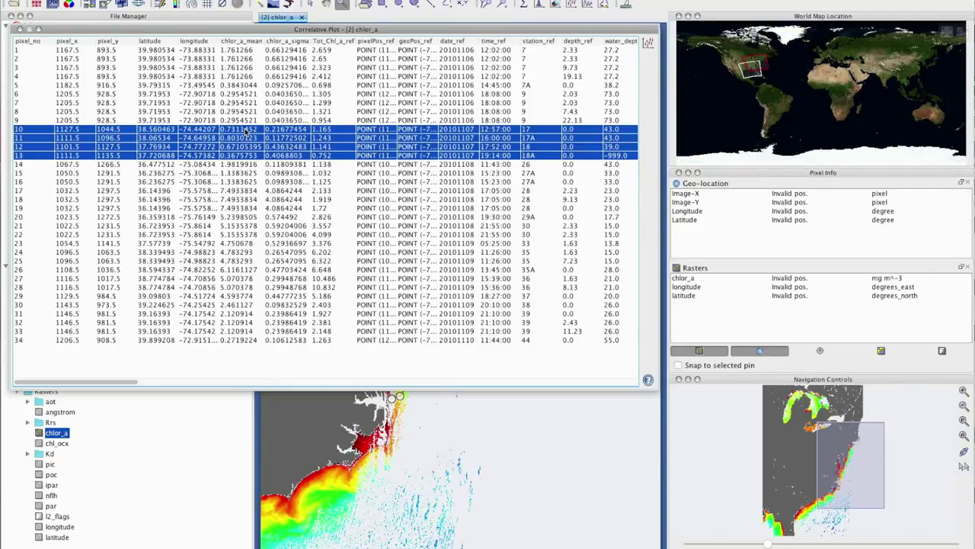
pyautogui.click(647, 45)
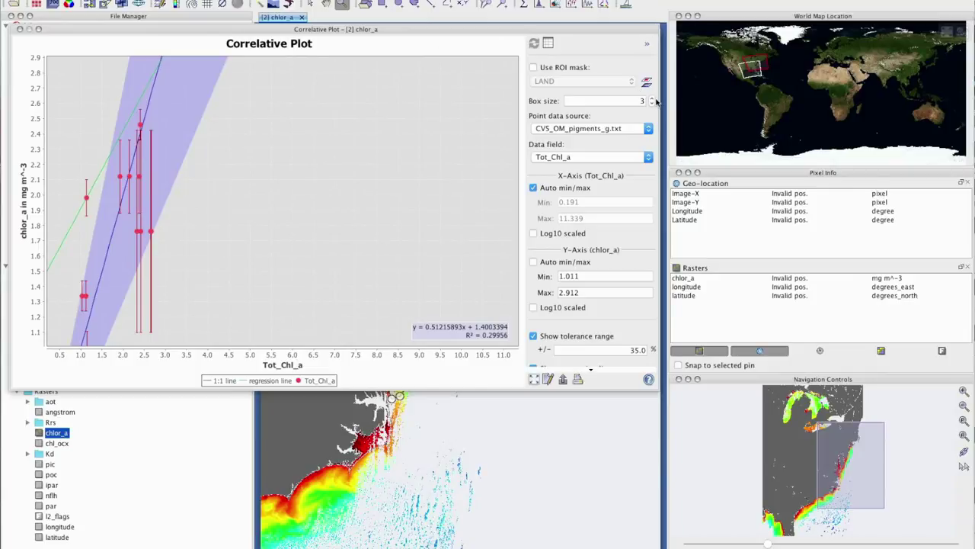
pyautogui.click(548, 43)
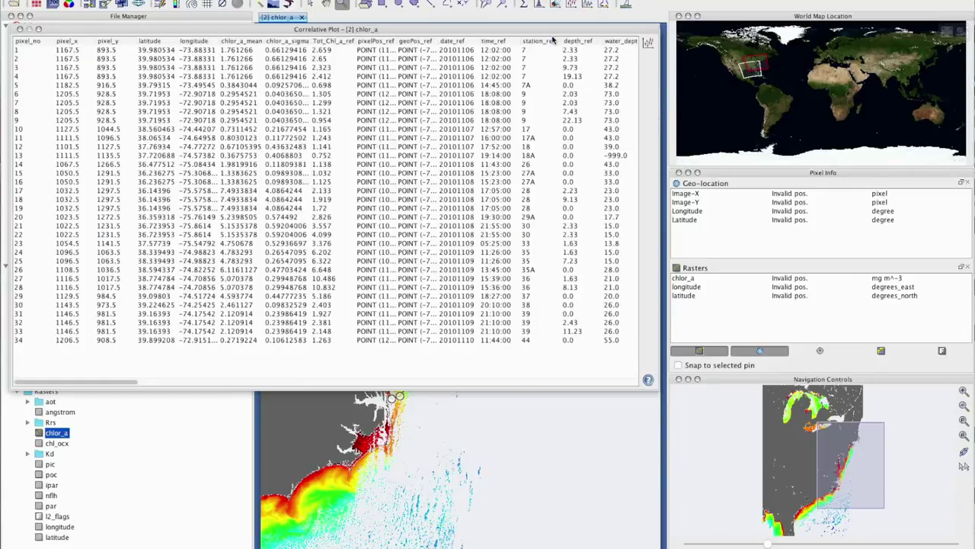
pyautogui.click(20, 29)
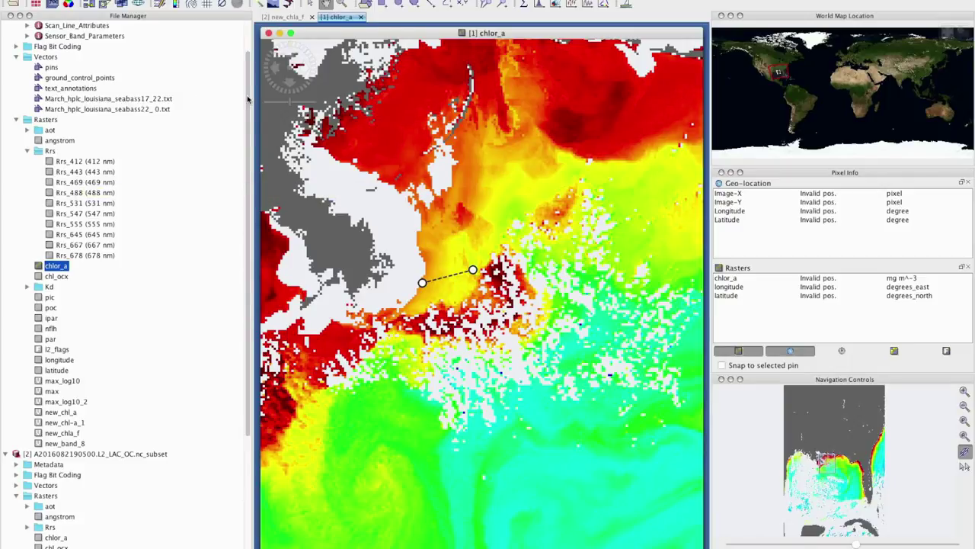
# Step: Open the chlor_a entry under Band_Attributes of A2016082190500.L2_LAC_OC.nc and highlight its reference attribute
pyautogui.moveTo(248, 99); pyautogui.dragTo(249, 46)
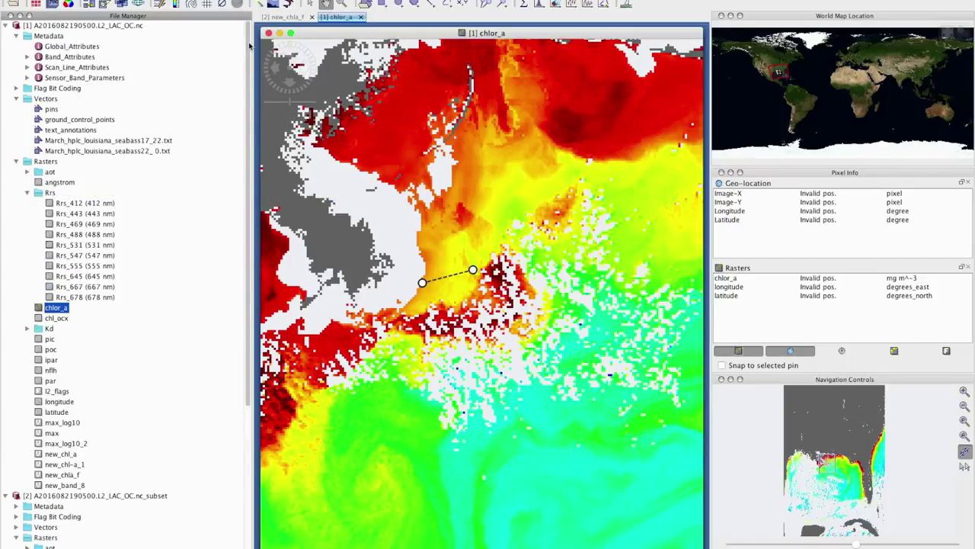
pyautogui.click(27, 57)
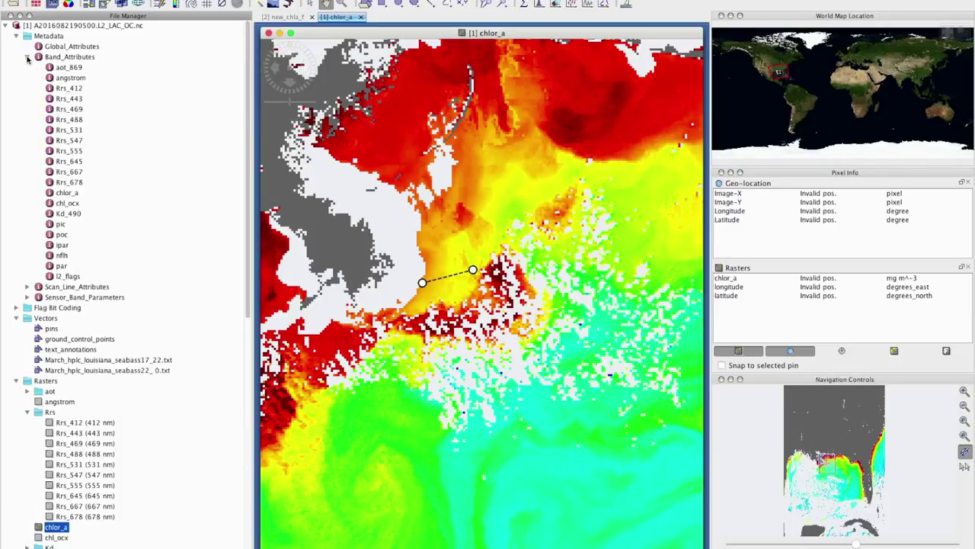
pyautogui.click(66, 192)
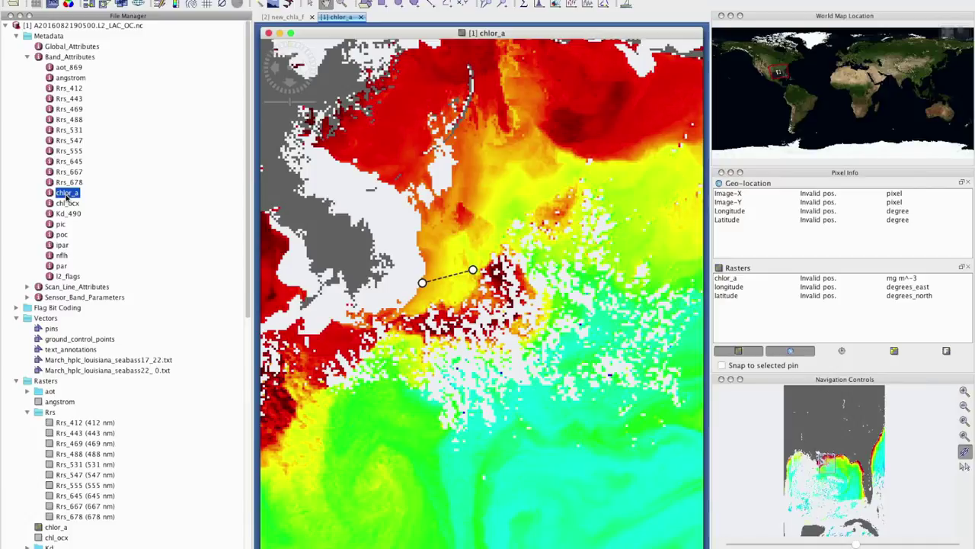
pyautogui.doubleClick(67, 193)
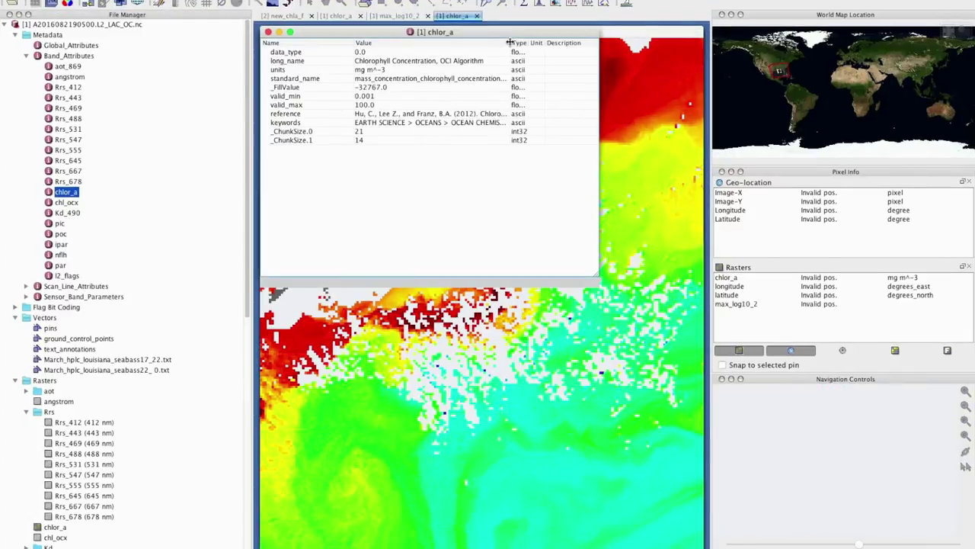
pyautogui.click(297, 113)
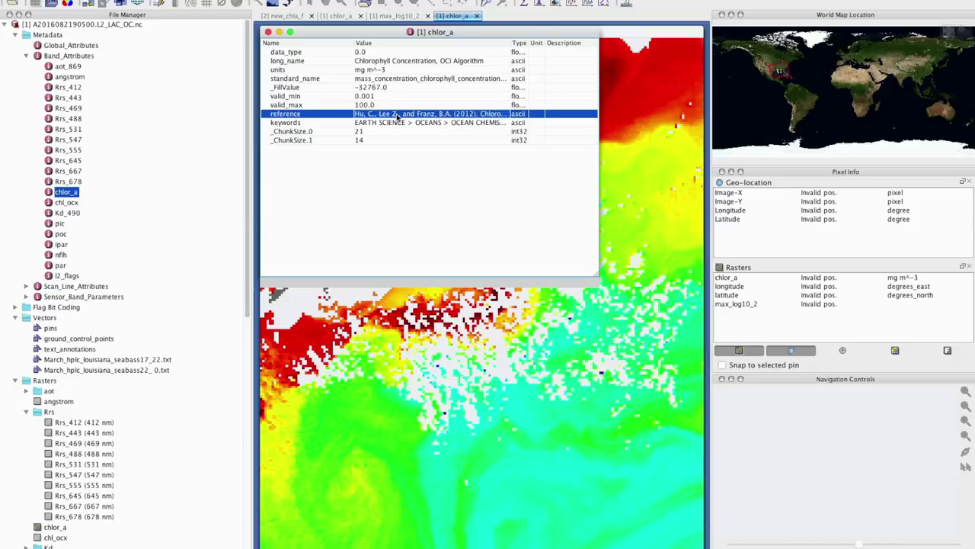
# Step: Close the chlor_a metadata window, switch to the chlorophyll algorithm paper and highlight "color index (CI)" in its abstract
pyautogui.click(266, 32)
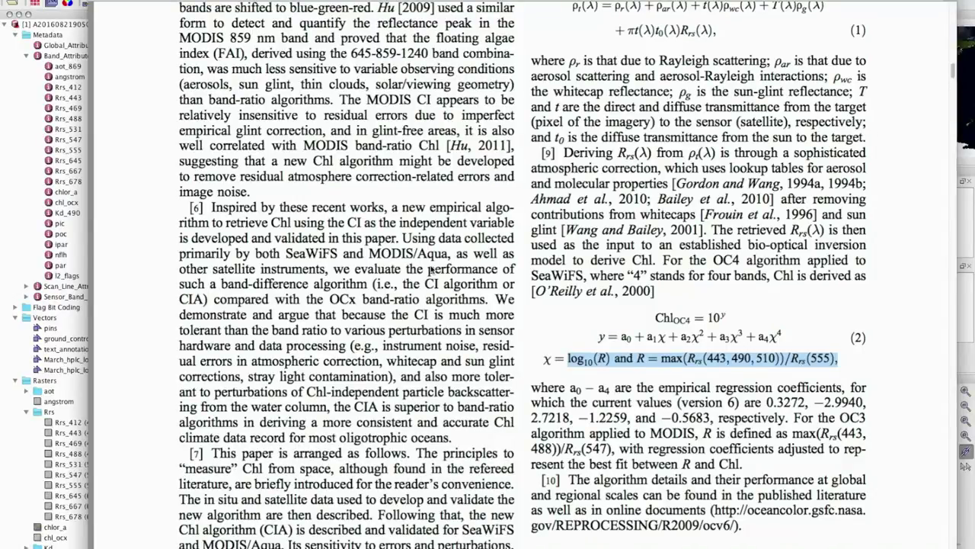
pyautogui.scroll(20, 432, 270)
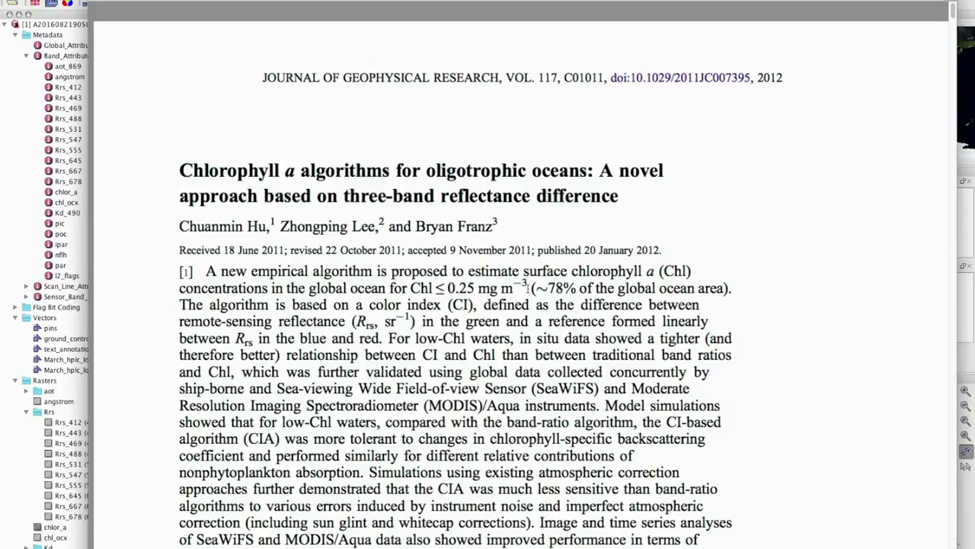
pyautogui.moveTo(370, 304); pyautogui.dragTo(473, 305)
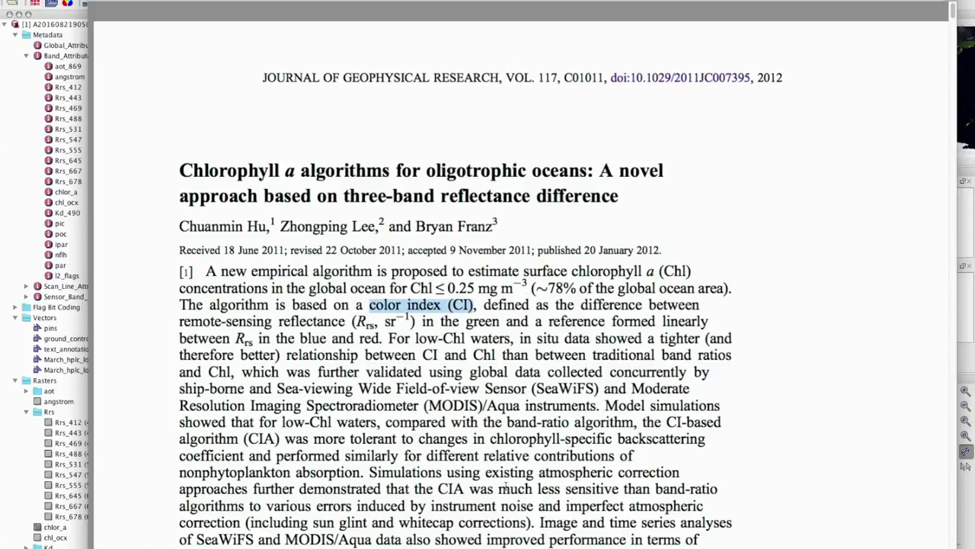
# Step: Find the OC4 chlorophyll algorithm on the paper's third page and highlight the three lines of equation (2)
pyautogui.scroll(-15, 505, 489)
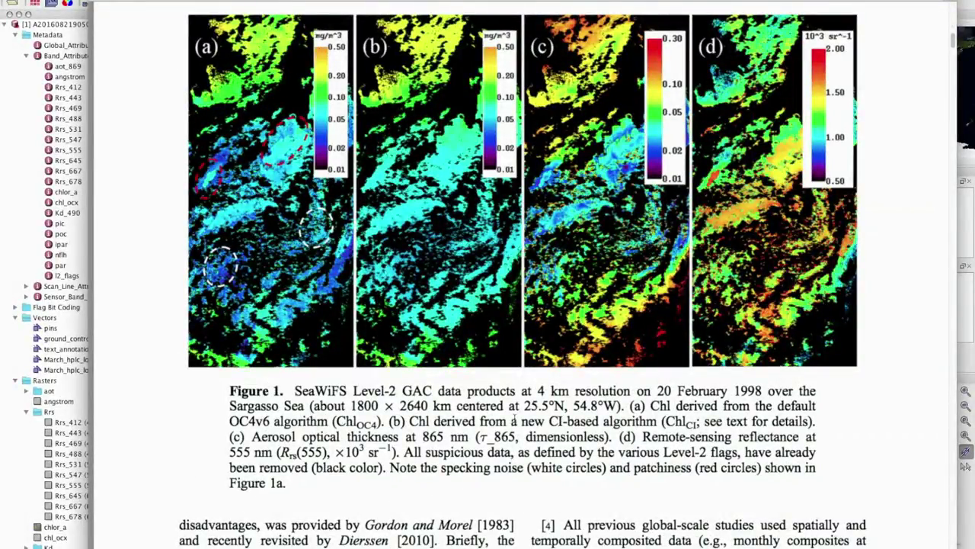
pyautogui.scroll(-20, 513, 419)
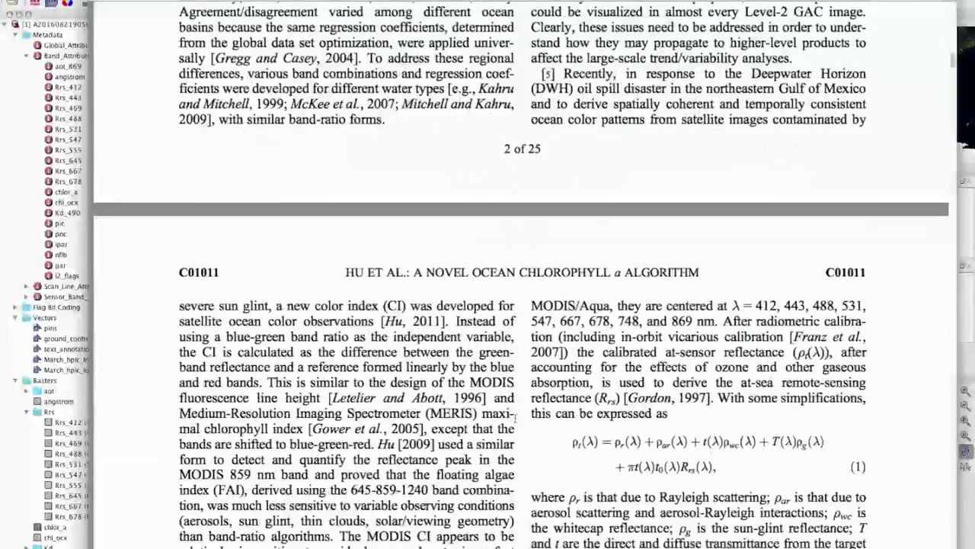
pyautogui.scroll(-8, 515, 417)
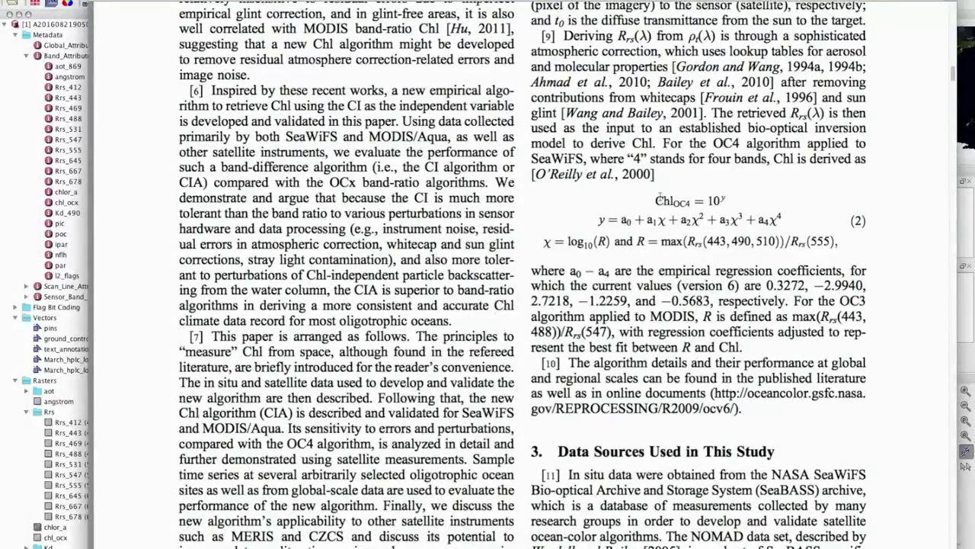
pyautogui.moveTo(599, 219); pyautogui.dragTo(844, 243)
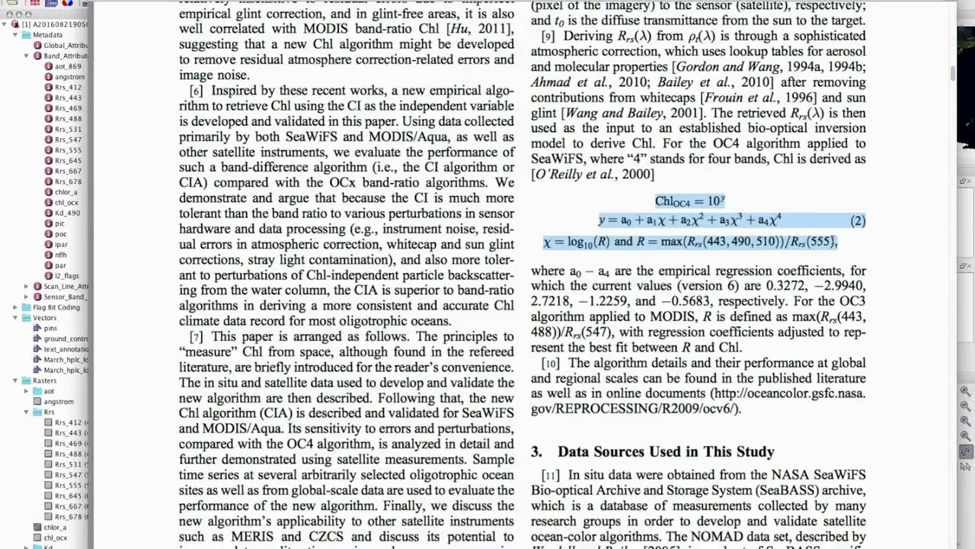
# Step: Examine the band ratio R in equation (2), highlighting the max term, the 443, 490, 510 bands and the division by Rrs(555)
pyautogui.moveTo(661, 241); pyautogui.dragTo(785, 241)
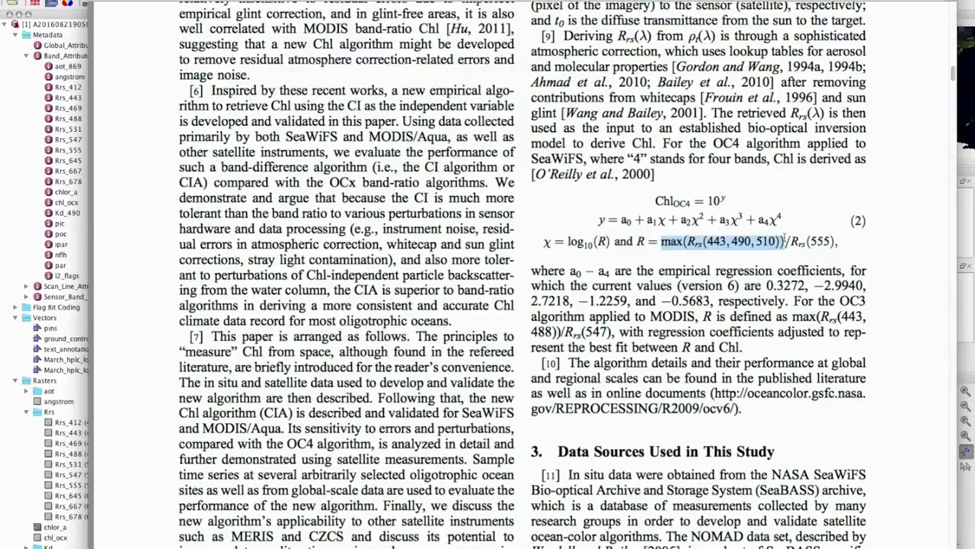
pyautogui.click(707, 241)
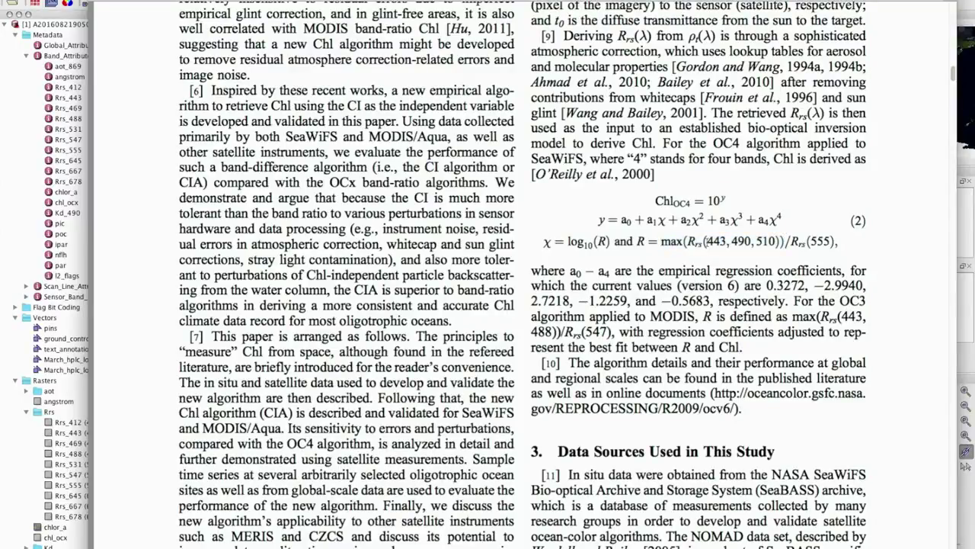
pyautogui.moveTo(709, 240); pyautogui.dragTo(777, 241)
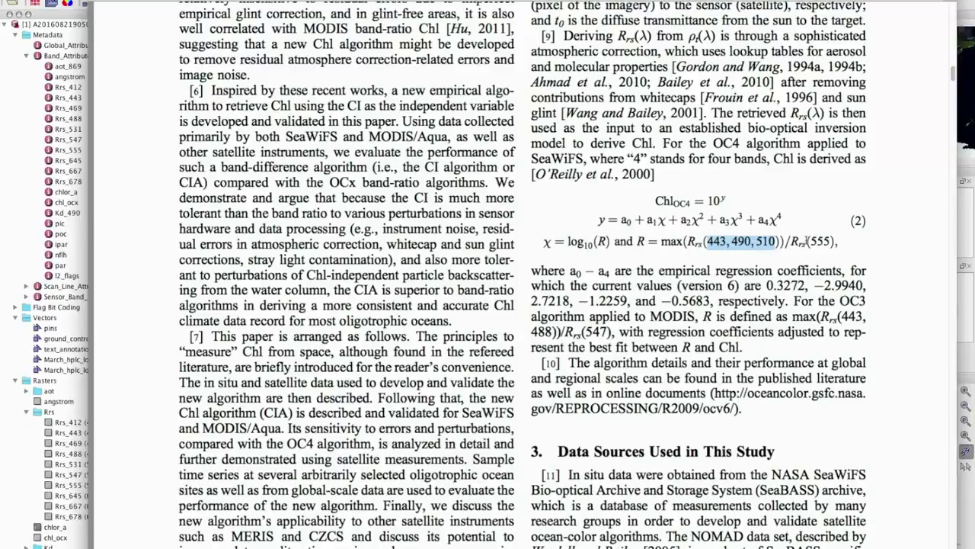
pyautogui.moveTo(810, 241); pyautogui.dragTo(846, 241)
pyautogui.moveTo(660, 241); pyautogui.dragTo(817, 241)
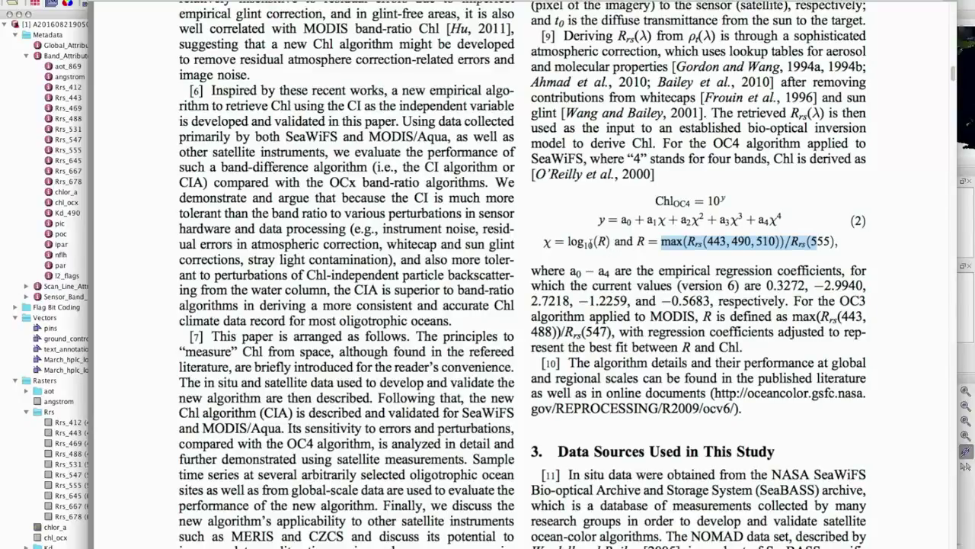
pyautogui.click(711, 241)
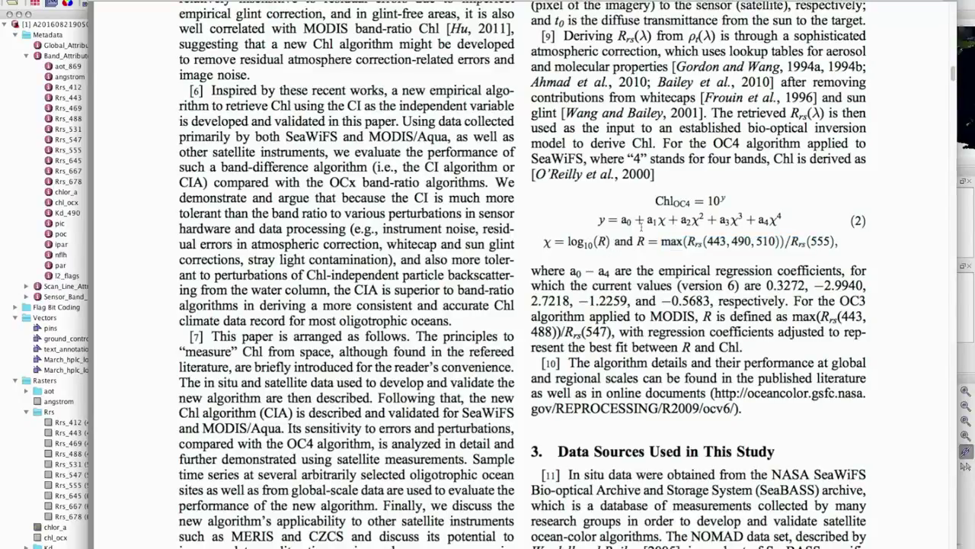
# Step: Highlight the polynomial terms a0 to a4 of equation (2), examine the individual coefficients, and minimize the paper
pyautogui.doubleClick(663, 220)
pyautogui.moveTo(623, 220); pyautogui.dragTo(786, 217)
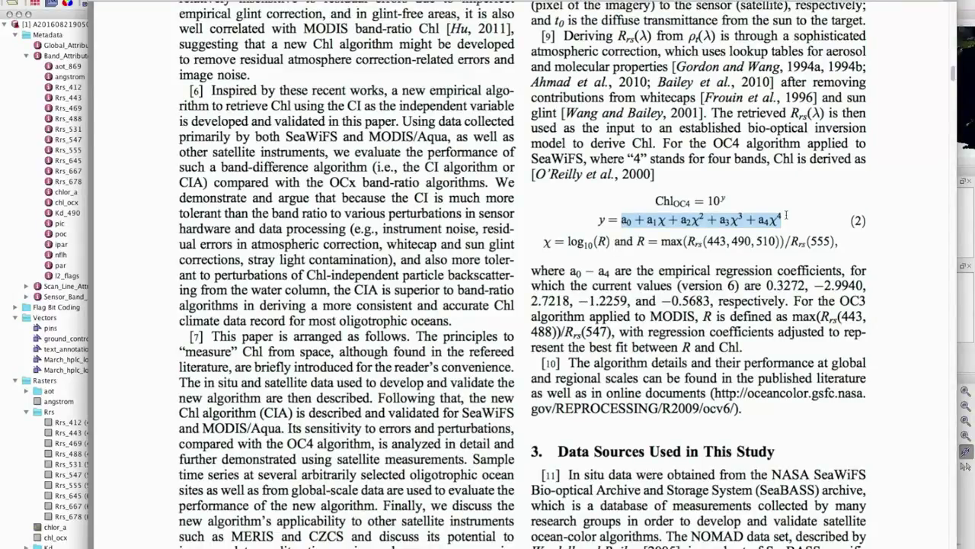
pyautogui.click(728, 221)
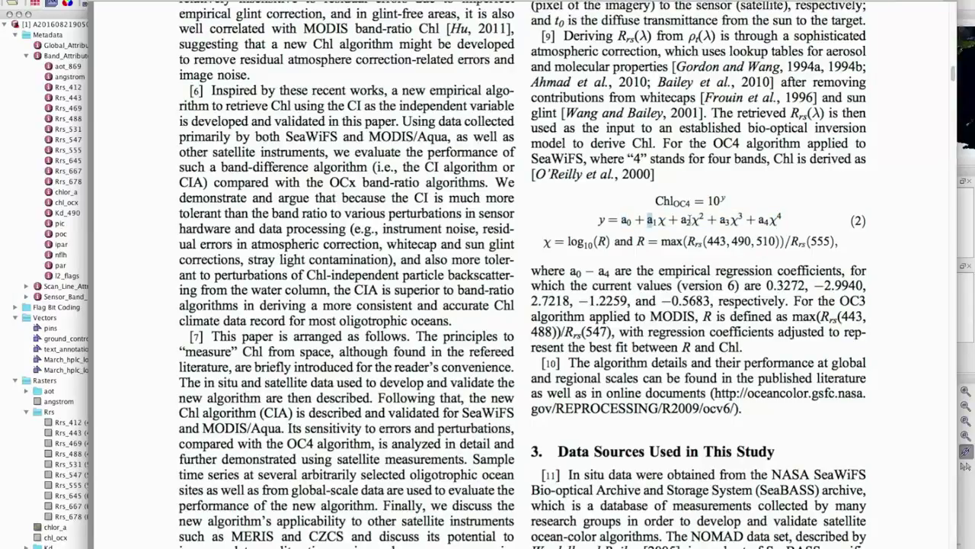
pyautogui.doubleClick(686, 220)
pyautogui.press('super+m')
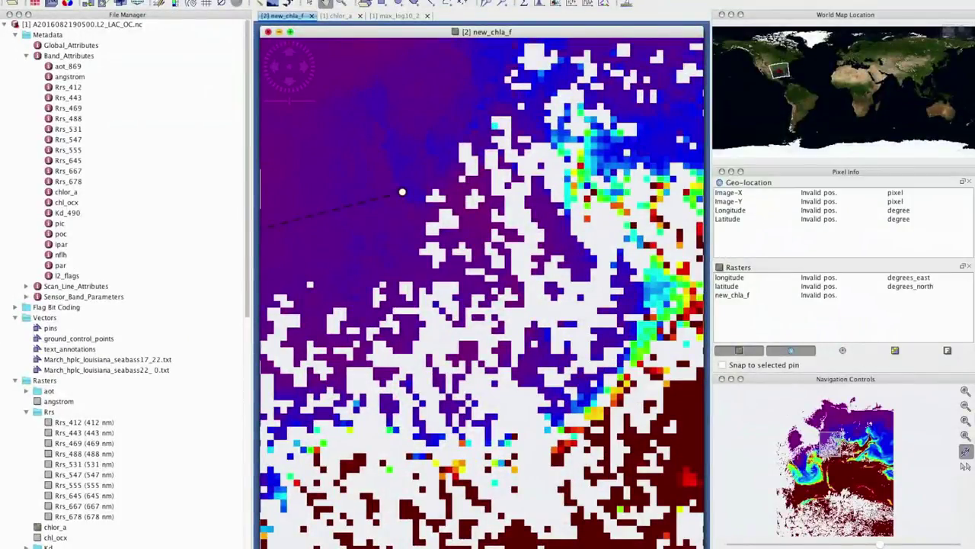
# Step: Show the first product's chlor_a image, then display its max_log10_2 band and open that band's properties
pyautogui.click(340, 16)
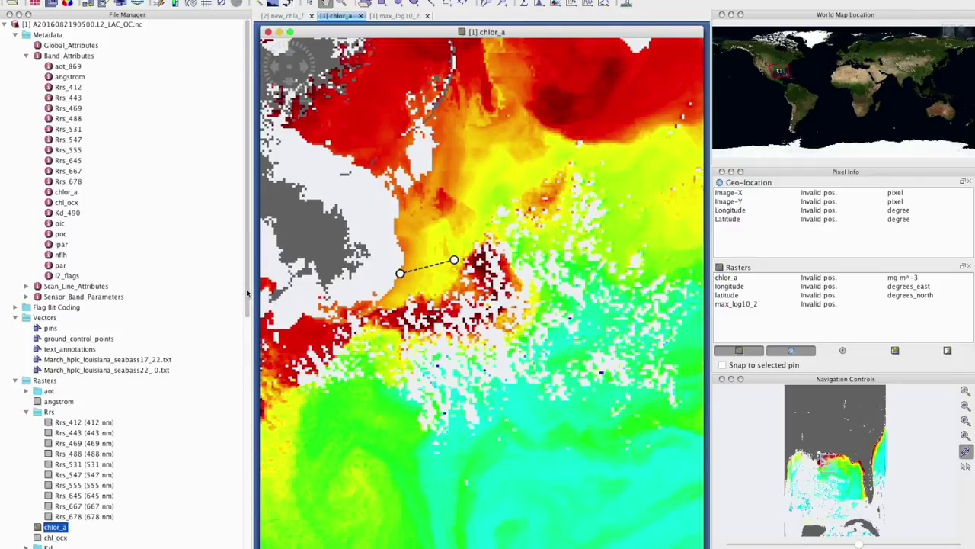
pyautogui.moveTo(250, 295); pyautogui.dragTo(252, 426)
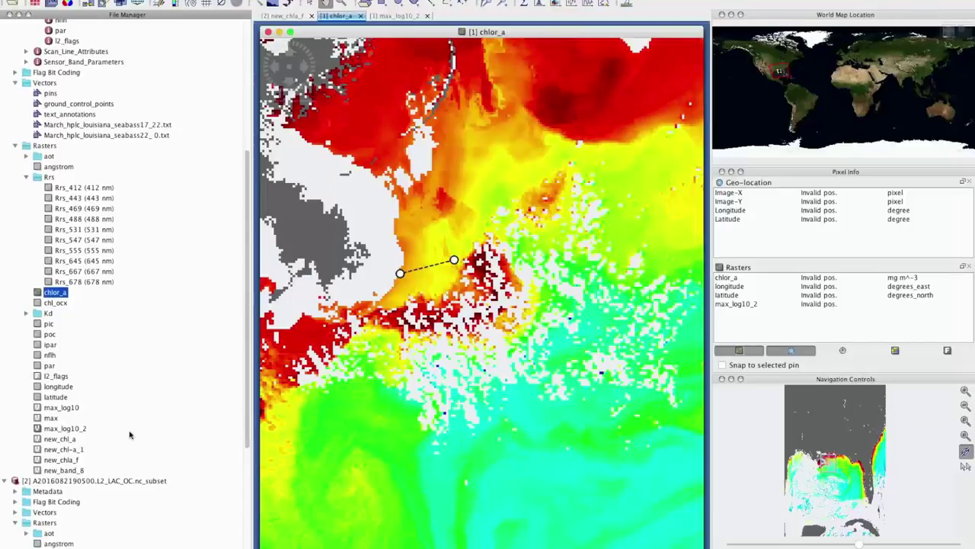
pyautogui.doubleClick(66, 428)
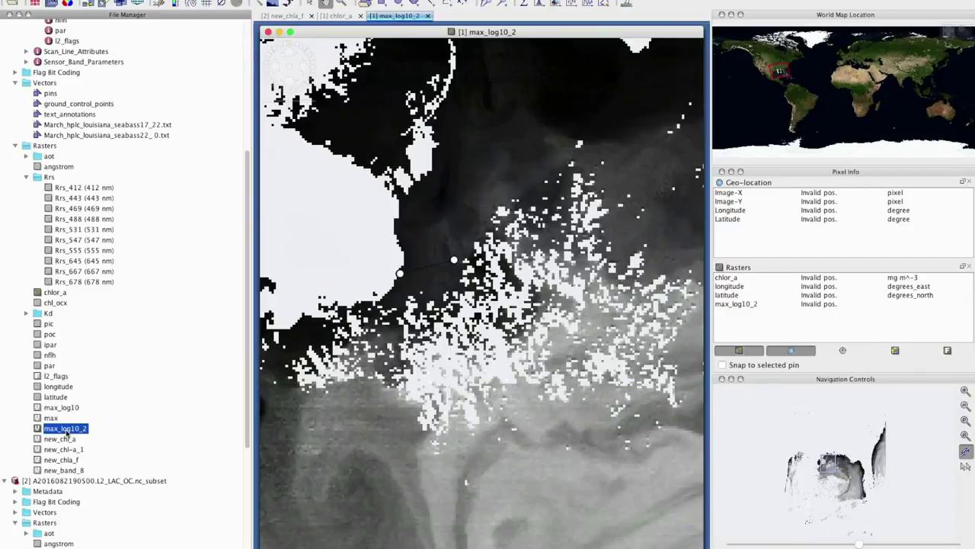
pyautogui.rightClick(66, 433)
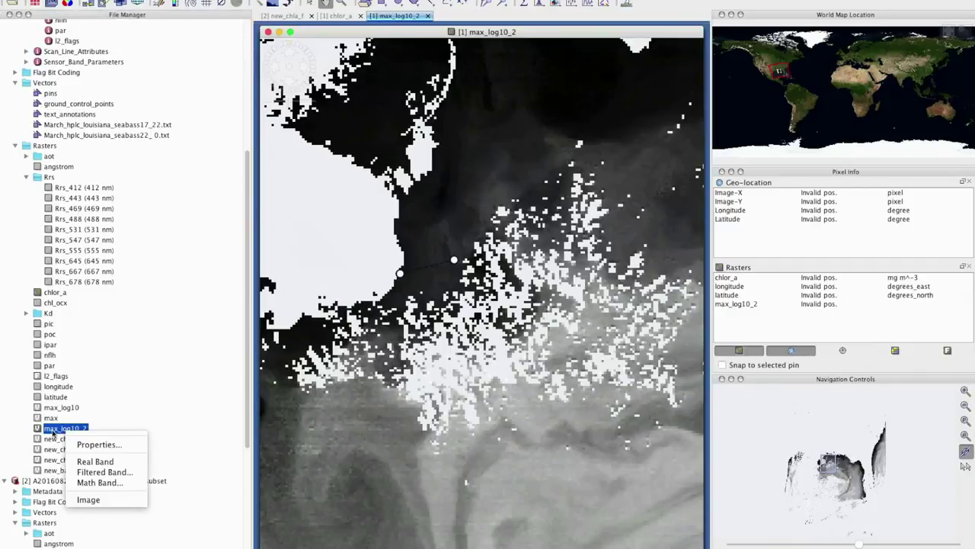
pyautogui.click(89, 447)
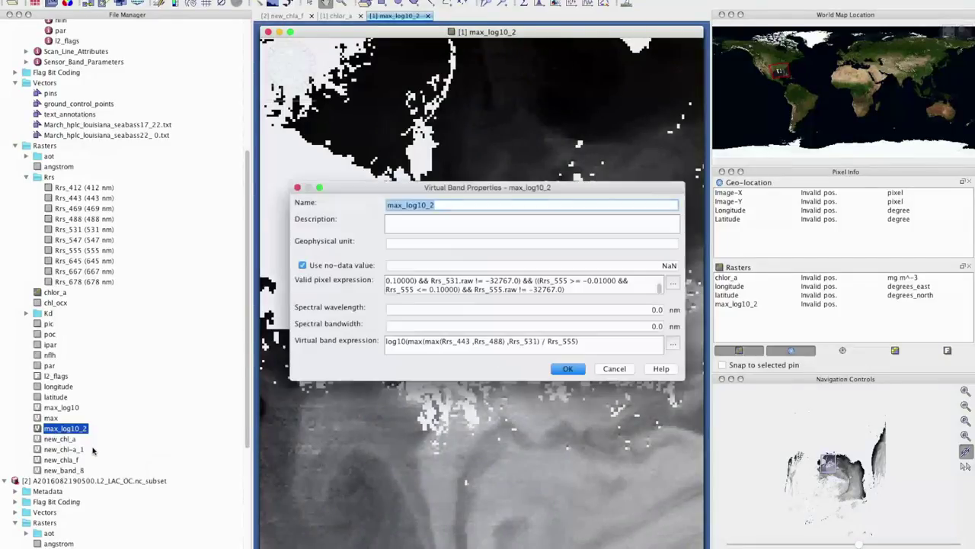
# Step: Examine max_log10_2's virtual band expression in the Expression Editor, highlighting the whole formula, its max ratio and Rrs_555, and accept both dialogs without edits
pyautogui.click(614, 344)
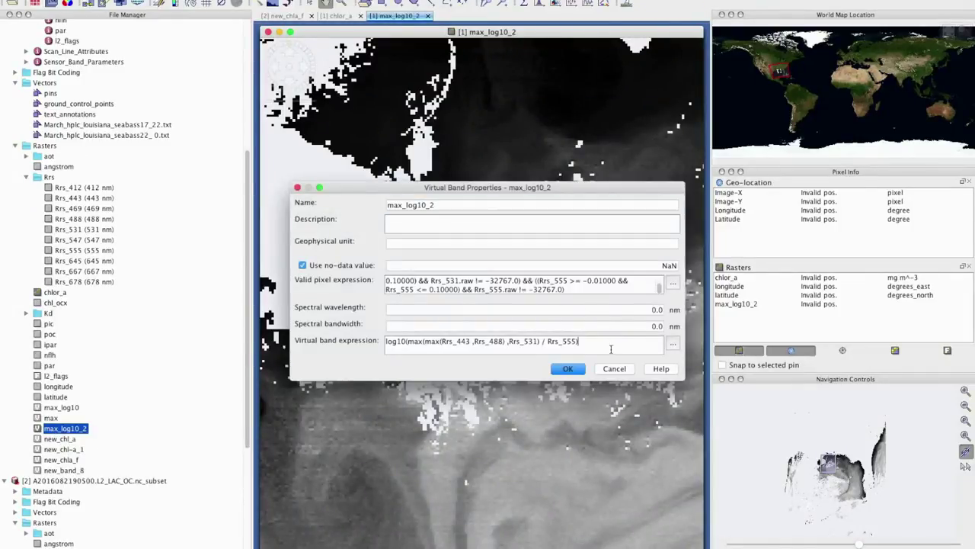
pyautogui.click(673, 344)
pyautogui.moveTo(671, 285); pyautogui.dragTo(500, 227)
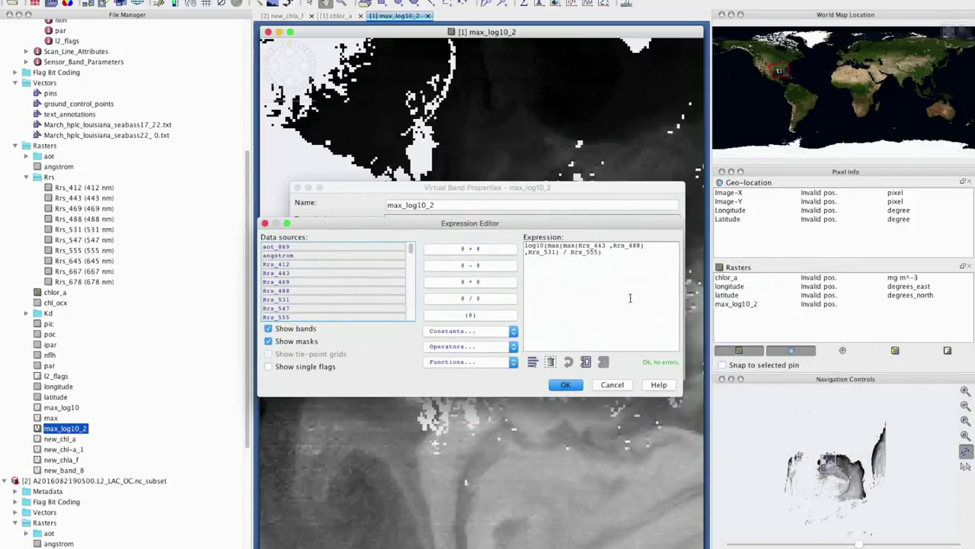
pyautogui.tripleClick(566, 251)
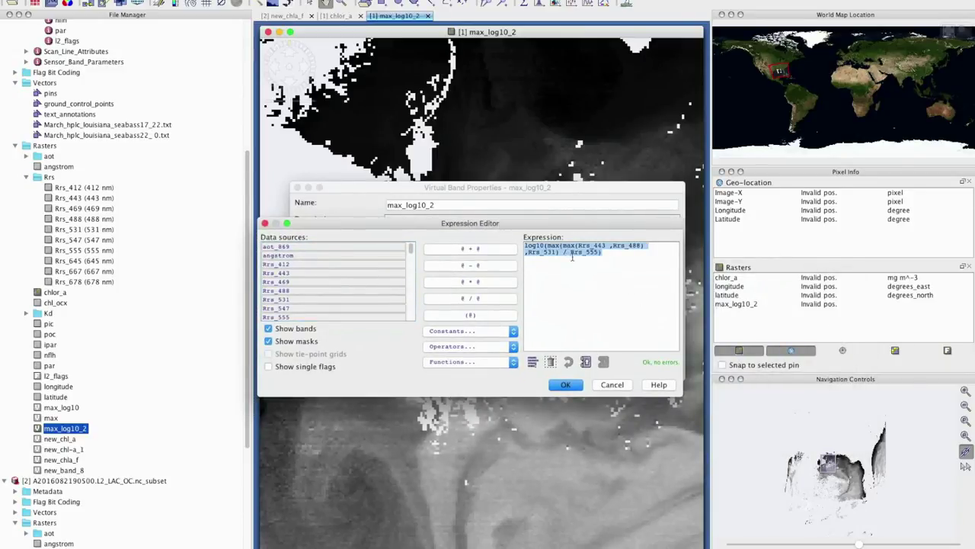
pyautogui.click(580, 263)
pyautogui.moveTo(548, 245); pyautogui.dragTo(599, 253)
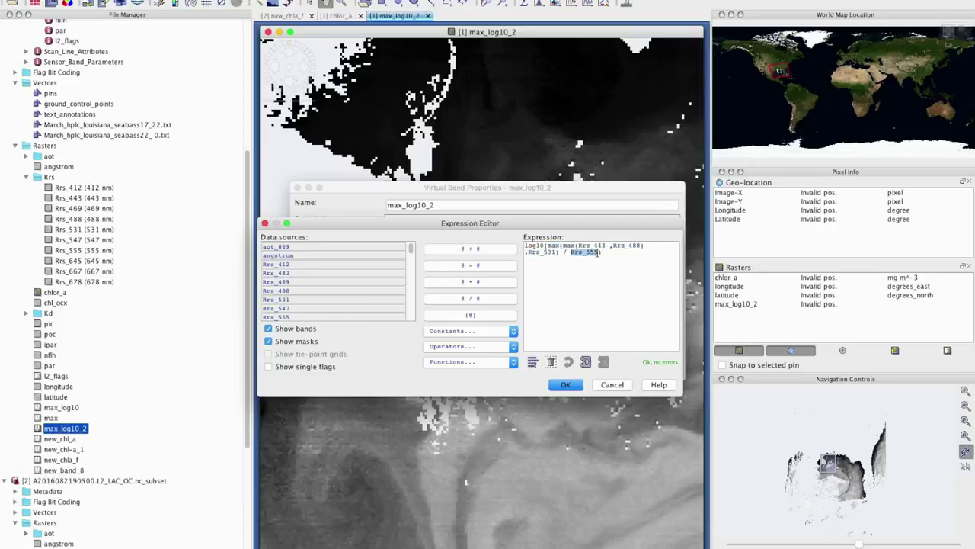
pyautogui.click(610, 255)
pyautogui.moveTo(525, 246); pyautogui.dragTo(601, 254)
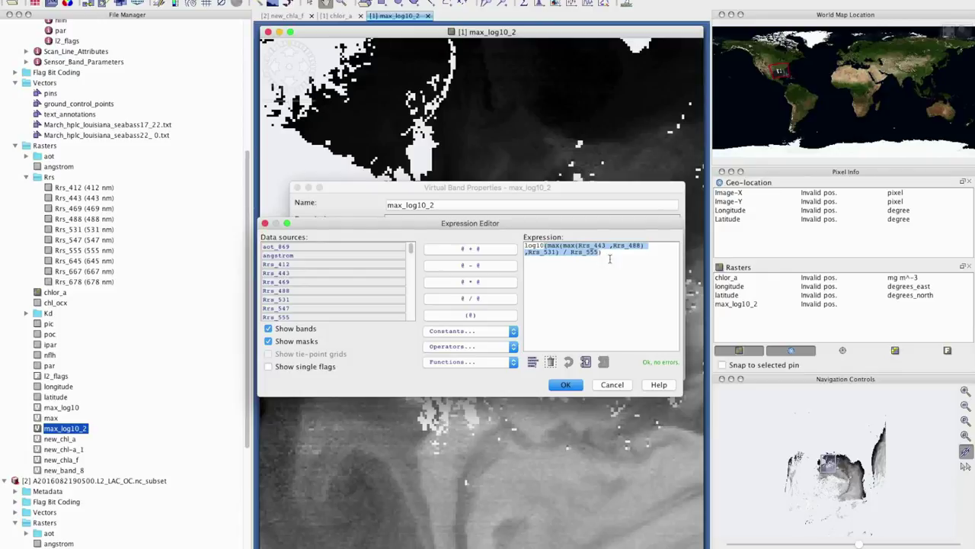
pyautogui.click(610, 259)
pyautogui.click(565, 384)
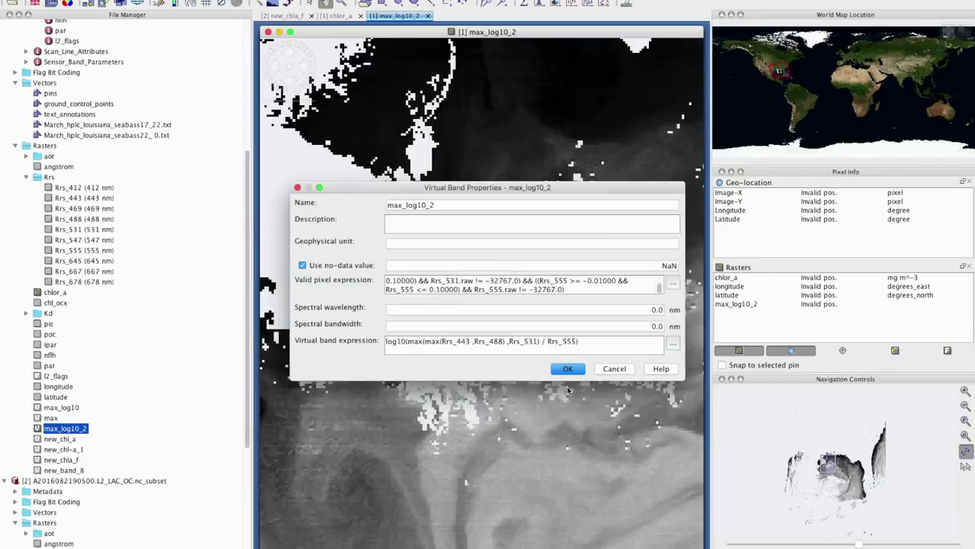
pyautogui.click(568, 369)
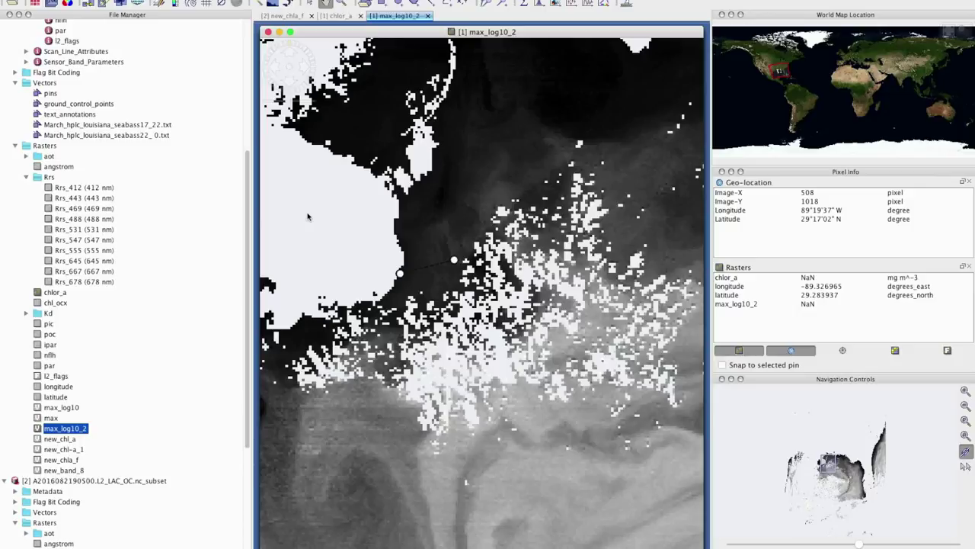
# Step: Check the Rrs_443 and Rrs_469 rasters, reopen max_log10_2's properties to highlight Rrs_531 in its expression, and cancel the dialog
pyautogui.click(105, 189)
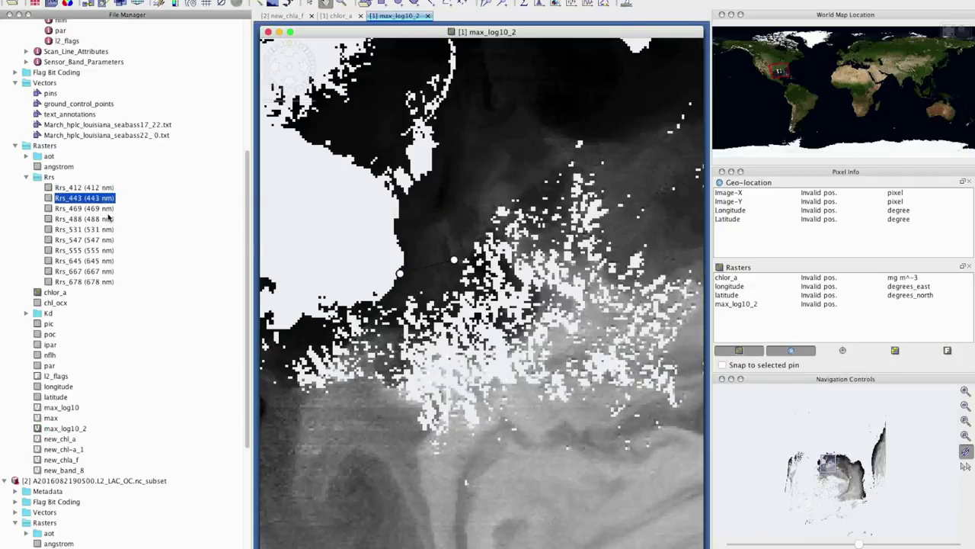
pyautogui.click(106, 209)
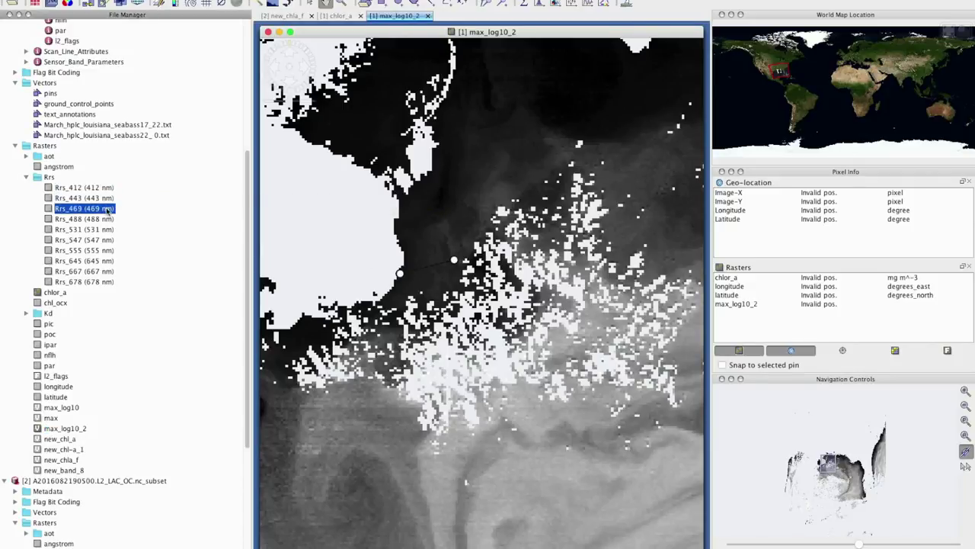
pyautogui.click(75, 431)
pyautogui.rightClick(77, 431)
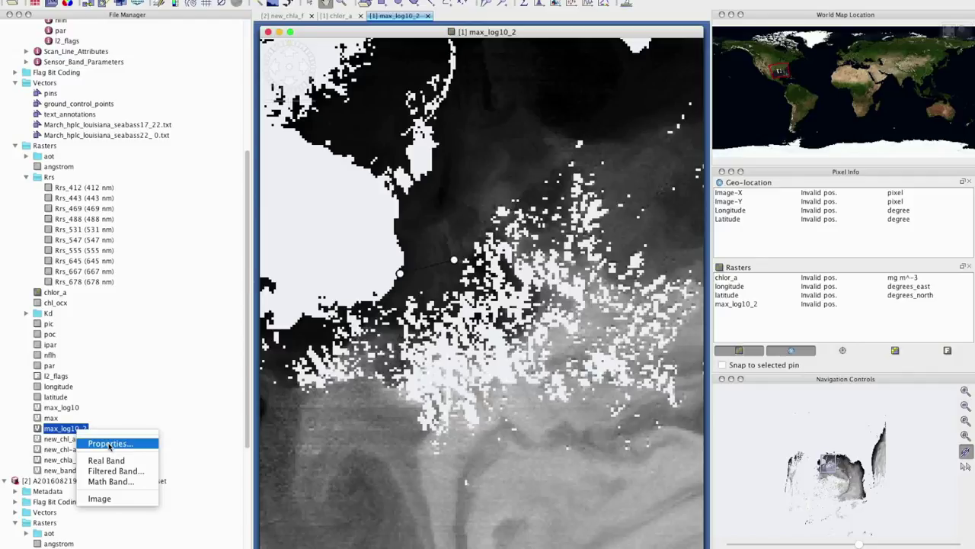
pyautogui.click(109, 444)
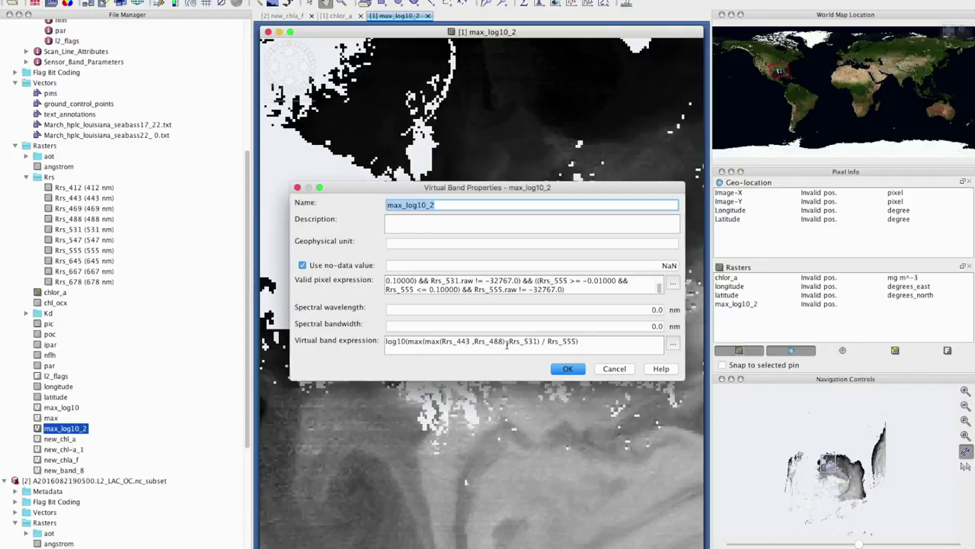
pyautogui.moveTo(474, 343); pyautogui.dragTo(538, 342)
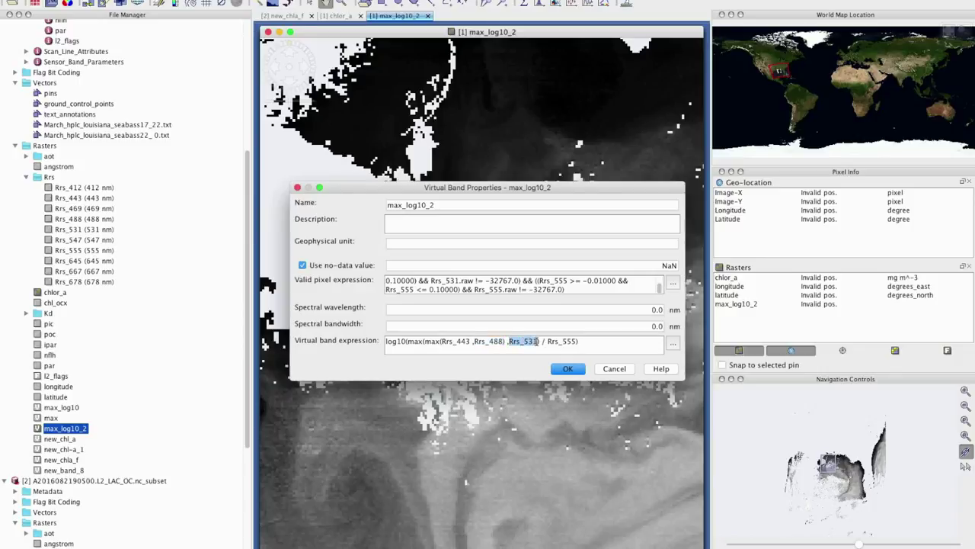
pyautogui.click(614, 368)
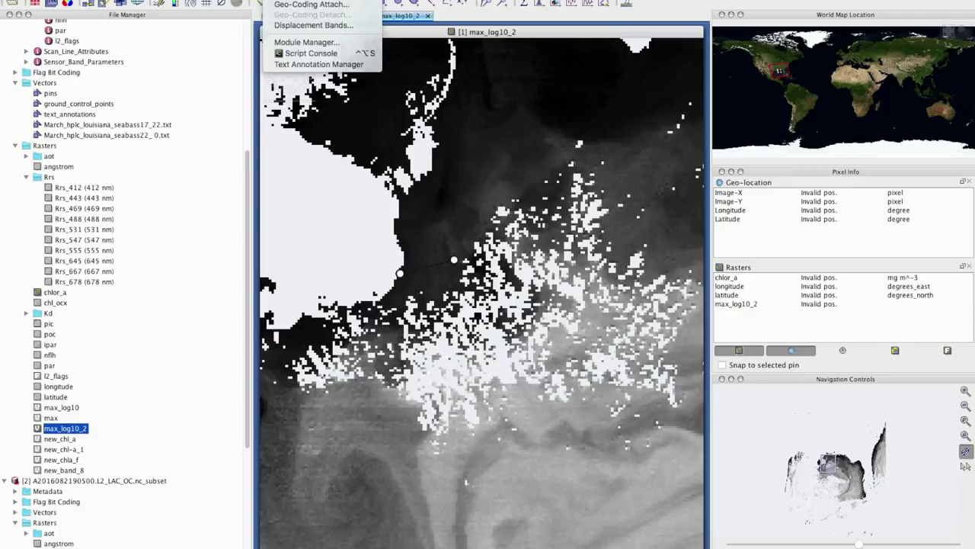
# Step: Open the Pixel Extraction tool for A2016082190500.L2_LAC_OC.nc and review its source path, output directory and file prefix
pyautogui.click(312, 1)
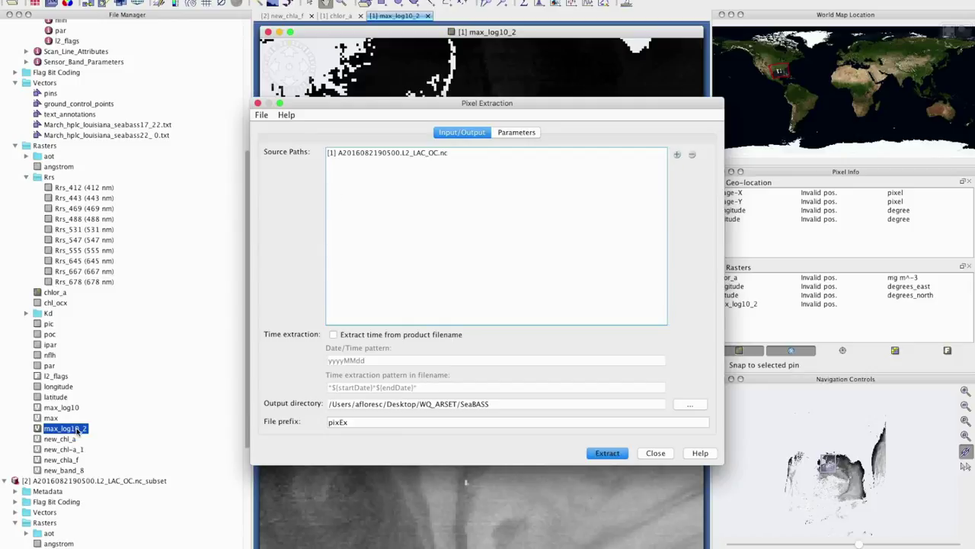
pyautogui.moveTo(77, 432)
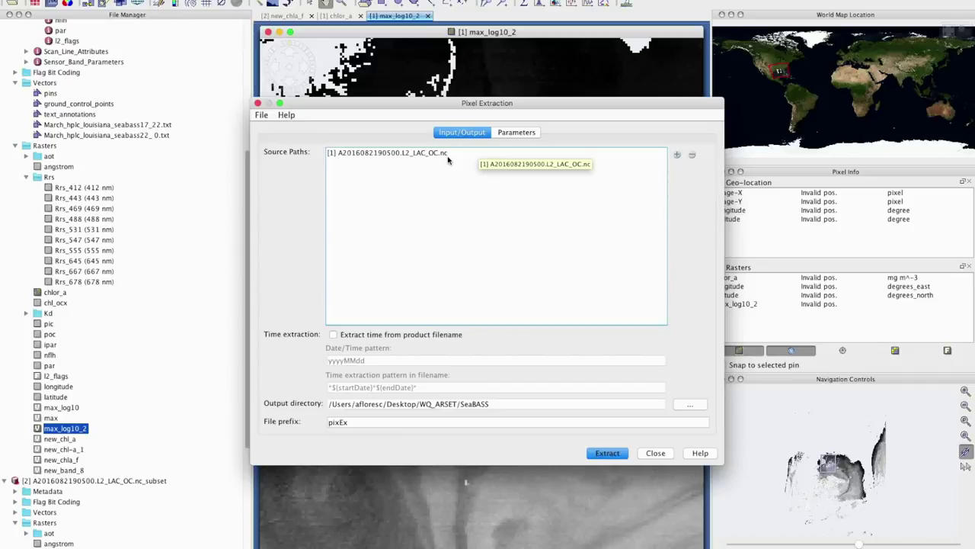
pyautogui.moveTo(98, 189)
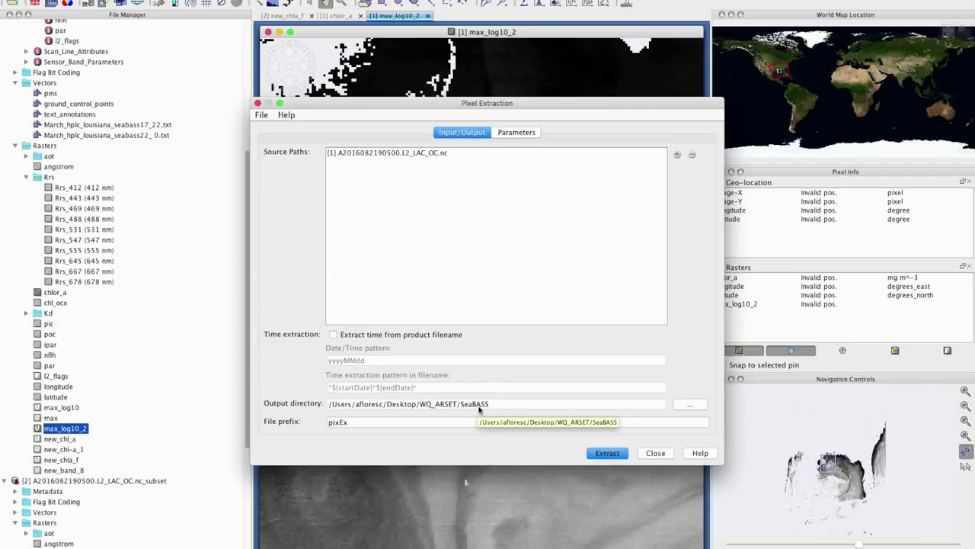
pyautogui.click(433, 422)
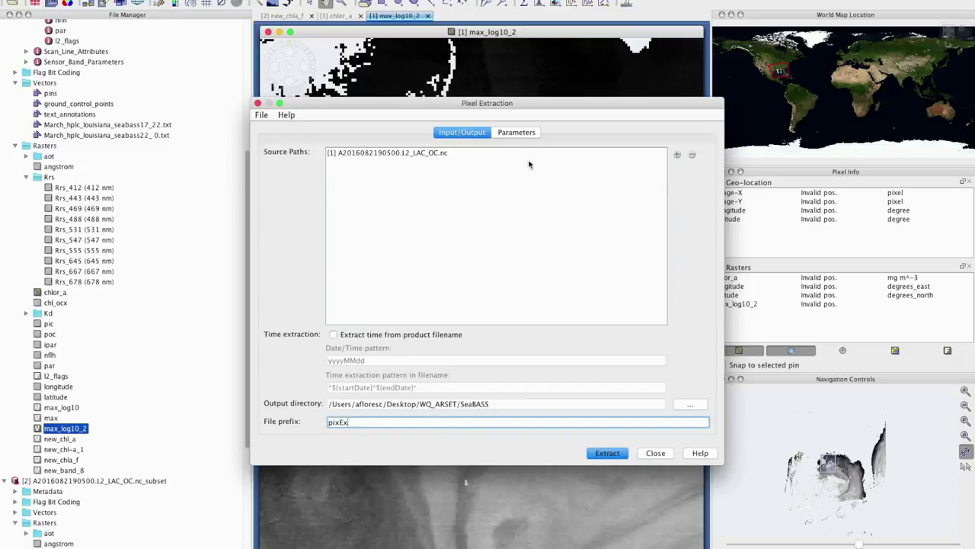
# Step: Import the extraction coordinates from the tab-delimited text file Gulf_MX_pixel.txt in the SeaBASS folder
pyautogui.click(516, 132)
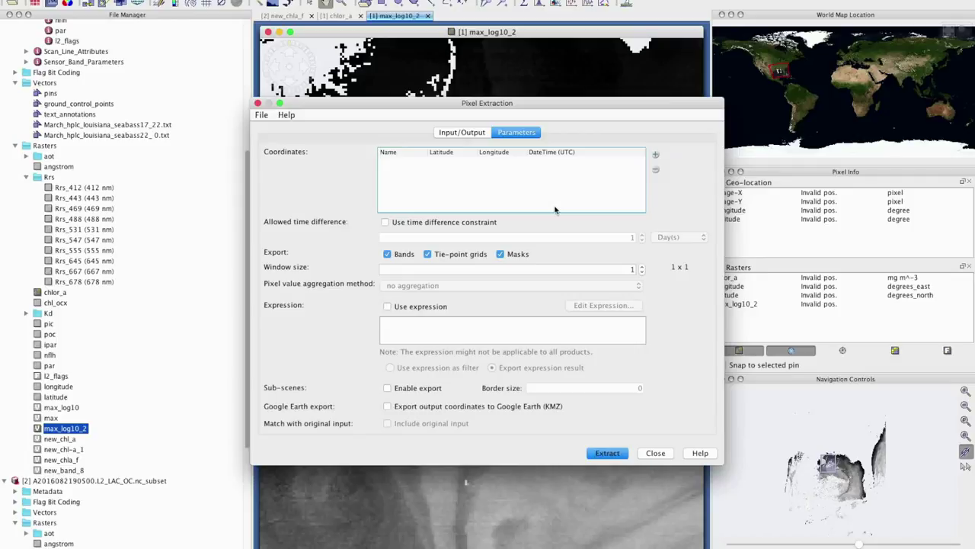
pyautogui.click(655, 156)
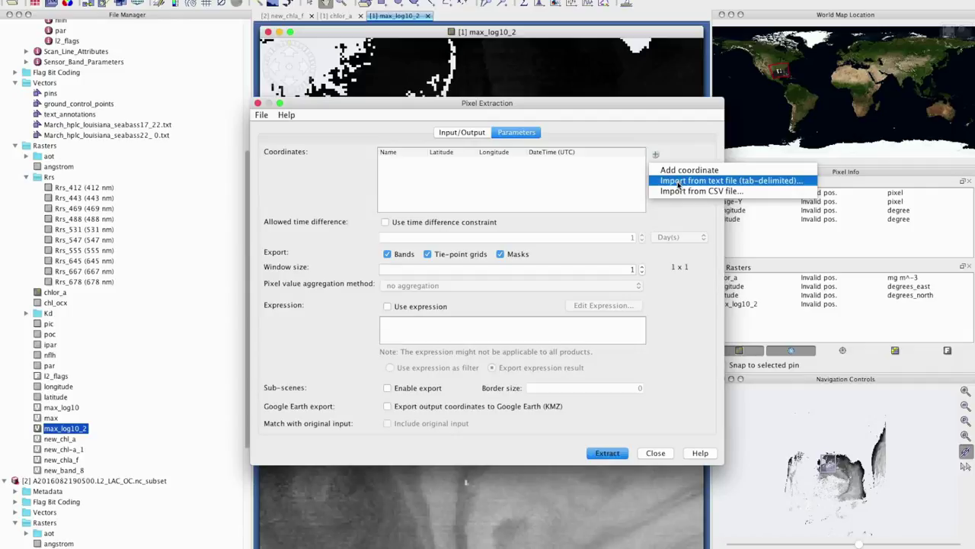
pyautogui.click(679, 184)
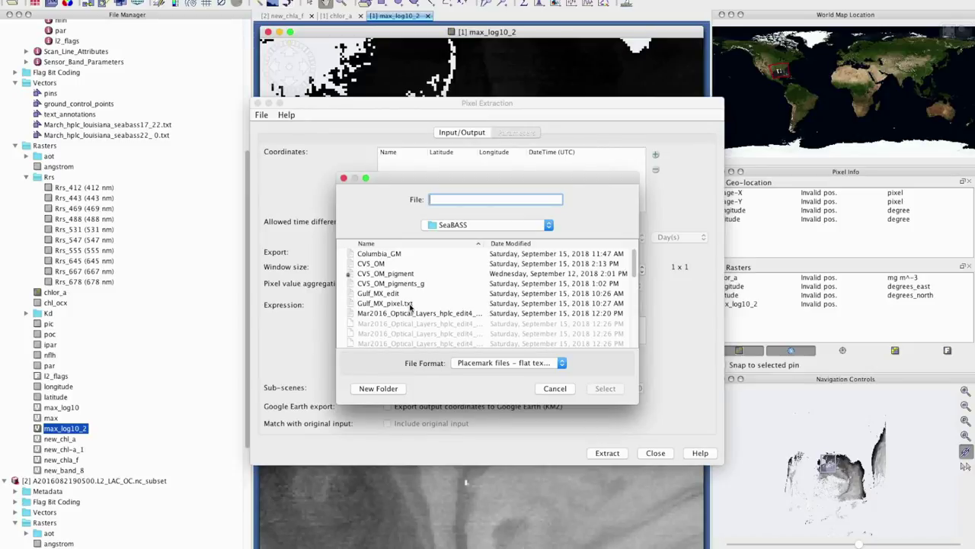
pyautogui.click(410, 303)
pyautogui.click(605, 389)
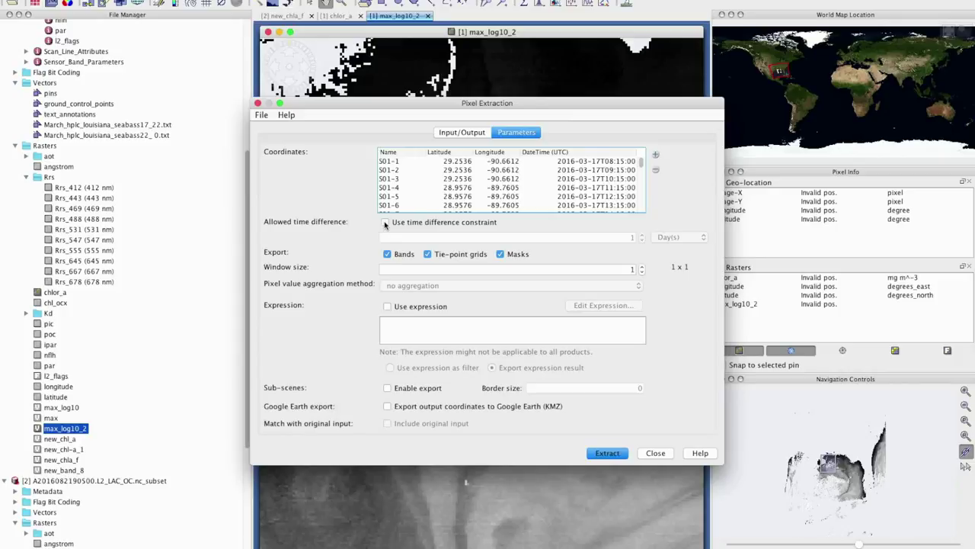
# Step: Enable the time difference constraint and exclude tie-point grids and masks from the export
pyautogui.click(386, 223)
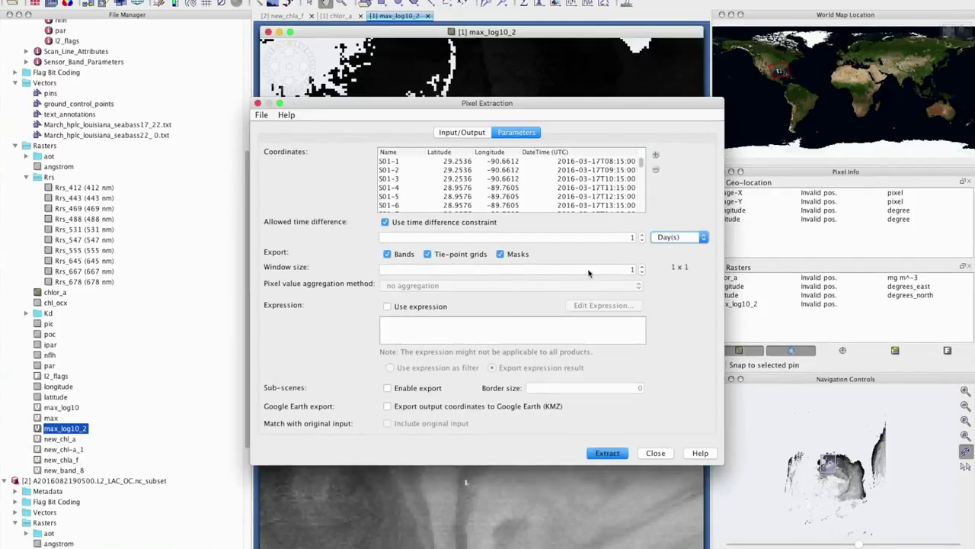
pyautogui.click(428, 253)
pyautogui.click(500, 254)
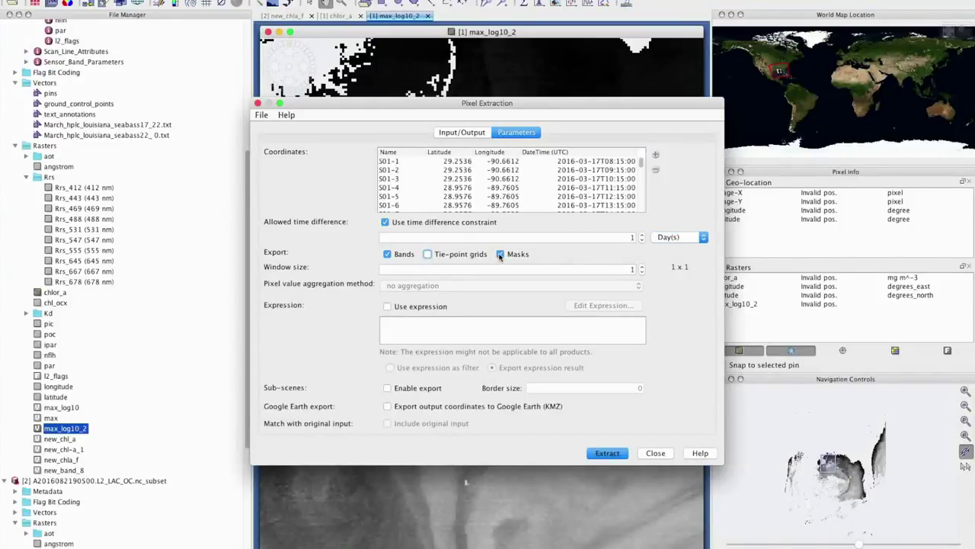
# Step: Set the extraction window size to 3 and the pixel value aggregation method to mean
pyautogui.click(391, 268)
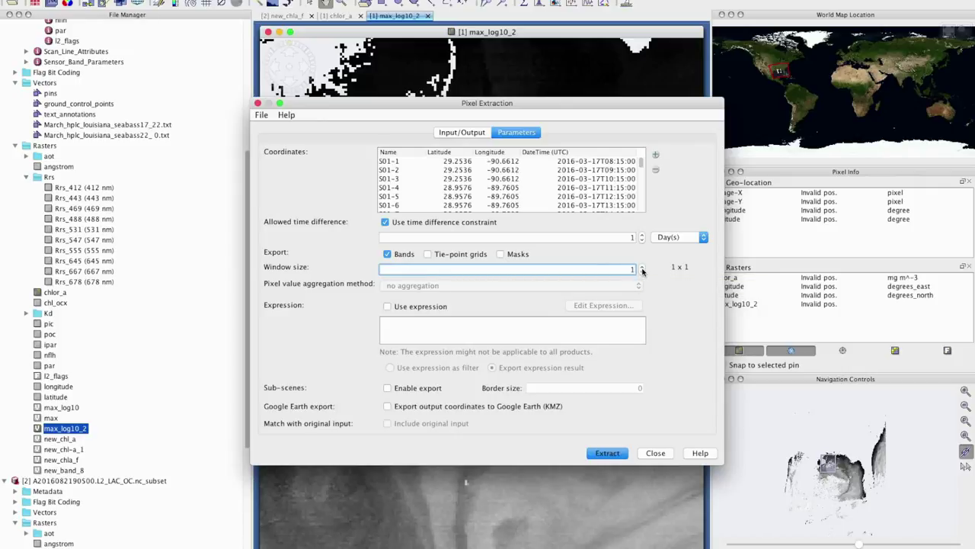
pyautogui.click(642, 267)
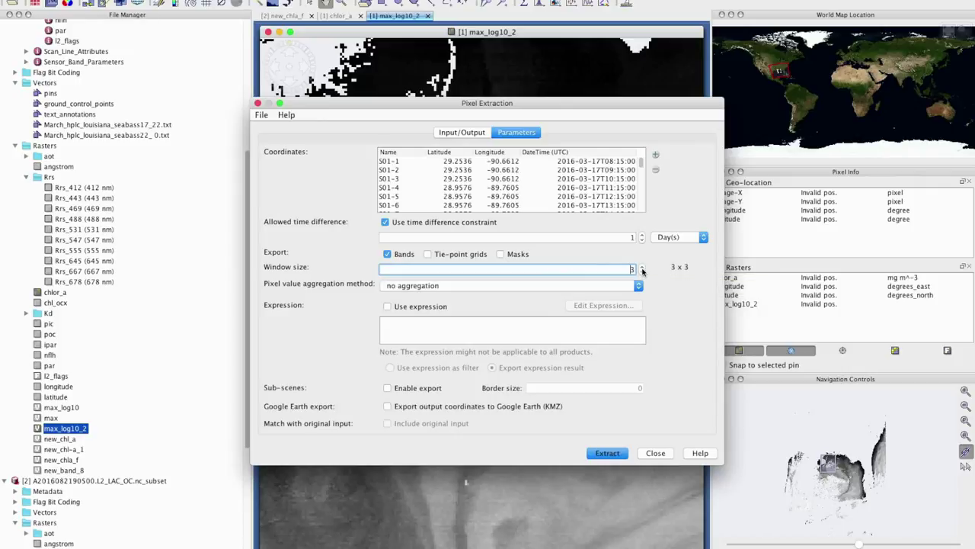
pyautogui.click(447, 286)
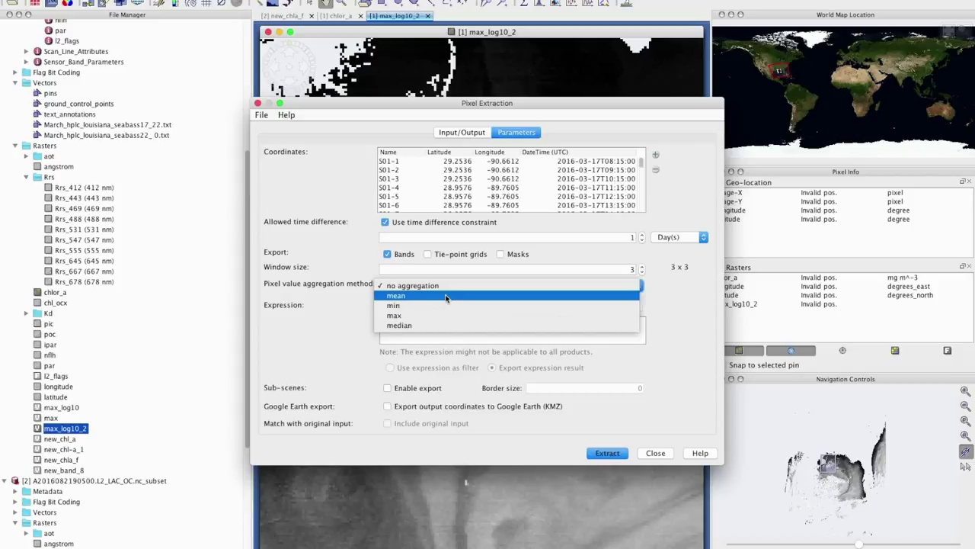
pyautogui.click(446, 297)
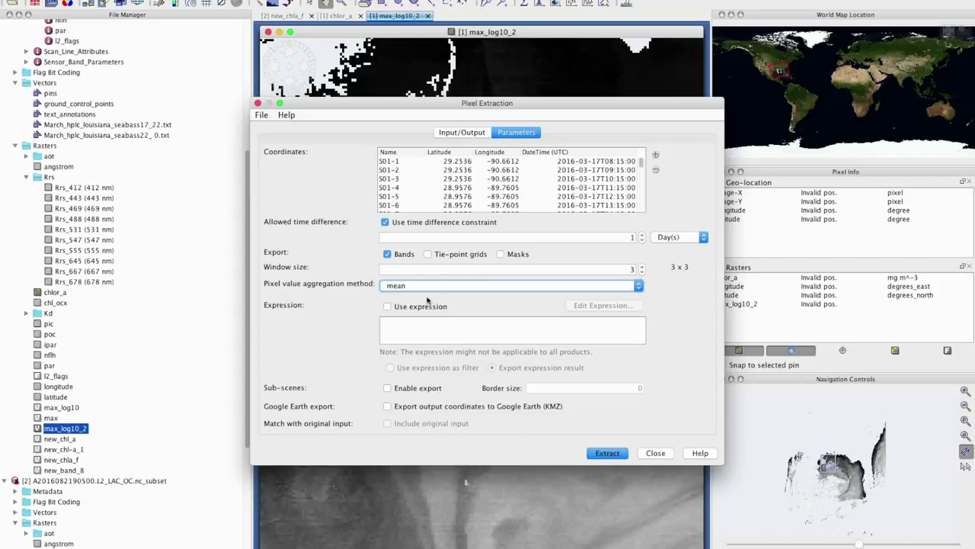
pyautogui.click(431, 294)
pyautogui.click(438, 285)
# Step: Run the pixel extraction, acknowledge the message and close the Pixel Extraction dialog
pyautogui.click(616, 453)
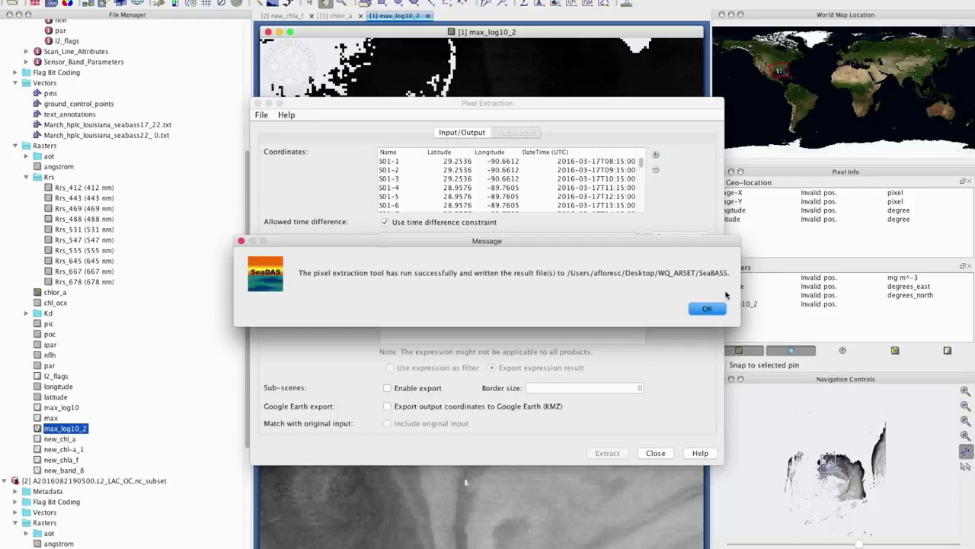
pyautogui.click(713, 309)
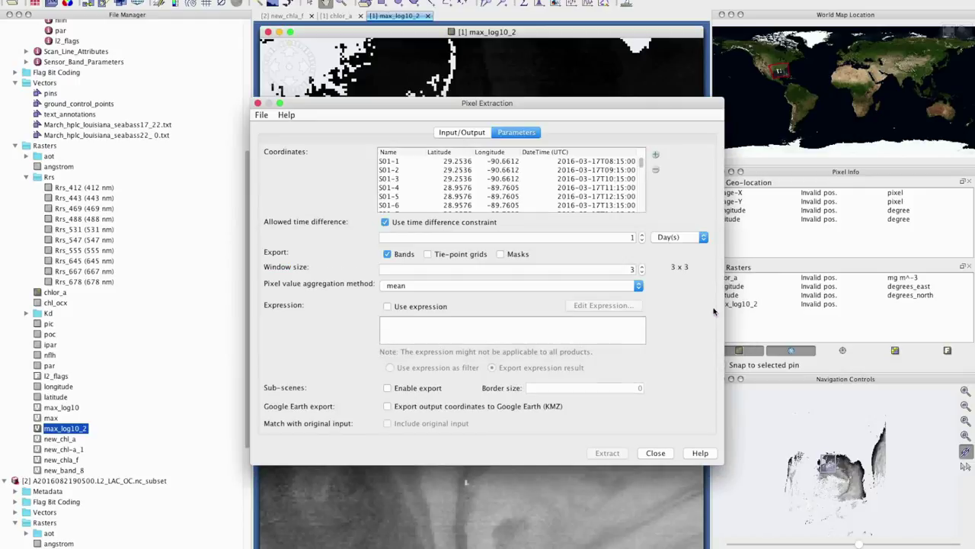
pyautogui.click(258, 103)
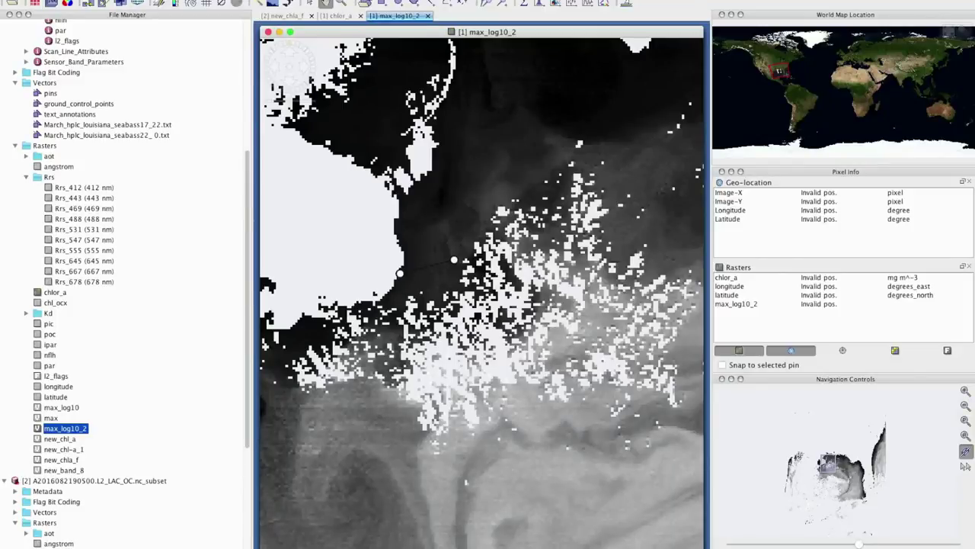
# Step: Switch to the pixel extraction export table in Excel and examine its column headers from Name through the aot_869, angstrom and Rrs_412 statistics
pyautogui.click(966, 465)
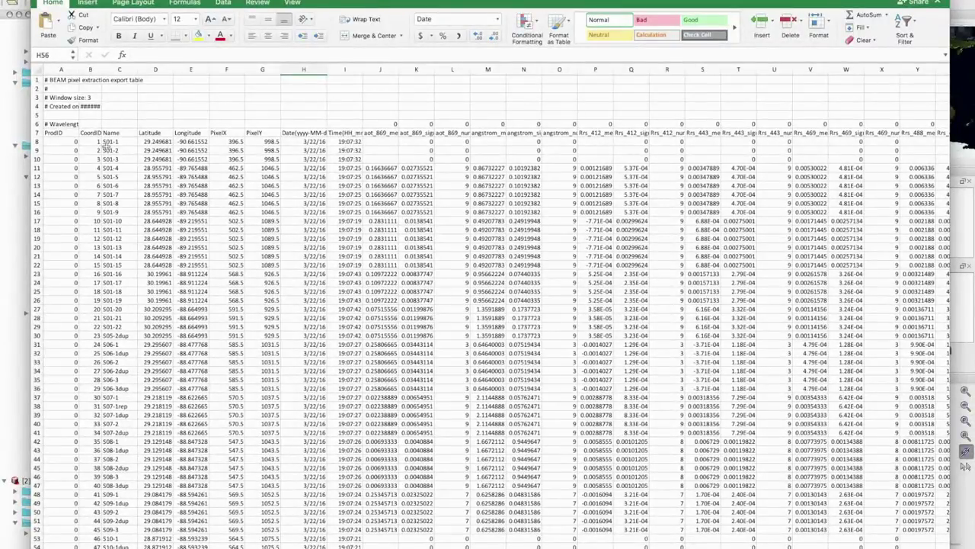
pyautogui.click(114, 132)
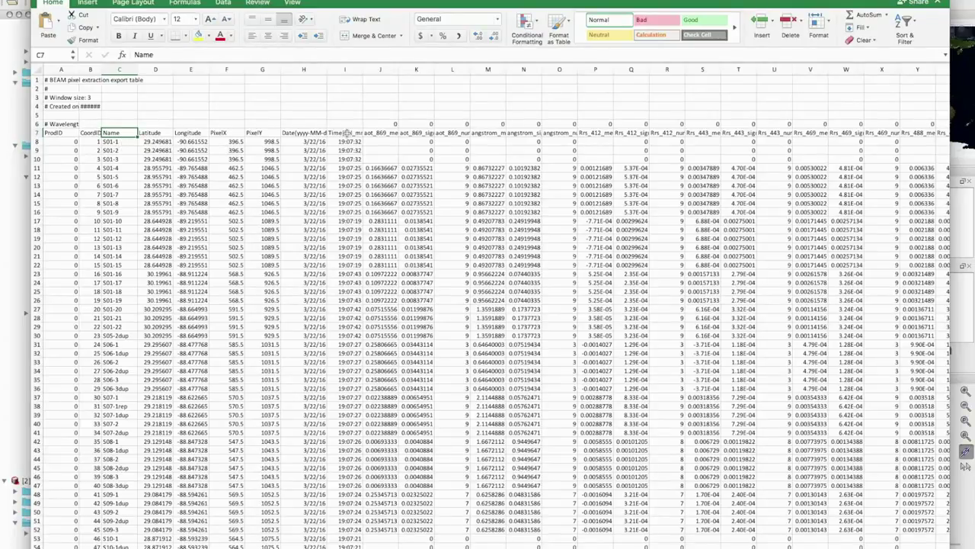
pyautogui.moveTo(344, 133); pyautogui.dragTo(545, 134)
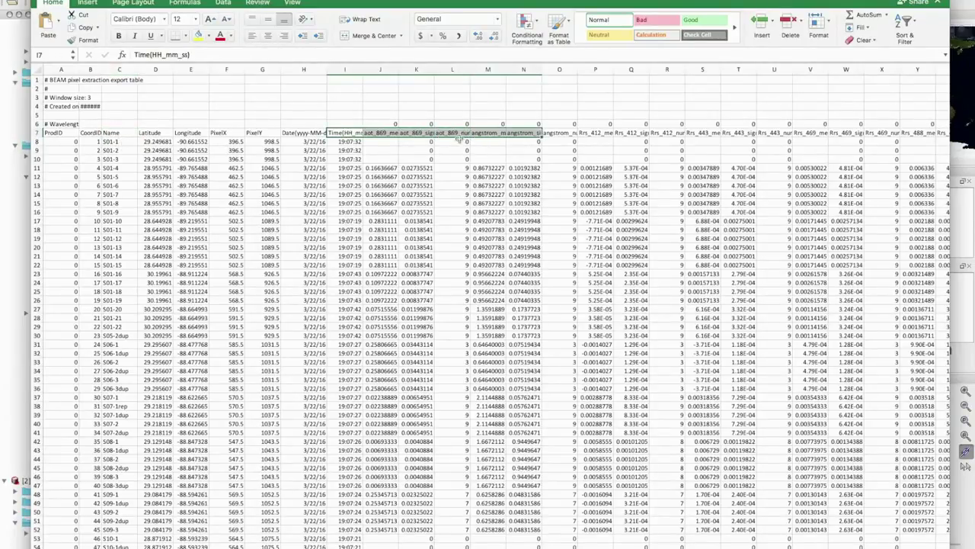
pyautogui.click(379, 133)
pyautogui.click(423, 133)
pyautogui.click(457, 133)
pyautogui.click(494, 133)
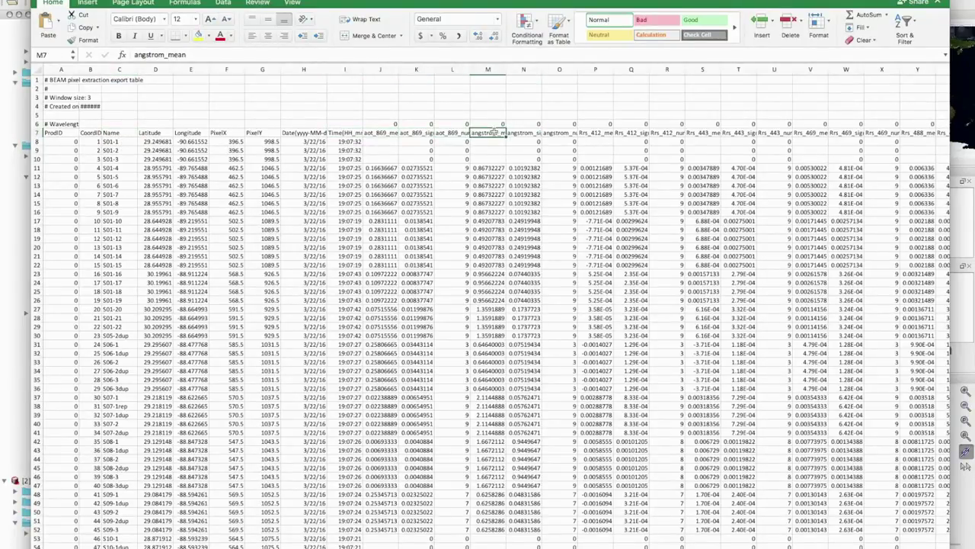
pyautogui.click(518, 133)
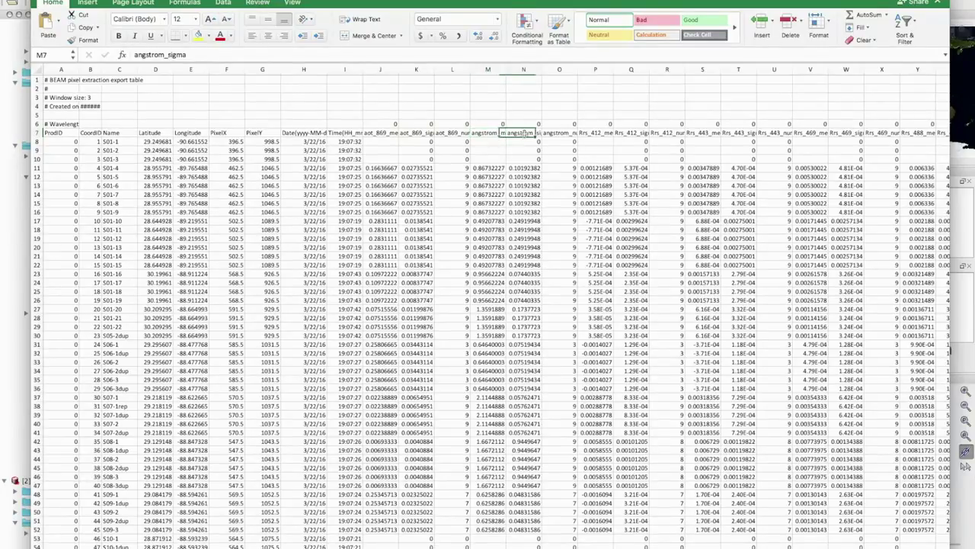
pyautogui.click(550, 133)
pyautogui.click(600, 134)
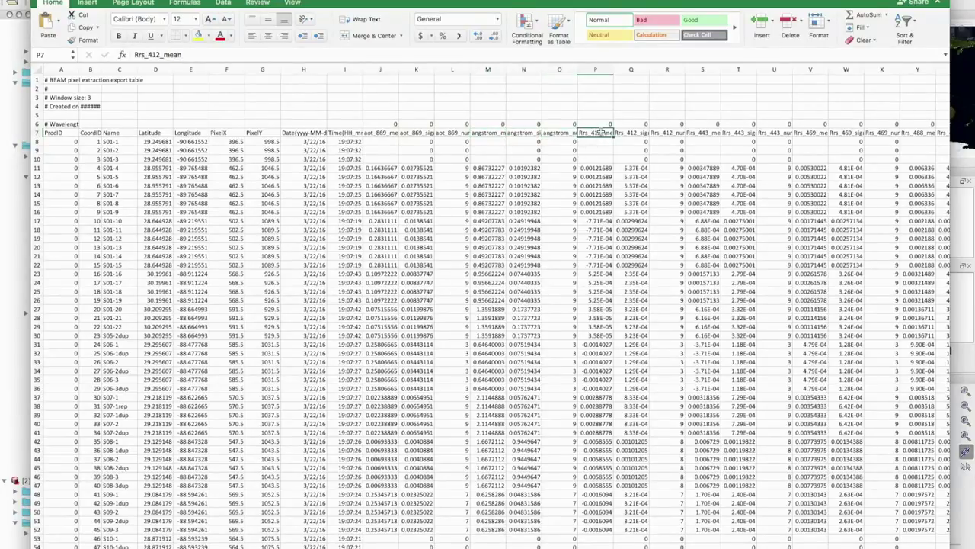
pyautogui.click(631, 133)
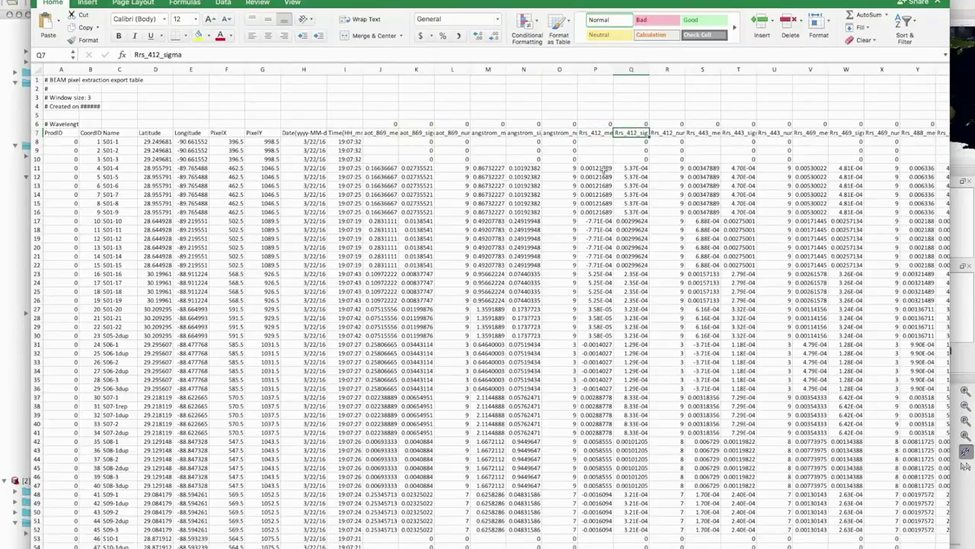
# Step: Examine the Rrs_412 mean, sigma and pixel-count values and the Rrs_443 statistics in row 11, and look through the remaining band columns
pyautogui.moveTo(604, 168); pyautogui.dragTo(602, 204)
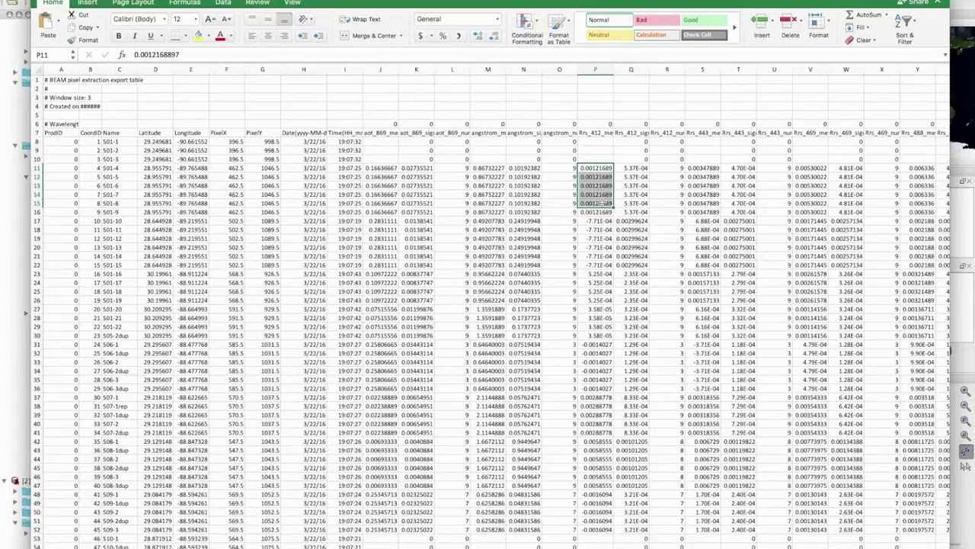
pyautogui.click(639, 168)
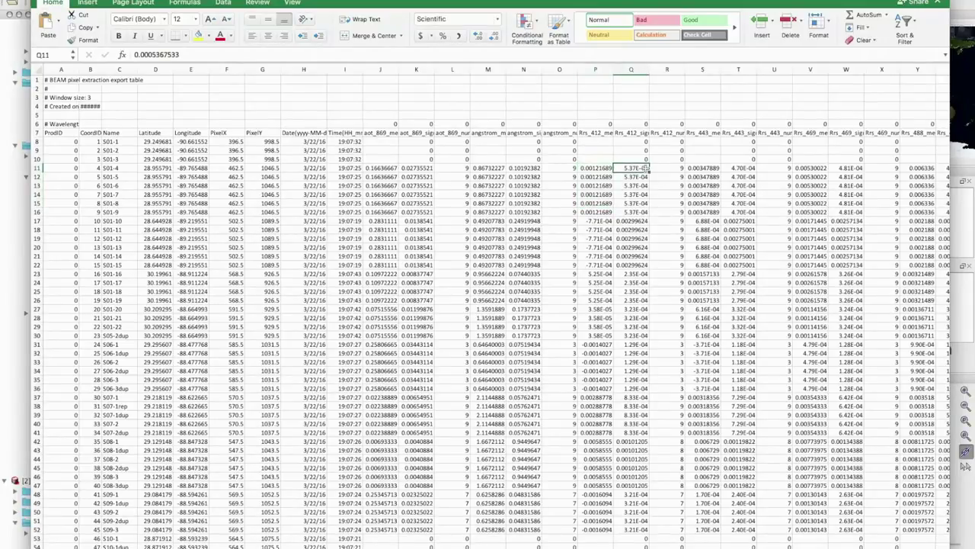
pyautogui.click(669, 169)
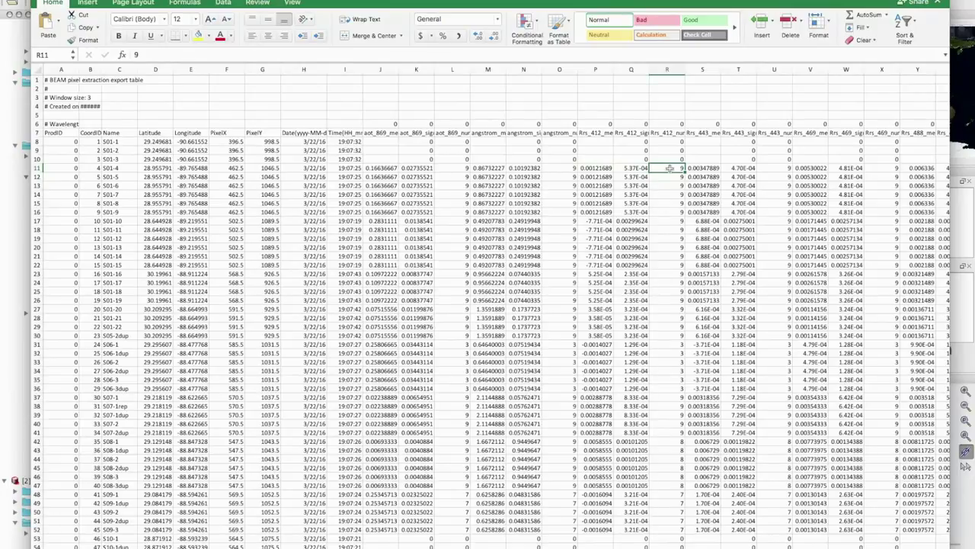
pyautogui.click(602, 168)
pyautogui.click(705, 168)
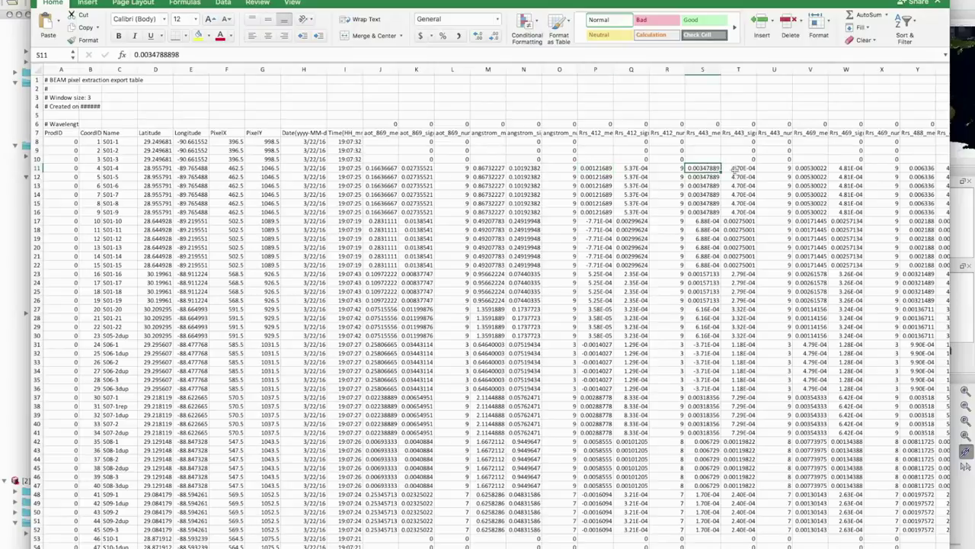
pyautogui.click(743, 168)
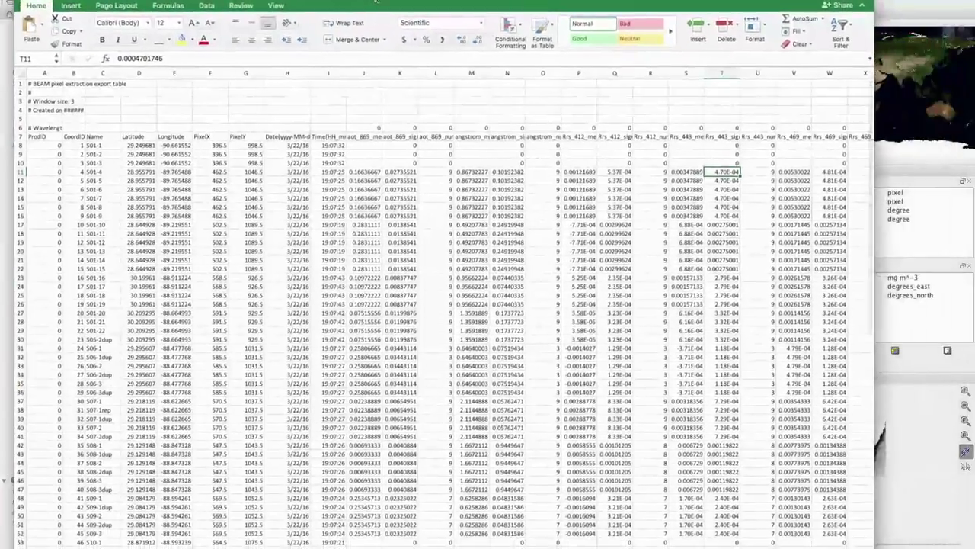
pyautogui.hscroll(15, 457, 305)
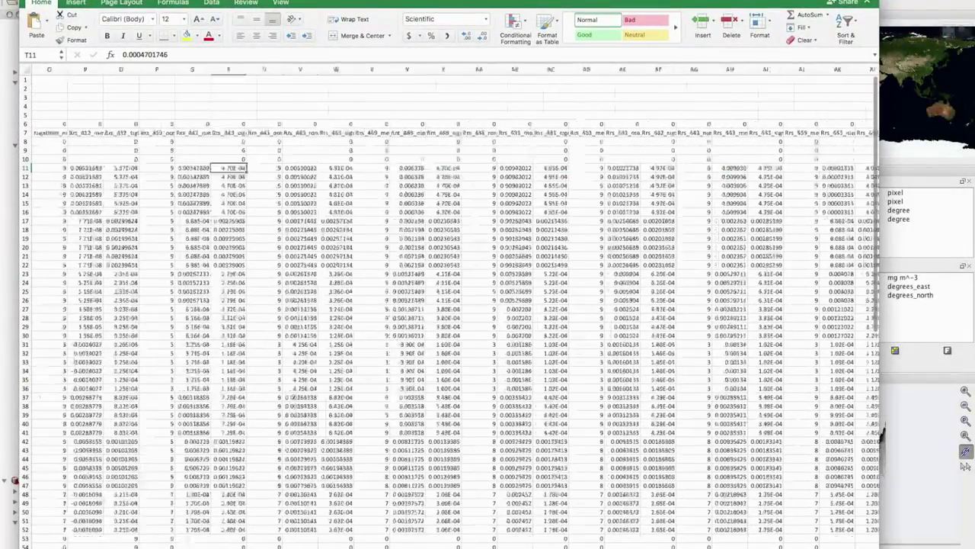
pyautogui.hscroll(15, 882, 431)
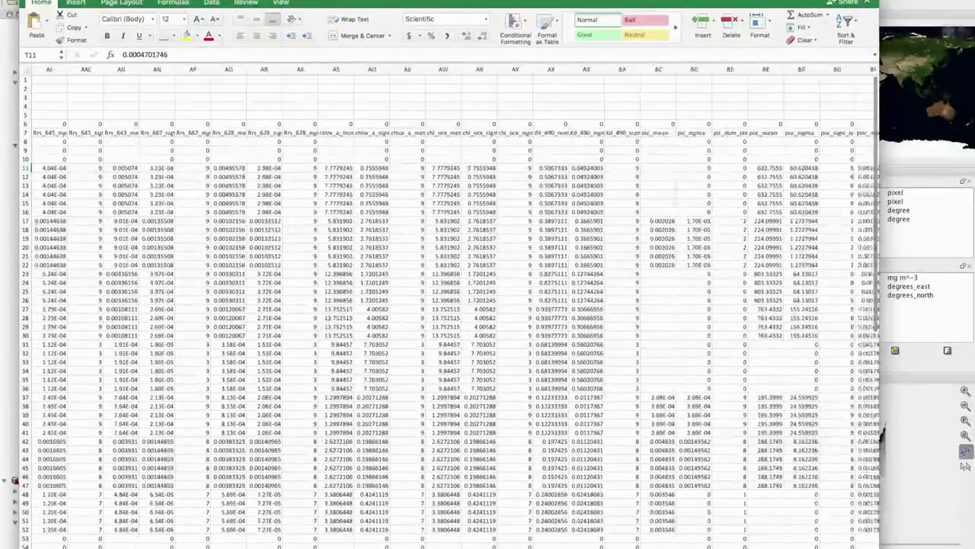
pyautogui.hscroll(-20, 457, 304)
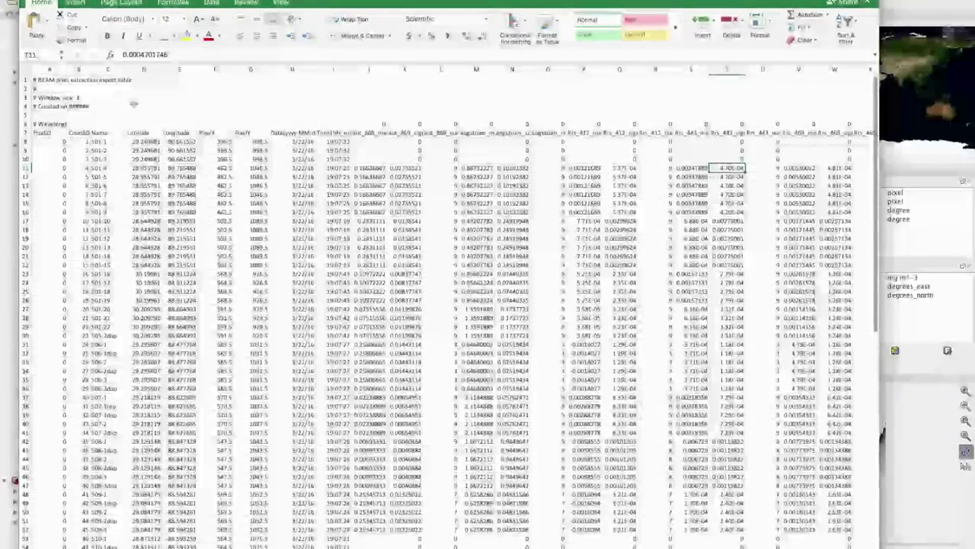
# Step: Switch to the workbook combining field and satellite data and select its Total_Chl_a and max_log10_2_mean columns together
pyautogui.moveTo(415, 0); pyautogui.dragTo(436, 2)
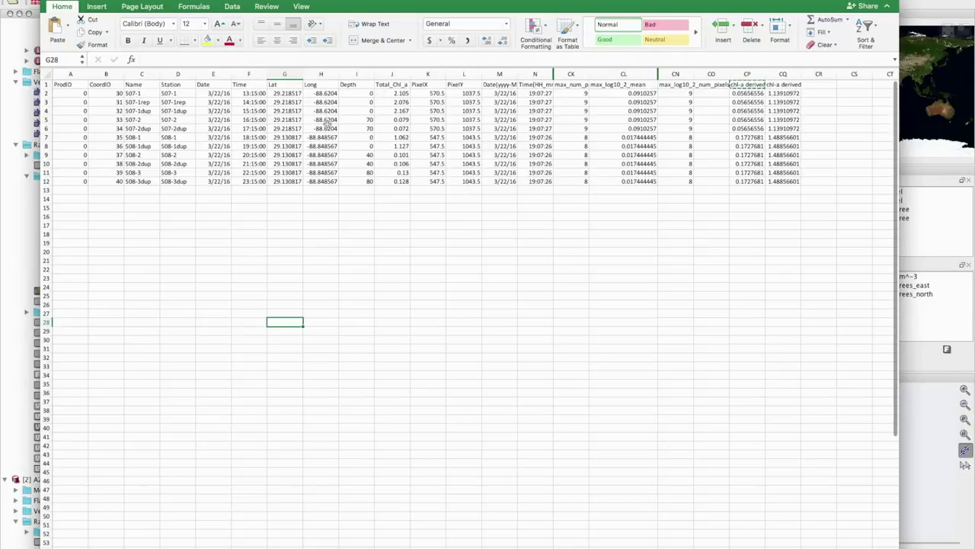
pyautogui.click(399, 72)
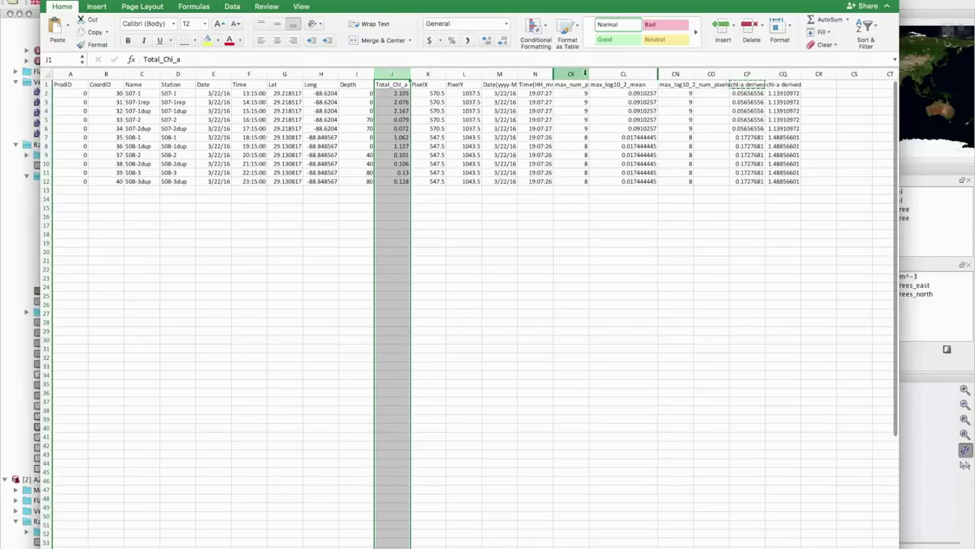
pyautogui.keyDown('super'); pyautogui.click(625, 72); pyautogui.keyUp('super')
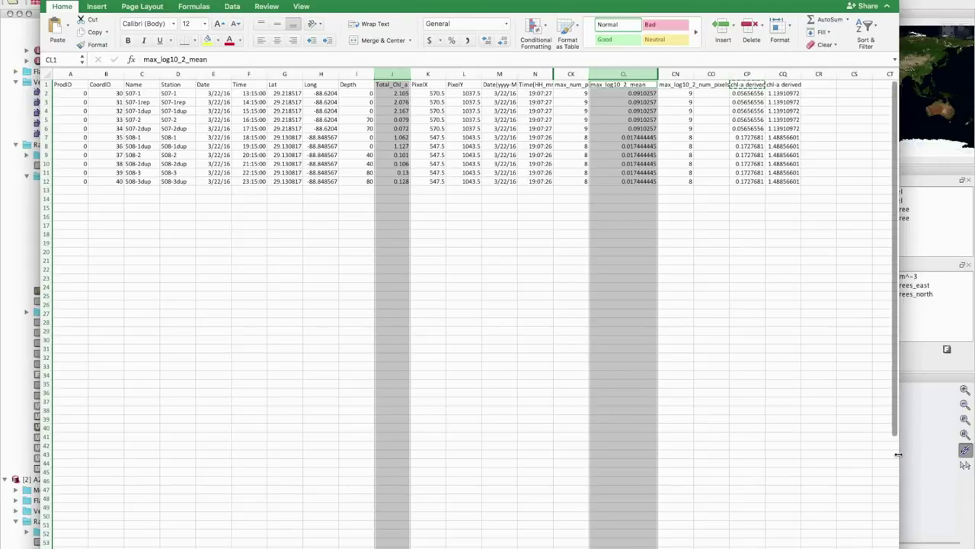
# Step: Widen the workbook window and move the existing max_log10_2_mean chart up closer to the data columns
pyautogui.moveTo(899, 455); pyautogui.dragTo(964, 455)
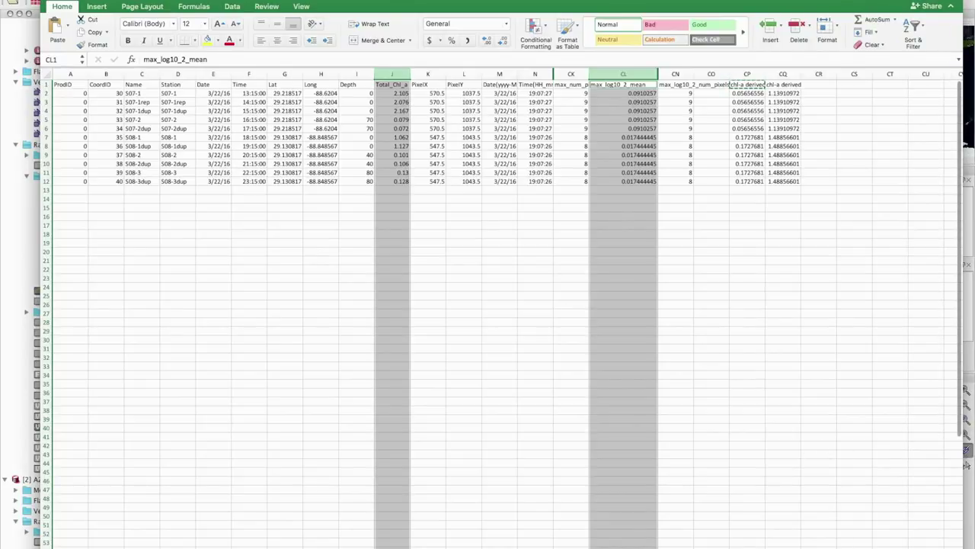
pyautogui.hscroll(10, 791, 253)
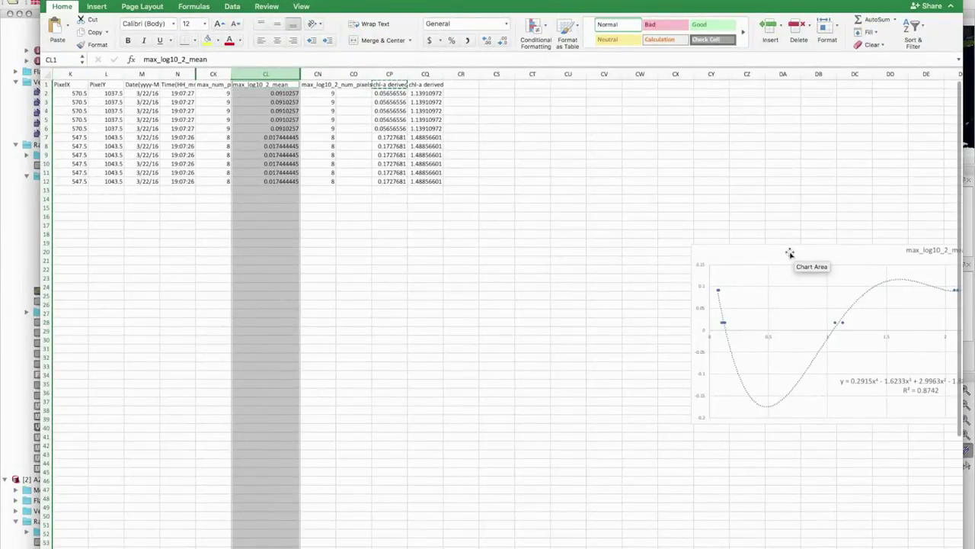
pyautogui.moveTo(791, 253); pyautogui.dragTo(423, 200)
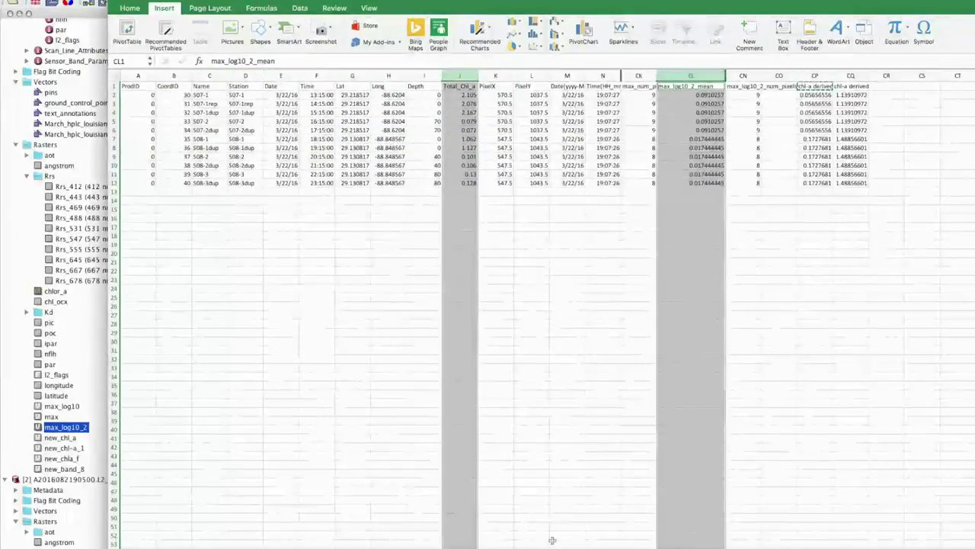
# Step: Replace the full-column selection with the Total_Chl_a cells J1:J12 together with the max_log10_2_mean cells CL1:CL12
pyautogui.click(537, 412)
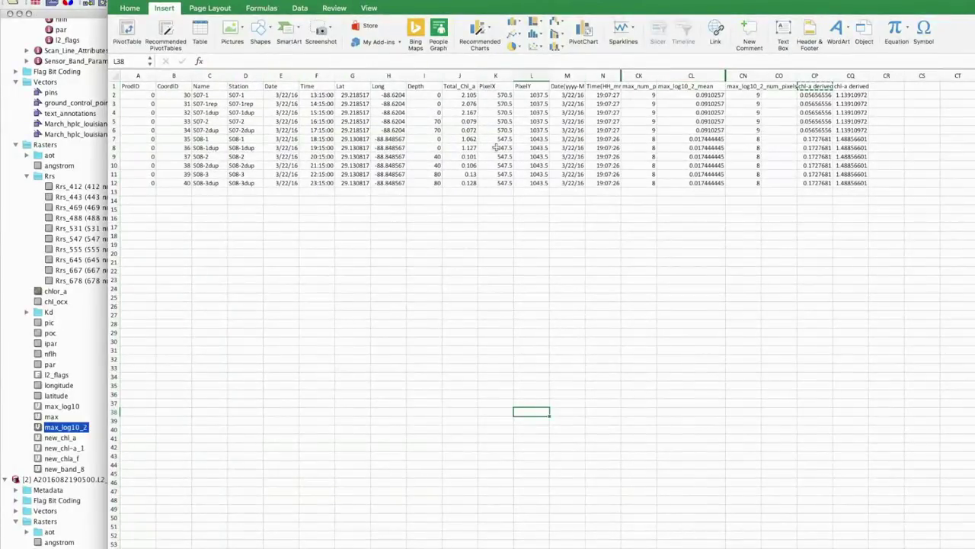
pyautogui.moveTo(626, 6); pyautogui.dragTo(585, 1)
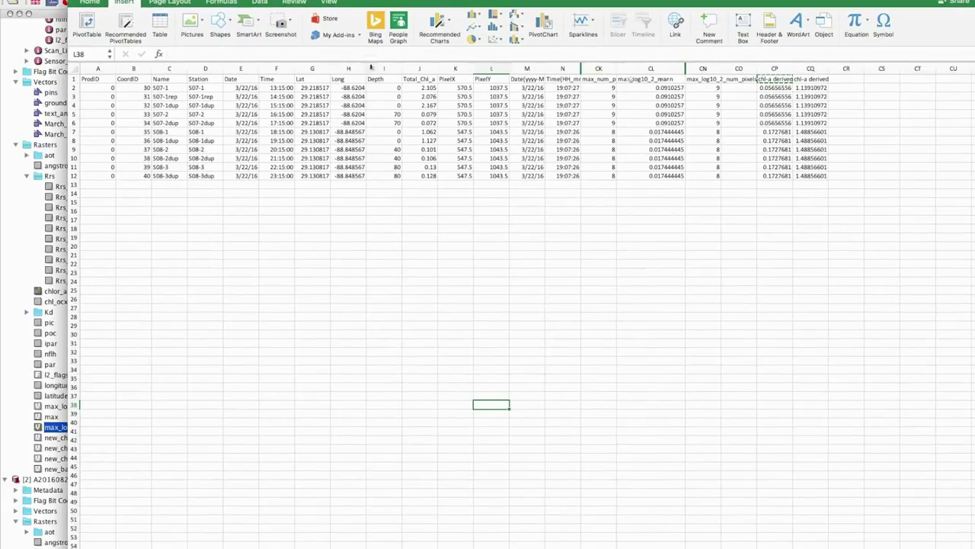
pyautogui.moveTo(419, 79); pyautogui.dragTo(426, 176)
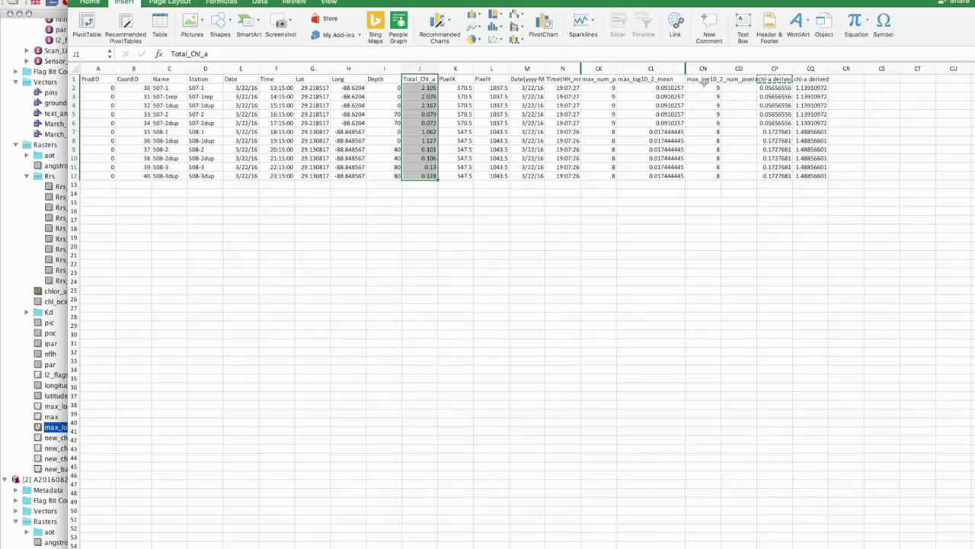
pyautogui.keyDown('super'); pyautogui.click(662, 79); pyautogui.keyUp('super')
pyautogui.moveTo(665, 82); pyautogui.dragTo(671, 179)
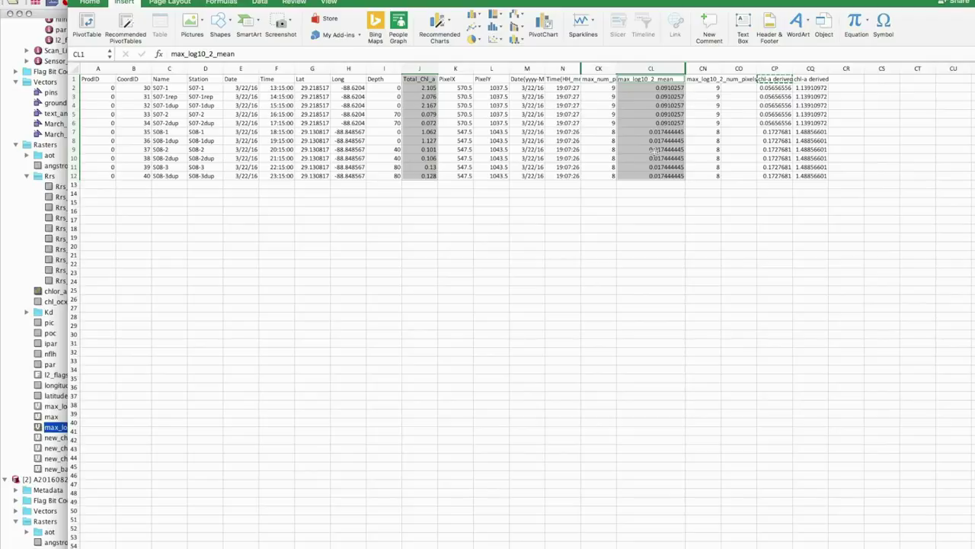
# Step: Insert a marker-only scatter chart of the selected Total_Chl_a and max_log10_2_mean data and position it below the table
pyautogui.click(496, 39)
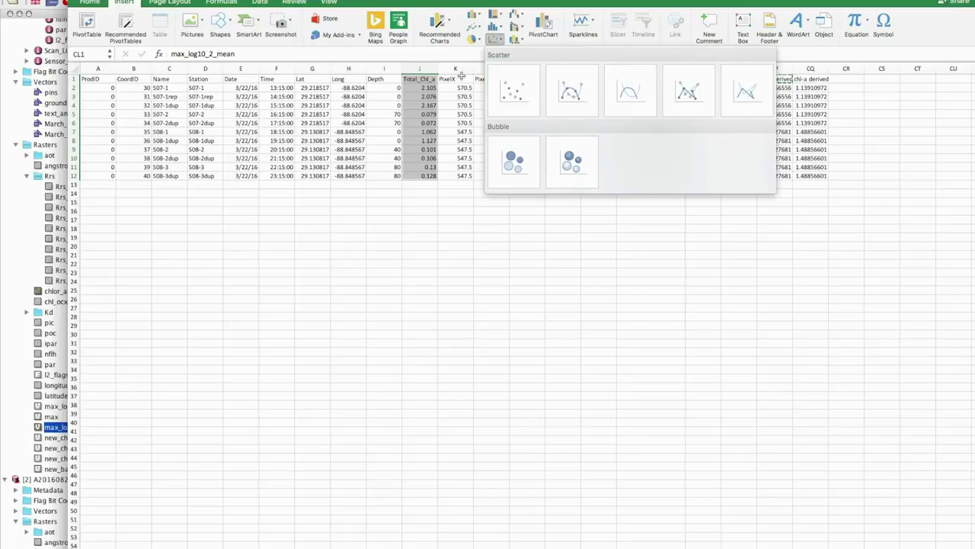
pyautogui.click(510, 91)
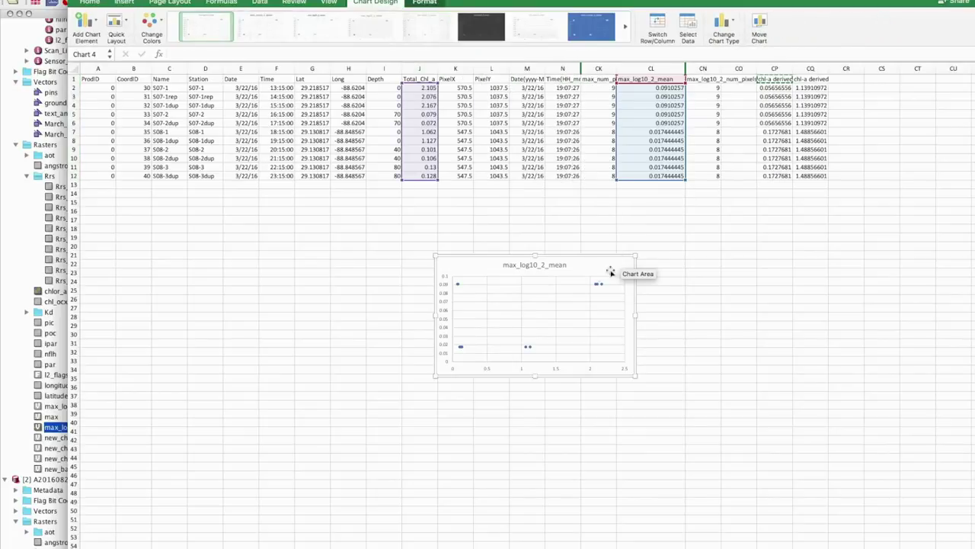
pyautogui.moveTo(566, 260); pyautogui.dragTo(666, 234)
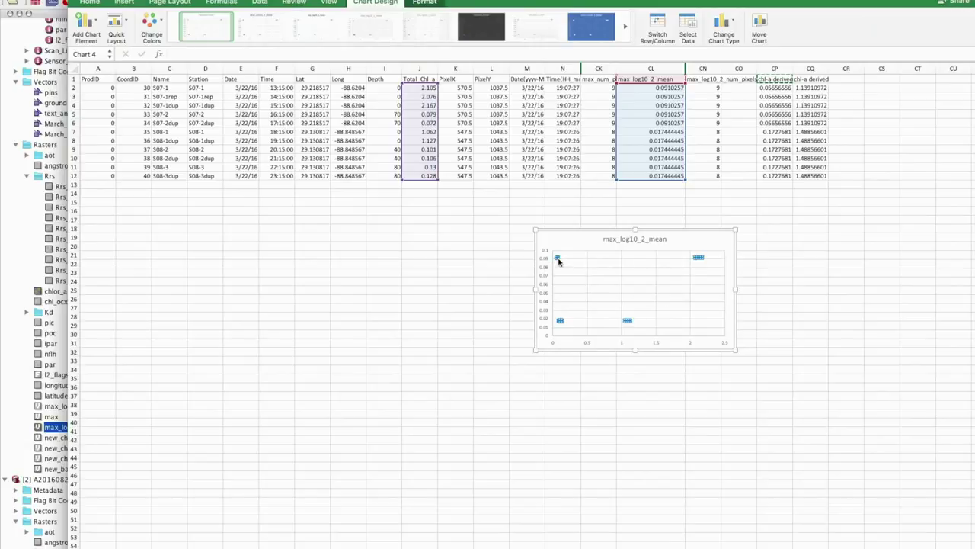
# Step: Add an order 4 polynomial trendline to the max_log10_2_mean series, displaying its equation and R-squared value on the chart
pyautogui.rightClick(558, 261)
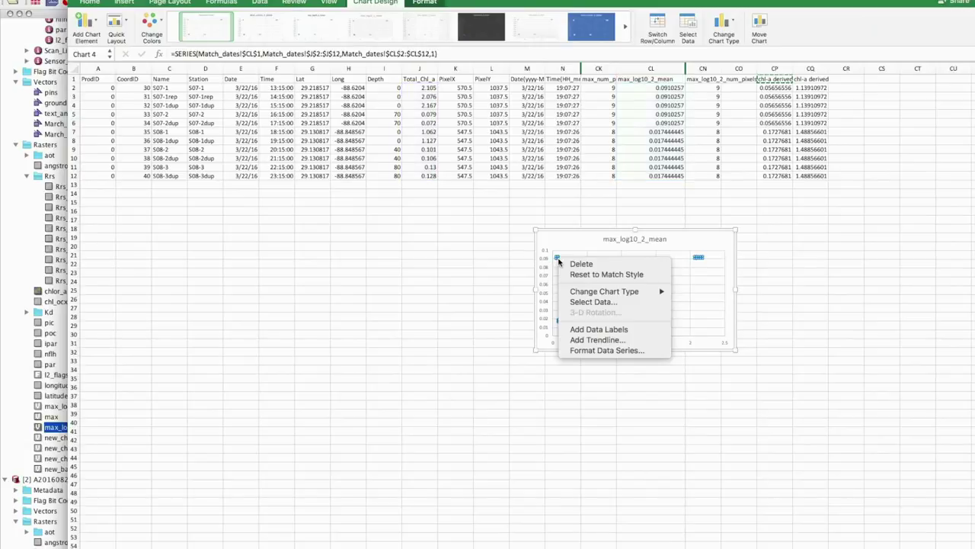
pyautogui.click(625, 340)
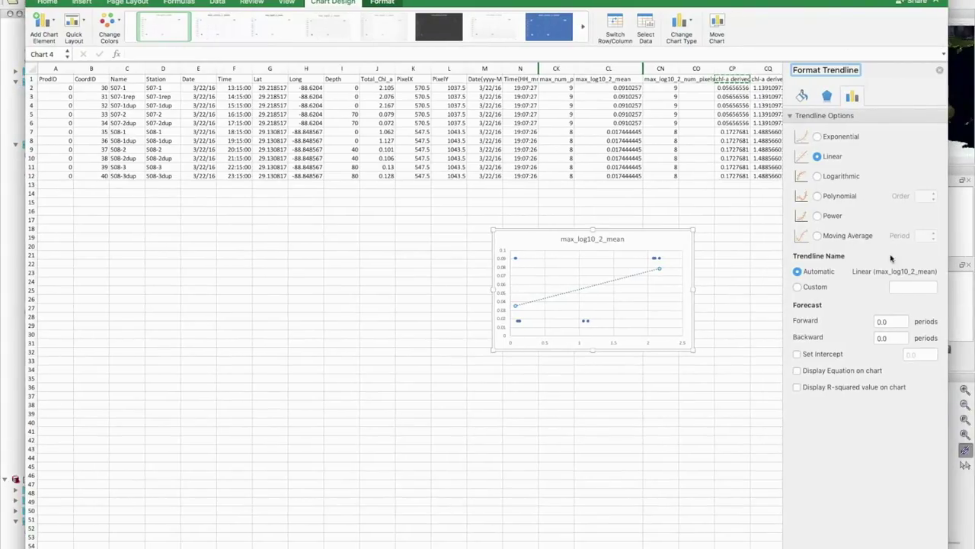
pyautogui.click(818, 196)
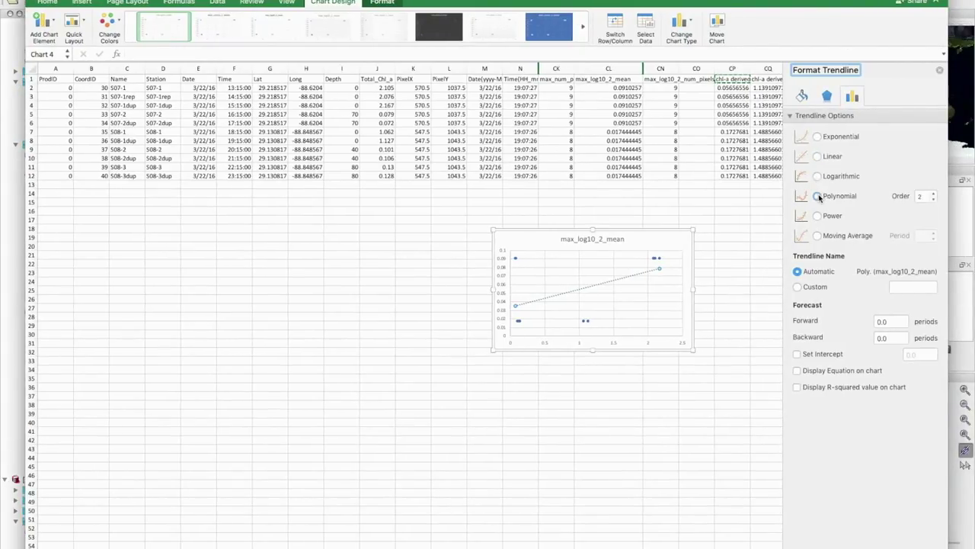
pyautogui.click(934, 194)
pyautogui.click(934, 193)
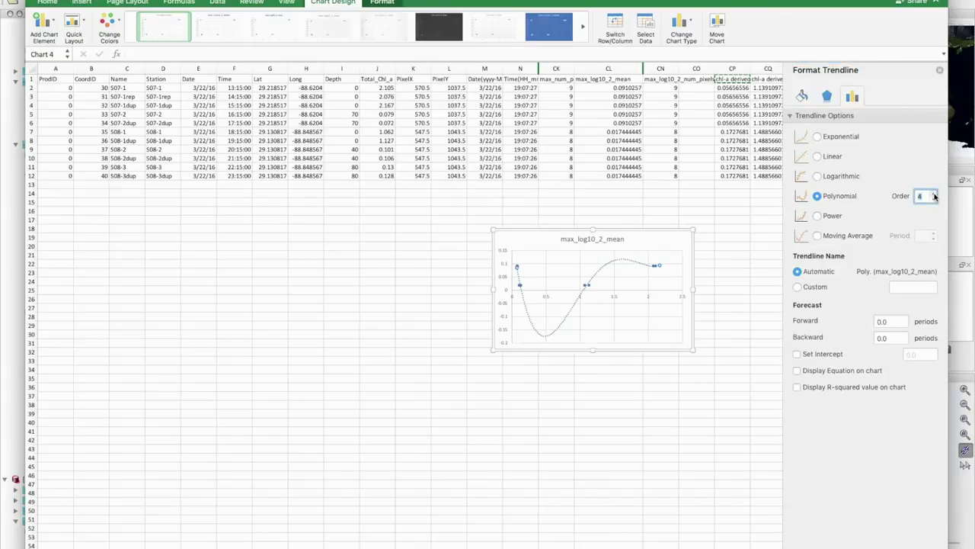
pyautogui.click(798, 371)
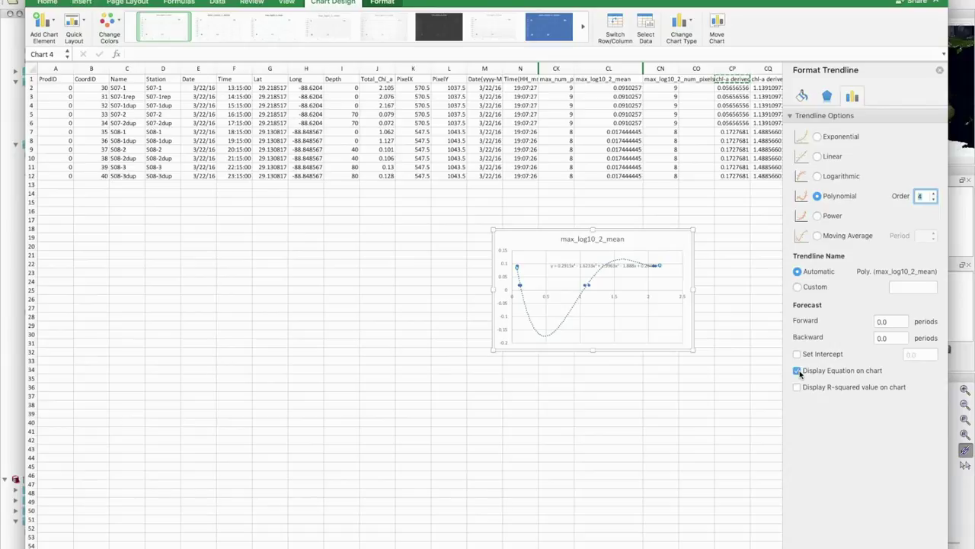
pyautogui.click(797, 387)
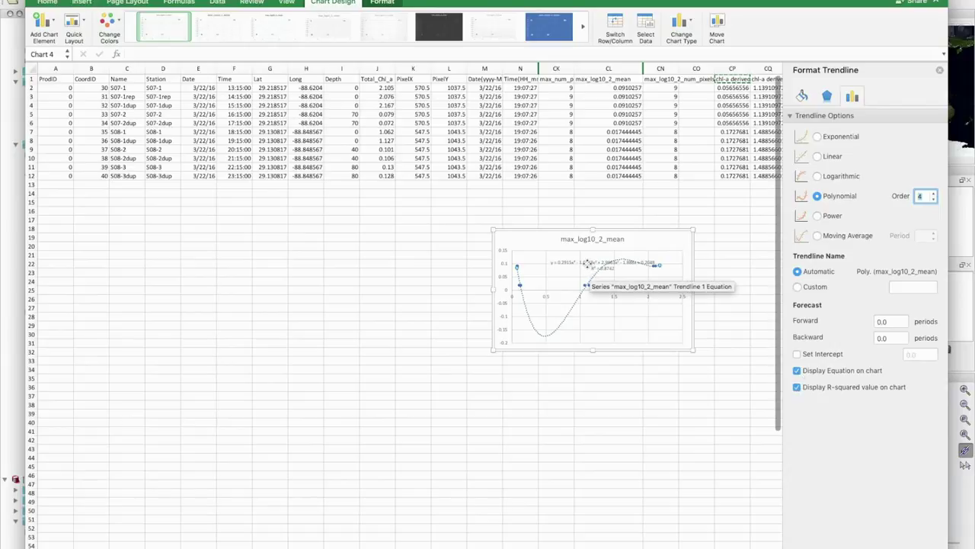
# Step: Move the trendline equation label into the empty area below the curve and enlarge the chart
pyautogui.moveTo(587, 264); pyautogui.dragTo(617, 314)
pyautogui.moveTo(693, 350); pyautogui.dragTo(767, 419)
# Step: Set the trendline equation label's font size to 12 and move the chart up closer to the data
pyautogui.click(680, 358)
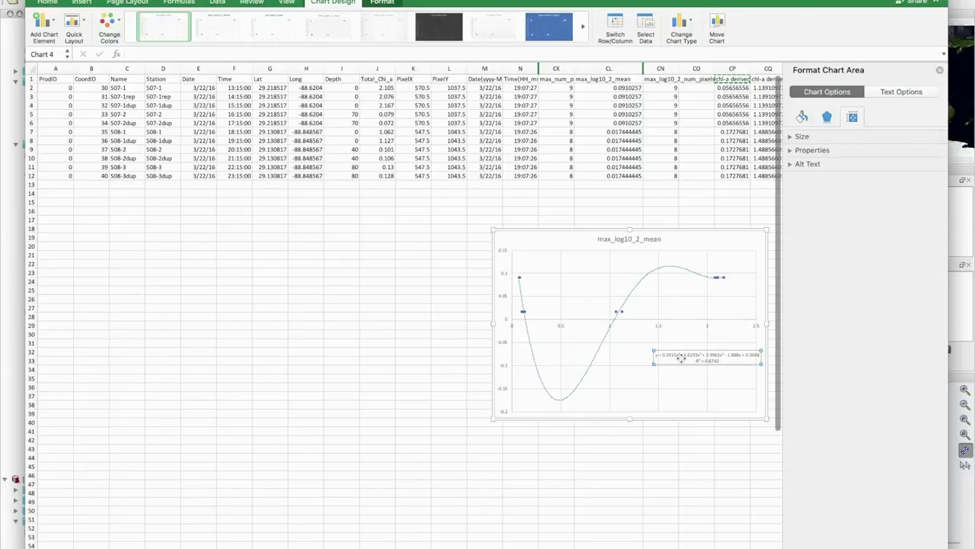
pyautogui.click(43, 3)
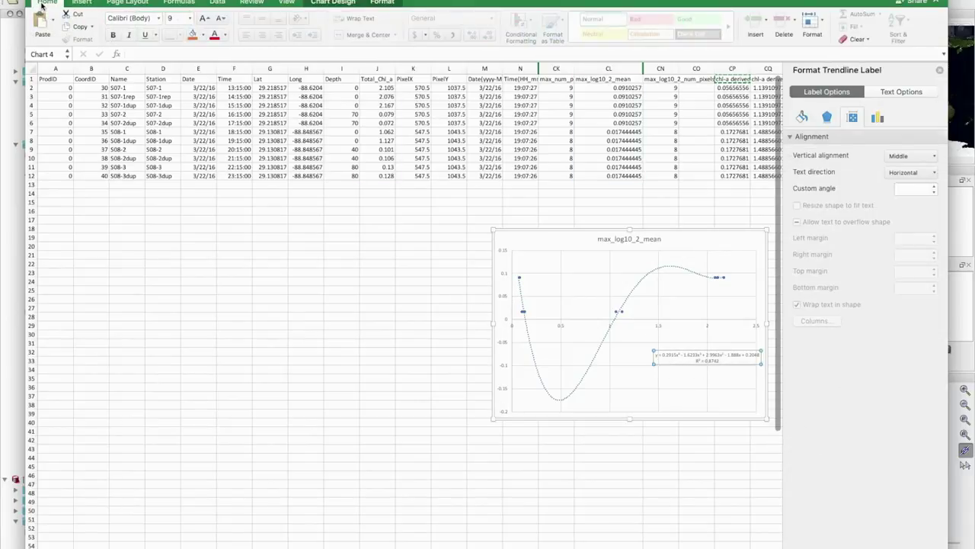
pyautogui.click(203, 19)
pyautogui.click(204, 19)
pyautogui.click(204, 19)
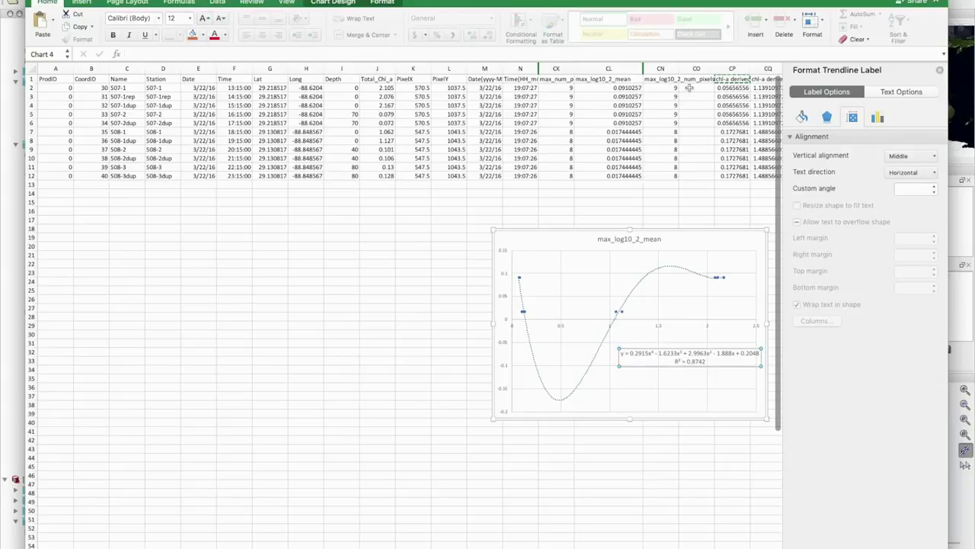
pyautogui.click(699, 229)
pyautogui.moveTo(699, 230); pyautogui.dragTo(666, 215)
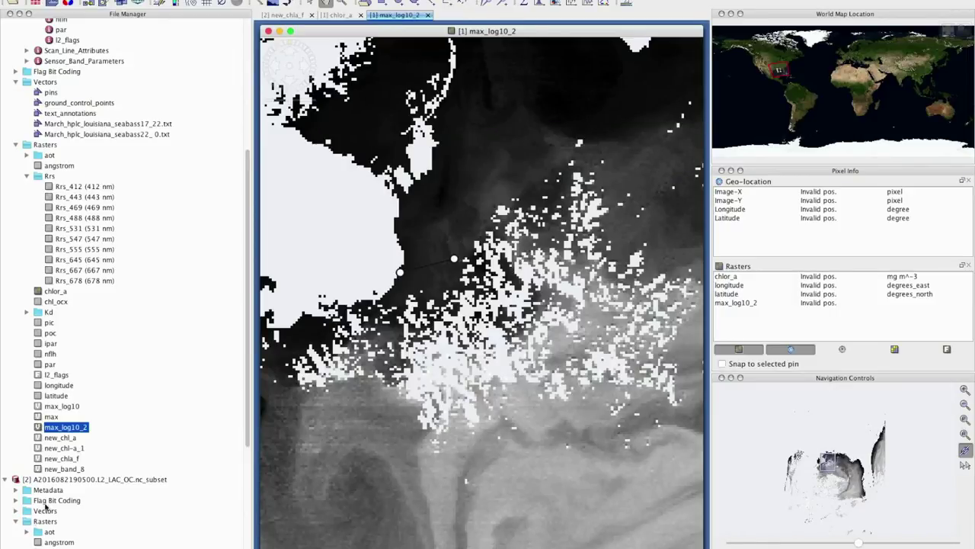
# Step: Switch to SeaDAS and open the properties of the new_chl-a_1 band to examine its virtual band expression
pyautogui.click(52, 440)
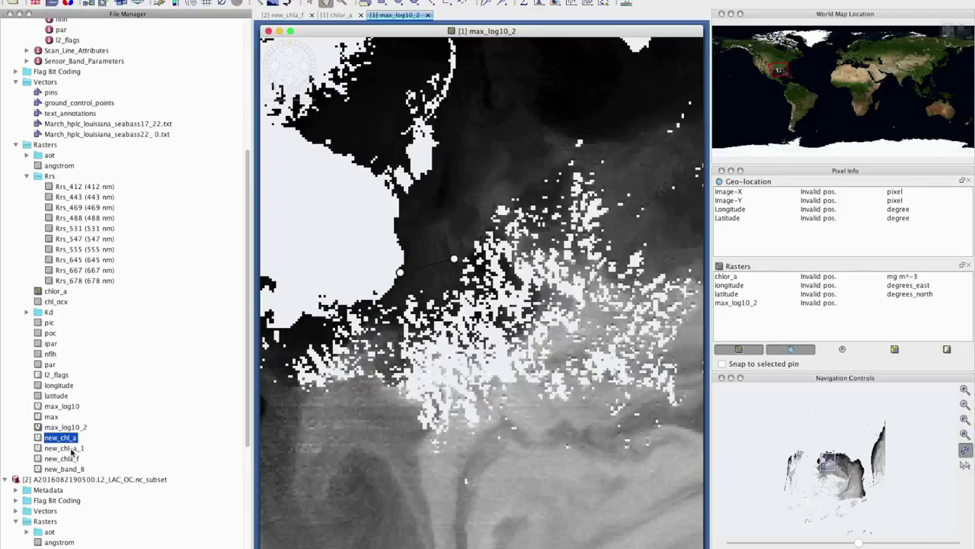
pyautogui.click(72, 450)
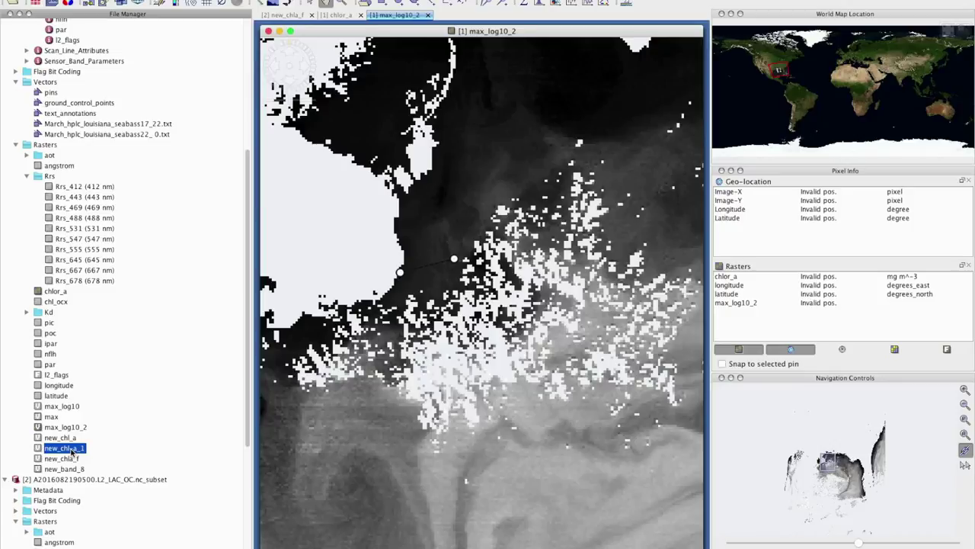
pyautogui.rightClick(73, 449)
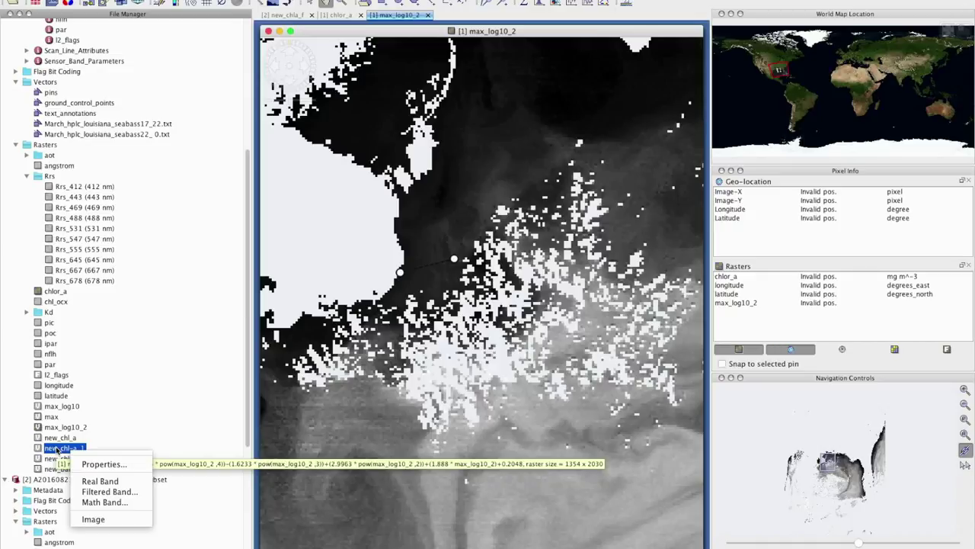
pyautogui.click(104, 464)
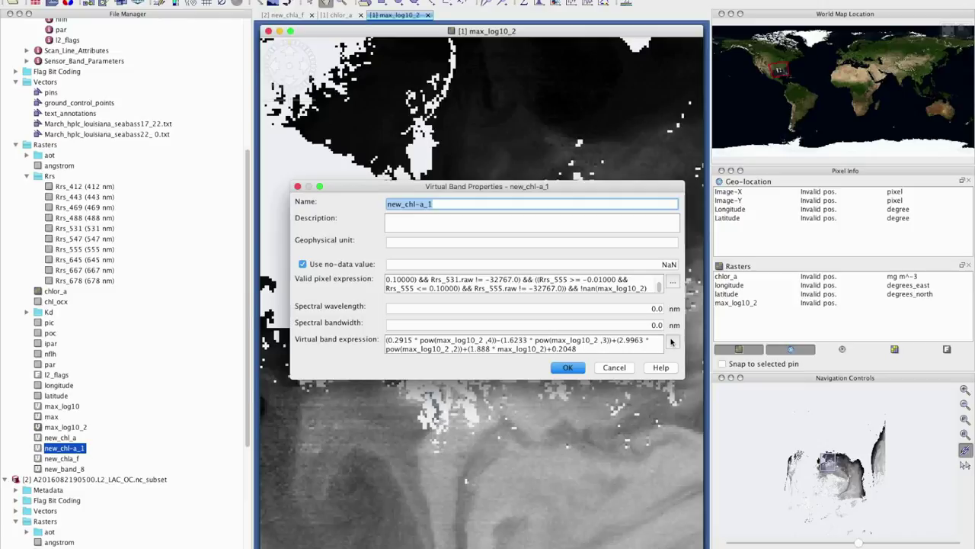
pyautogui.click(582, 348)
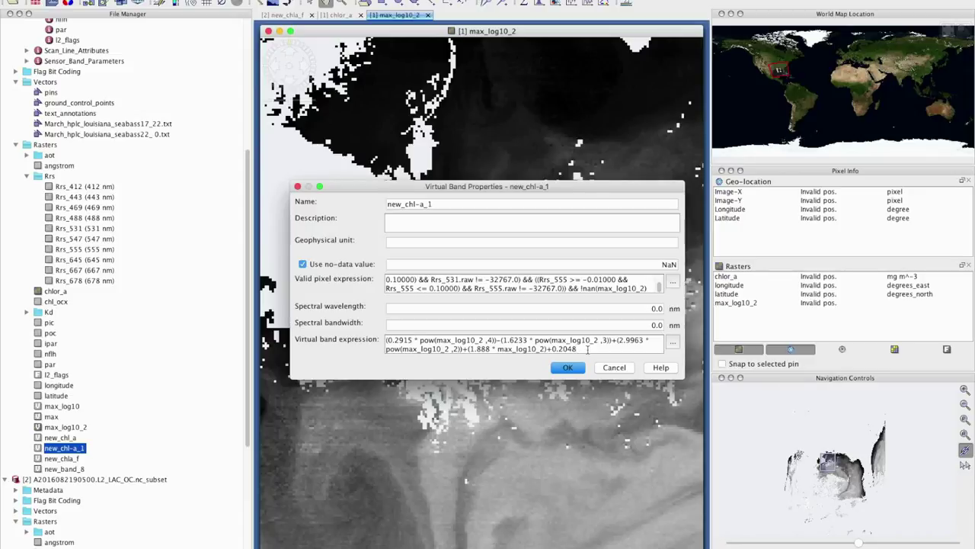
# Step: Open the new_chl-a_1 expression in the Expression Editor and examine how the max_log10_2 band is used in its polynomial terms
pyautogui.click(673, 343)
pyautogui.moveTo(690, 281); pyautogui.dragTo(523, 252)
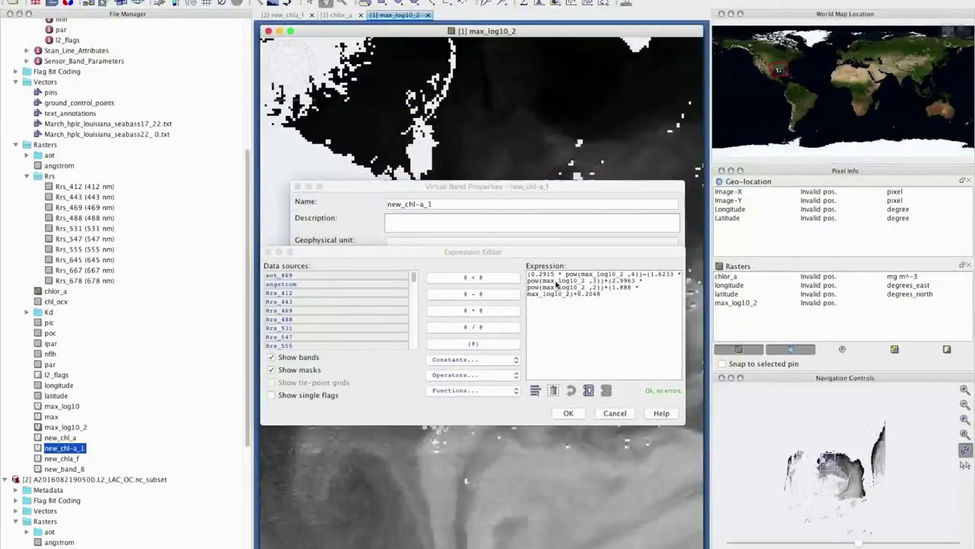
pyautogui.moveTo(581, 274); pyautogui.dragTo(628, 276)
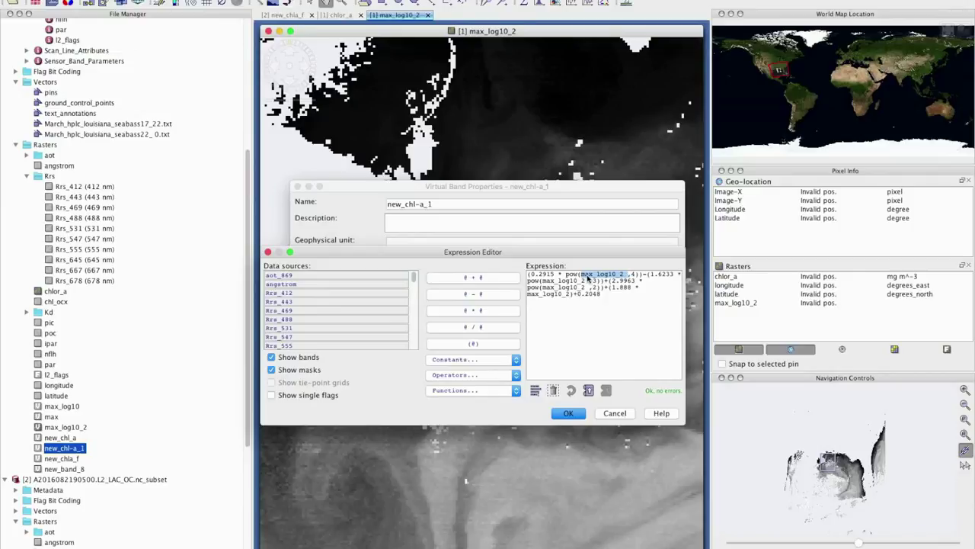
pyautogui.click(598, 281)
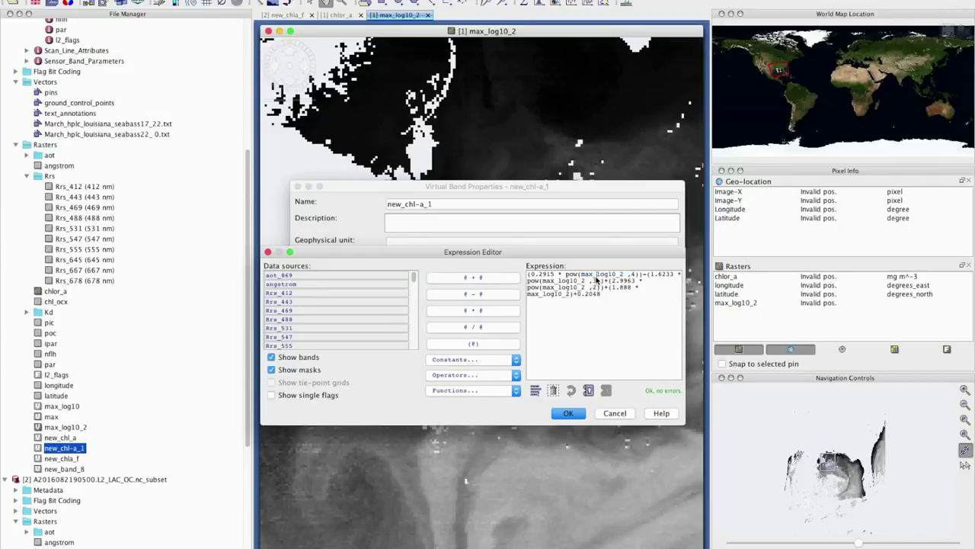
pyautogui.click(77, 429)
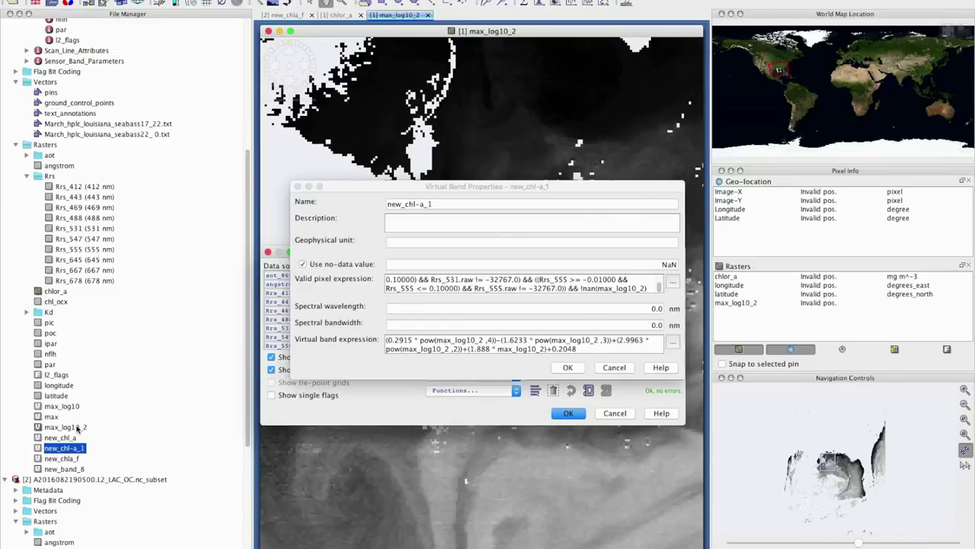